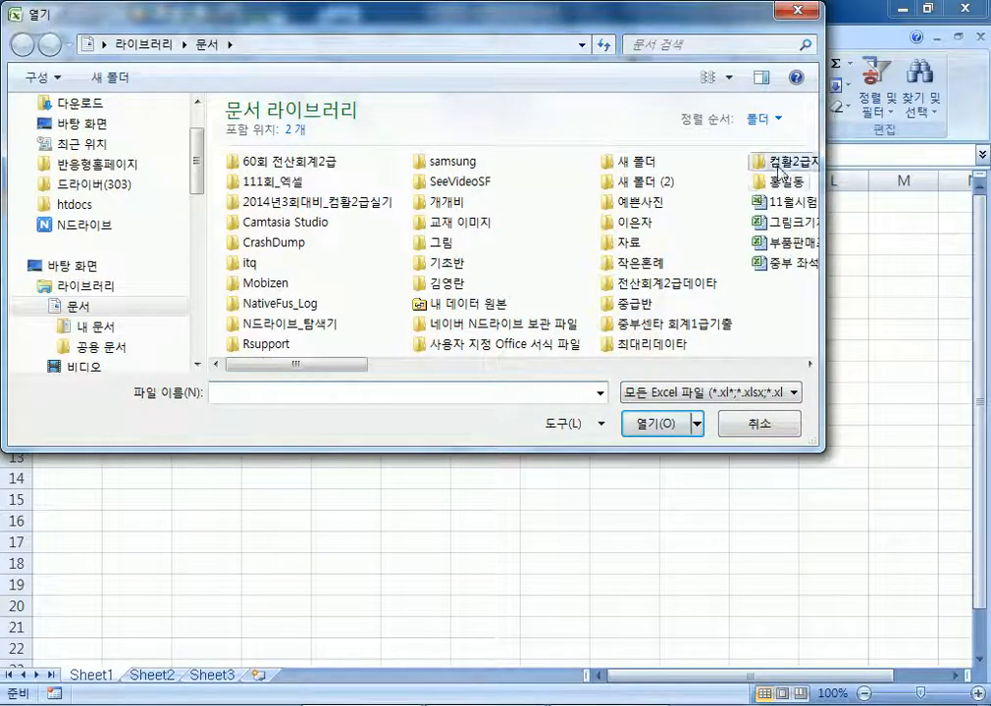
Open 2급A형.xlsm from 컴활2급자격 > 2014 source folder > 기출문제
scroll(574, 180, down, 1)
double_click(579, 163)
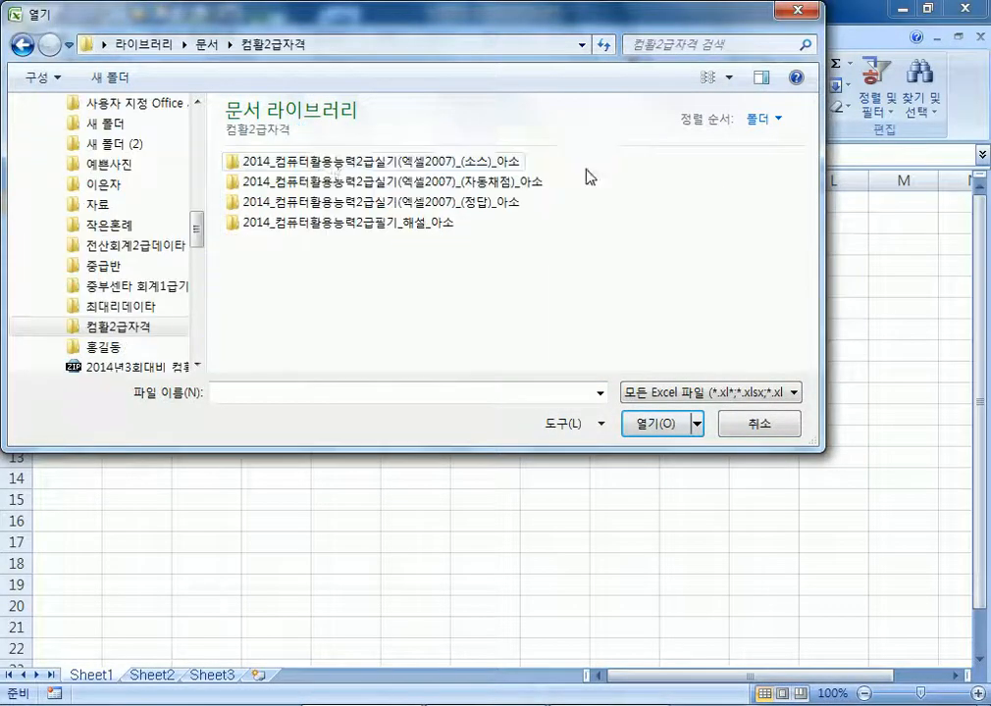
double_click(343, 161)
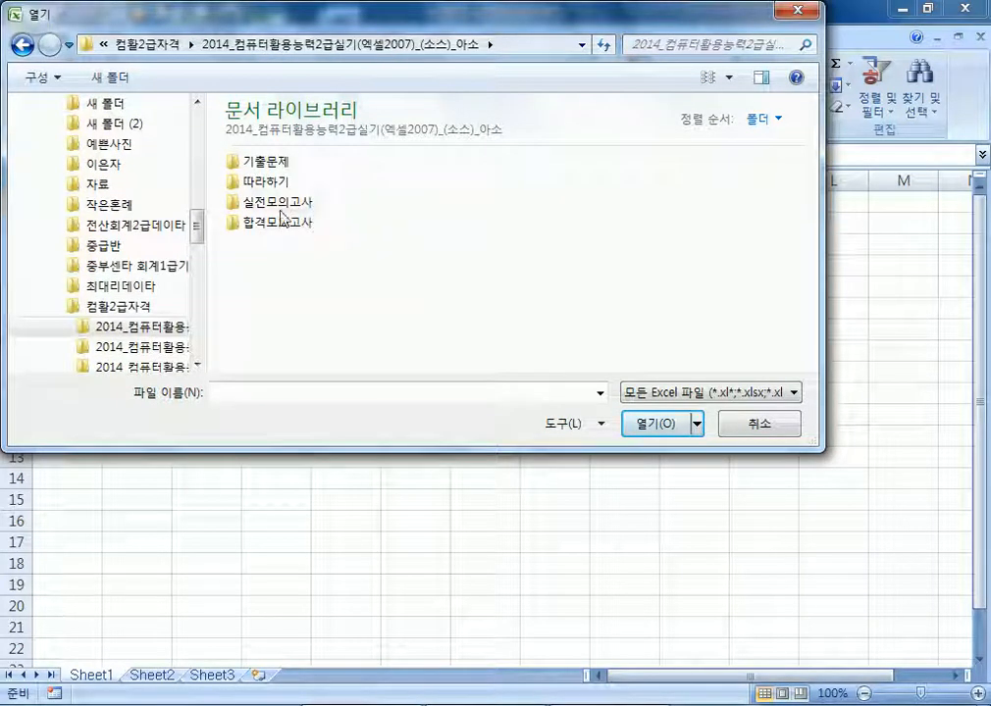
double_click(277, 164)
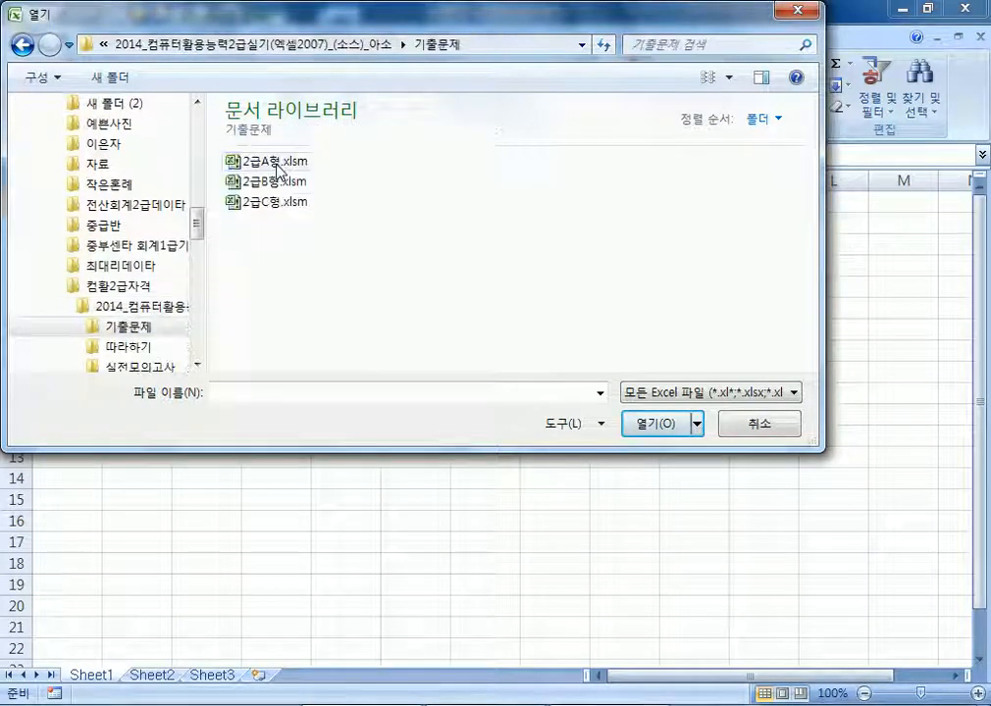
double_click(279, 173)
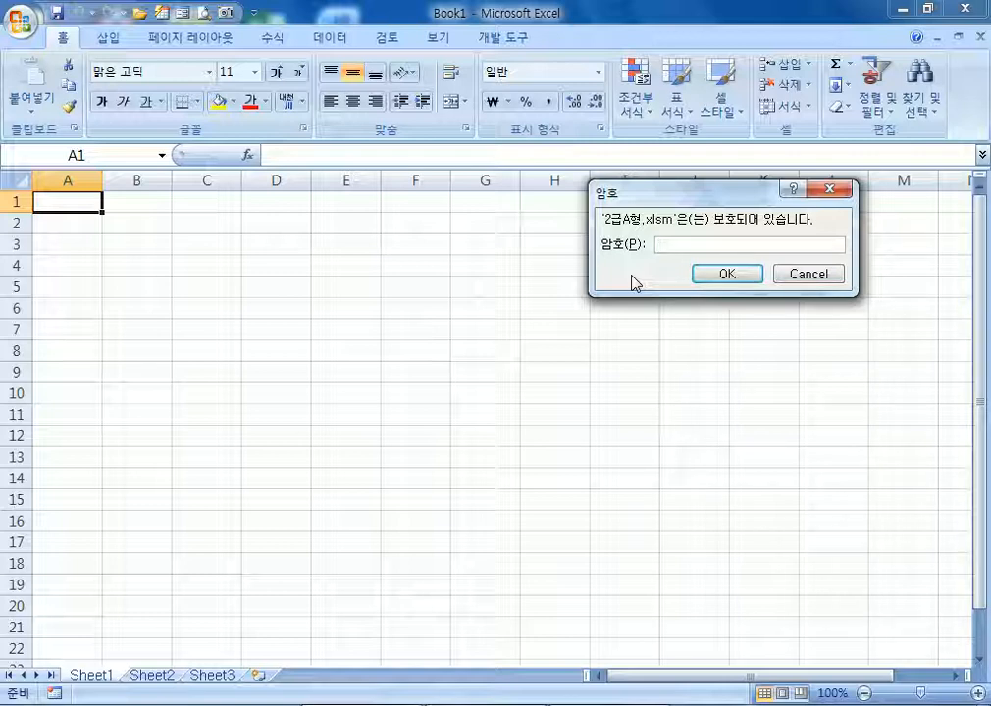
Enter the workbook password, then view the 계산작업 sheet with the ribbon minimized
text(**)
key(Return)
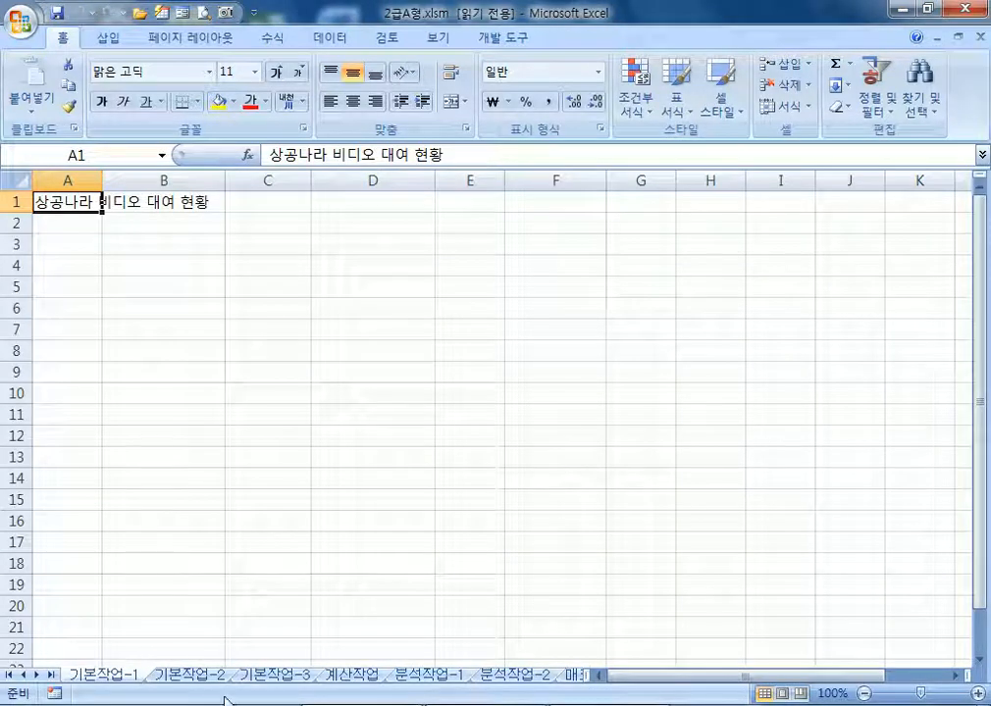
click(338, 677)
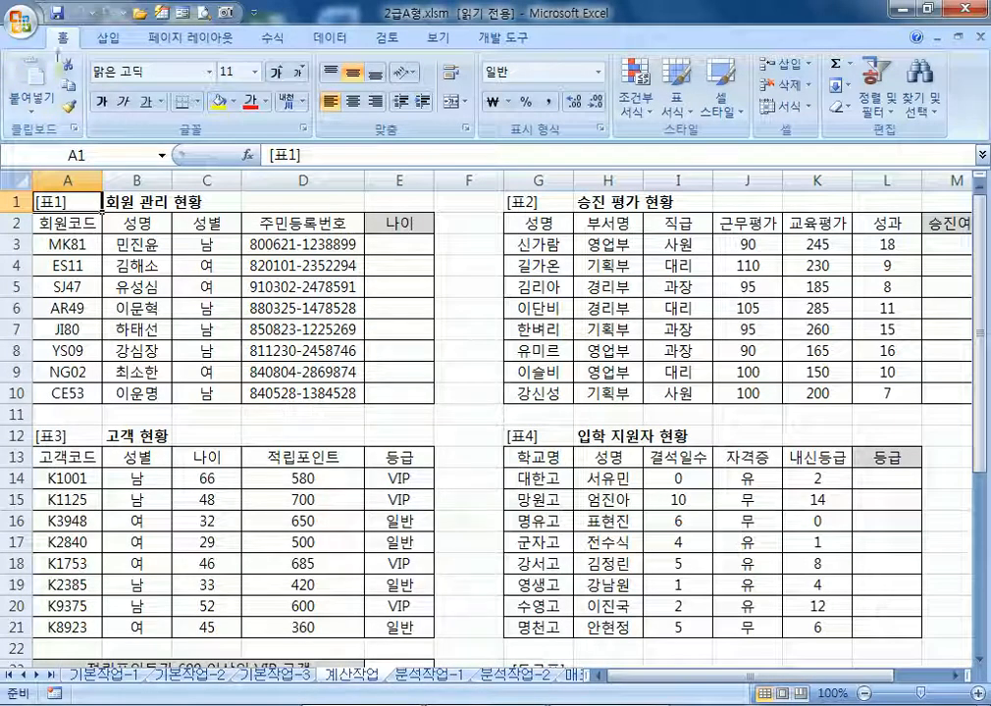
double_click(62, 37)
scroll(164, 343, down, 4)
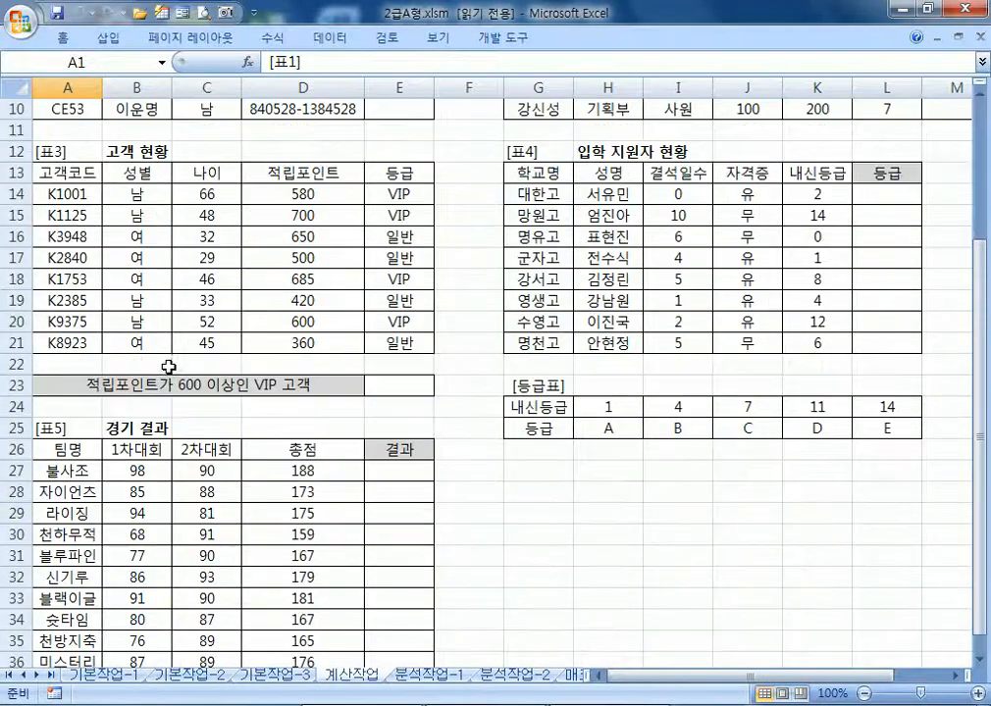
click(44, 109)
scroll(46, 119, up, 1)
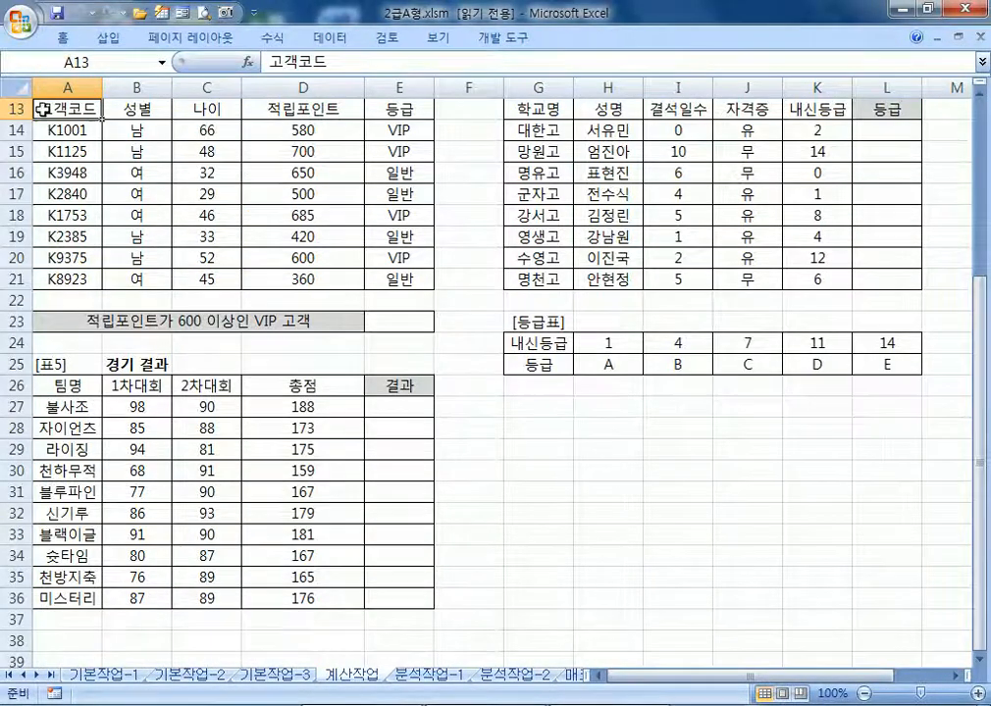
scroll(48, 124, down, 1)
scroll(46, 128, up, 5)
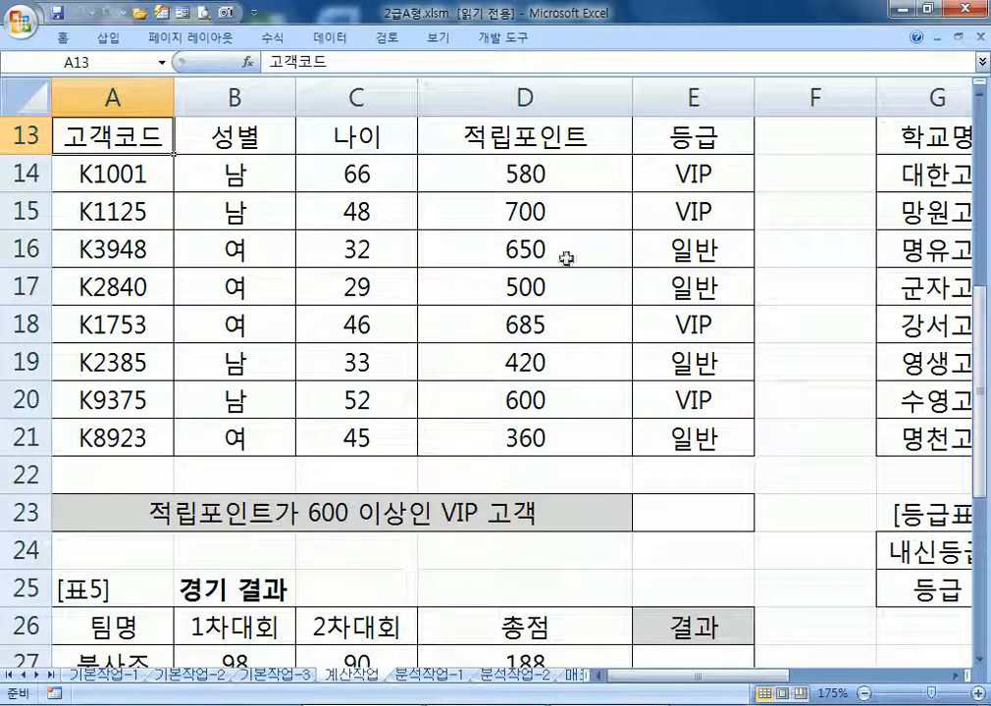
Begin a formula with = in E23 for the VIP 600+ point count
click(699, 515)
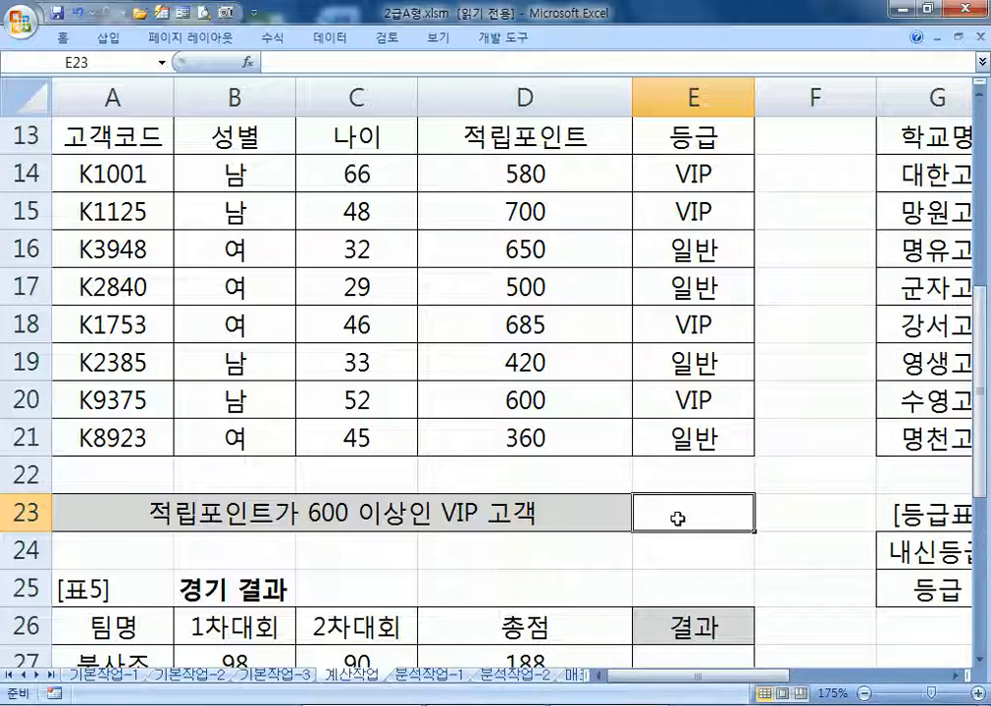
text(=)
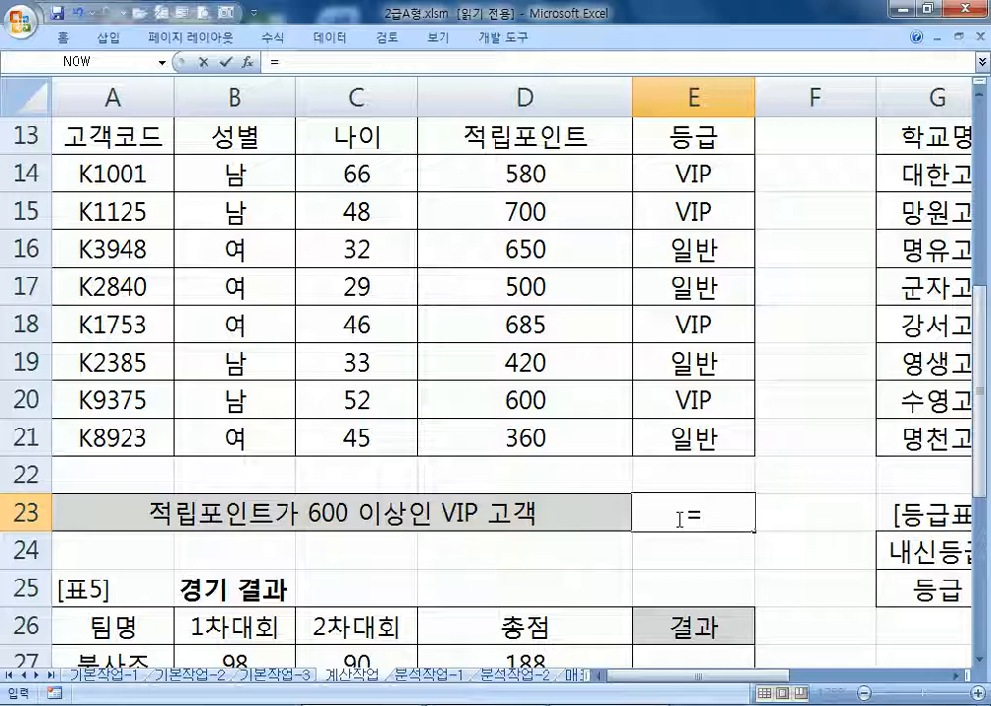
Enter =COUNTIFS(D14:D21,">=600",E14:E21,"VIP")&"명" in E23 so it shows 3명
text(c)
key(BackSpace)
text(COUN)
text(T)
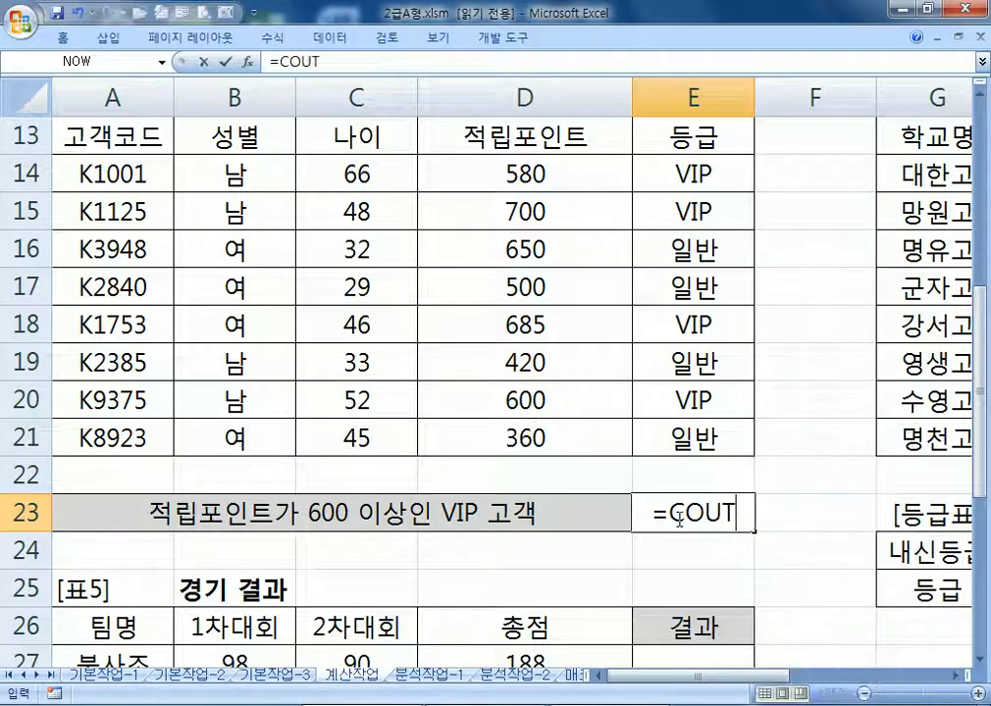
key(BackSpace)
text(NTIF)
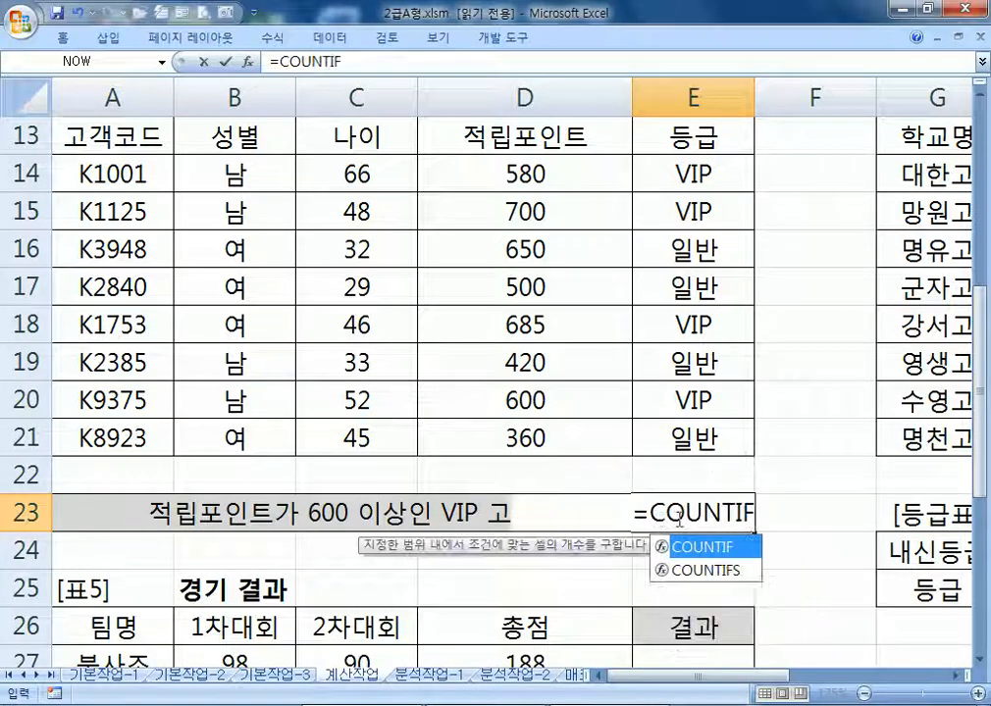
text(S()
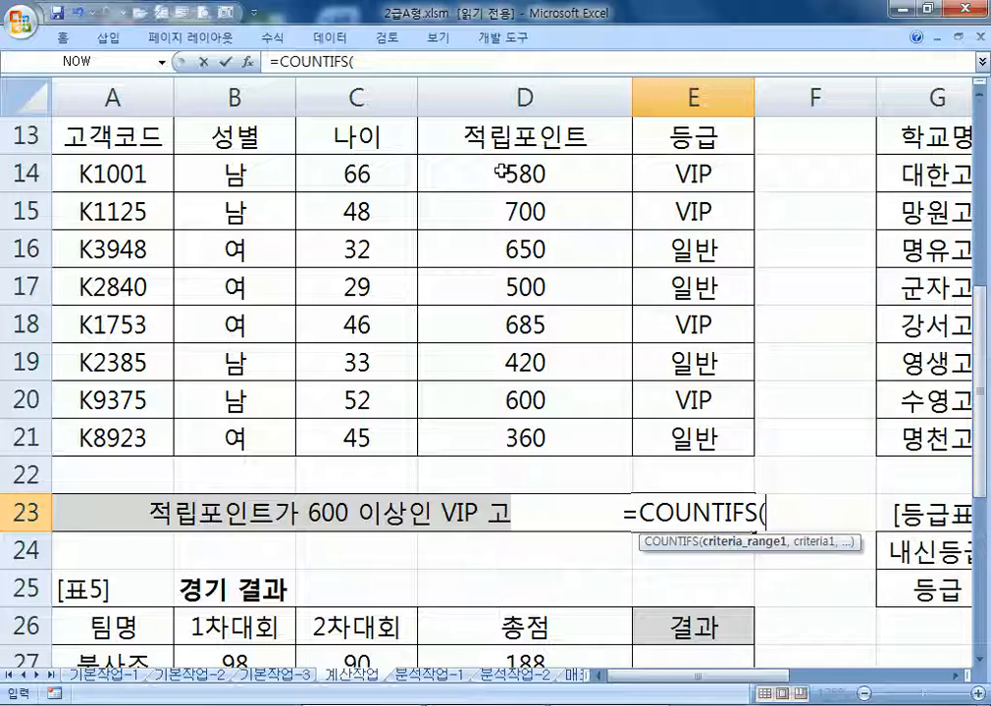
drag(501, 170, 500, 434)
text(,)
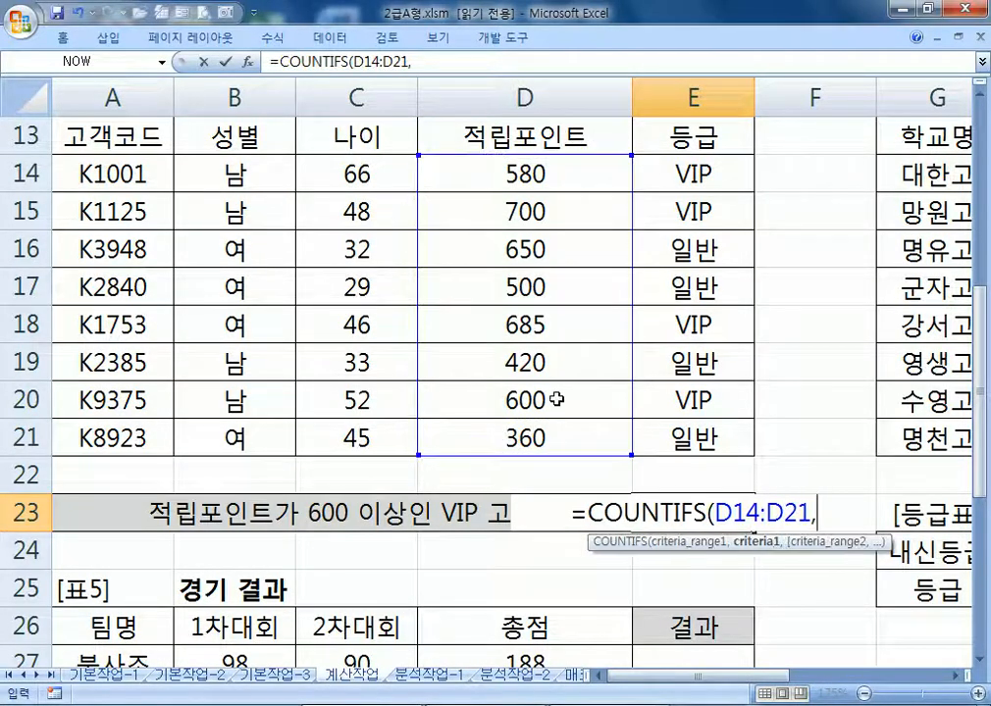
text(">=600)
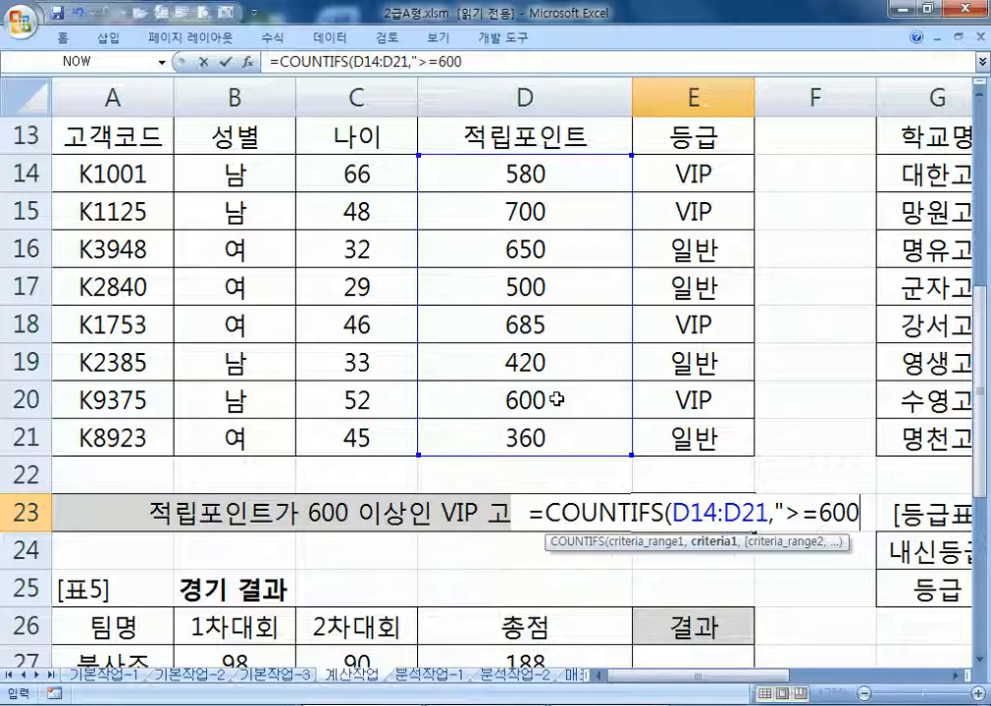
text(",)
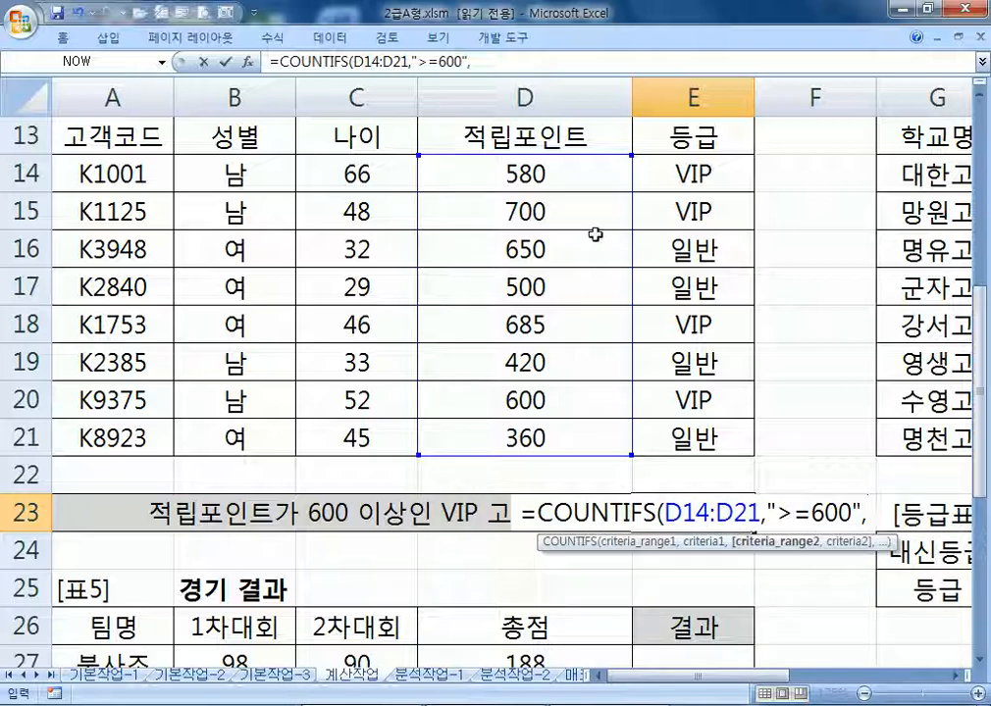
drag(714, 168, 734, 449)
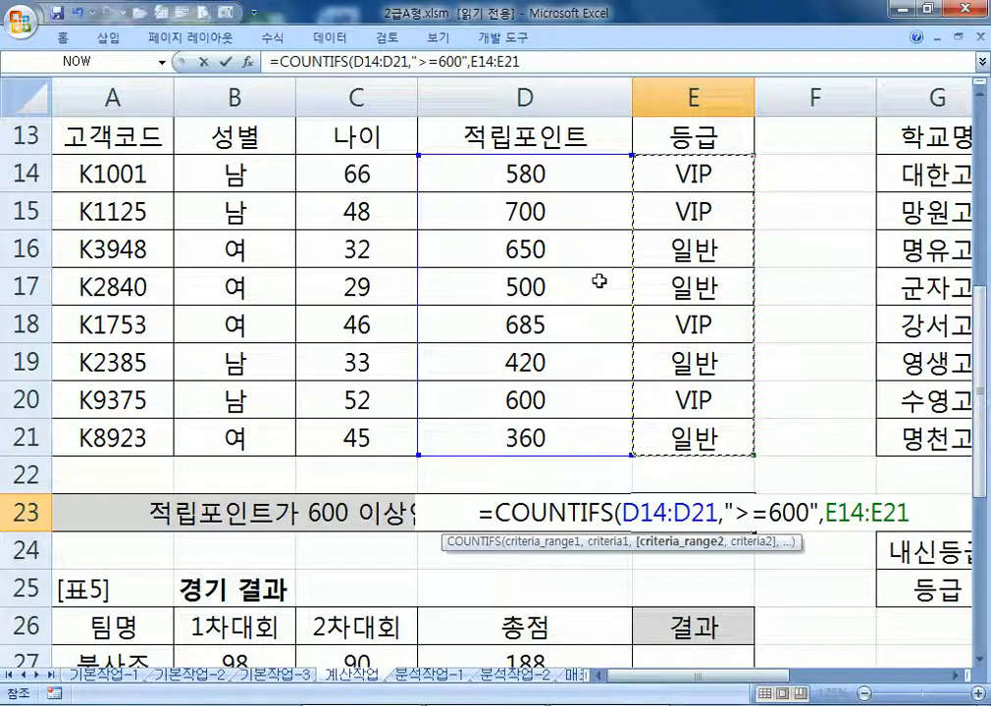
text(,")
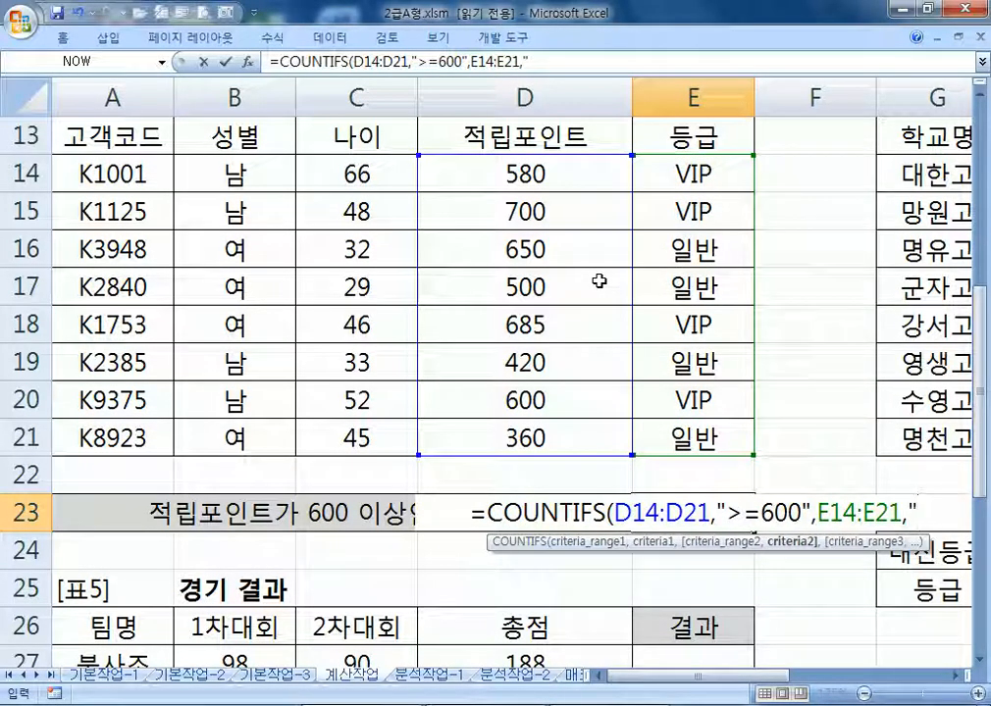
text(VIP"))
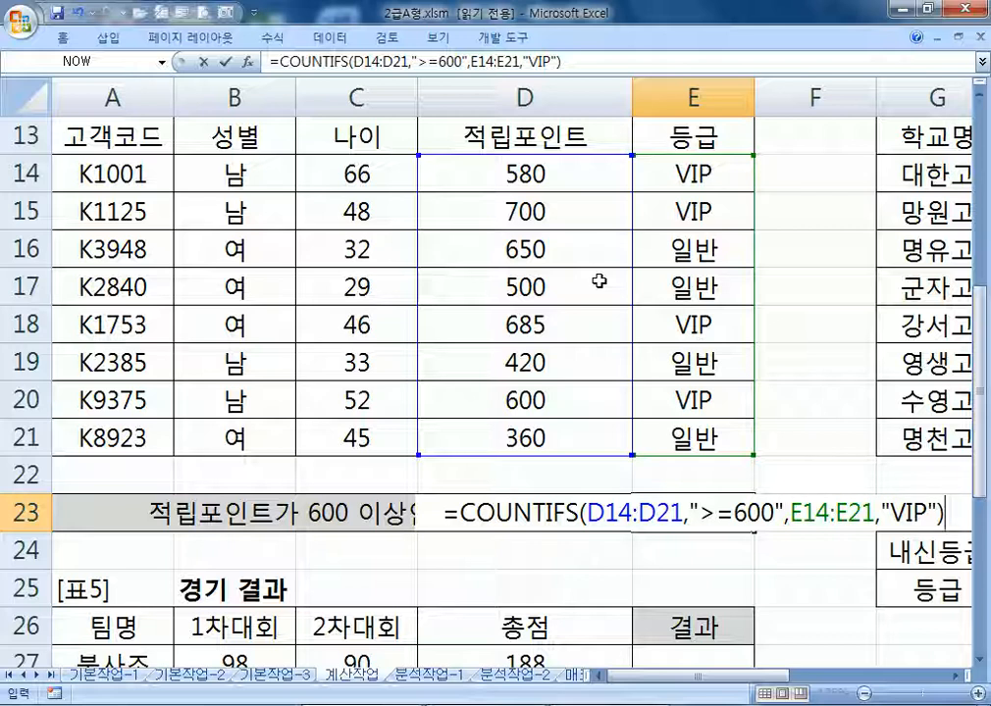
text(&)
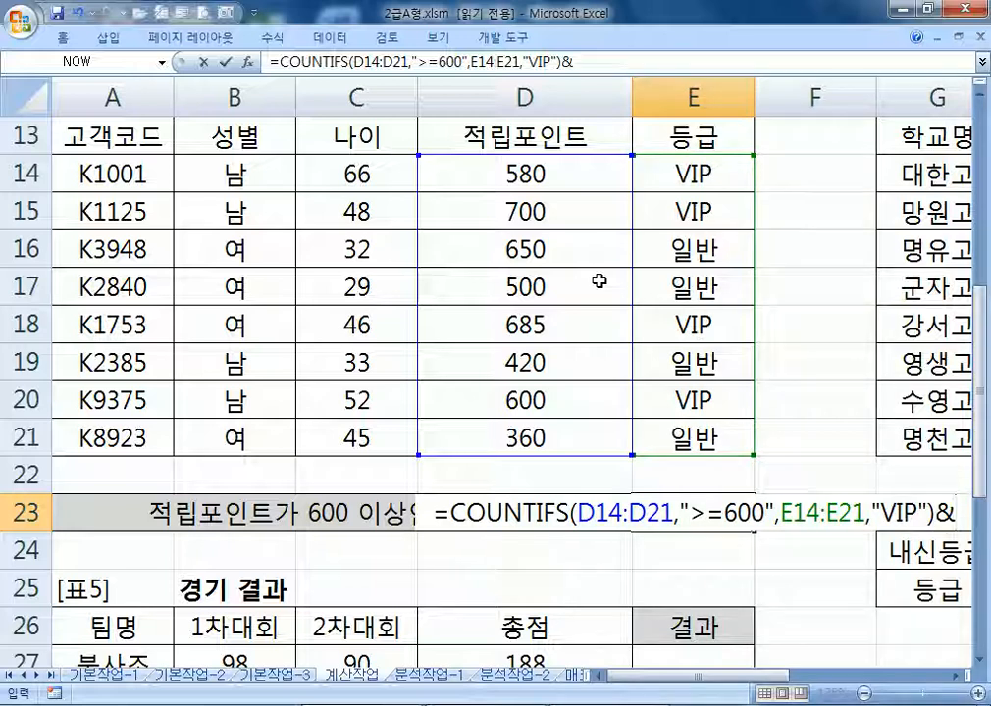
text("며ㅇ")
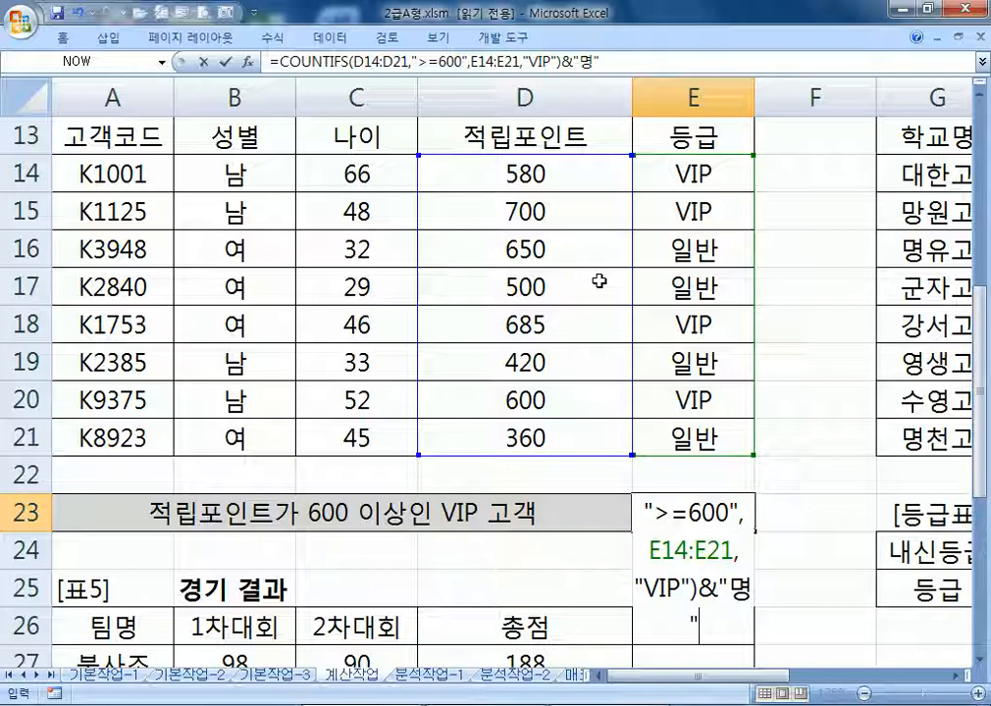
key(Return)
key(Up)
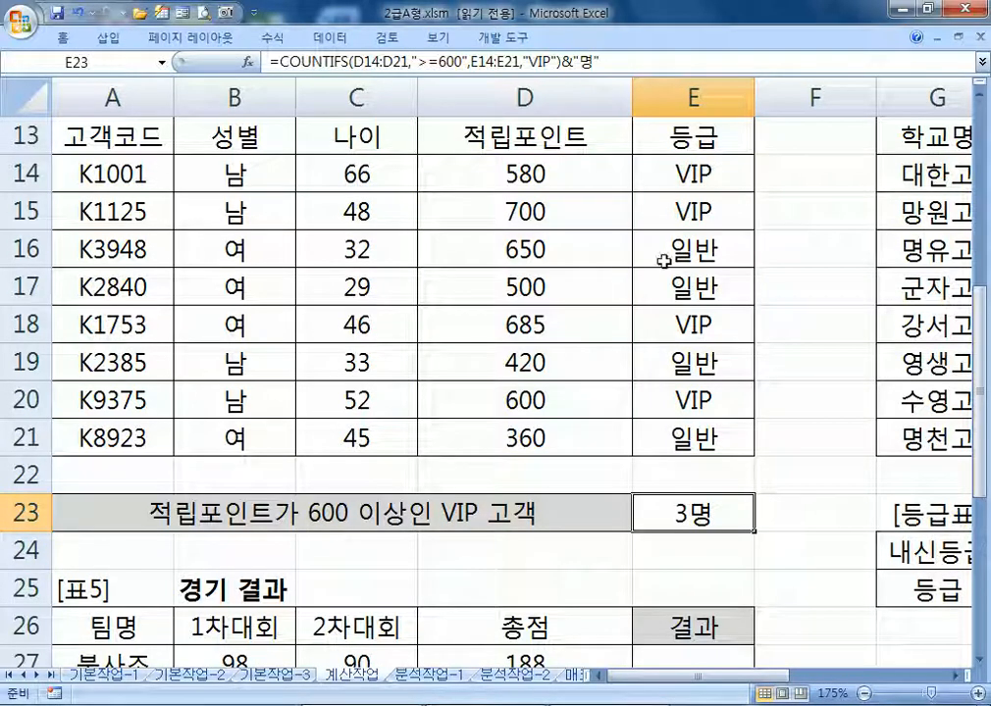
drag(606, 215, 654, 219)
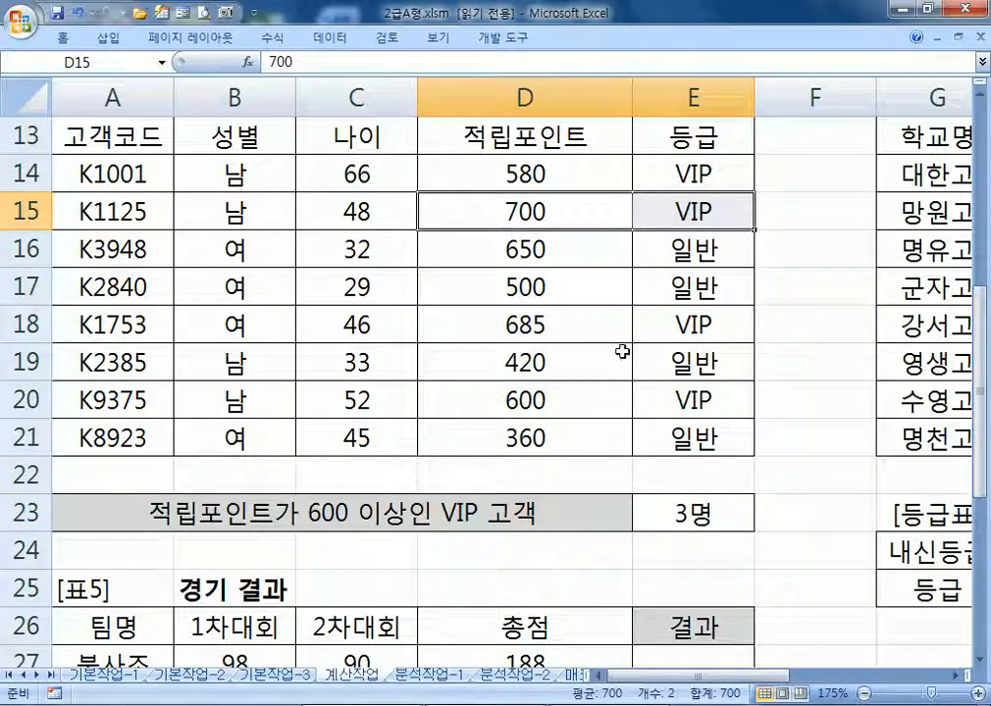
drag(530, 329, 664, 326)
drag(549, 401, 679, 402)
double_click(695, 510)
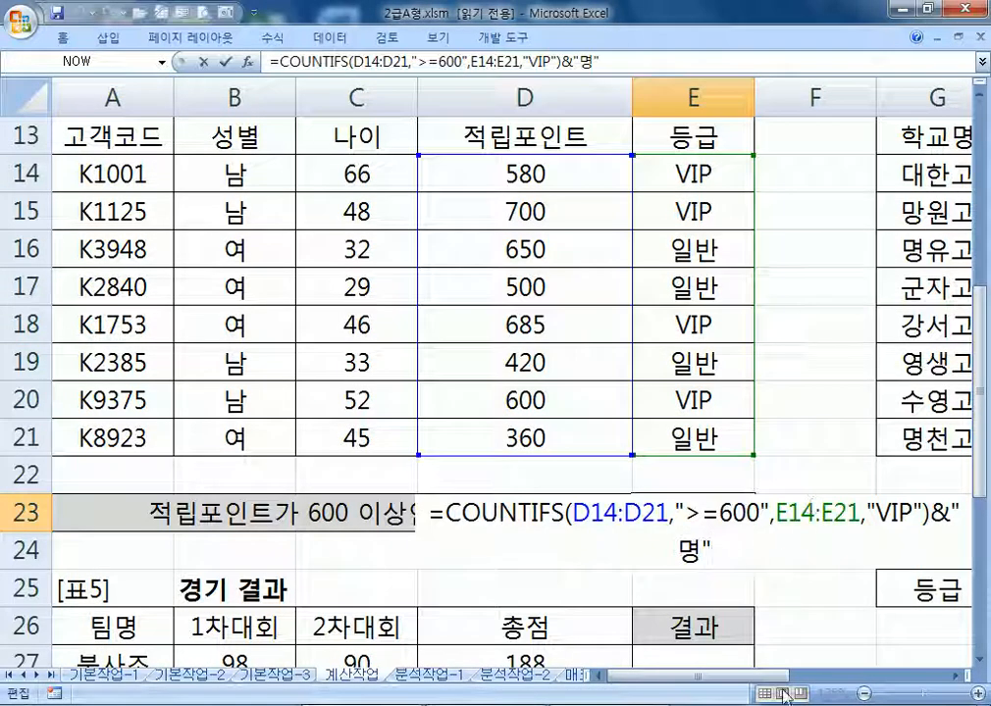
key(Escape)
ctrl+scroll(608, 305, down, 1)
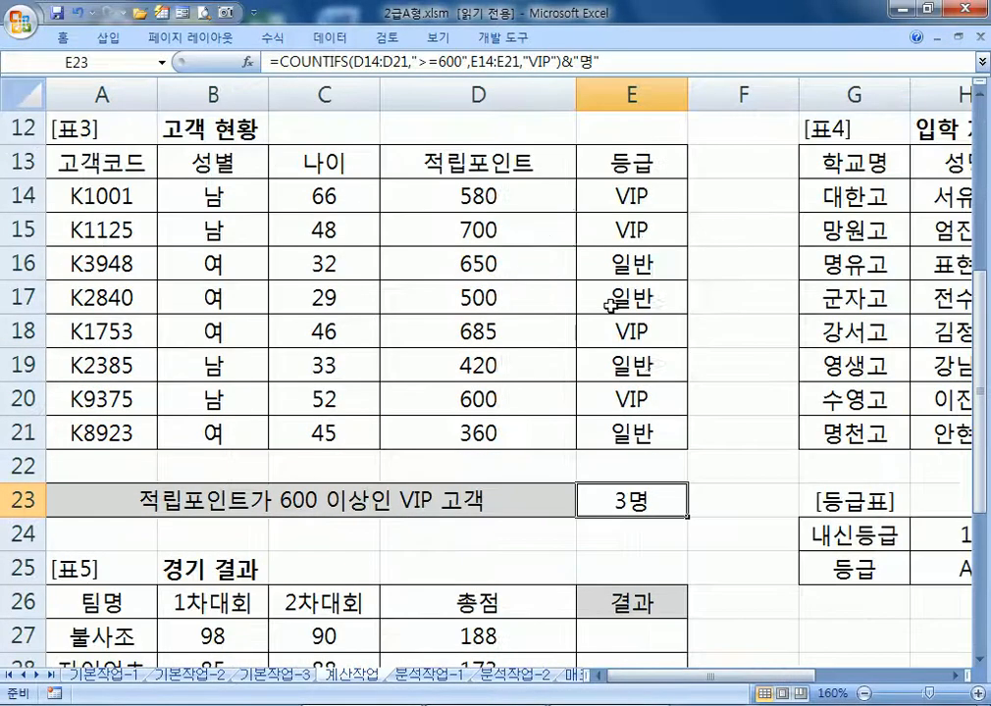
key(F2)
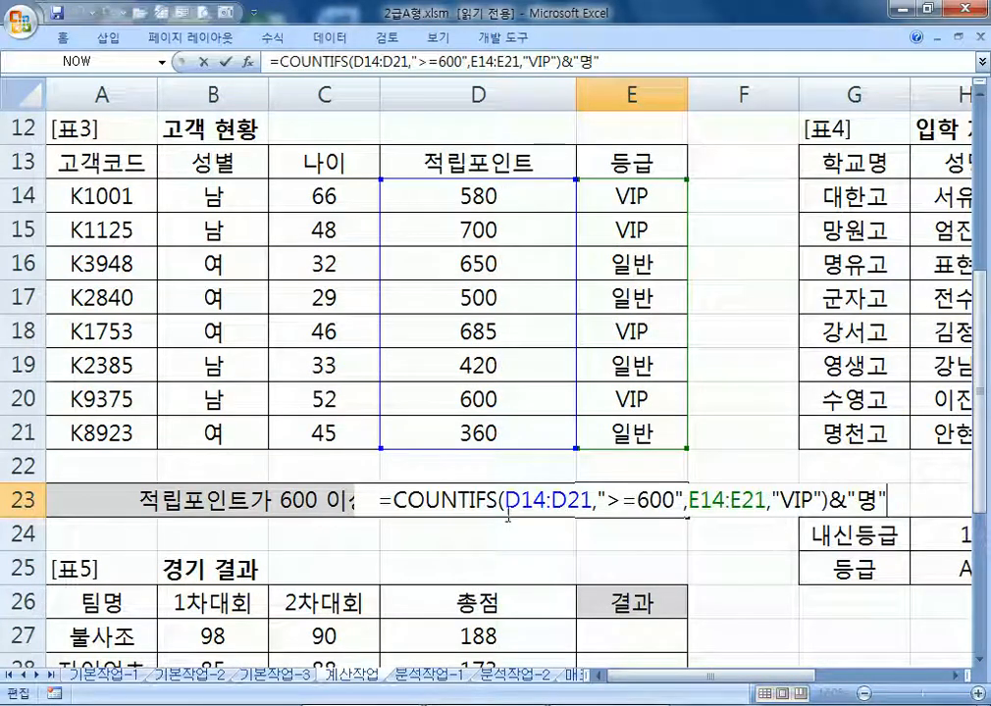
drag(380, 501, 903, 506)
key(ctrl+c)
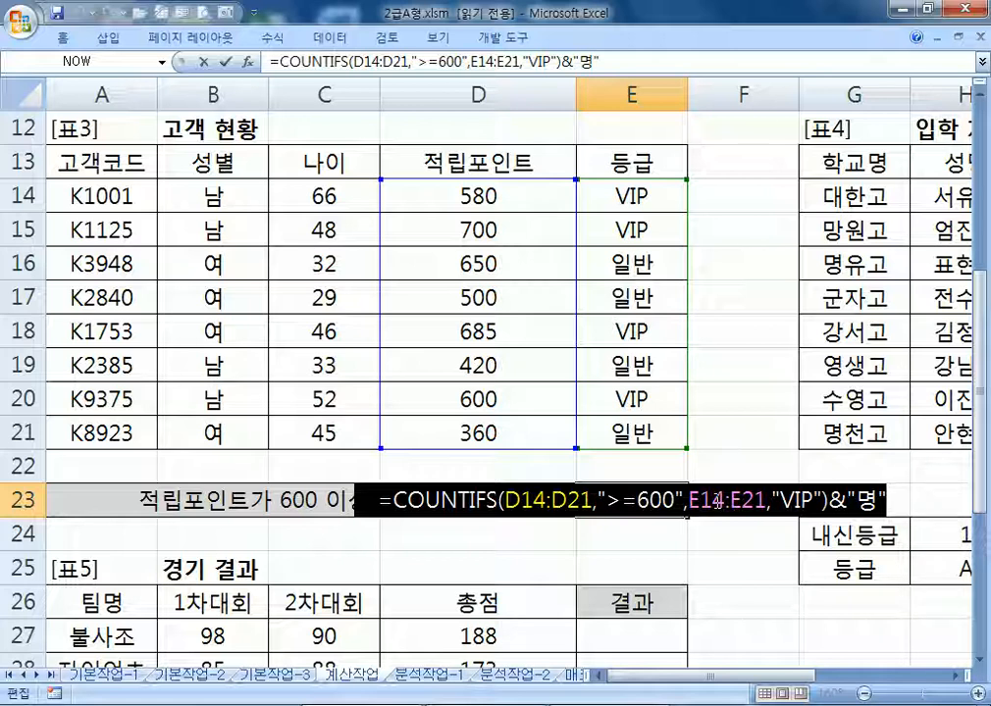
Launch Notepad, paste the COUNTIFS formula as item 3 and start item 4
click(21, 704)
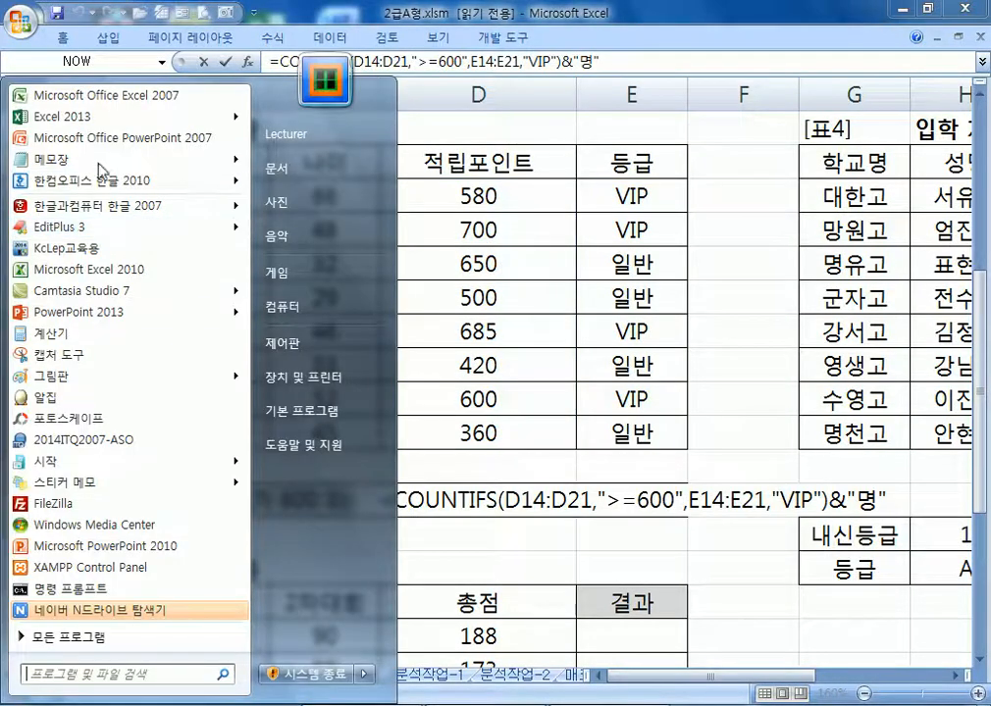
click(59, 159)
key(ctrl+v)
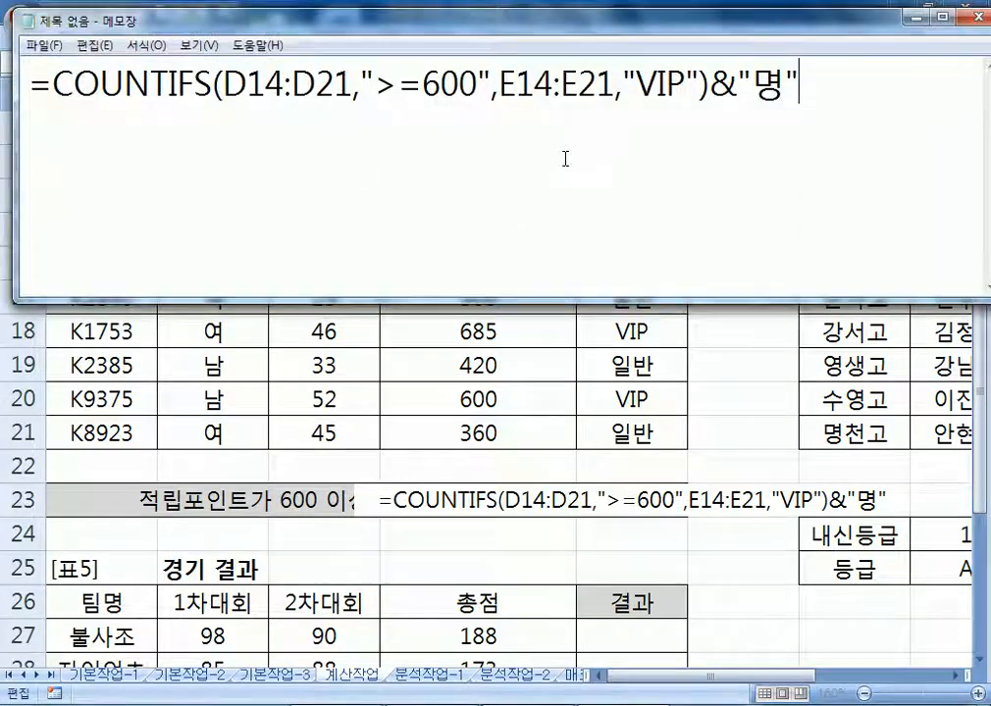
drag(18, 77, 6, 76)
key(ctrl+Home)
text(3.)
key(ctrl+End)
text(4.)
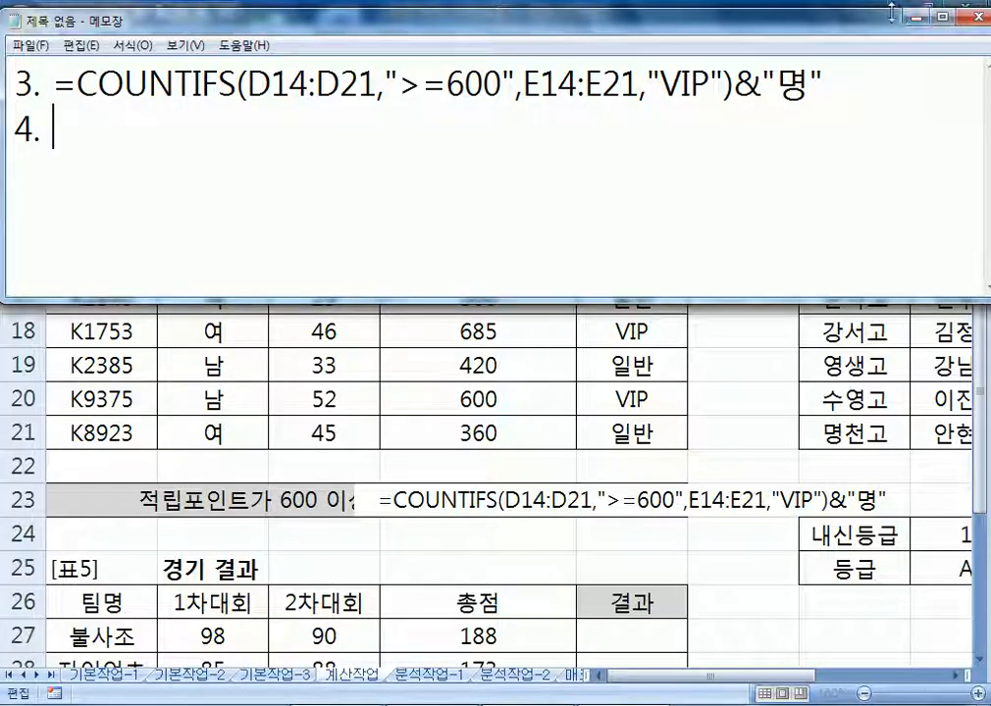
Return to Excel and confirm the E23 formula with Ctrl+Enter
click(922, 15)
key(ctrl+Return)
drag(790, 677, 923, 677)
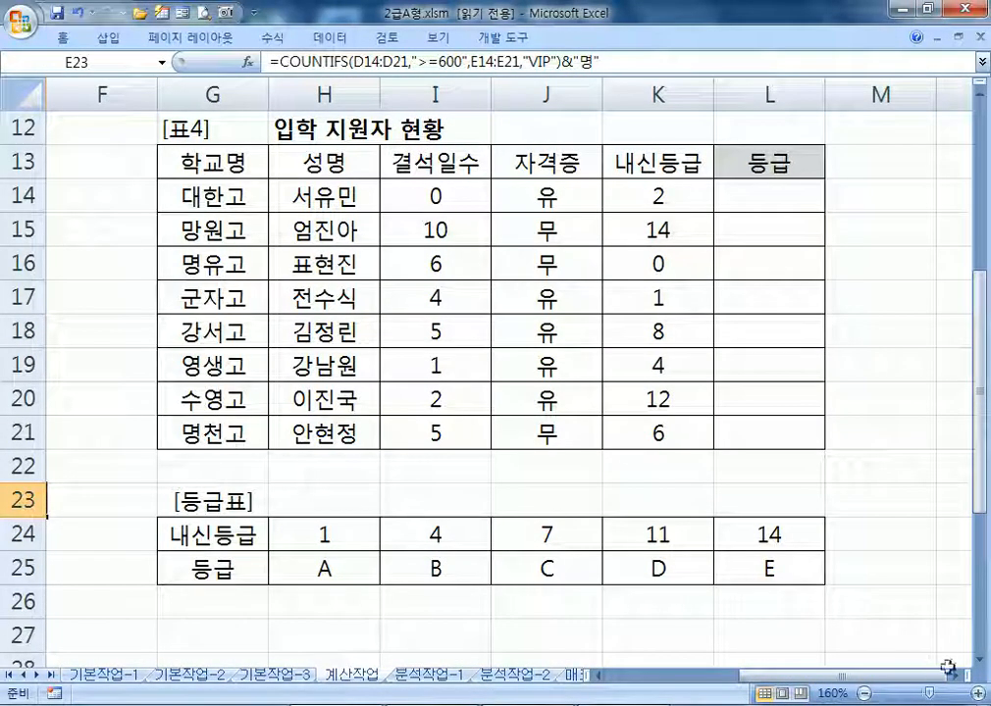
scroll(932, 643, right, 1)
click(641, 195)
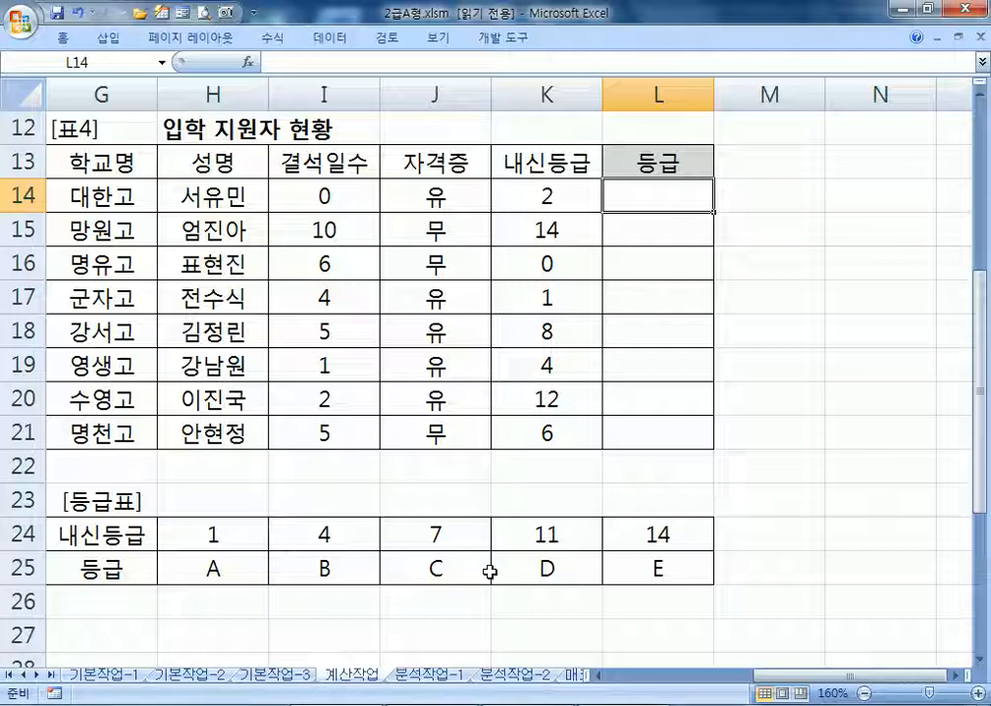
drag(218, 537, 640, 557)
drag(206, 533, 660, 569)
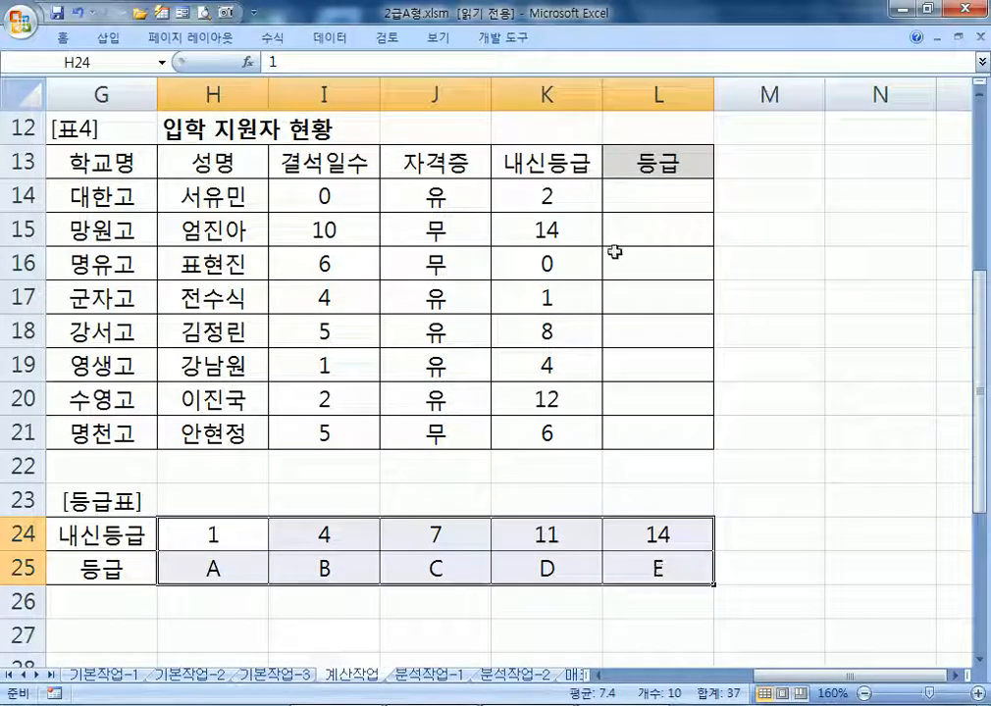
click(665, 203)
Enter =HLOOKUP(K14,$H$24:$L$25,2,1) in L14
text(=ㅗ)
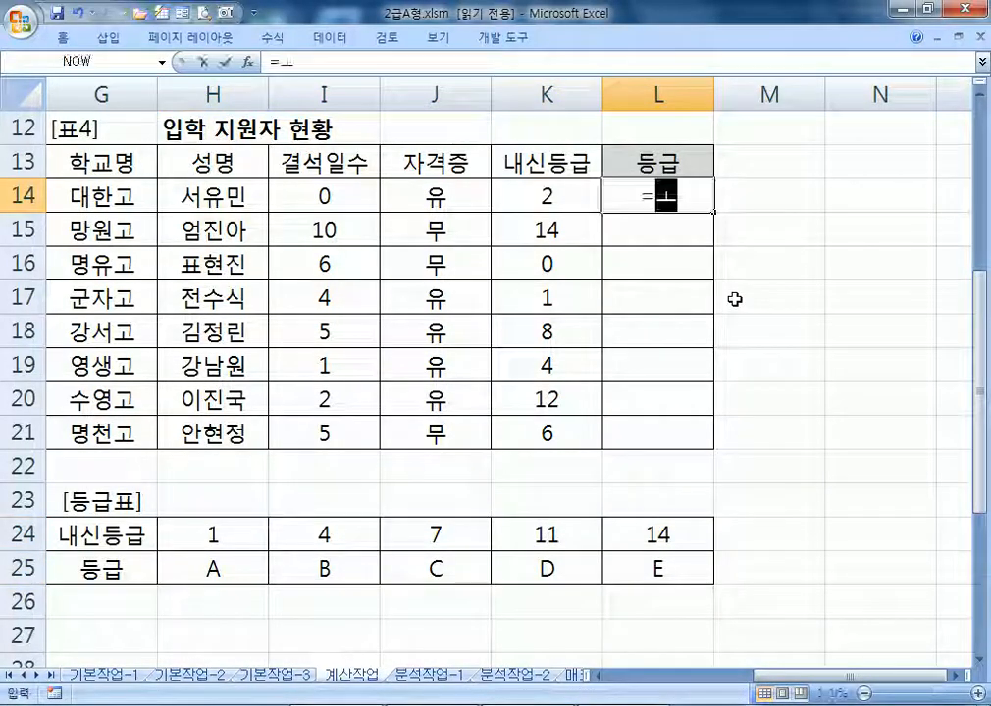
key(BackSpace)
key(BackSpace)
text(=HLOOKUP()
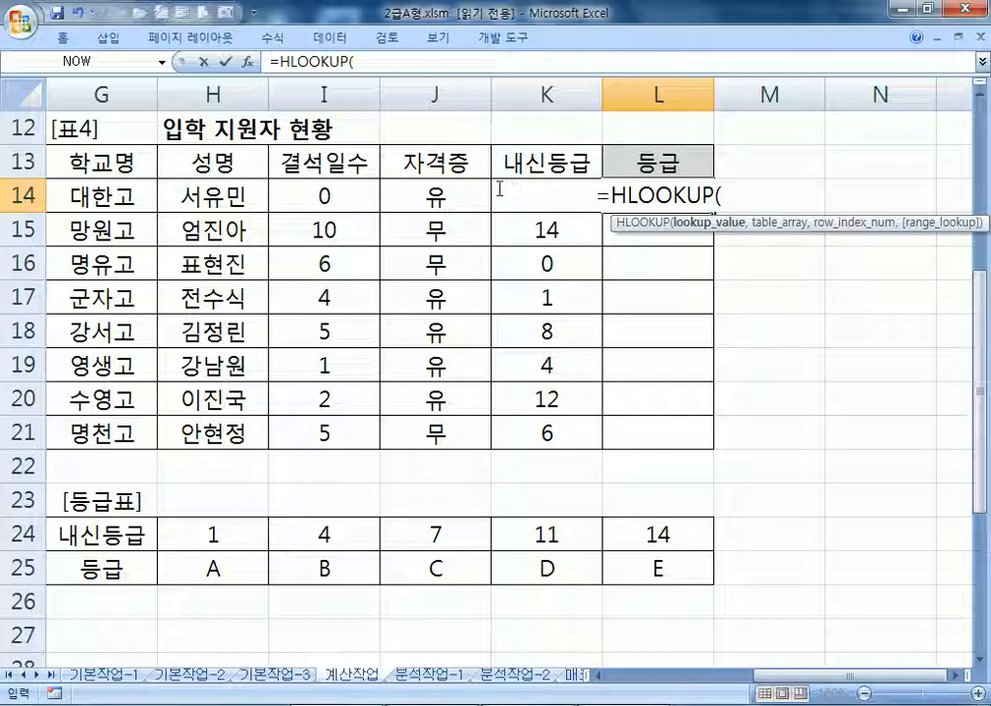
click(515, 230)
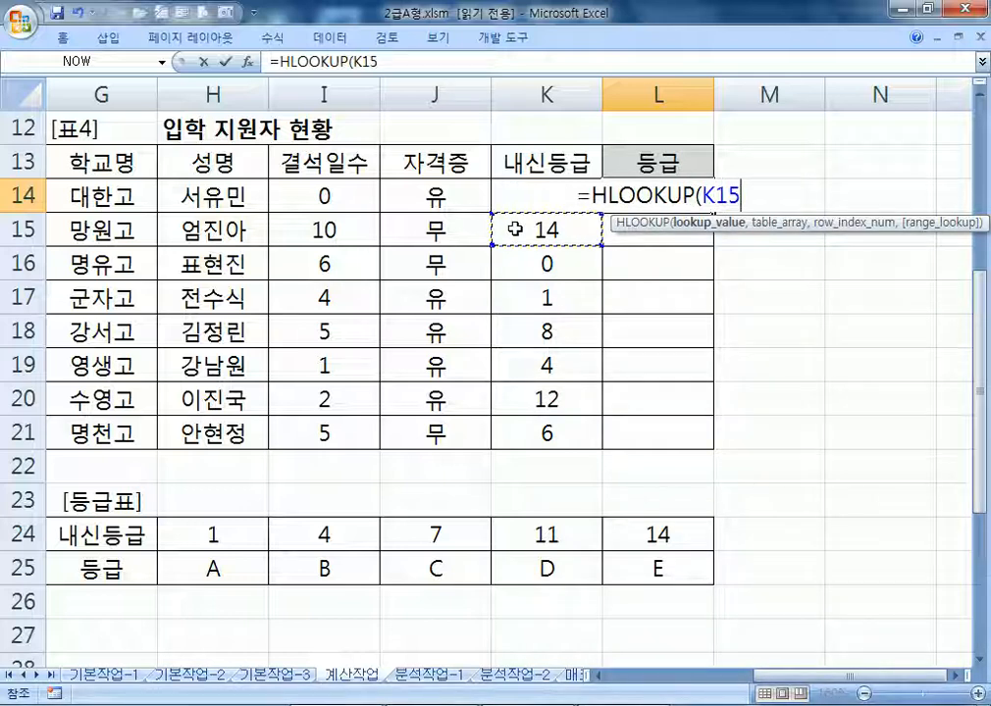
click(558, 206)
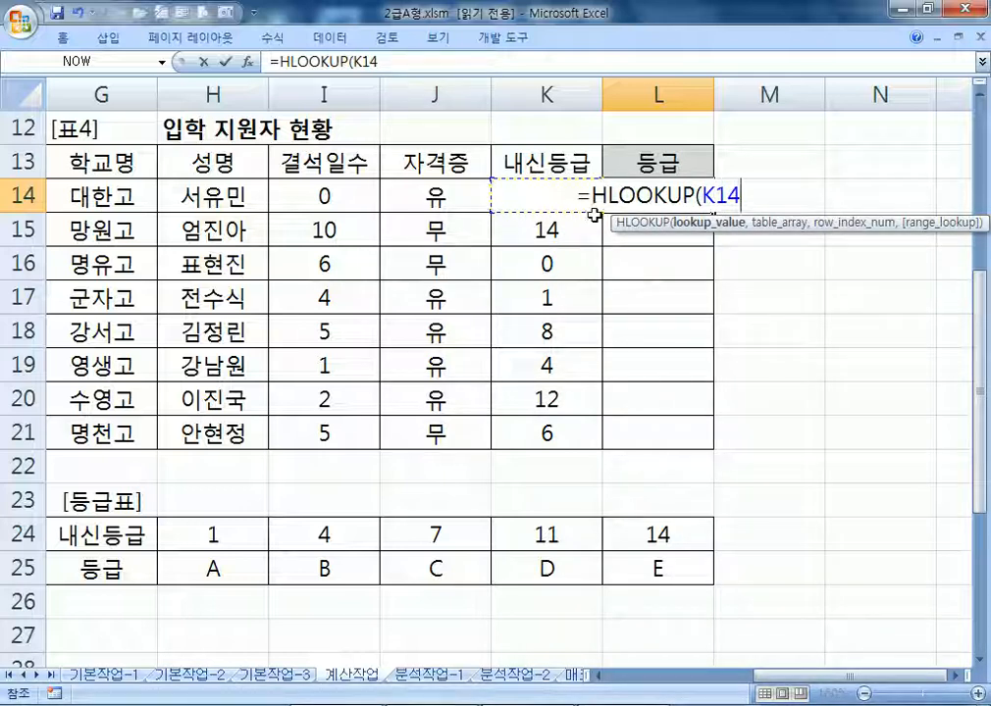
text(,)
drag(223, 522, 655, 565)
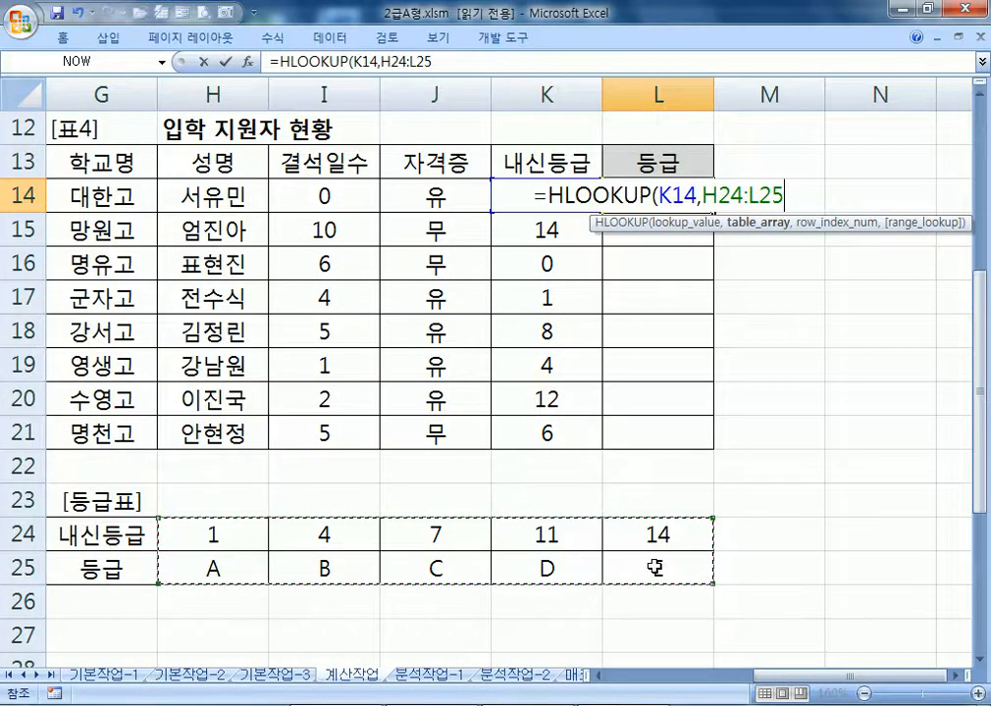
key(F4)
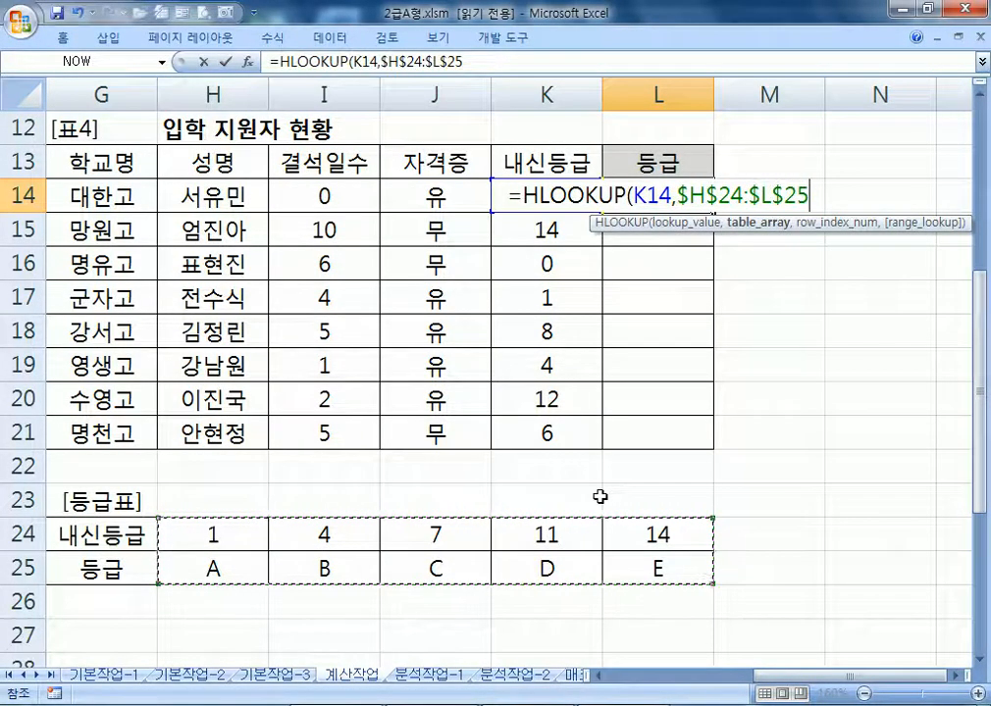
text(,)
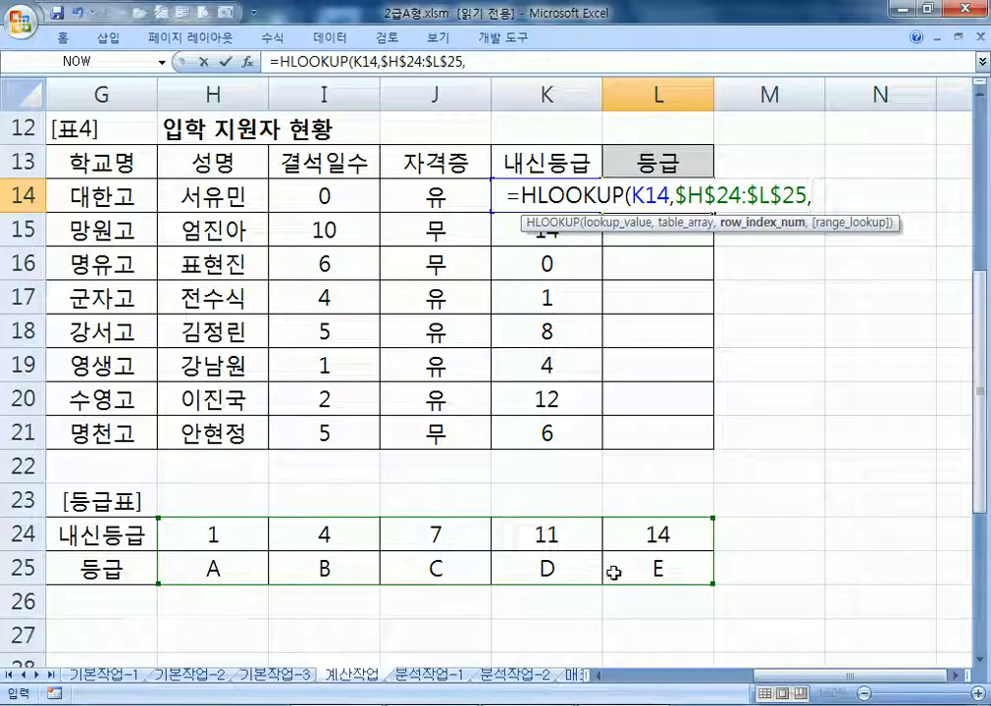
text(2)
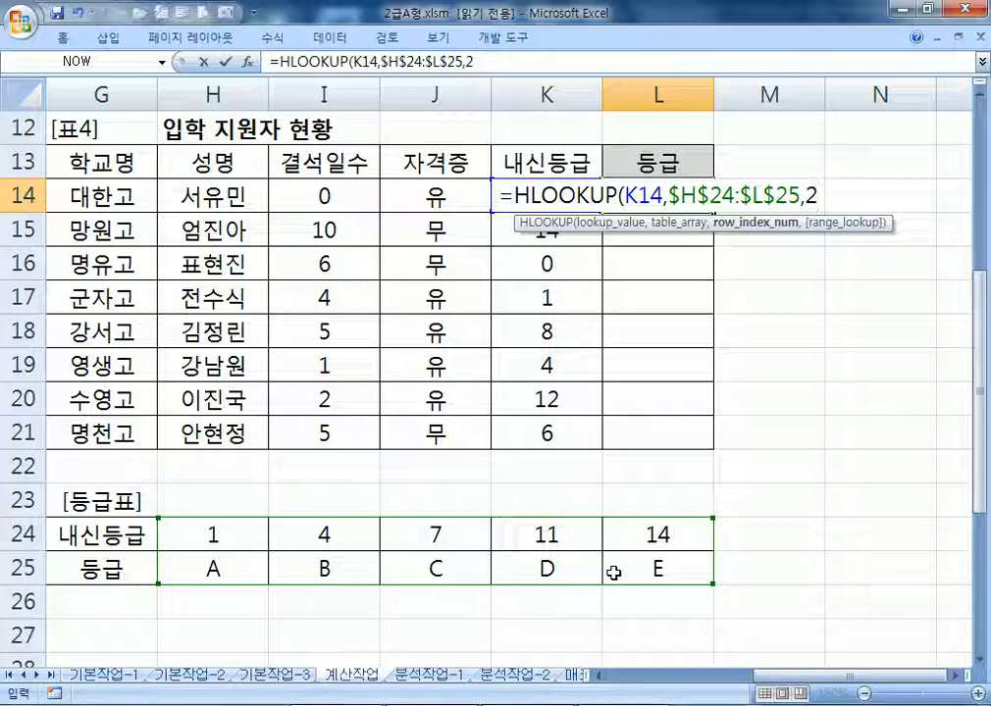
text(,)
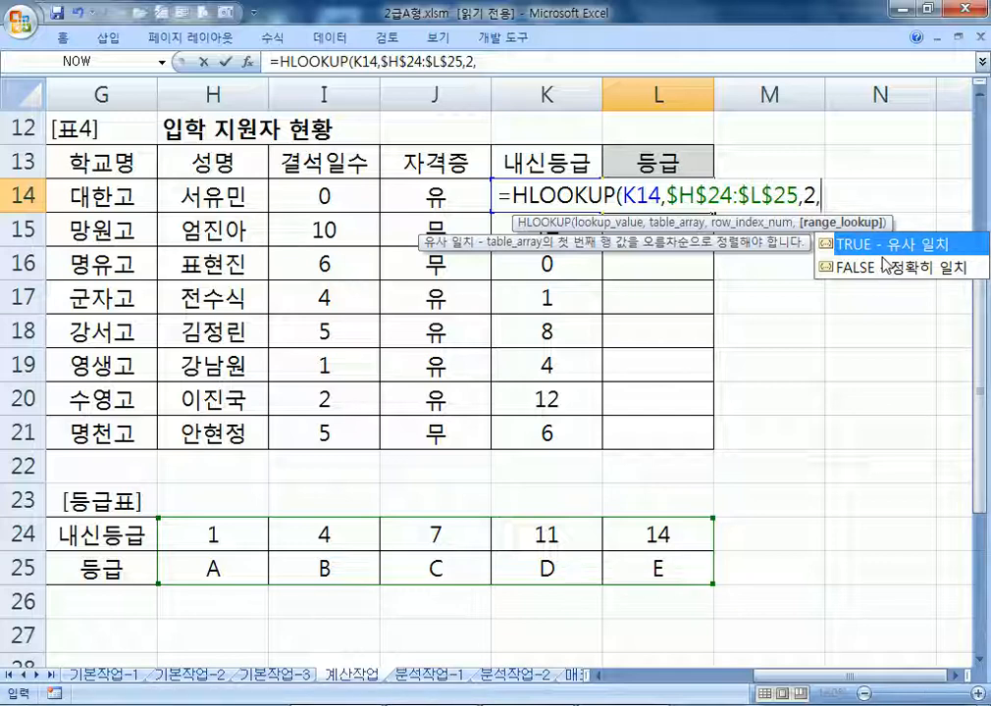
text(1)
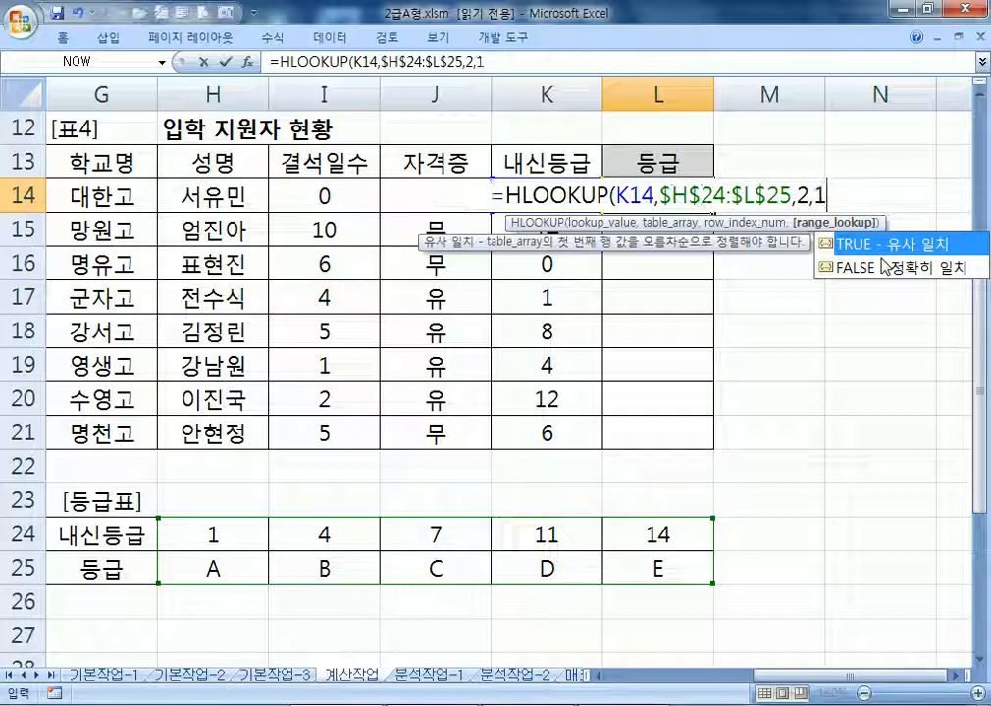
key(BackSpace)
key(BackSpace)
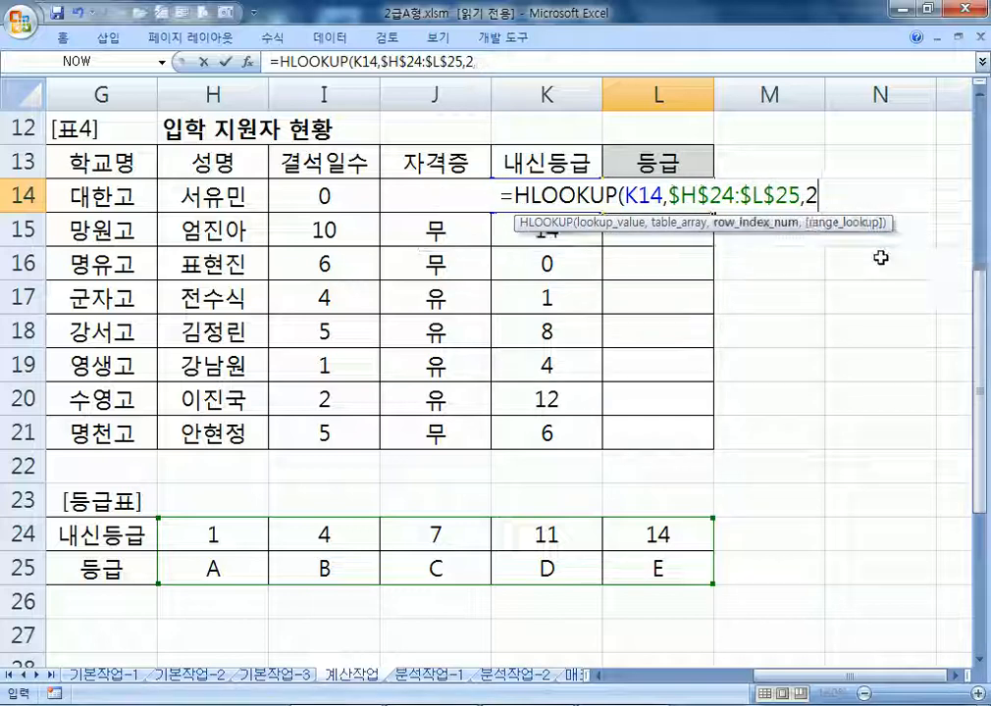
text(,1)
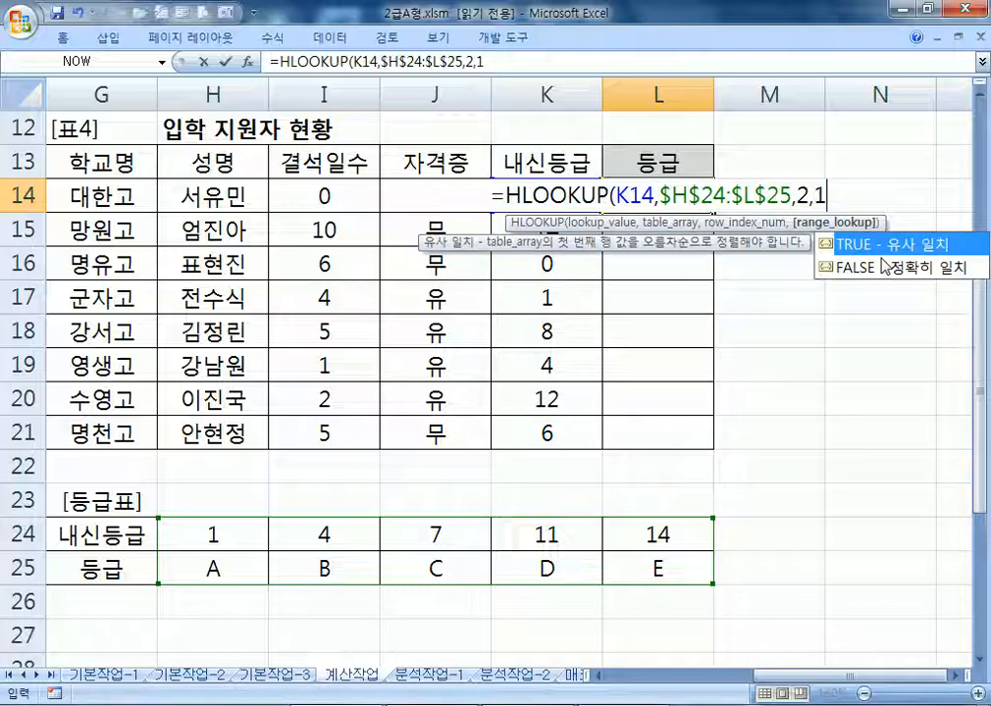
text())
key(Return)
Fill the grade formula down to L21 and trace L16's #N/A to 내신등급 0
click(685, 202)
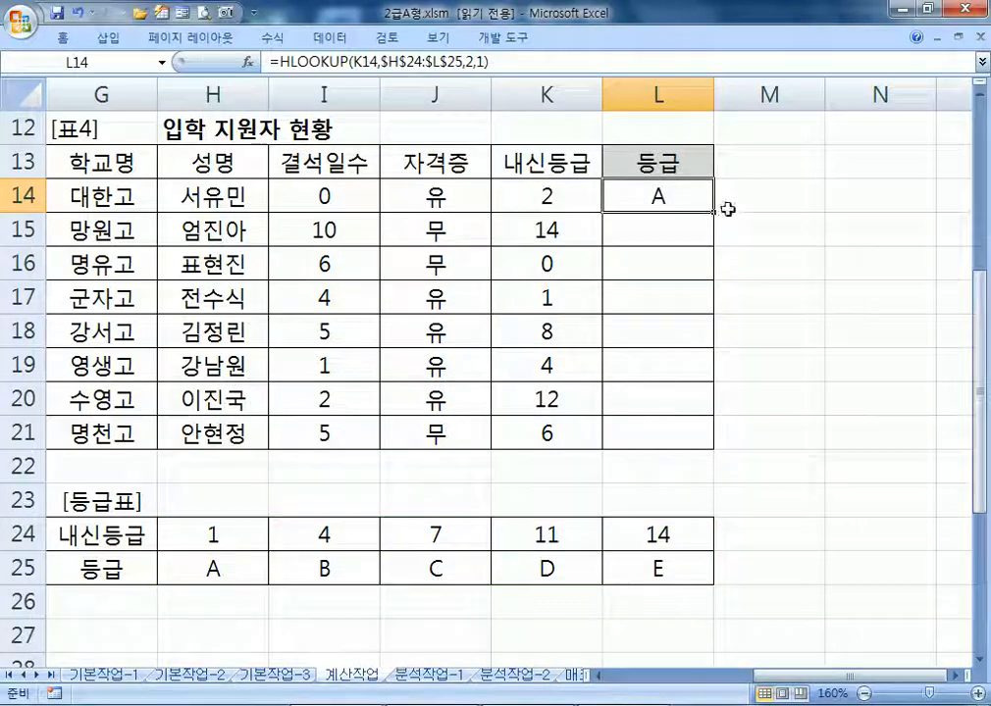
drag(715, 214, 721, 444)
click(628, 265)
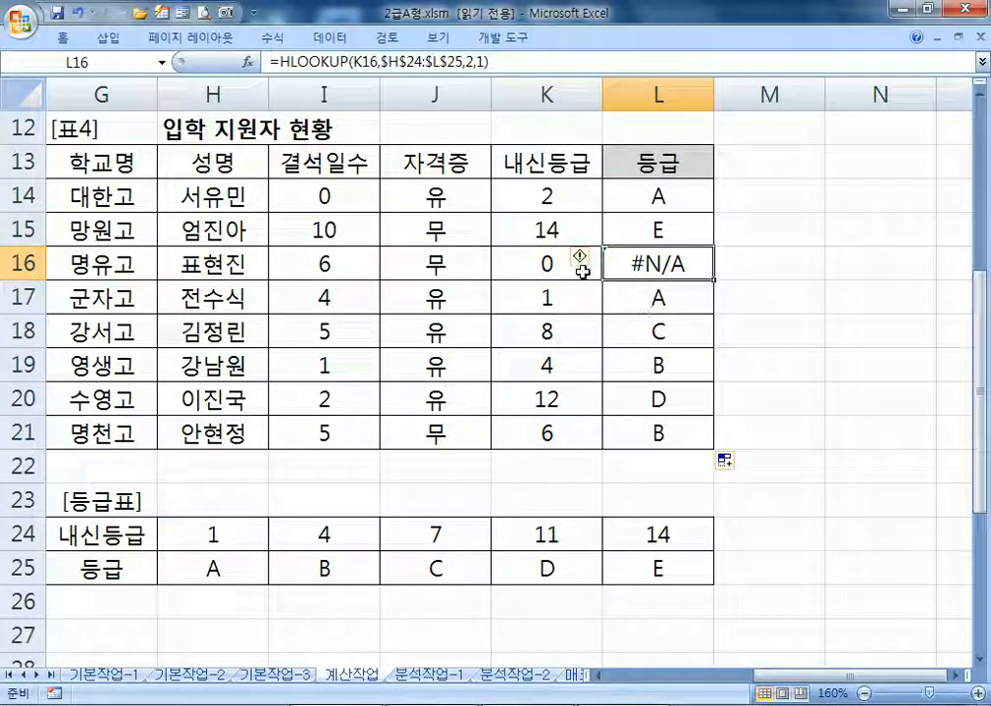
click(522, 263)
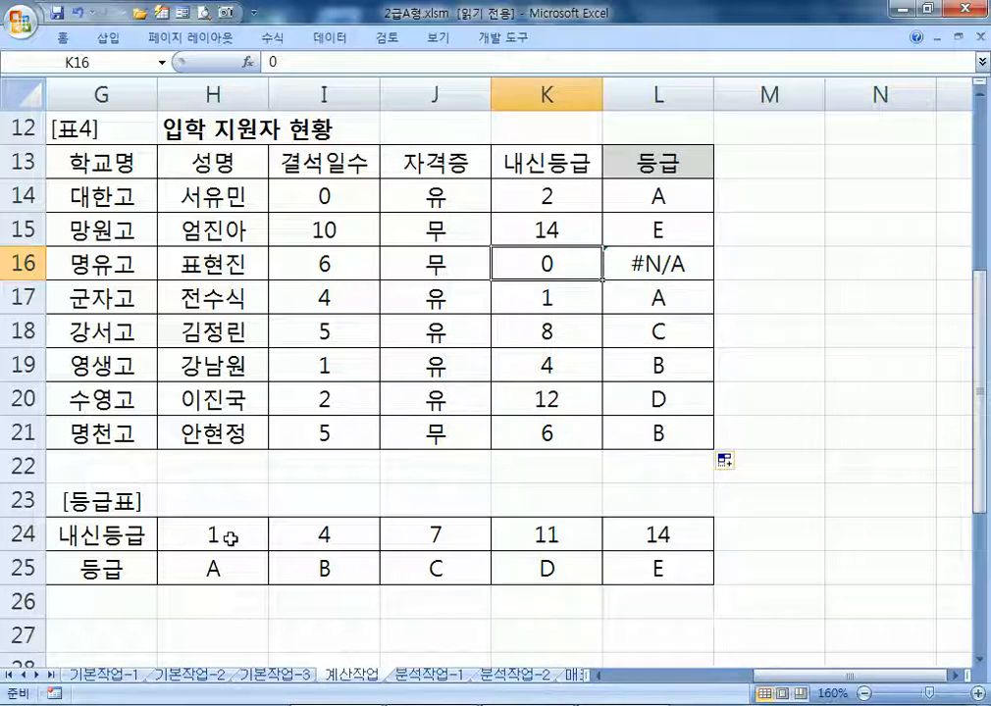
click(736, 530)
click(691, 533)
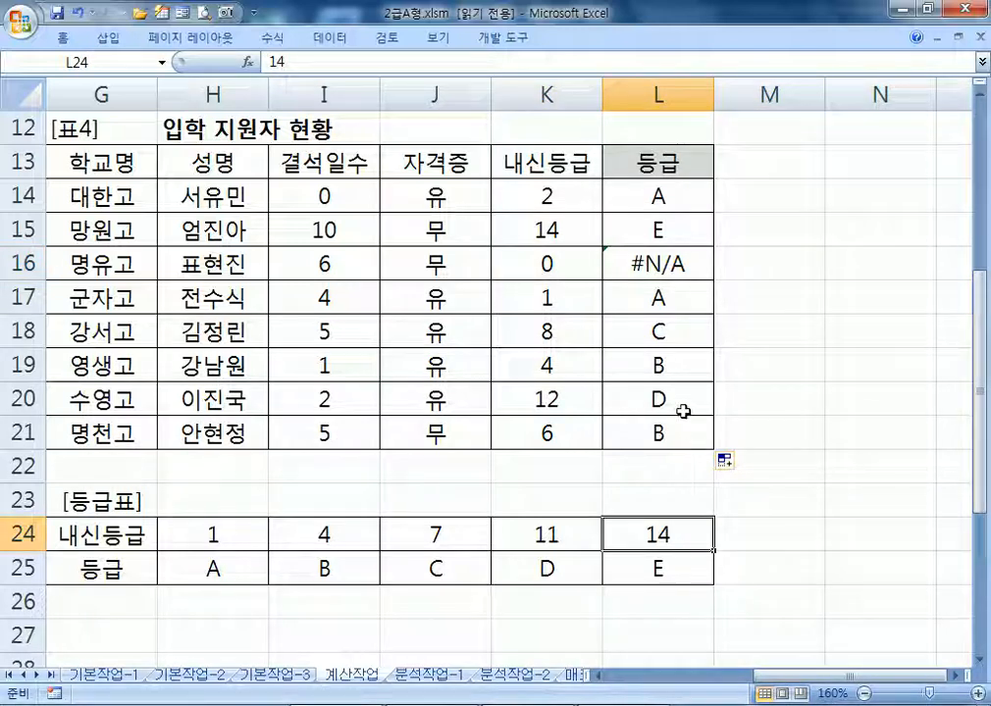
click(242, 534)
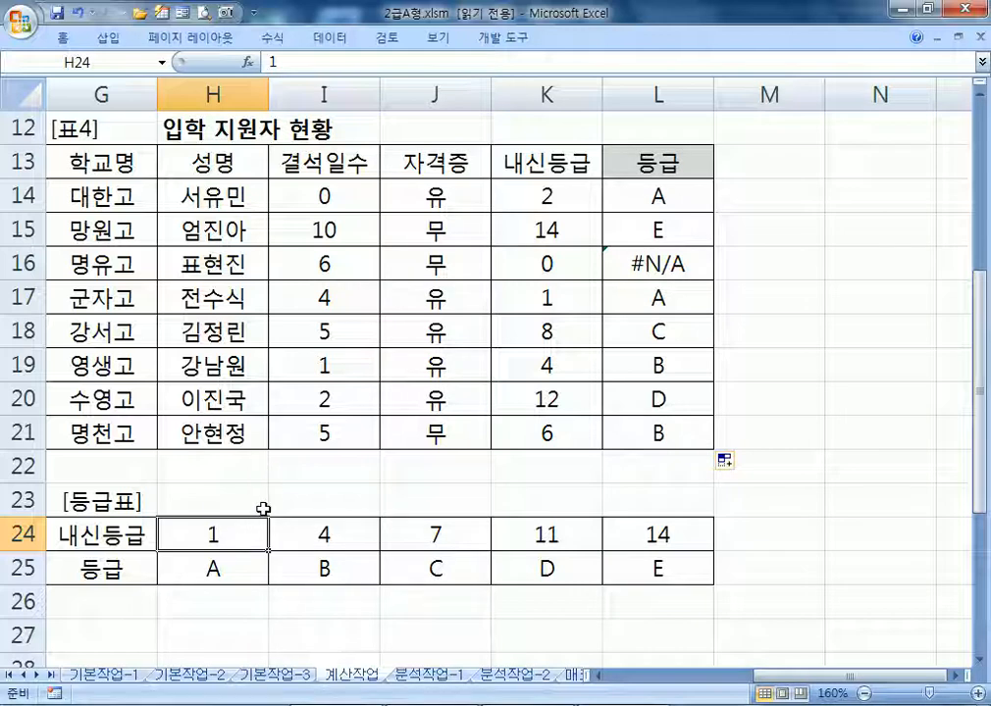
click(510, 263)
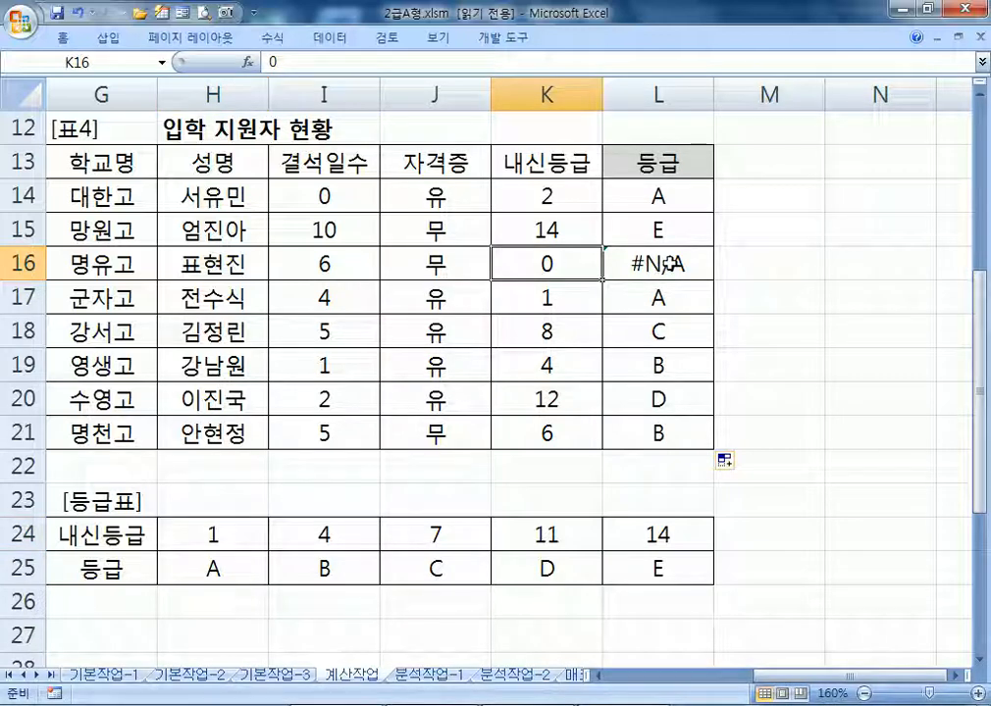
click(672, 263)
click(676, 193)
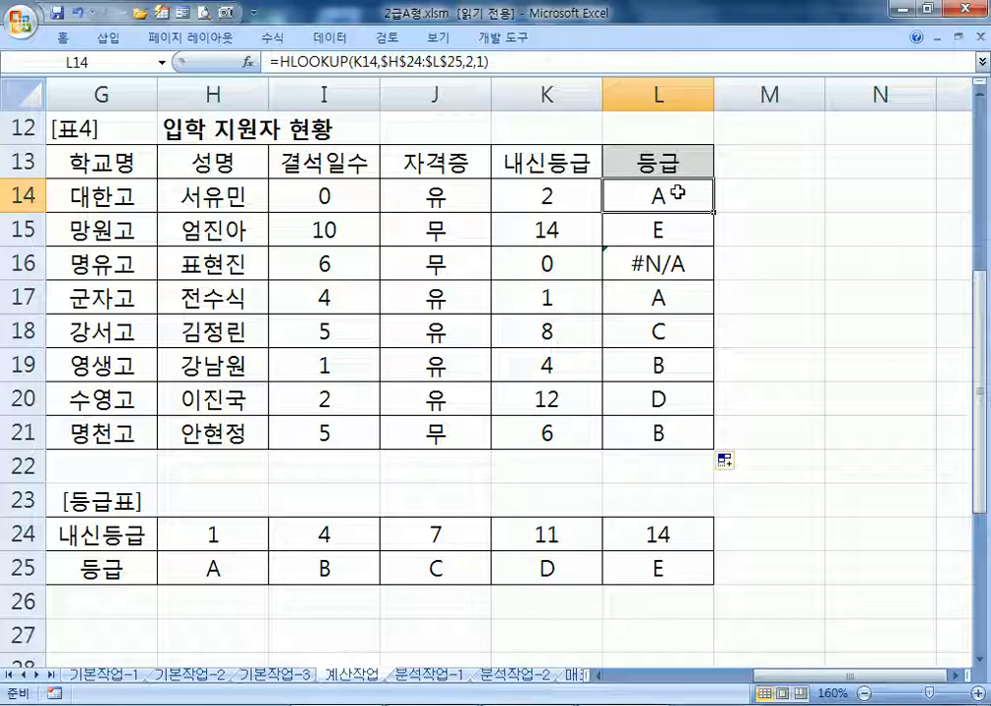
double_click(677, 194)
Insert IFERROR( at the start of L14's lookup and bring Notepad back up
click(497, 194)
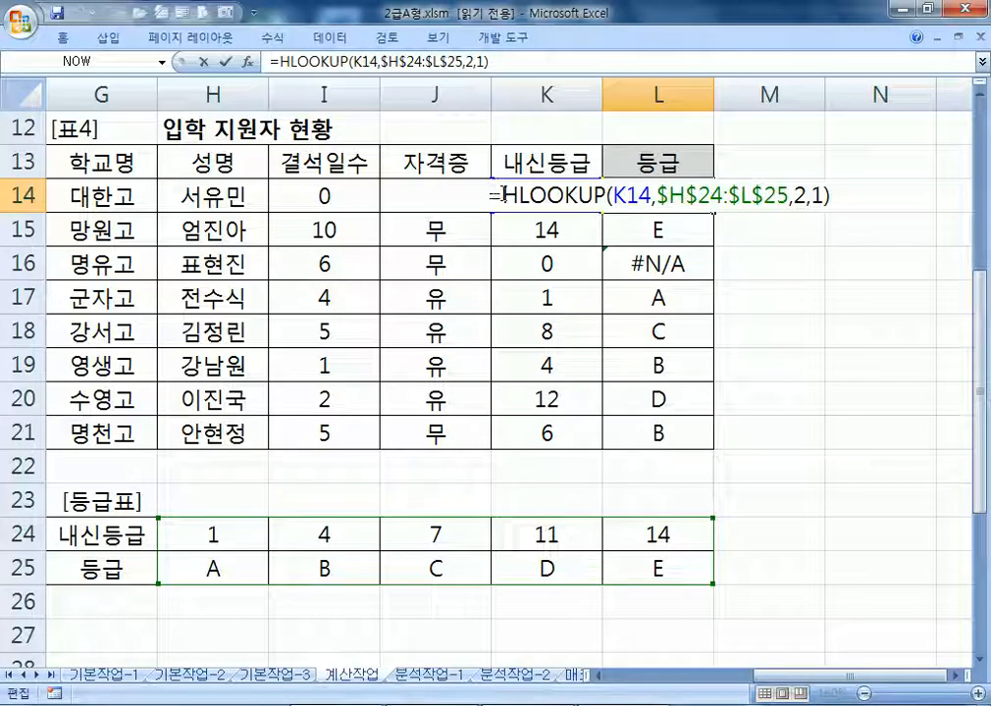
text(IFE)
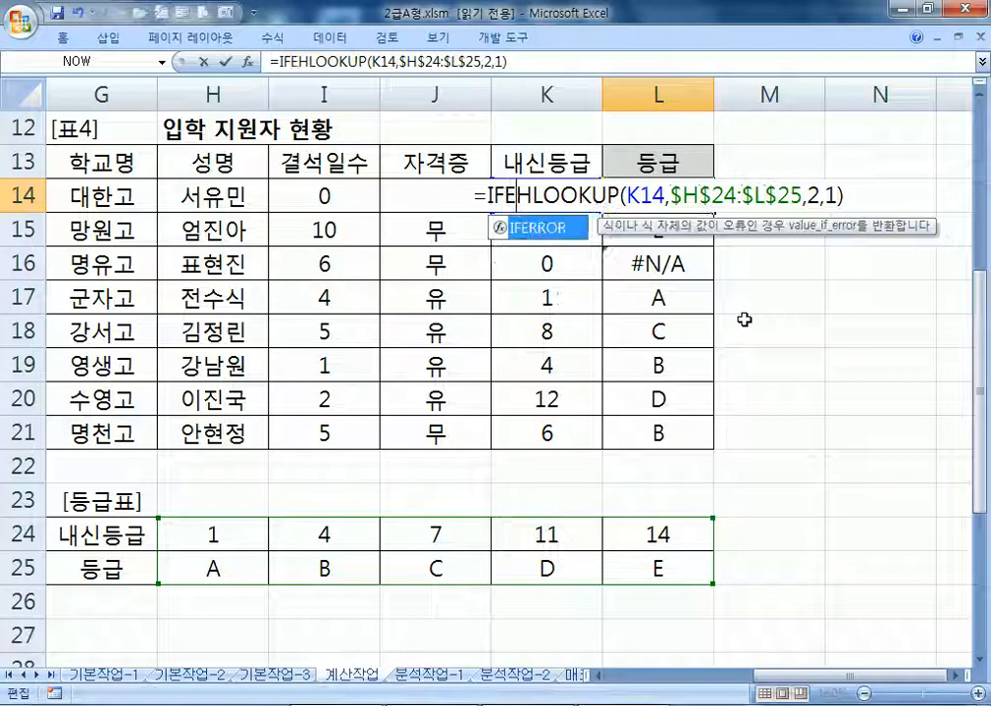
key(Tab)
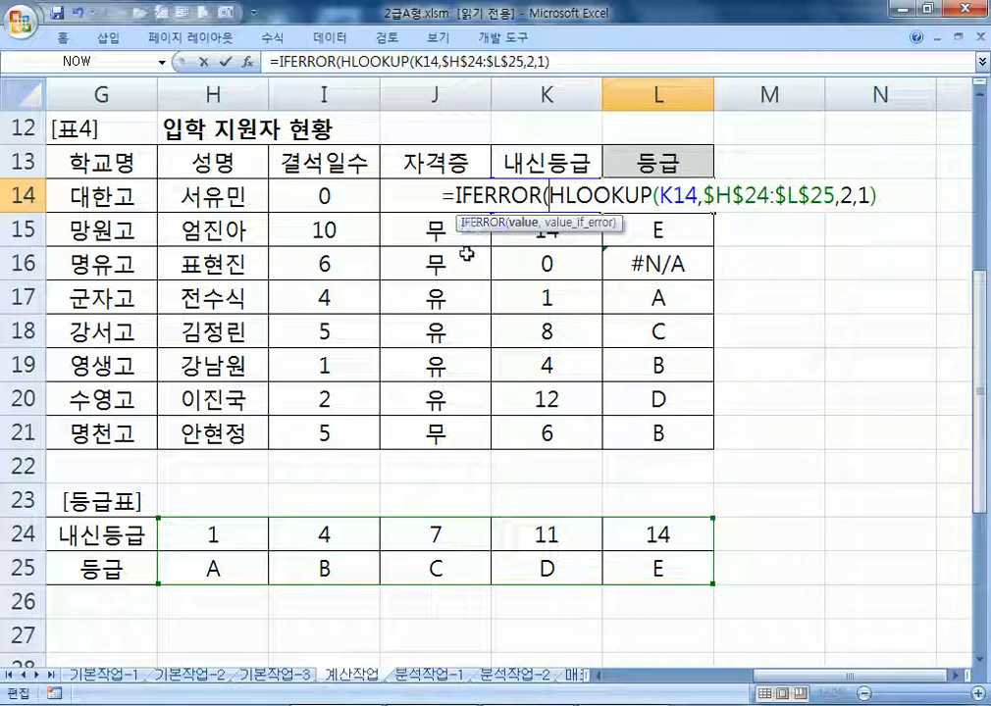
click(561, 705)
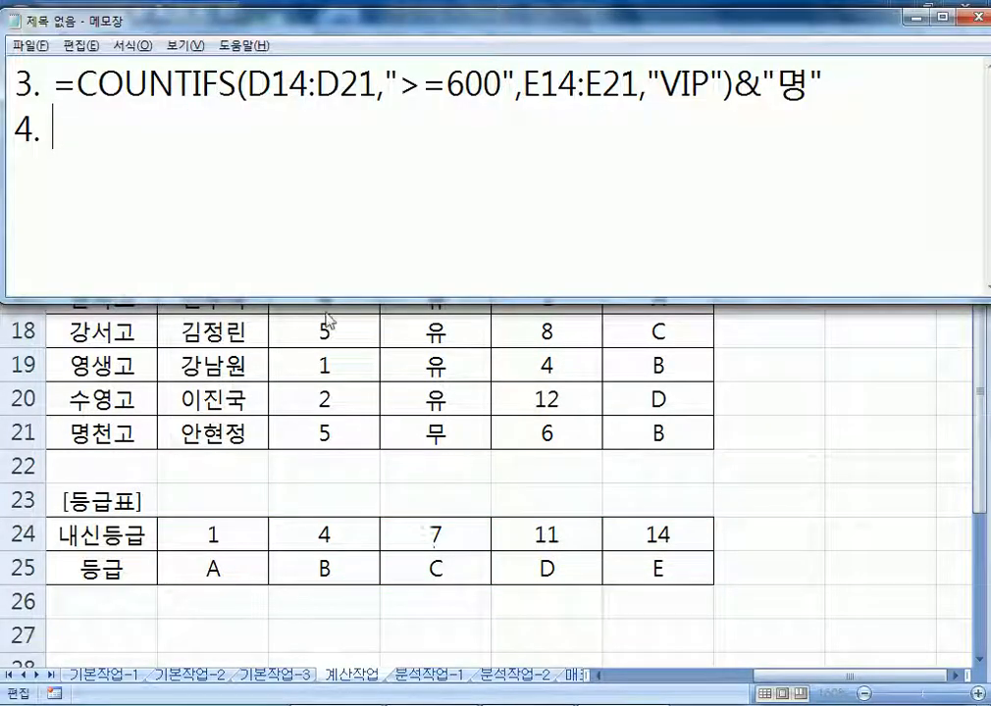
Note under item 4 how IFERROR handles errors, with the pattern =IFERROR(결과, 오류)
text(AKS)
key(BackSpace)
key(BackSpace)
key(BackSpace)
key(Caps_Lock)
text(만약에 )
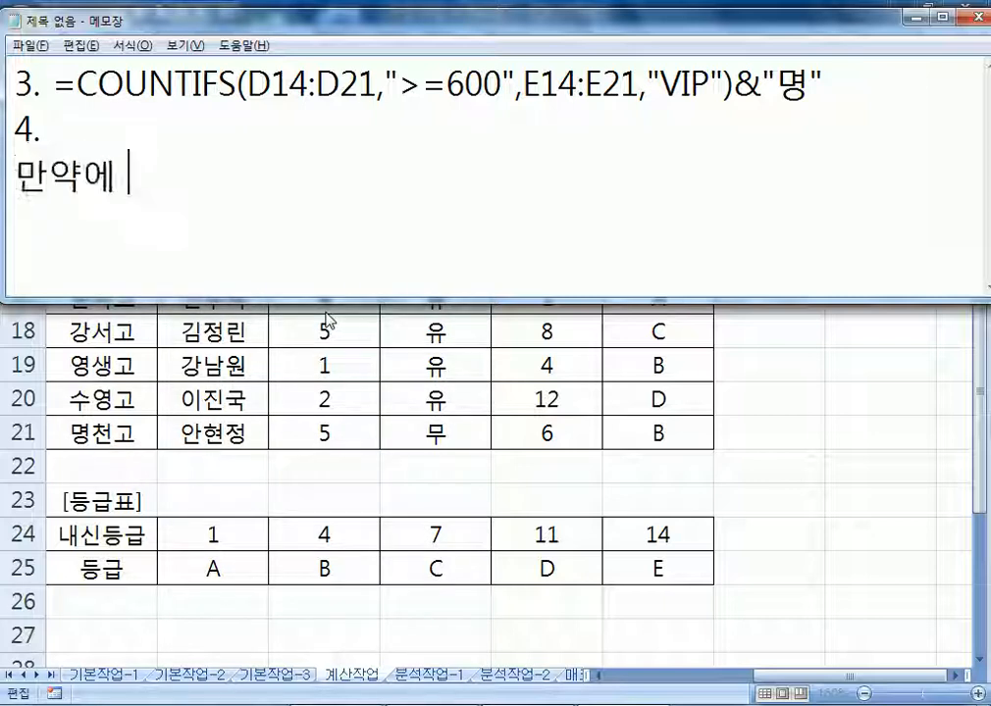
text(오류가 발생)
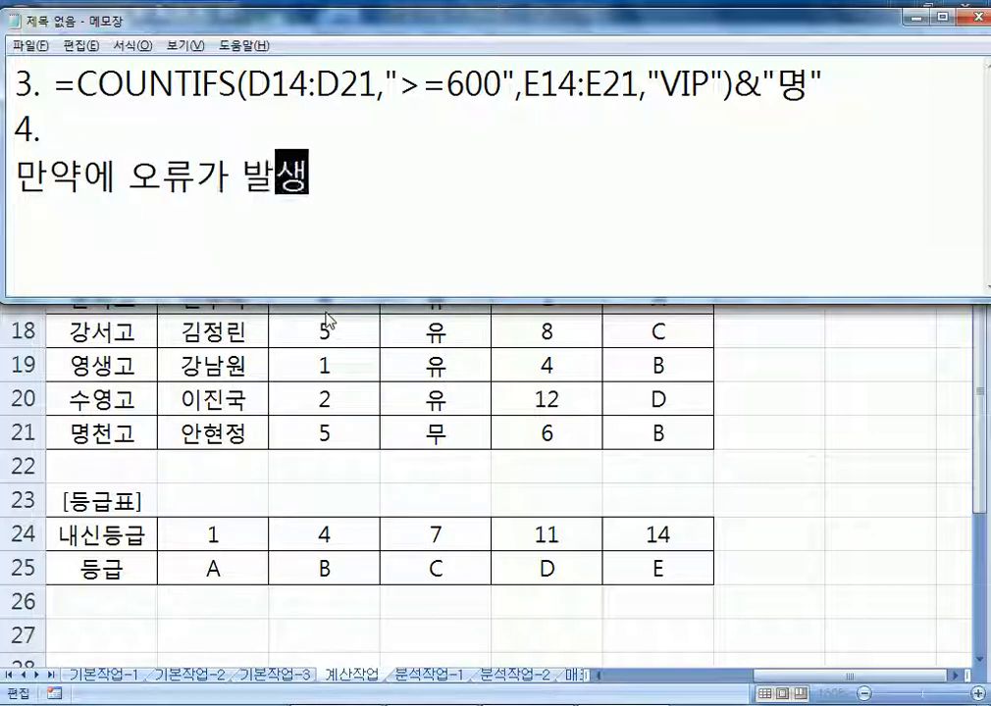
text(하면, 오류를 처)
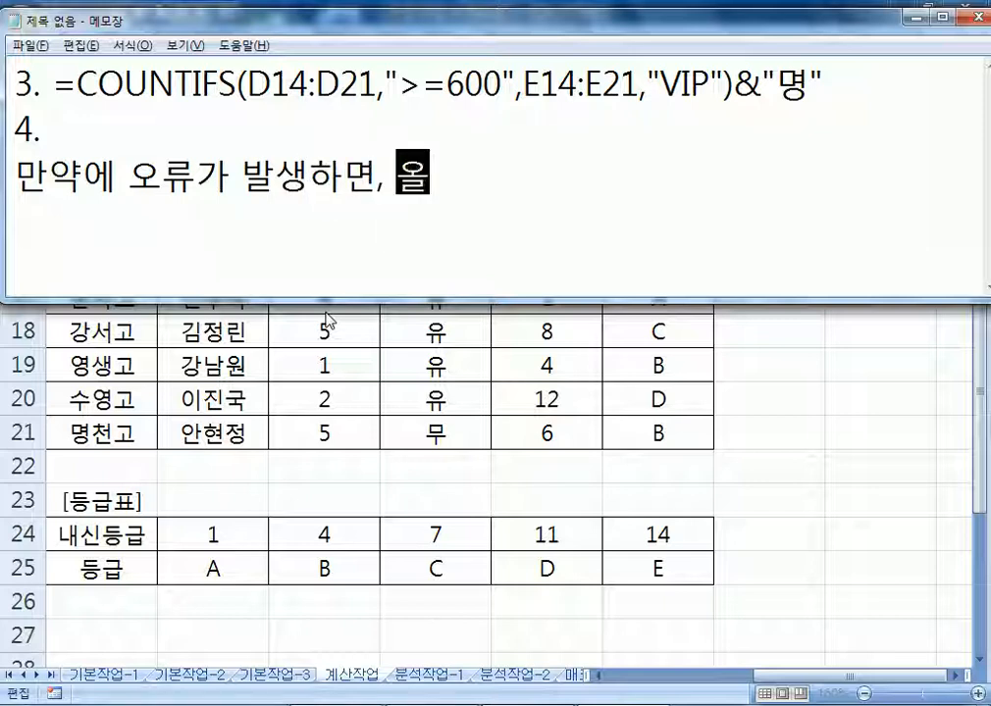
text(리, )
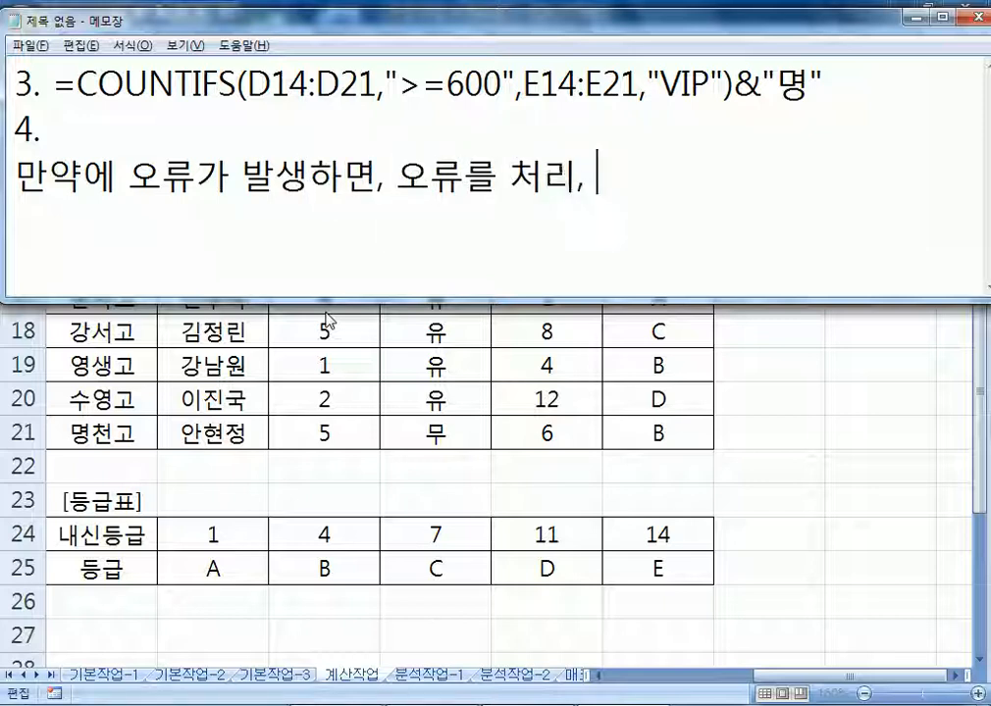
text(그렇ㅈ지 )
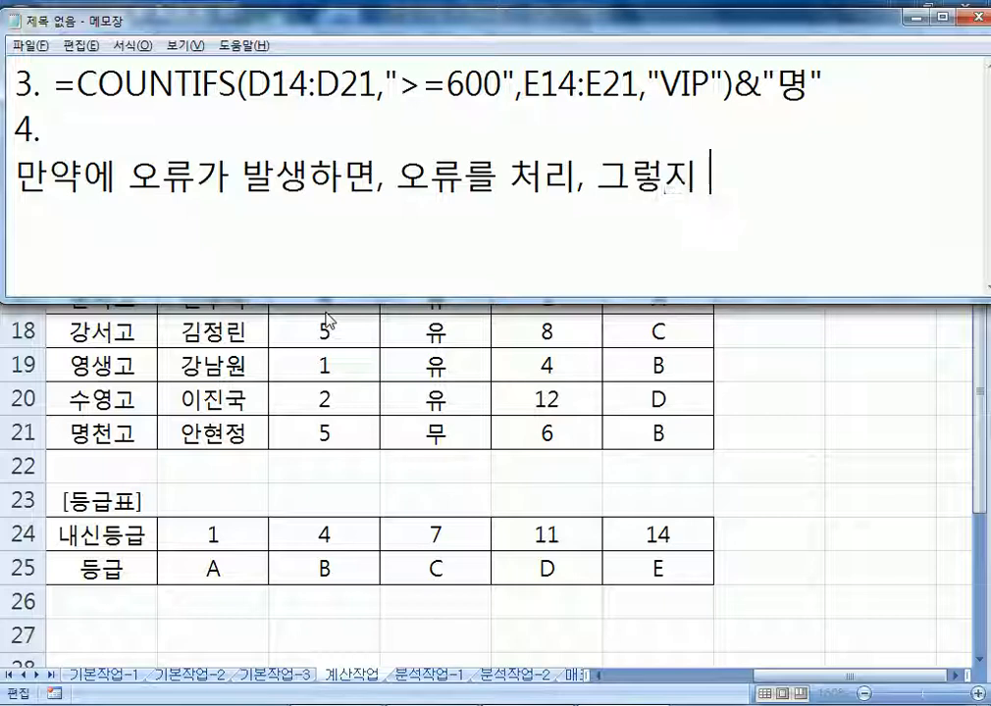
text(않으면 )
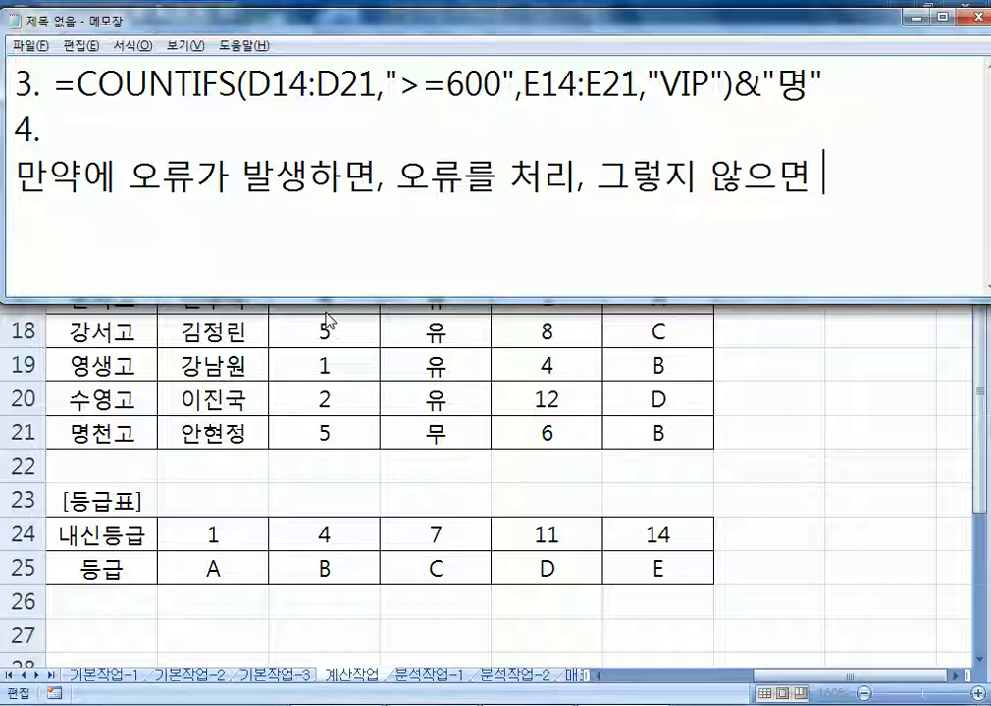
text(결과)
key(Return)
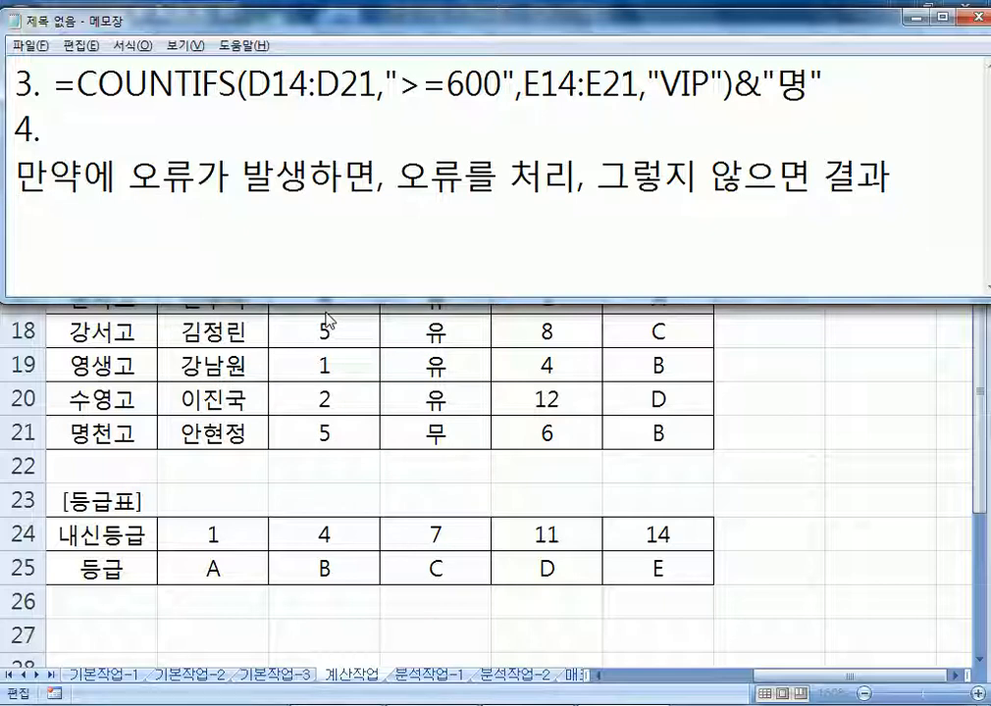
text(=)
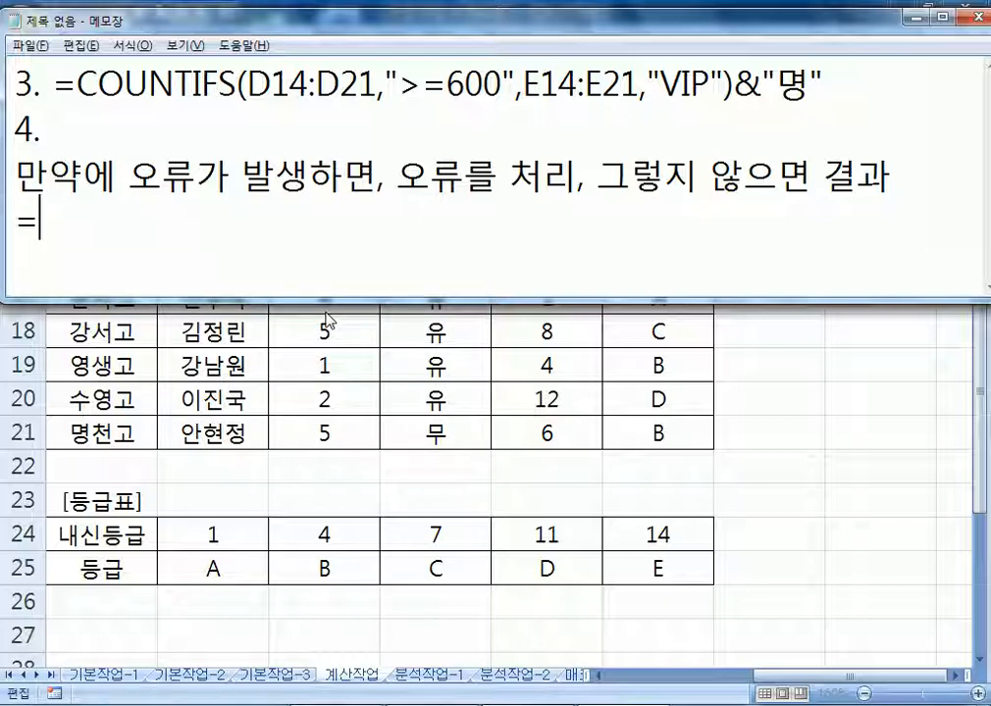
text(IFERR)
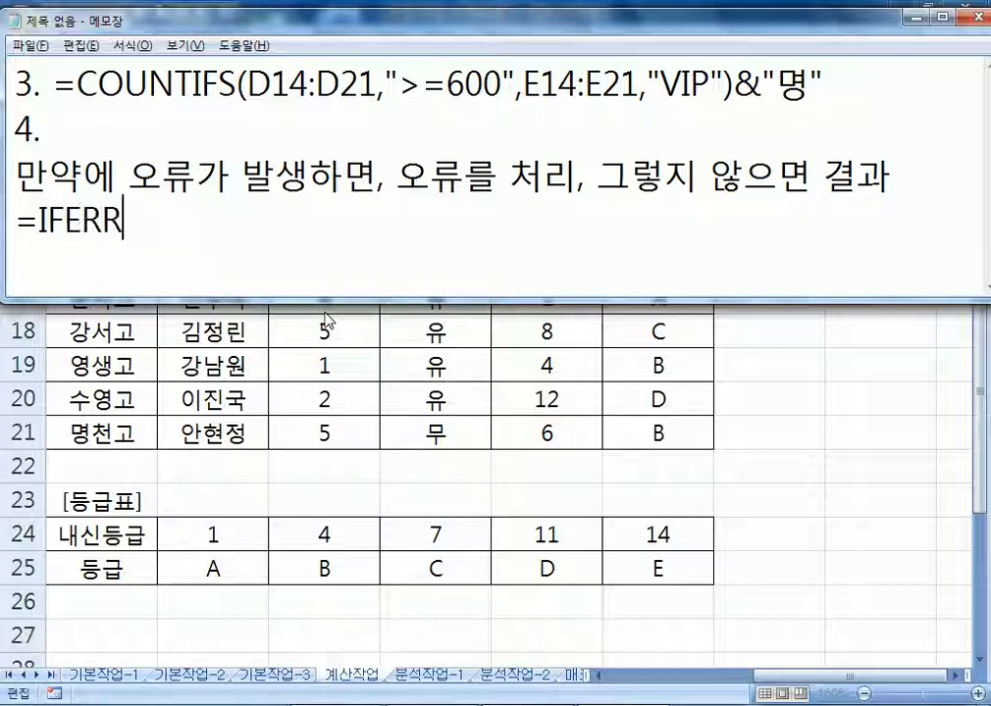
text(OR(결과)
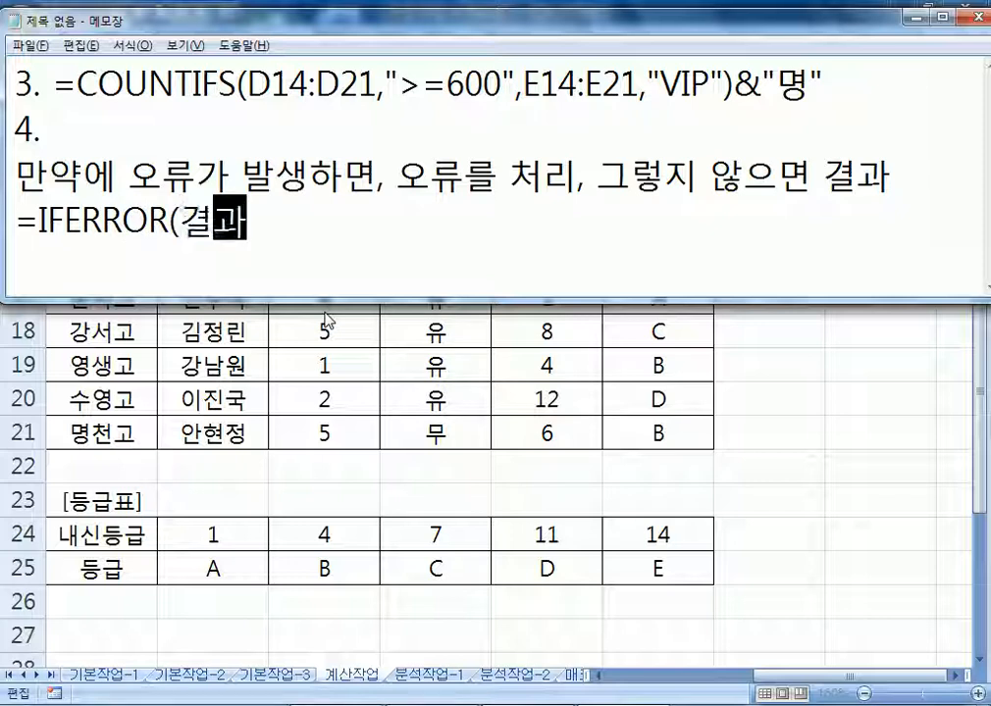
text(, 오류)
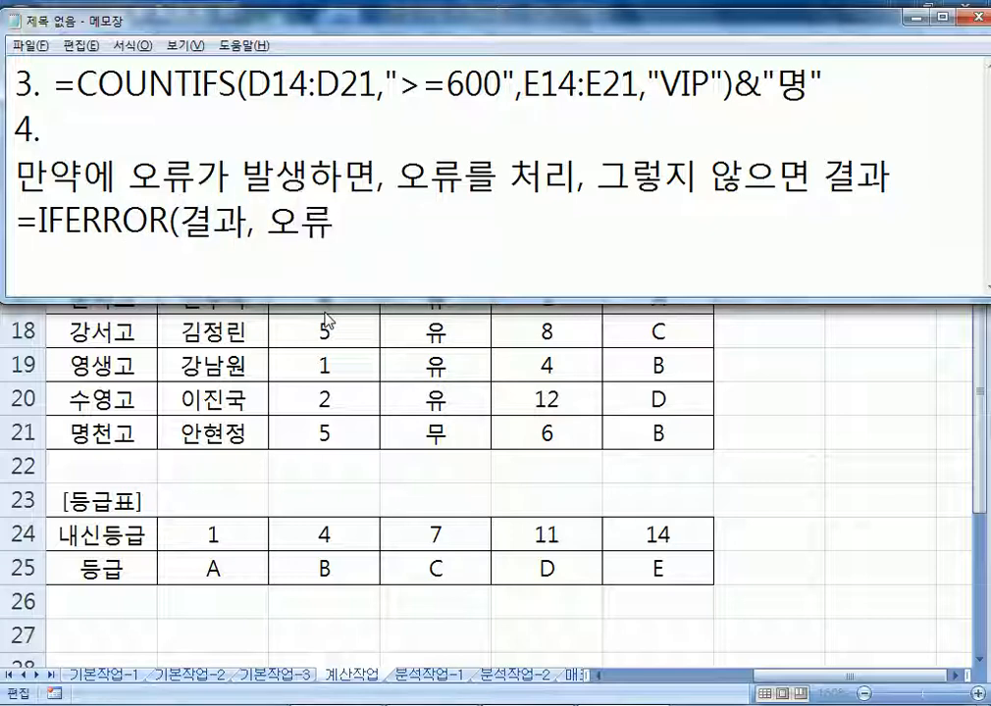
text())
key(alt+Tab)
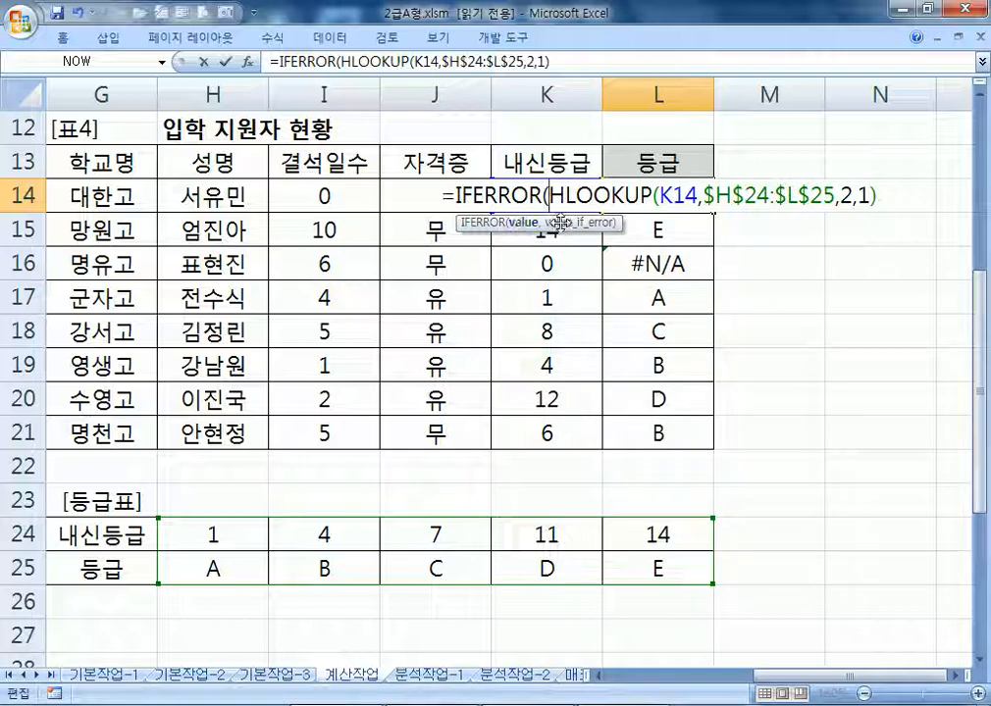
Complete L14 as =IFERROR(HLOOKUP(K14,$H$24:$L$25,2,1),"등급오류") and fill it down to L21
click(944, 190)
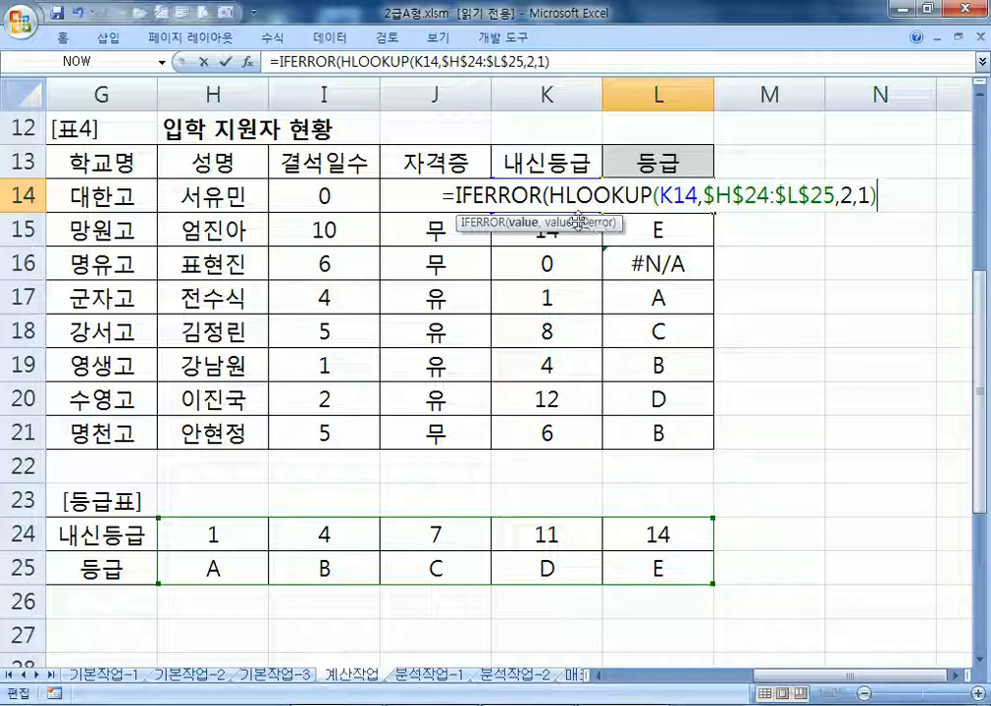
text(,")
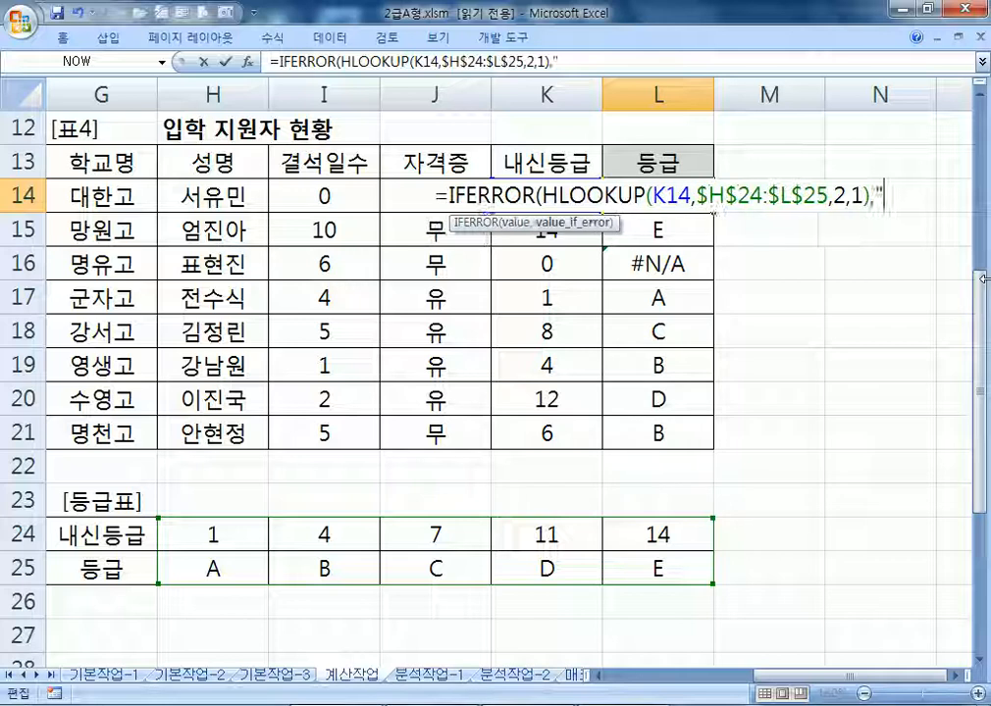
text(등급오류)
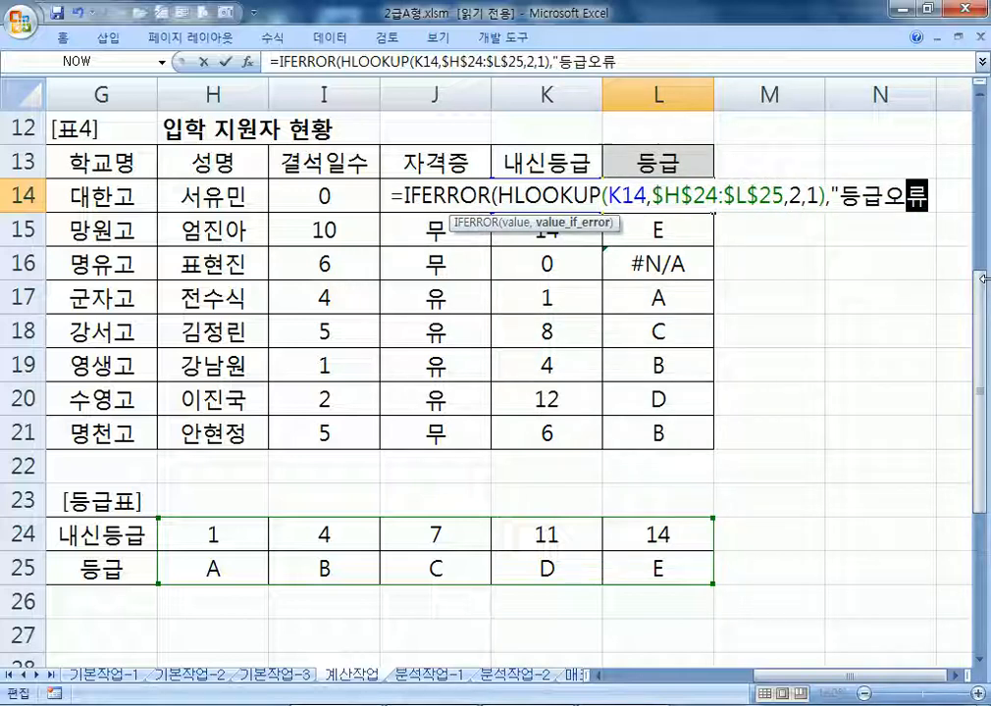
text(")
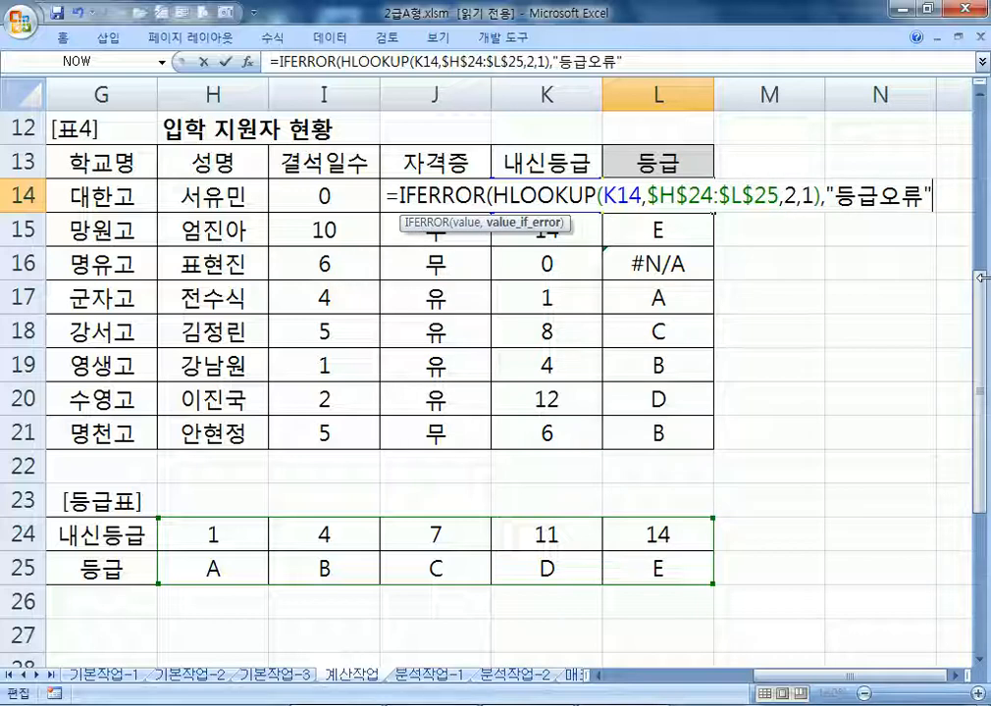
key(Return)
key(Return)
click(663, 194)
drag(714, 212, 715, 451)
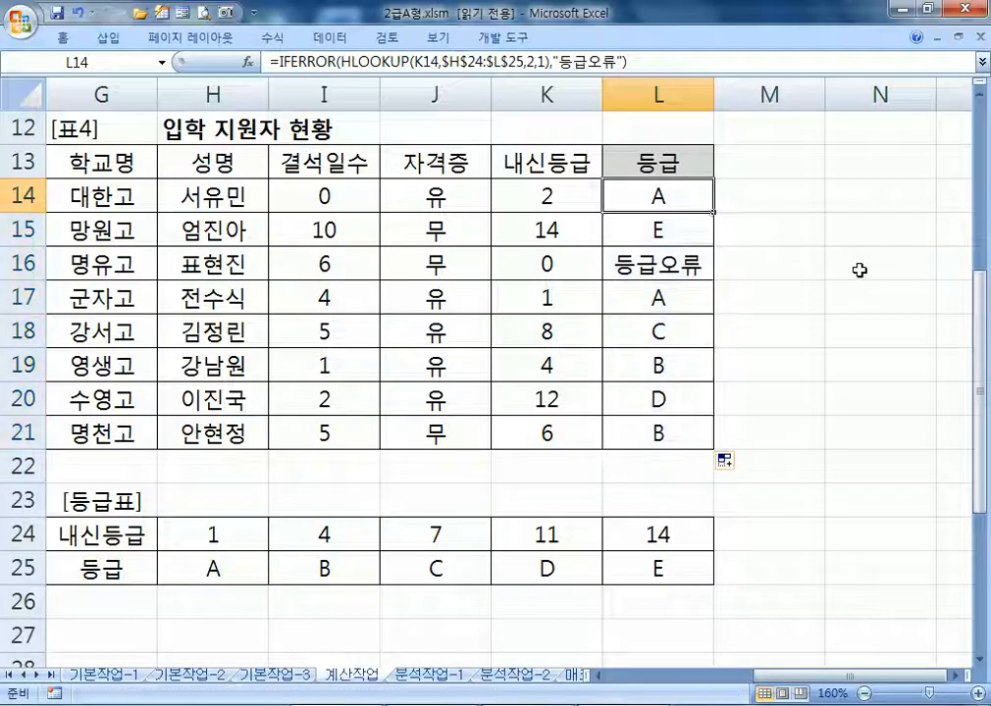
Copy the L14 IFERROR formula text and place it after item 4 in Notepad
key(F2)
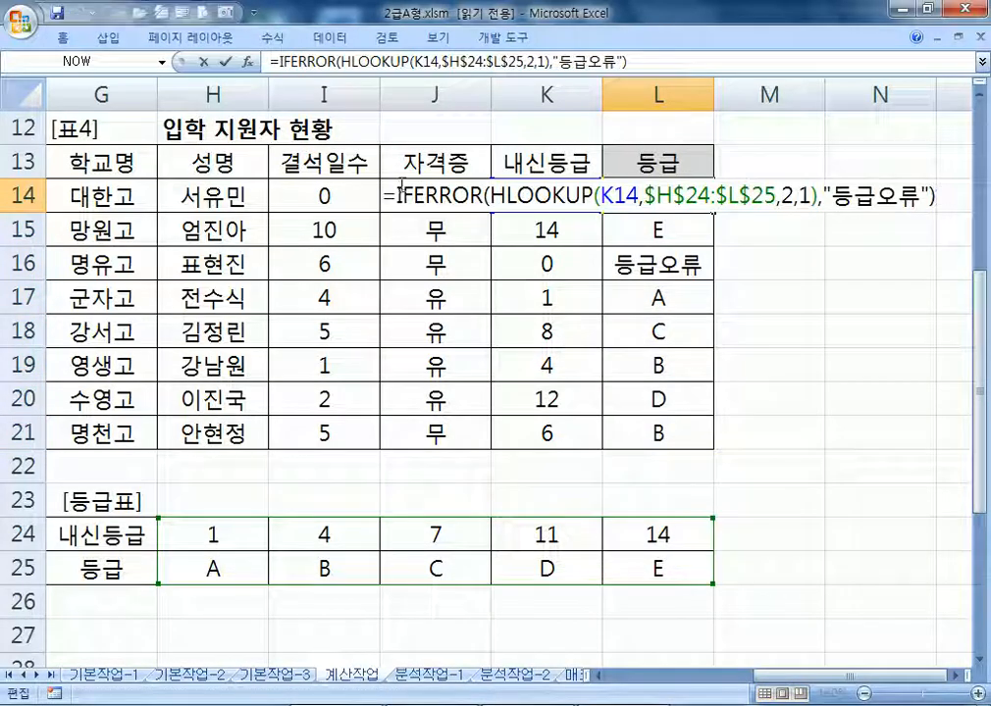
drag(384, 196, 935, 197)
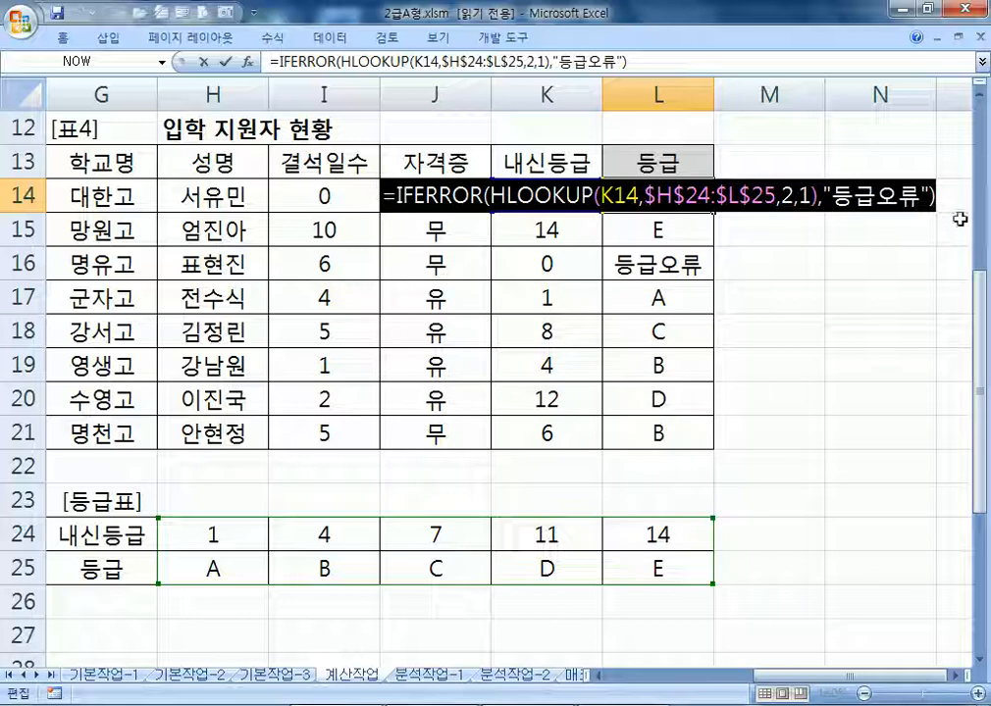
key(ctrl+c)
key(alt+Tab)
click(186, 126)
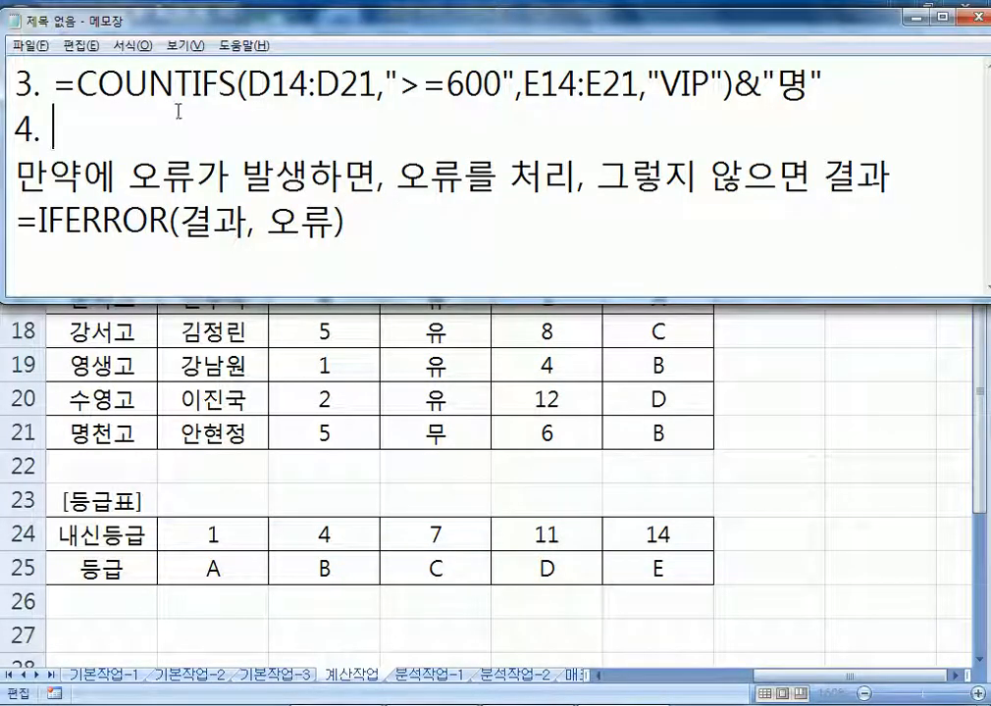
Paste the IFERROR formula as item 4 and delete the two explanation lines
key(ctrl+v)
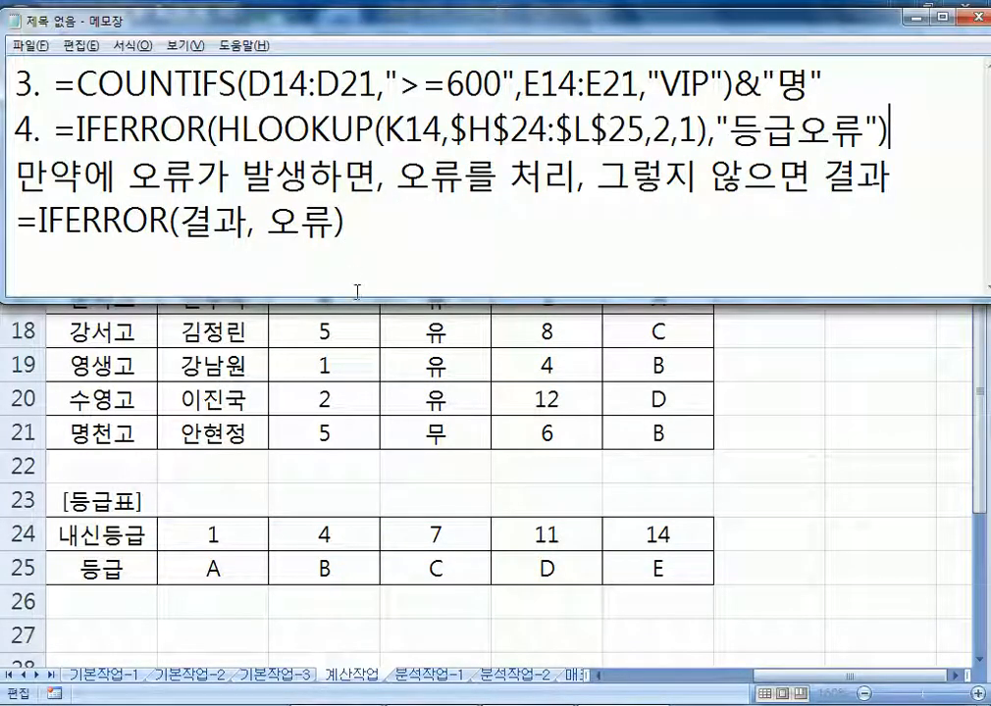
drag(14, 159, 917, 180)
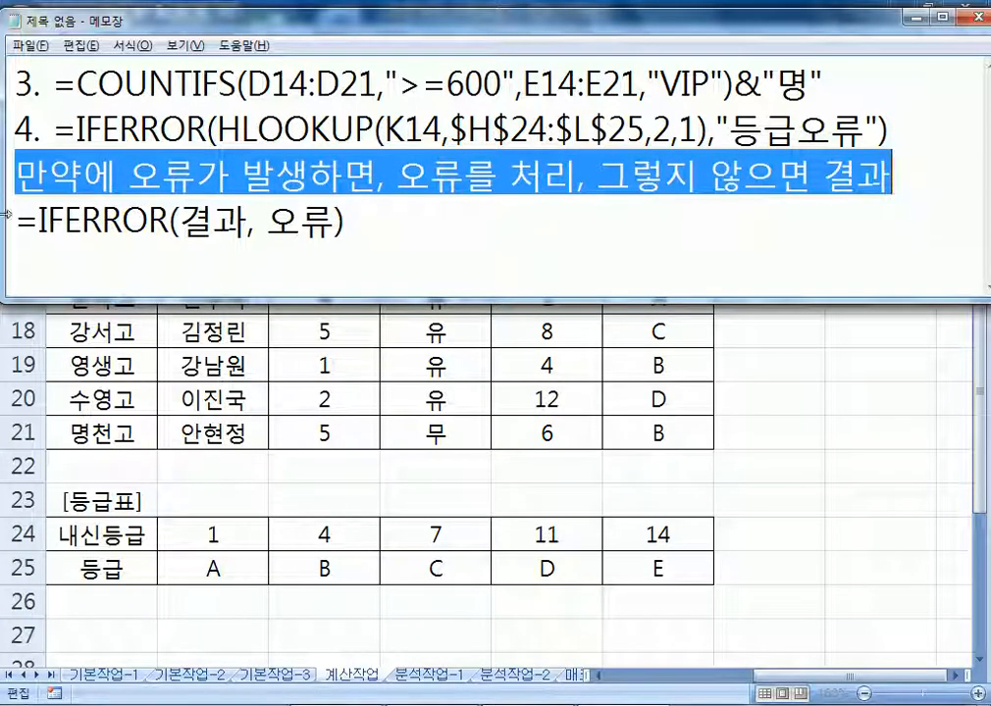
drag(181, 223, 231, 219)
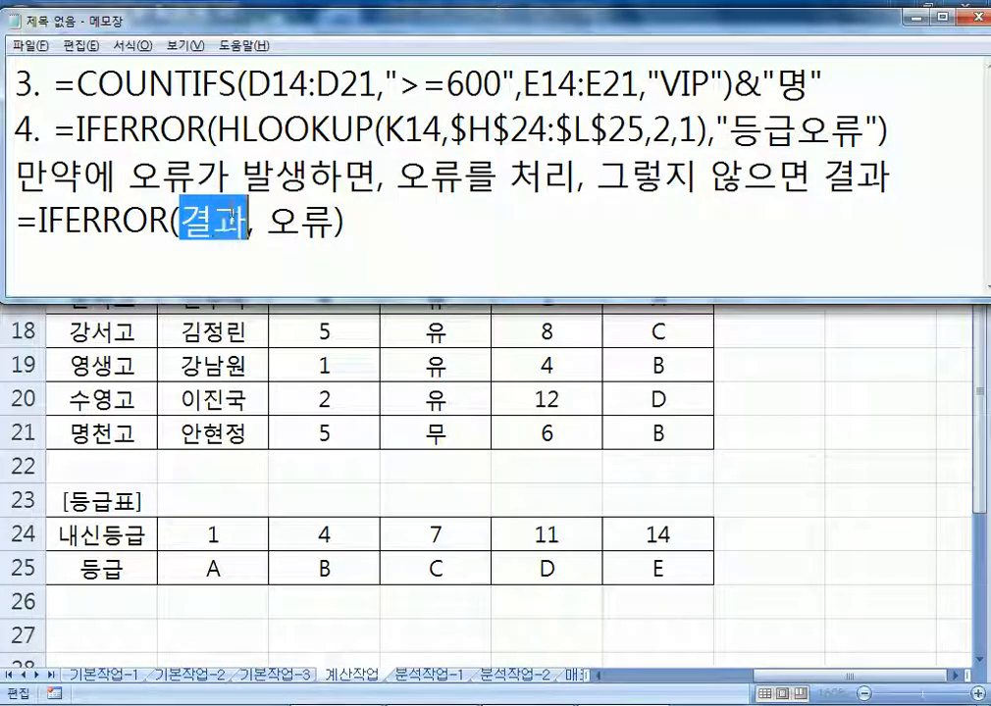
drag(267, 222, 337, 219)
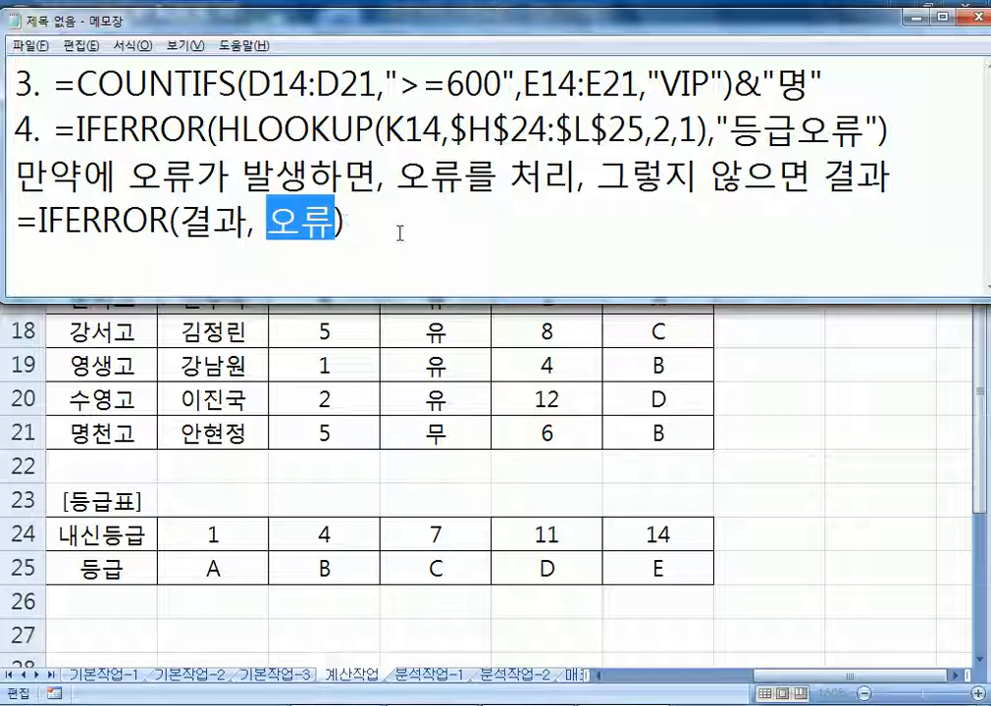
drag(365, 227, 5, 218)
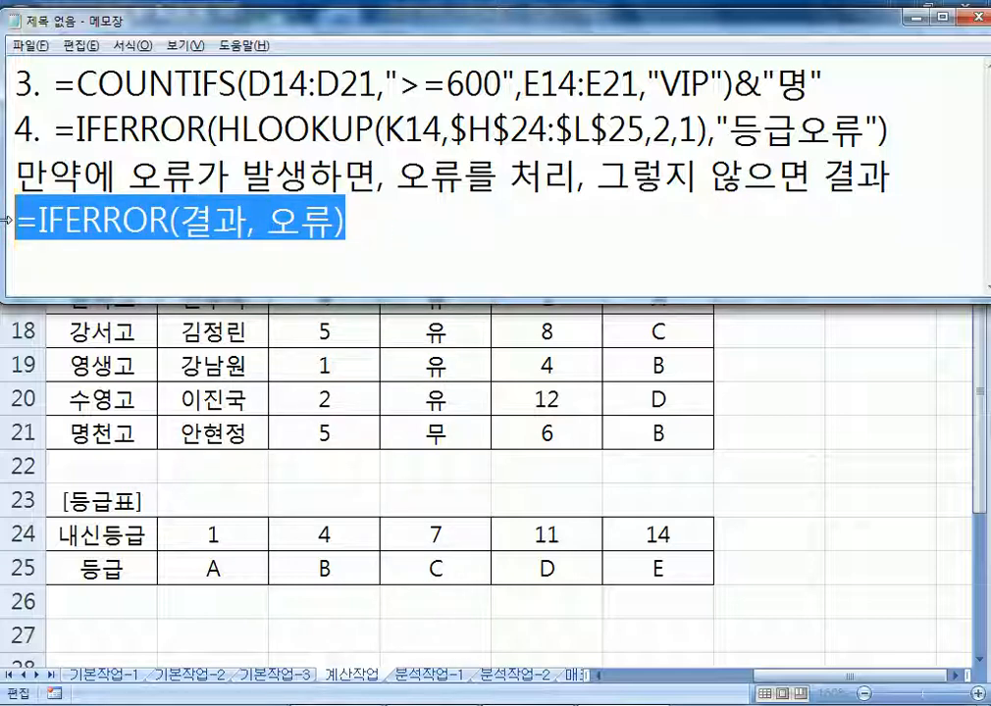
drag(13, 176, 891, 176)
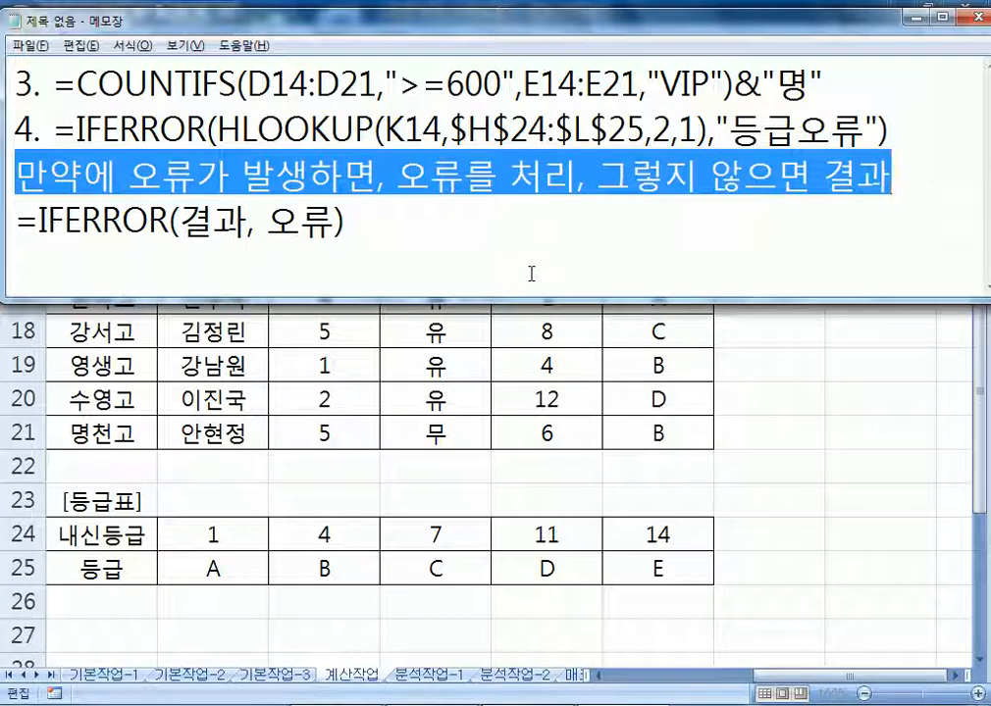
drag(405, 259, 8, 179)
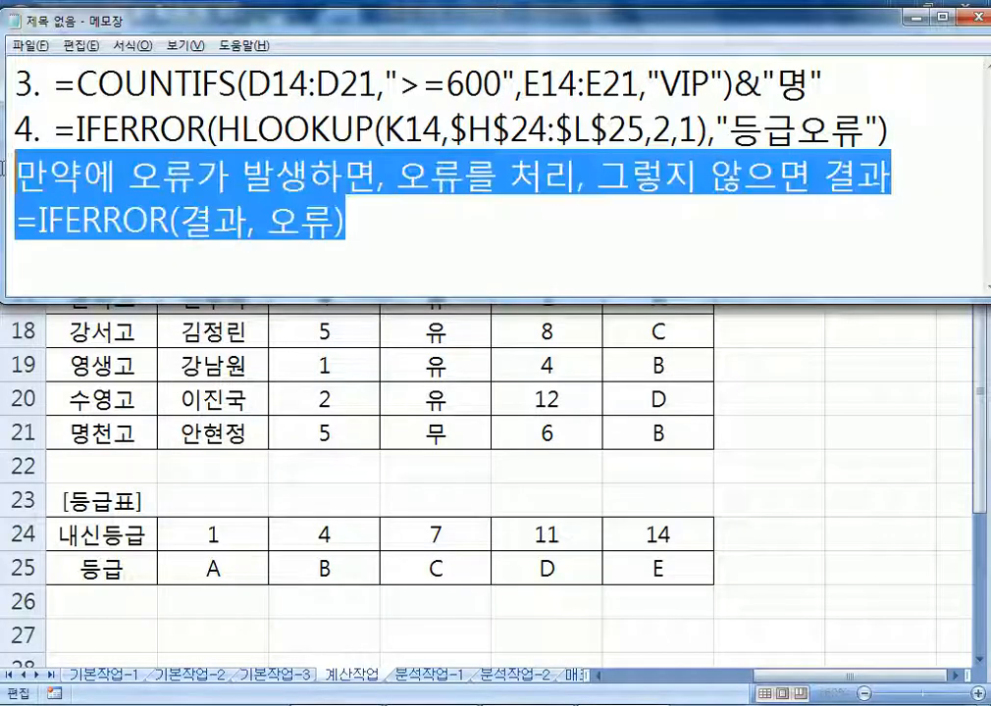
key(Delete)
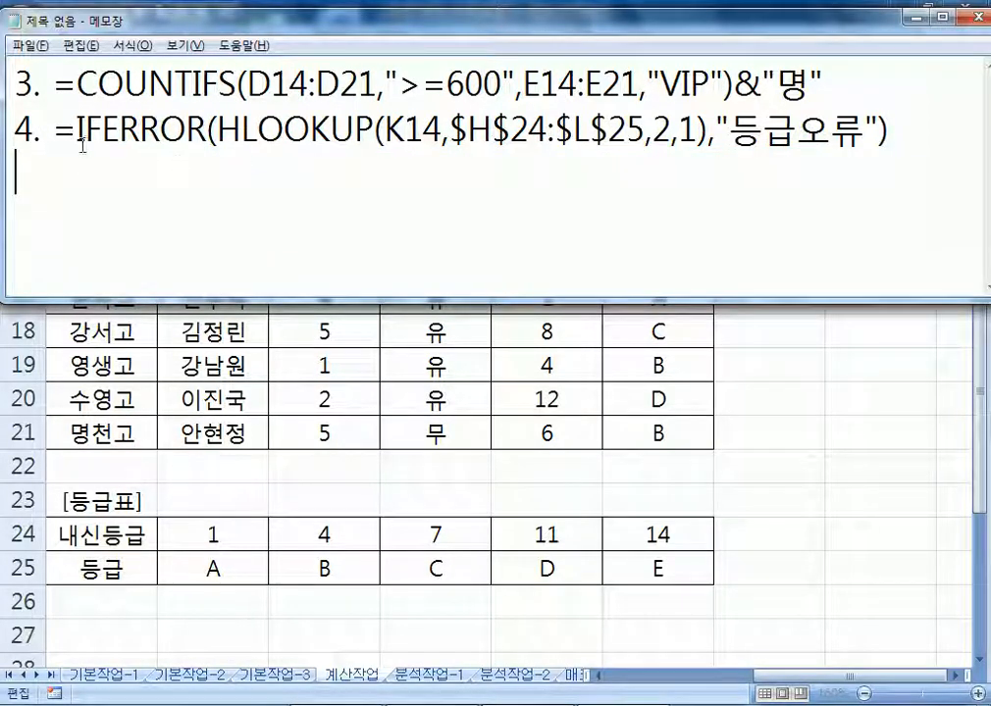
Return to Excel, leaving L14 unchanged
drag(77, 131, 707, 132)
click(218, 130)
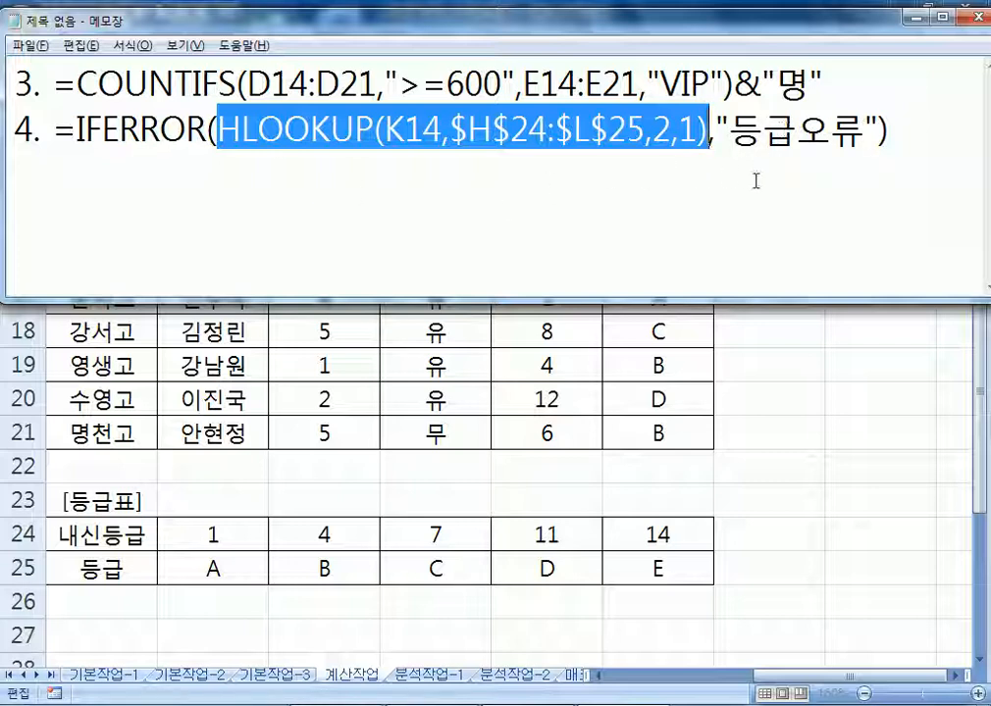
key(alt+Tab)
key(Escape)
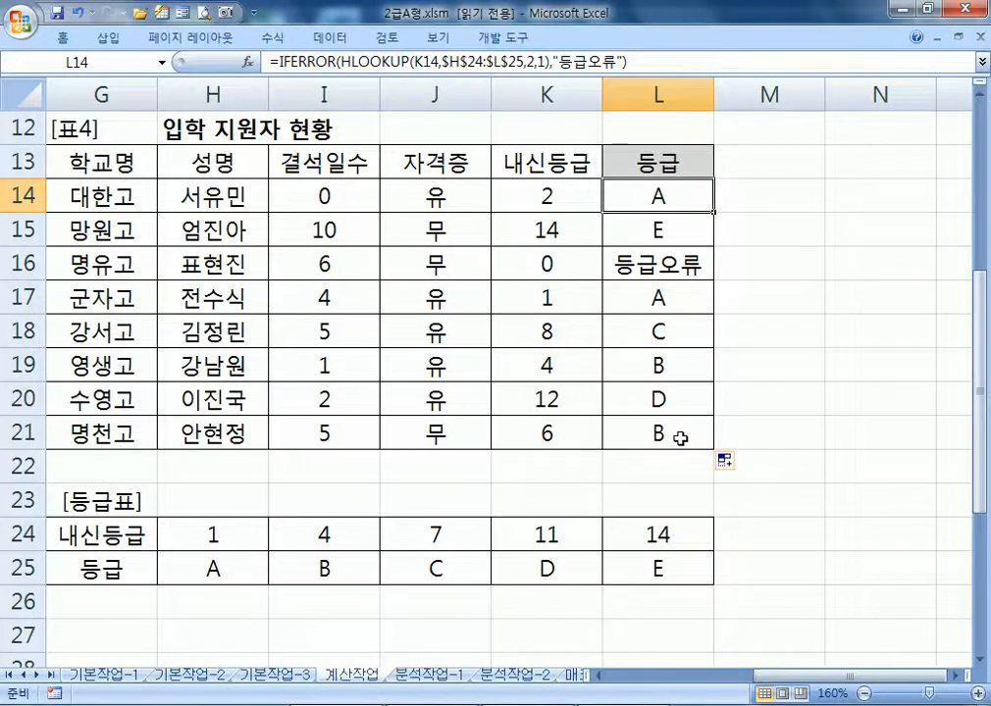
Start an IF formula from autocomplete in the team table's 결과 cell E27
key(Home)
scroll(692, 443, down, 5)
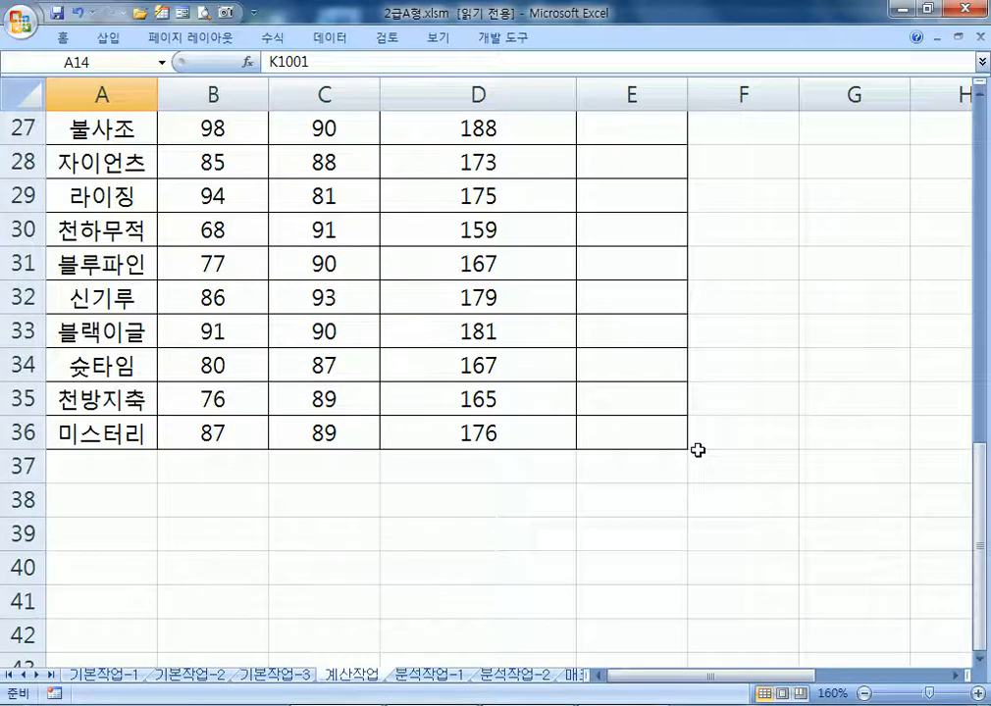
scroll(697, 449, up, 1)
click(980, 660)
click(980, 660)
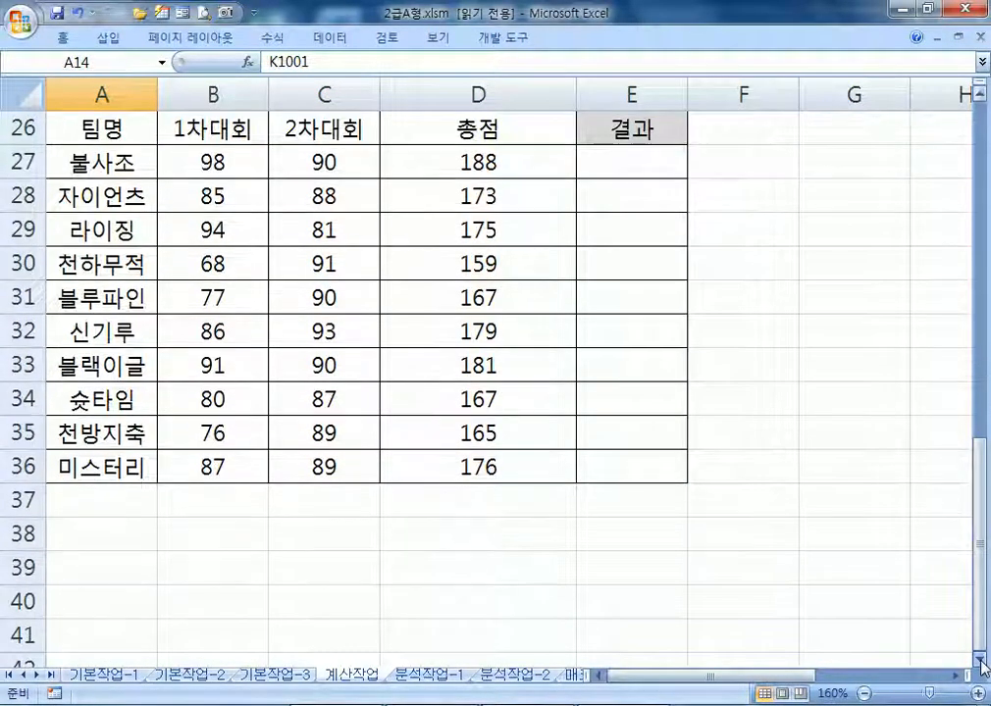
click(629, 155)
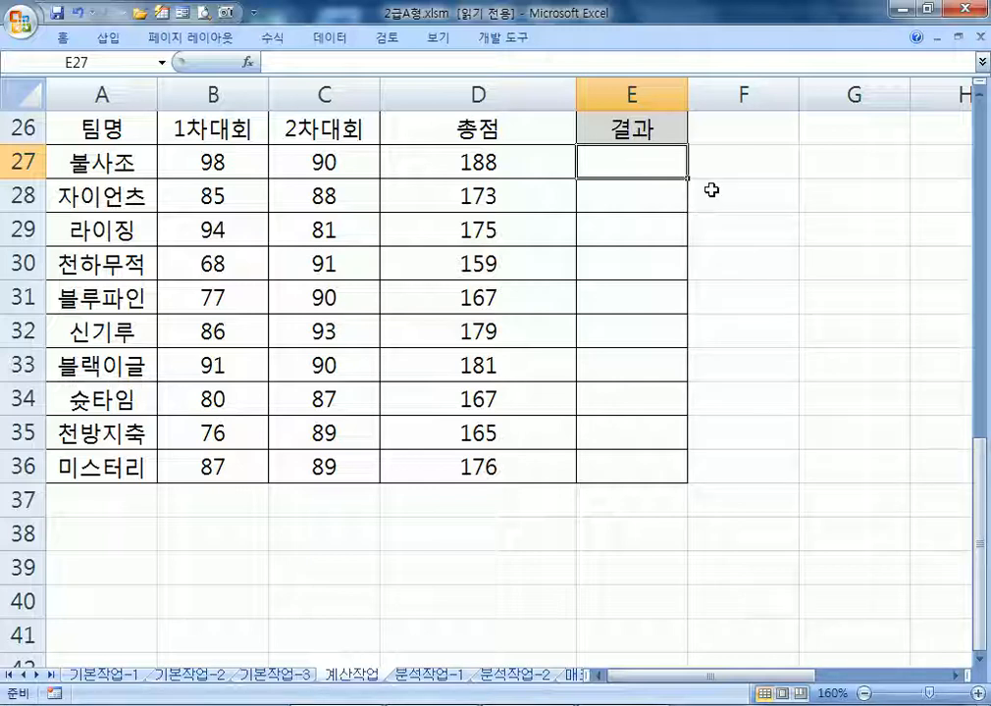
text(=ㅑ)
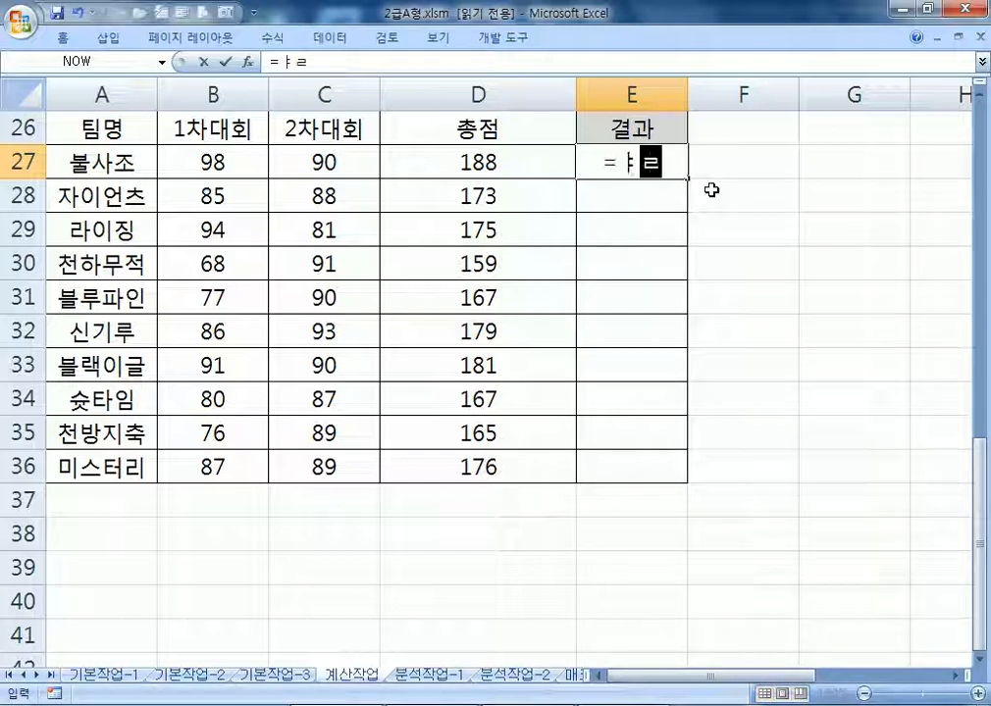
key(BackSpace)
key(Hangul)
text(IF)
double_click(715, 198)
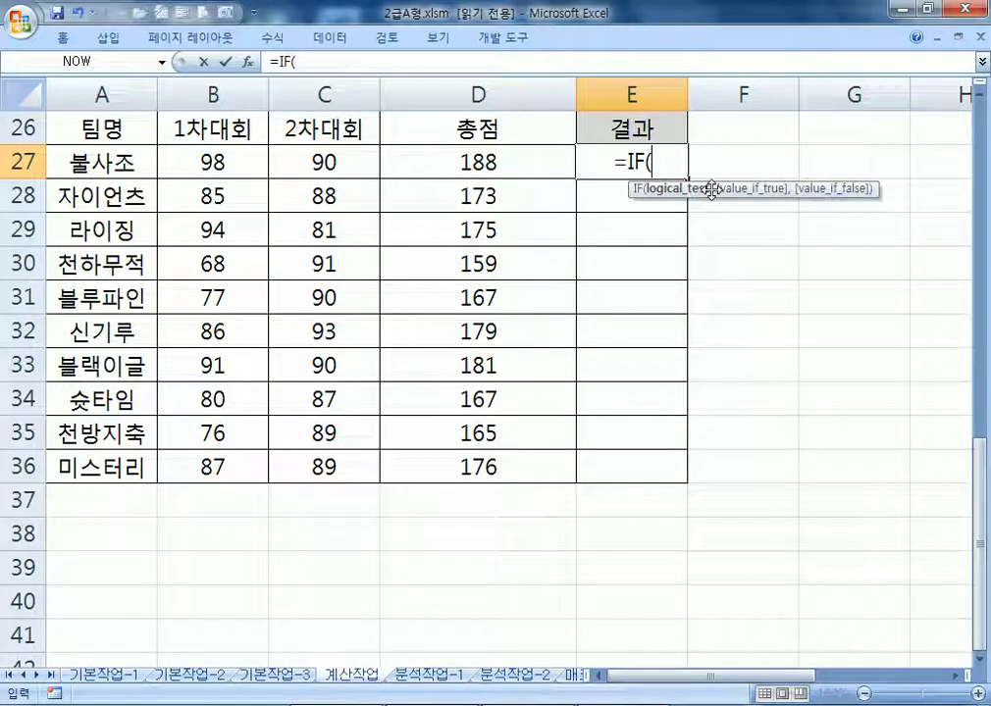
Add the condition 순위=1 → "본선진출", followed by a nested IF(순위=2,"본선진출",
text(순위,)
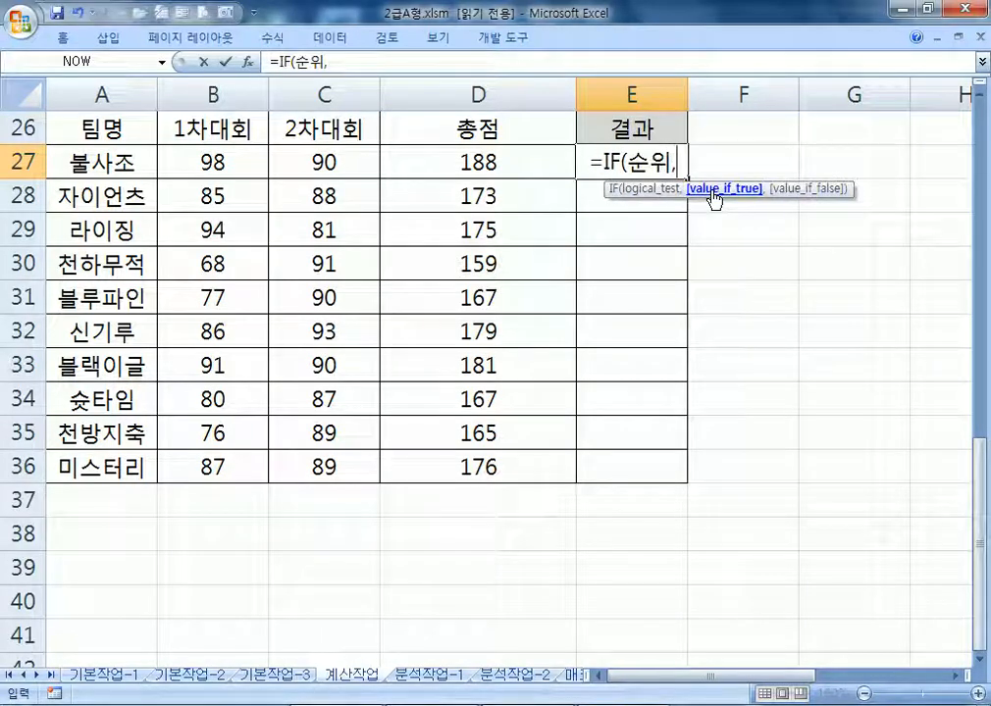
key(BackSpace)
text(=1)
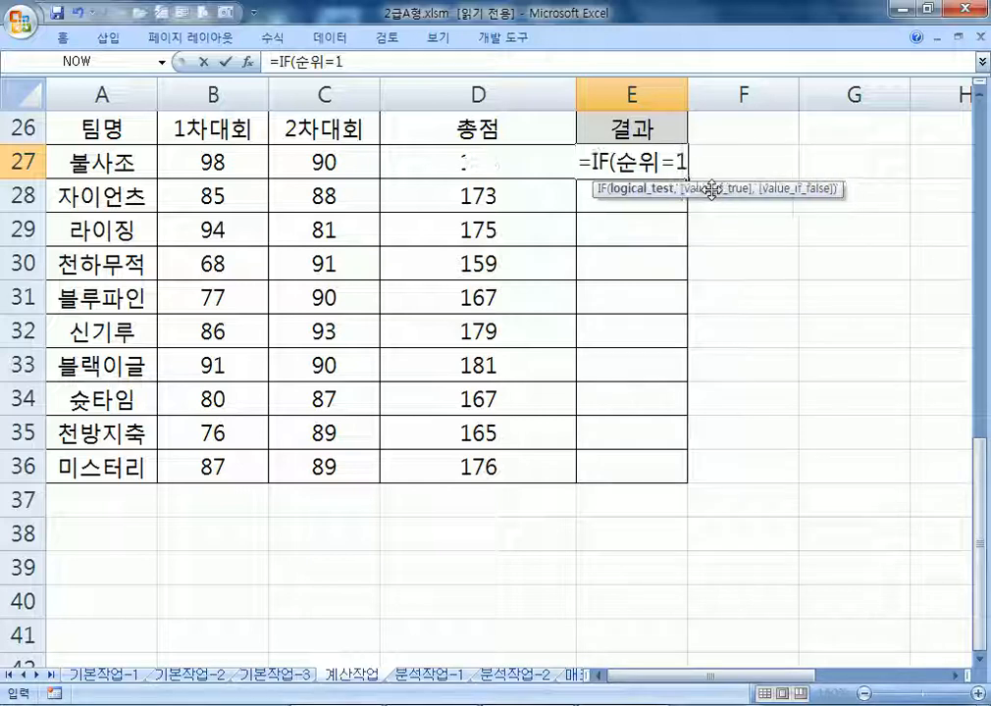
text(,")
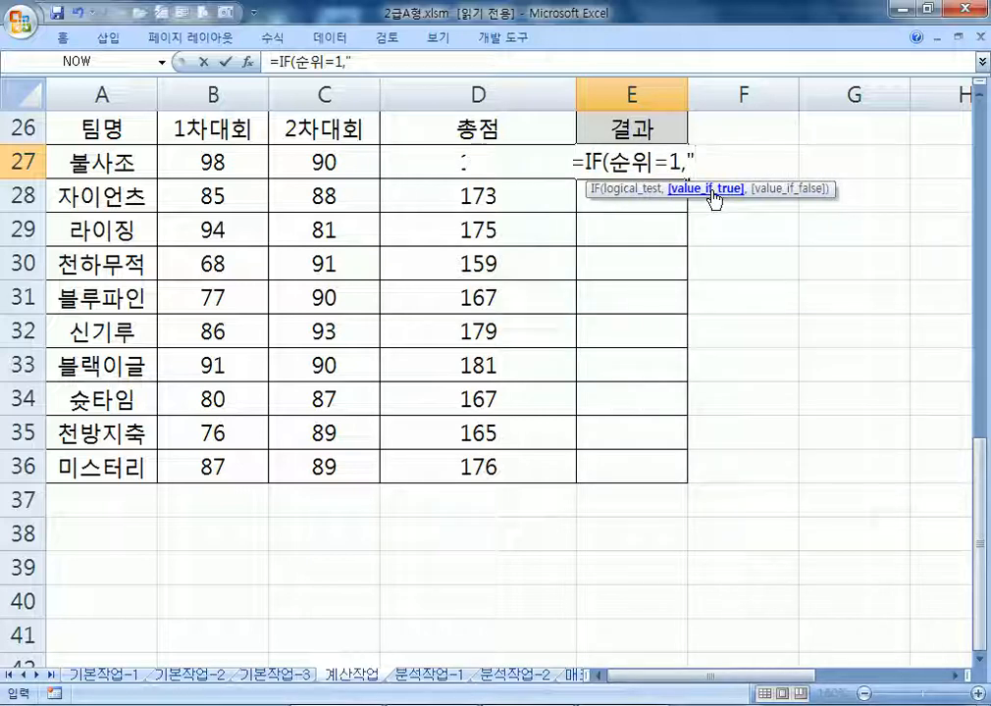
text(QHSTJS)
key(BackSpace)
key(BackSpace)
key(BackSpace)
key(BackSpace)
key(BackSpace)
key(BackSpace)
key(Hangul)
text(보ㄴ선진우)
key(BackSpace)
key(BackSpace)
text(출",)
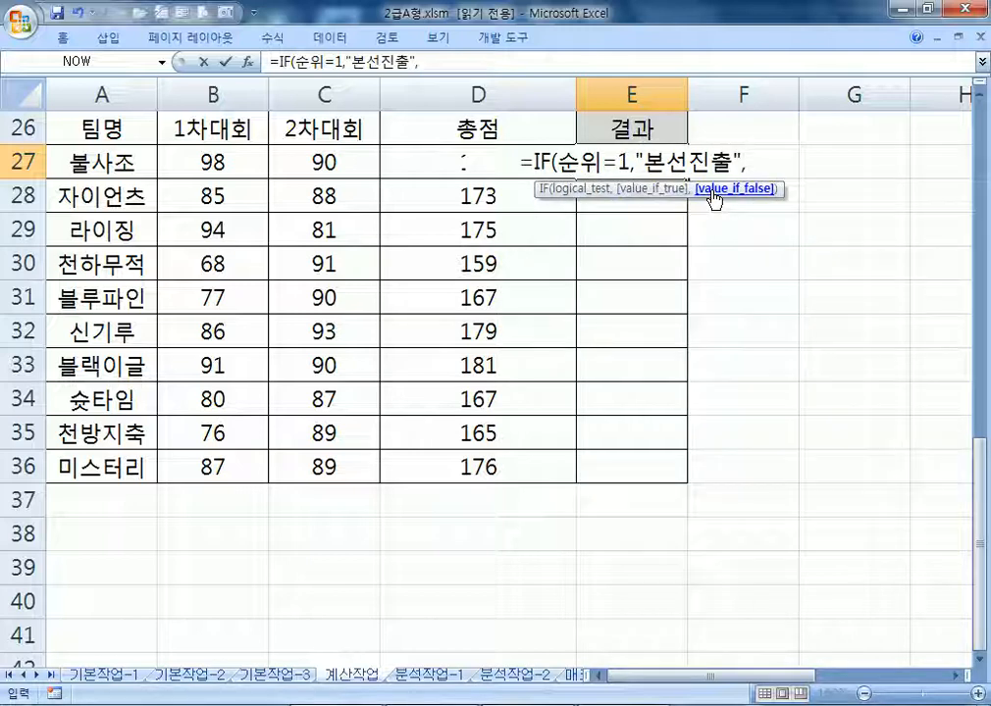
text(IF)
text((순)
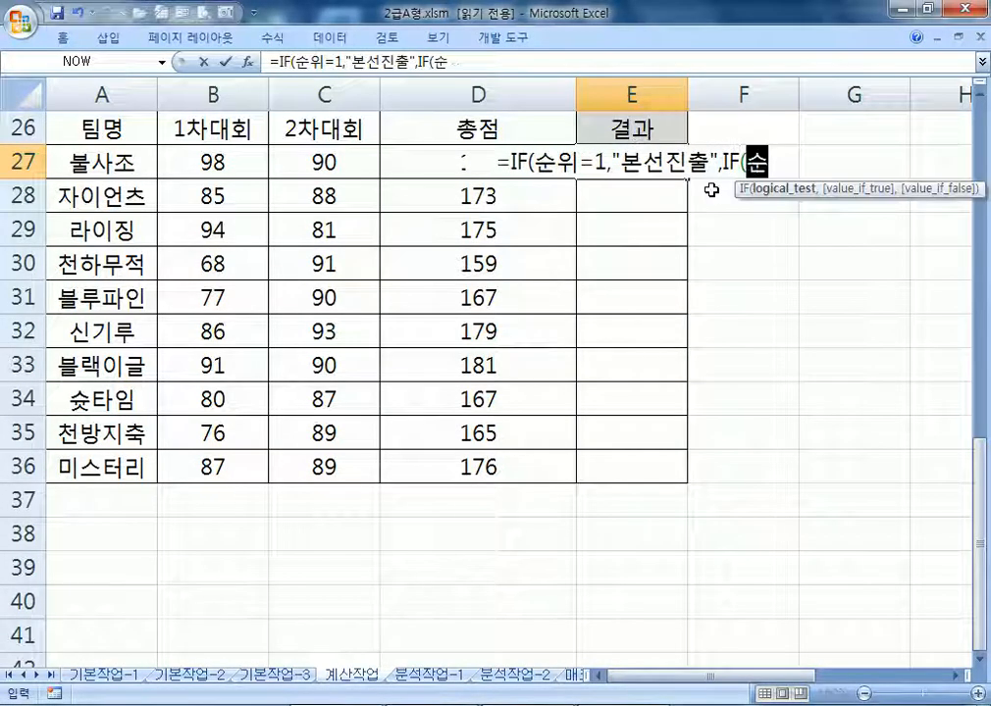
text(우ㅣ=2)
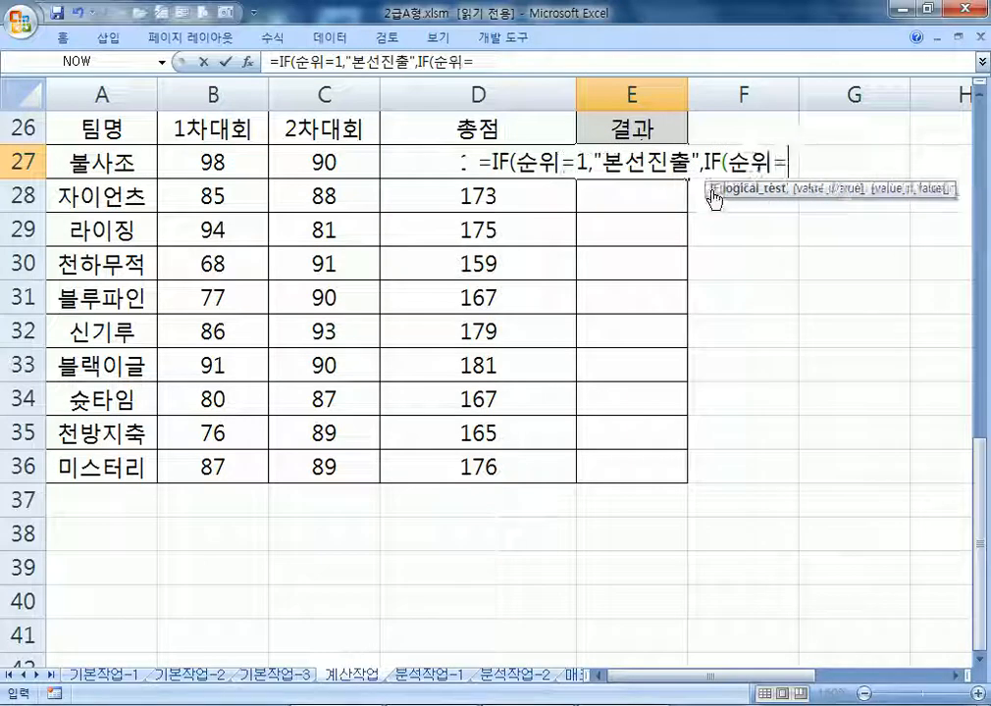
text(,)
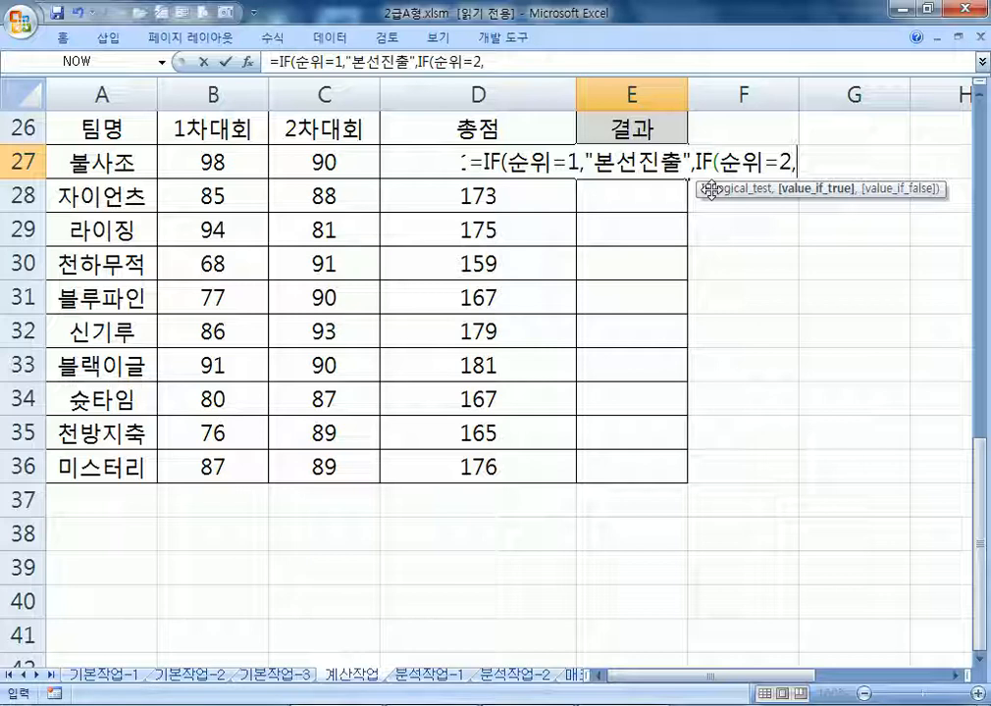
text(")
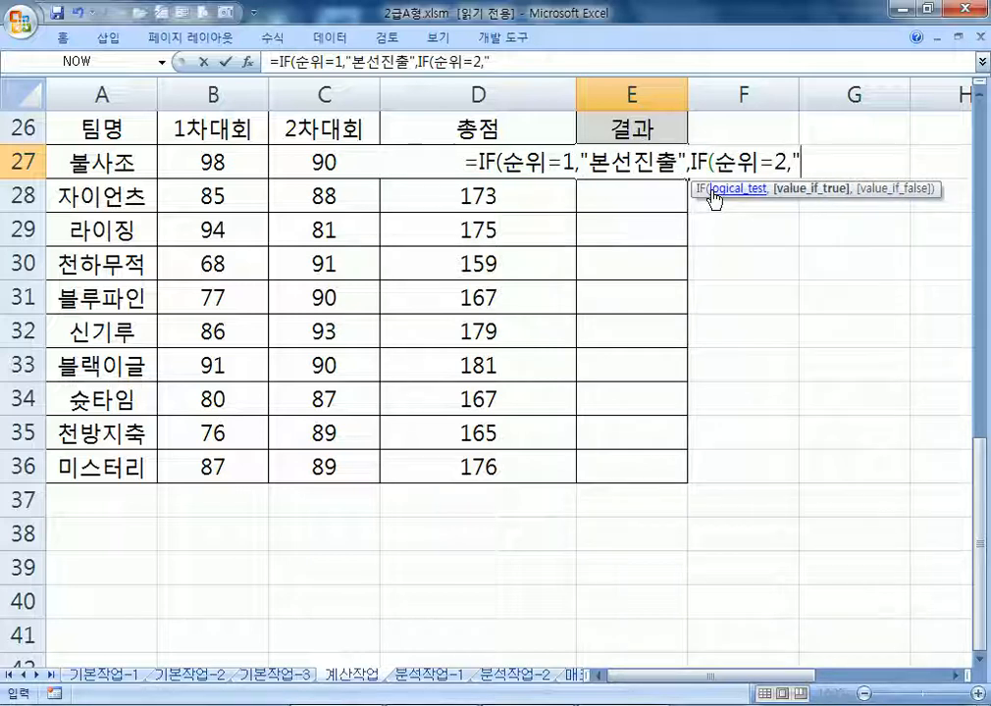
text(본선지)
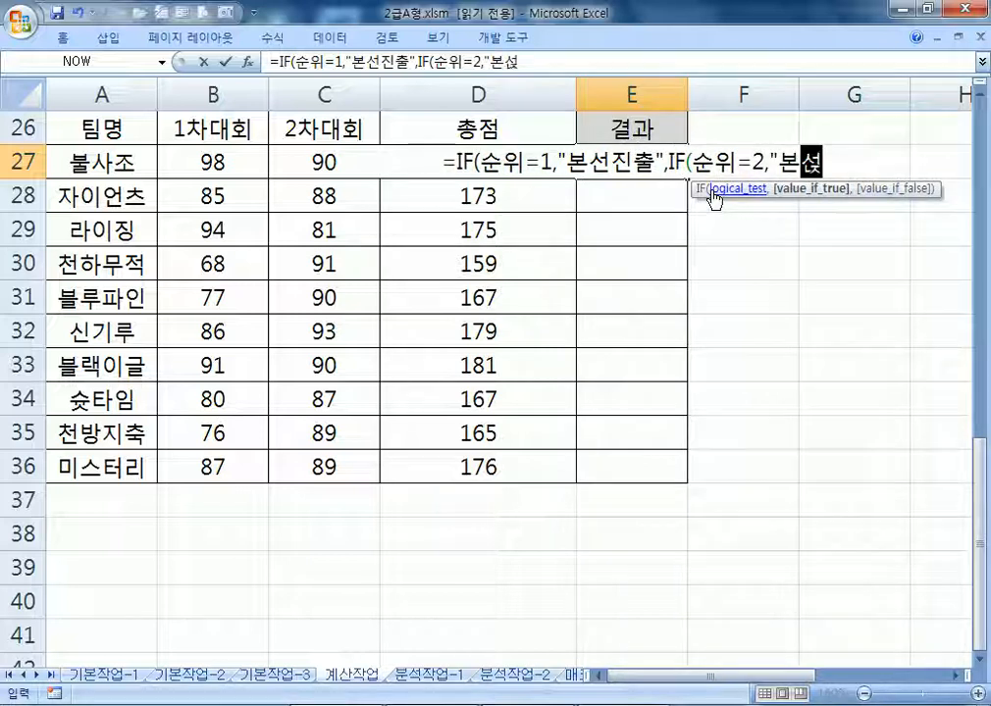
text(진출")
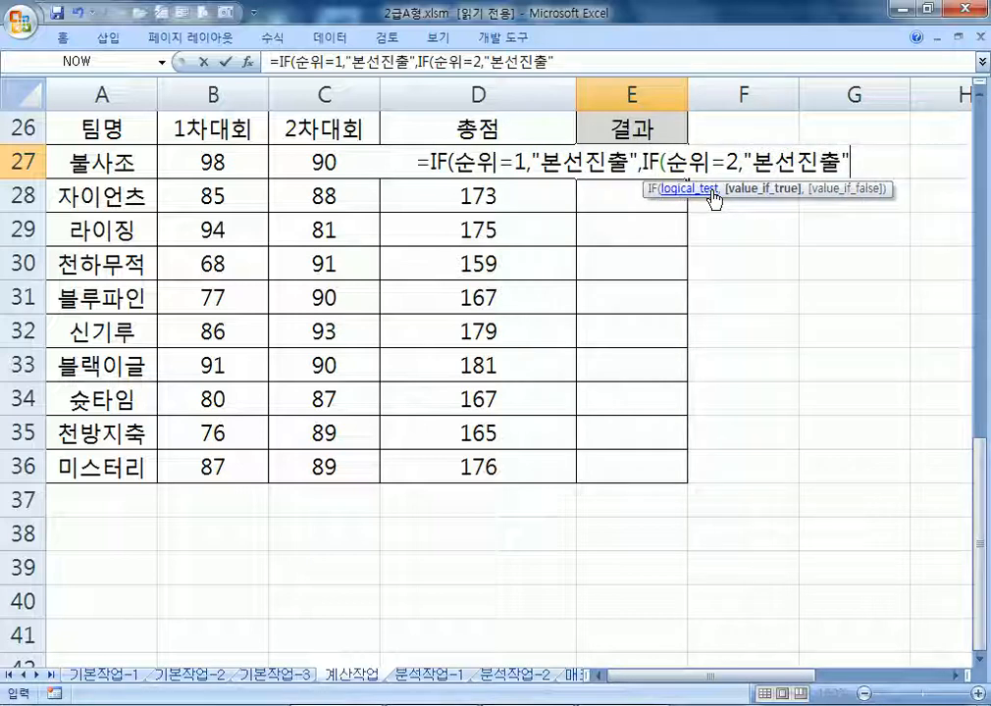
text(,)
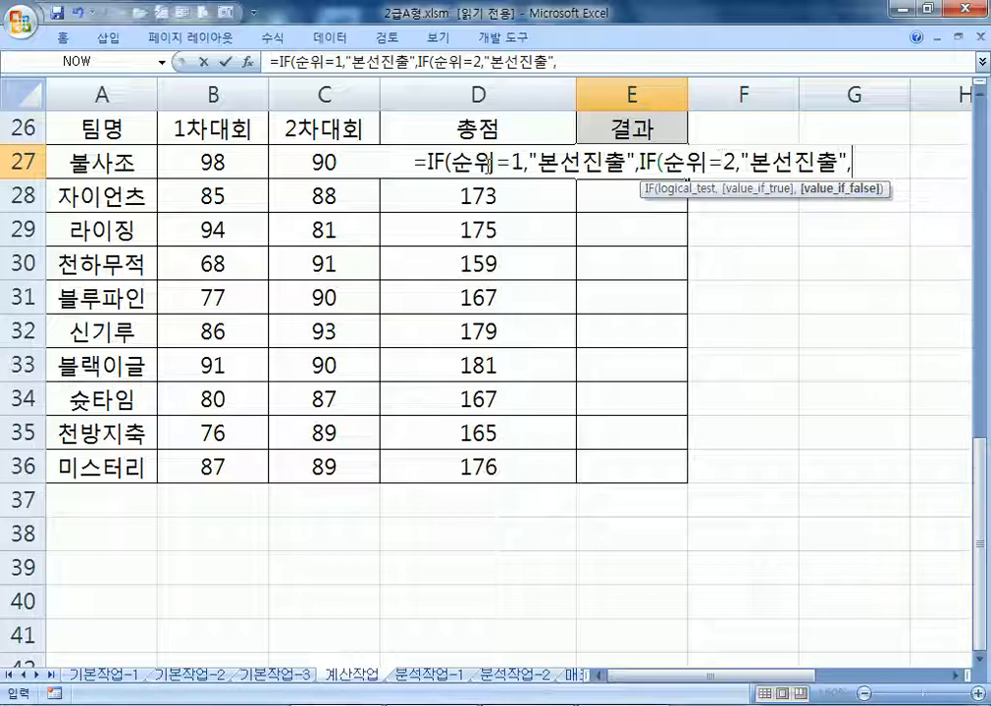
double_click(516, 162)
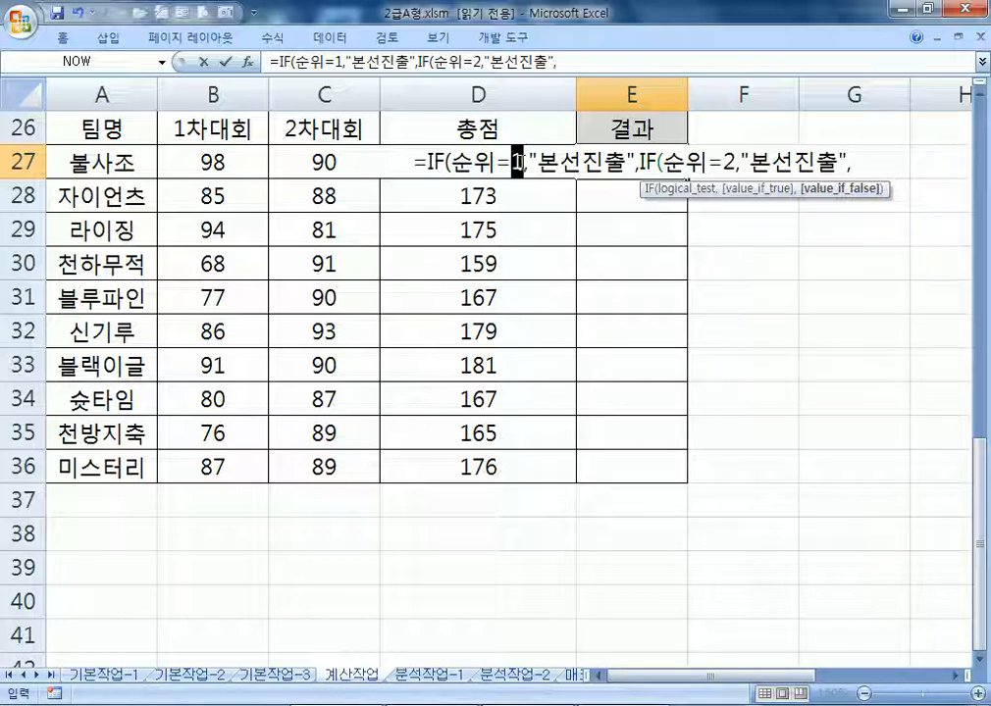
Change E27's first condition from 순위=1 to 순위<=3
key(Delete)
key(BackSpace)
text(<4)
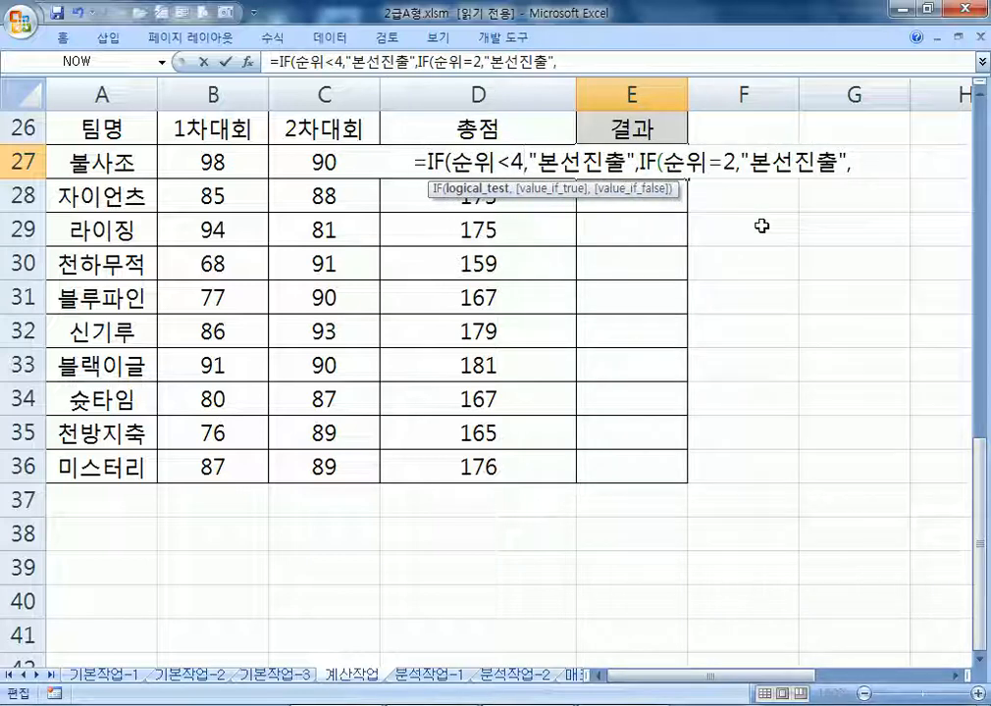
key(Left)
text(=)
key(Delete)
text(3)
Replace the nested IF with an empty "" result and select the formula text to copy
key(Right)
key(Right)
key(Right)
key(Right)
key(Right)
key(Right)
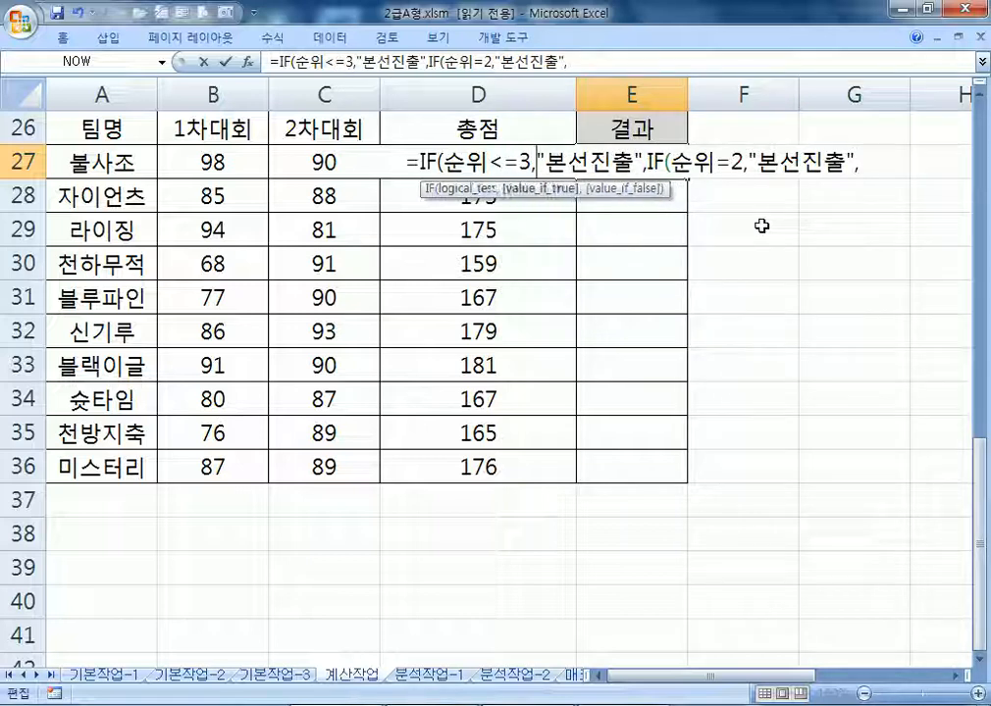
key(Right)
key(Right)
key(shift+End)
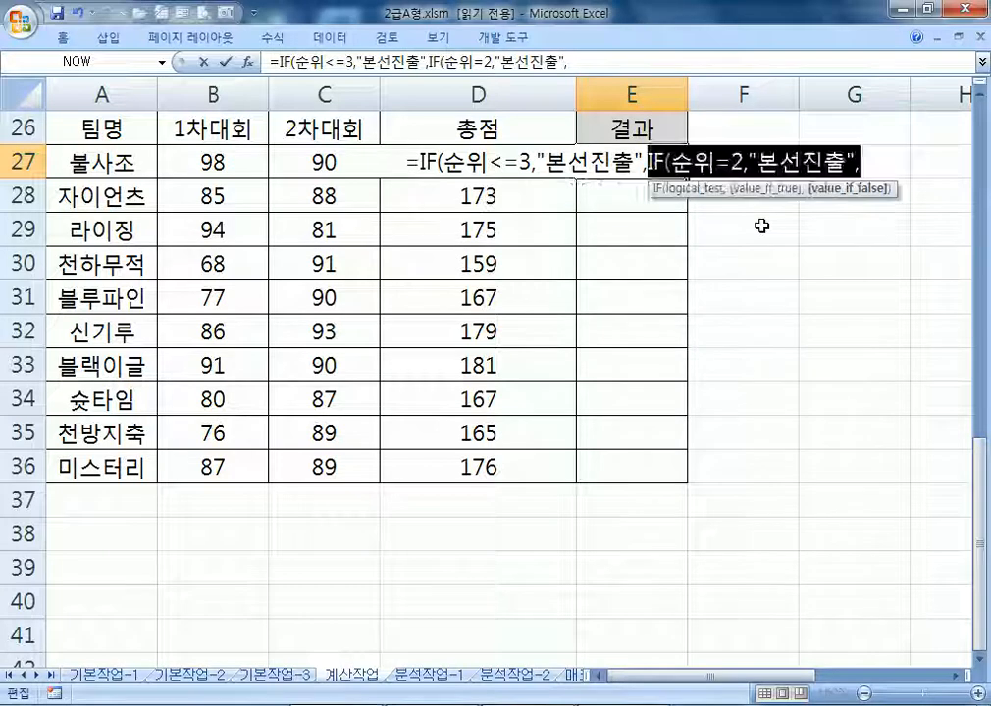
key(Delete)
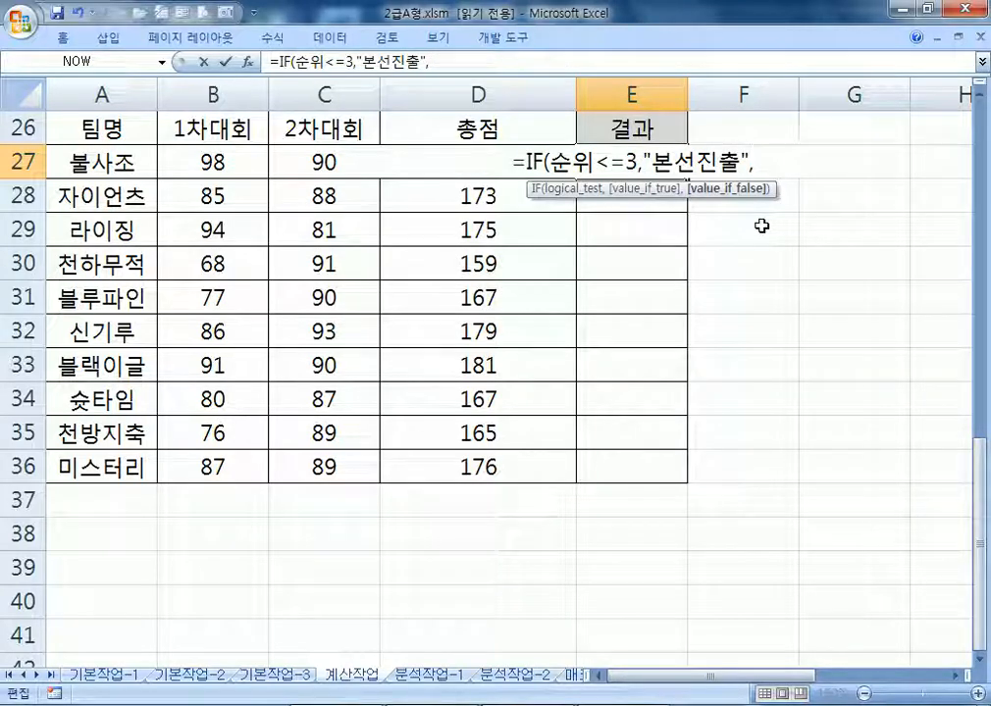
text("")
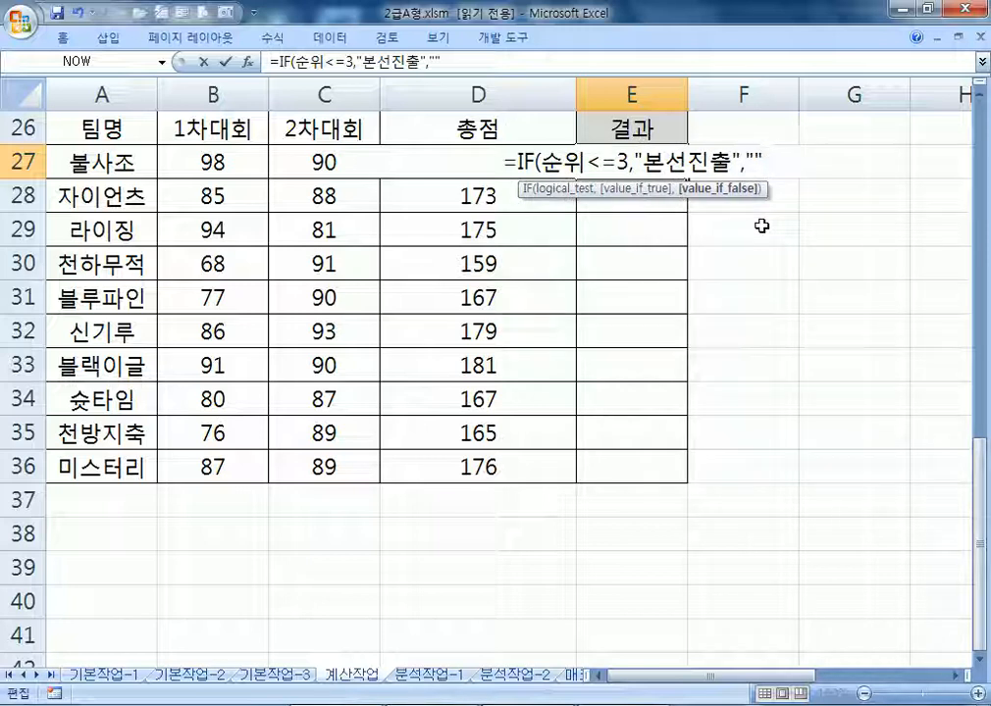
key(shift+Home)
key(ctrl+c)
key(alt+Tab)
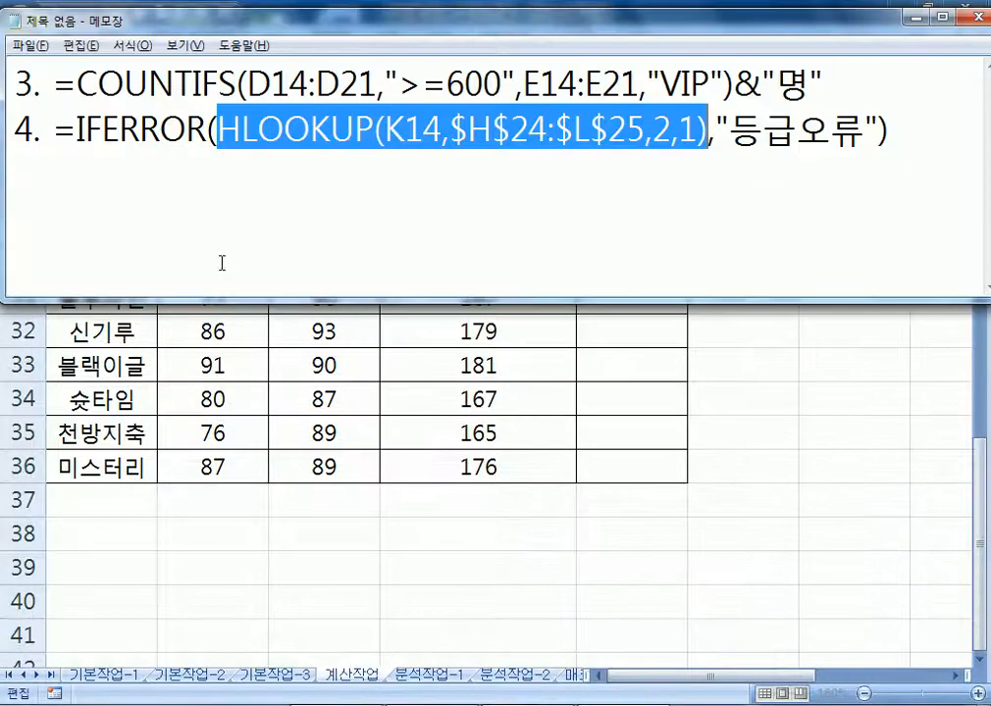
Paste the IF formula on line 5 of the notes, completing =IF(순위<=3,"본선진출","")
click(134, 215)
key(ctrl+v)
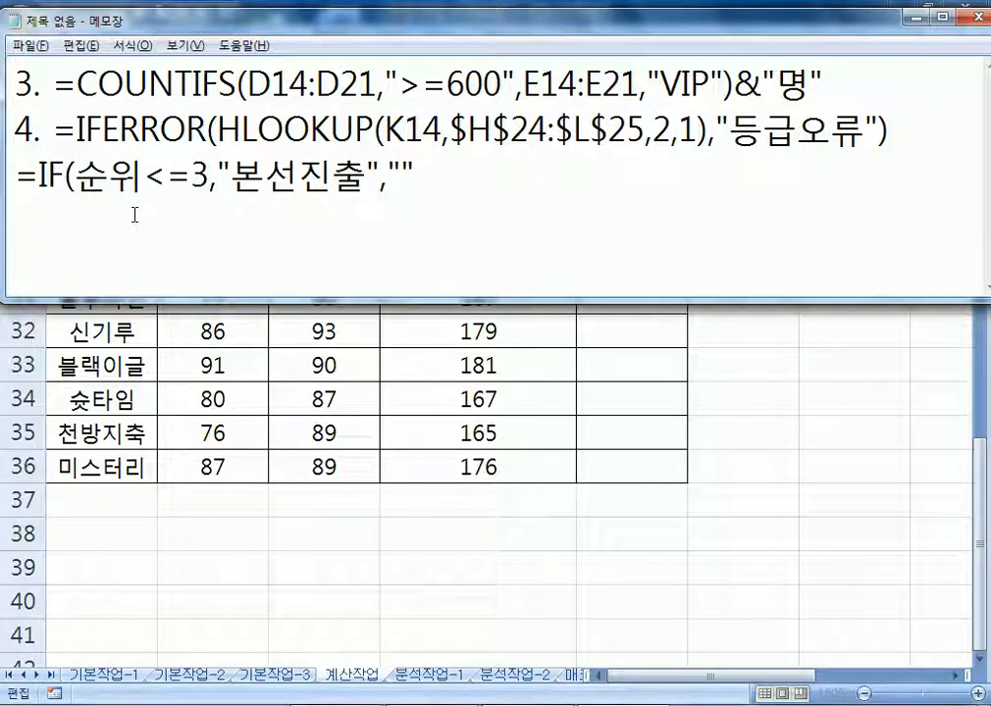
text())
key(Return)
On the next line, write =CHOOSE(순위,"본선진출","본선진출","본선진출")
text(=CHOOSE)
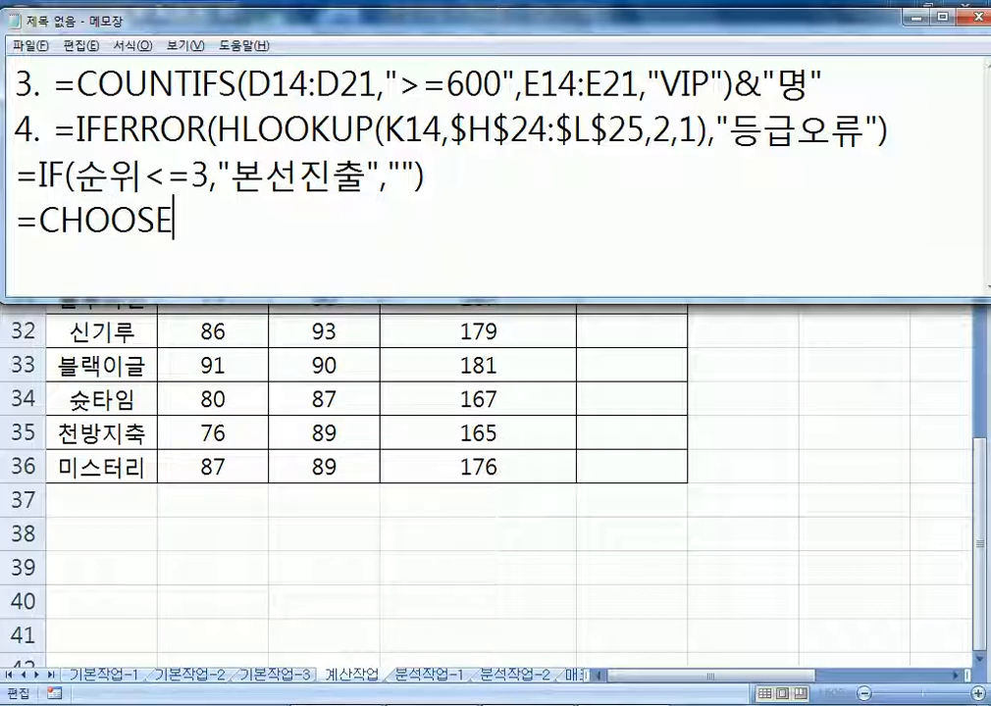
text((순위,)
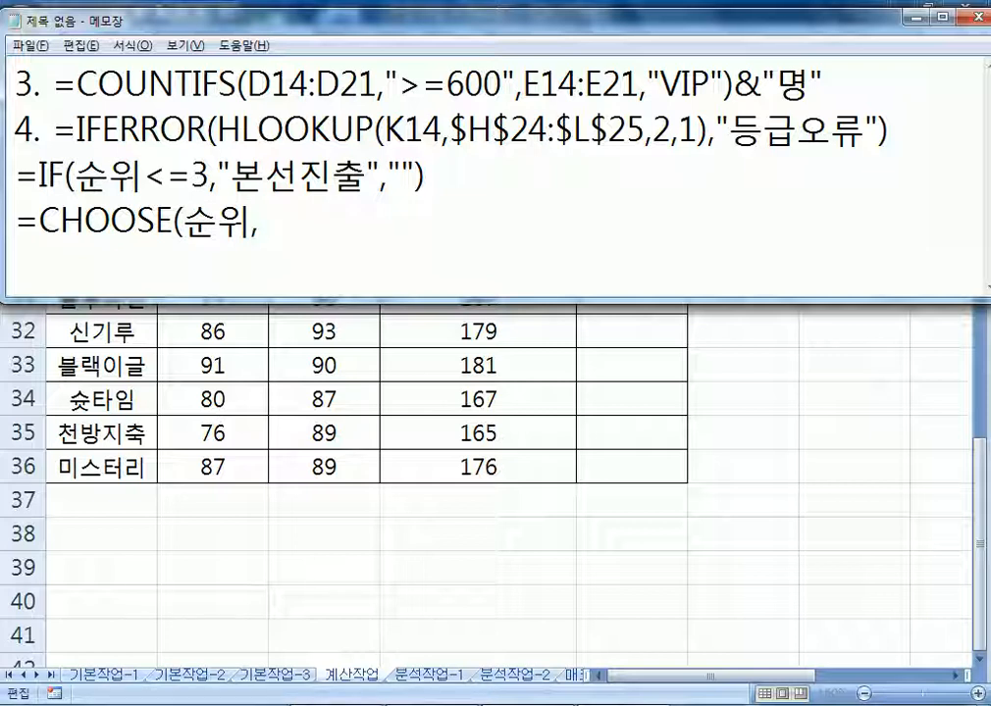
text("본선진)
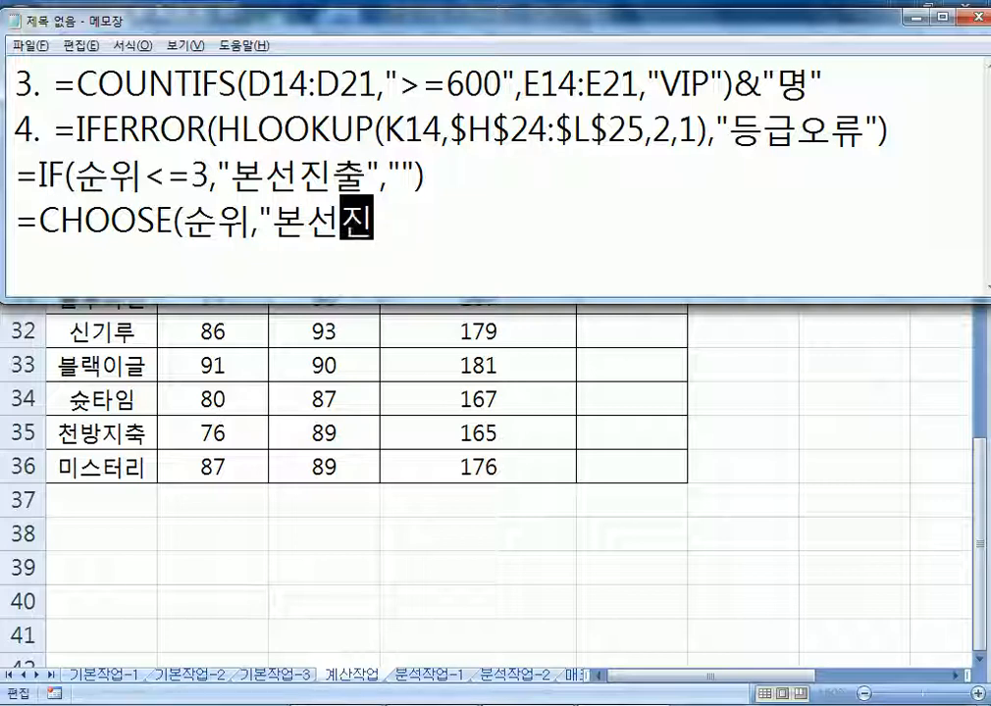
text(출","본ㅅ)
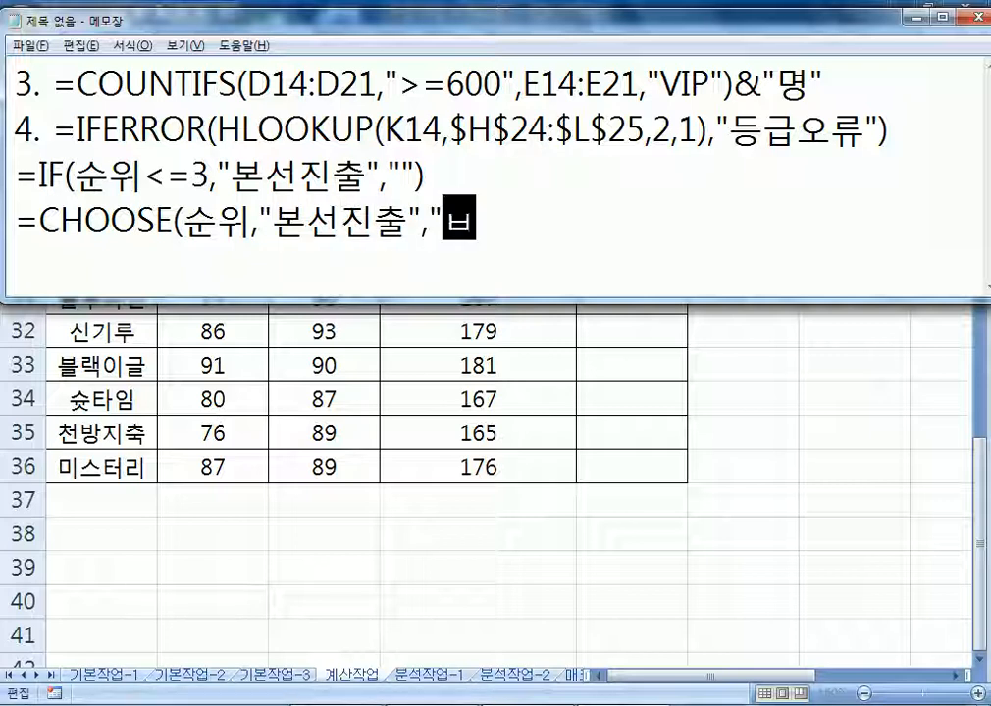
text(선진)
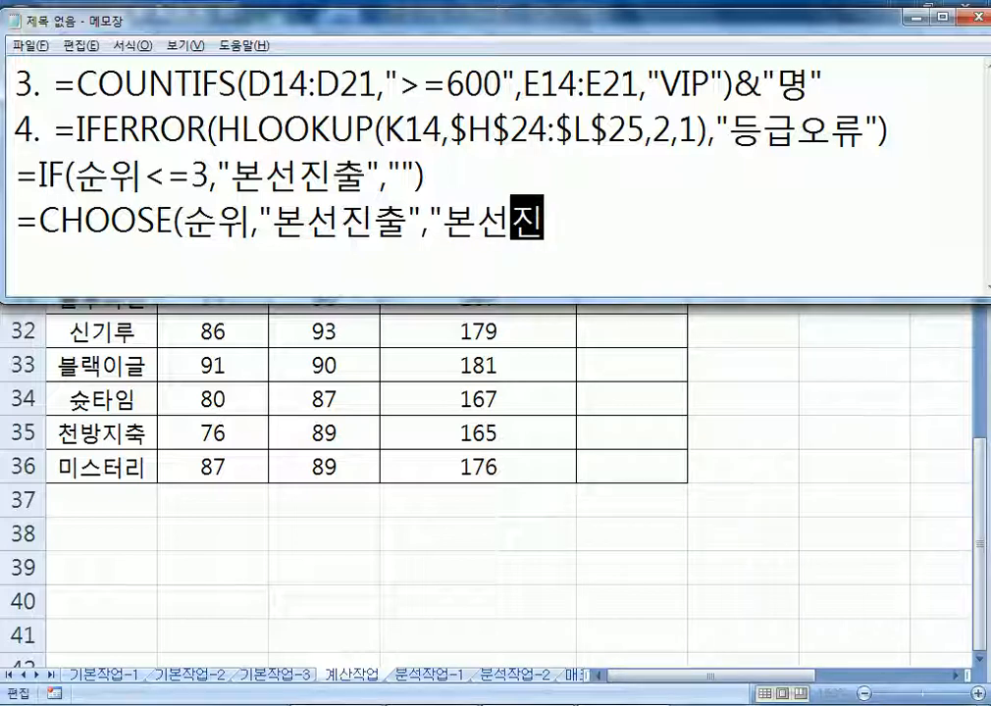
text(출","보)
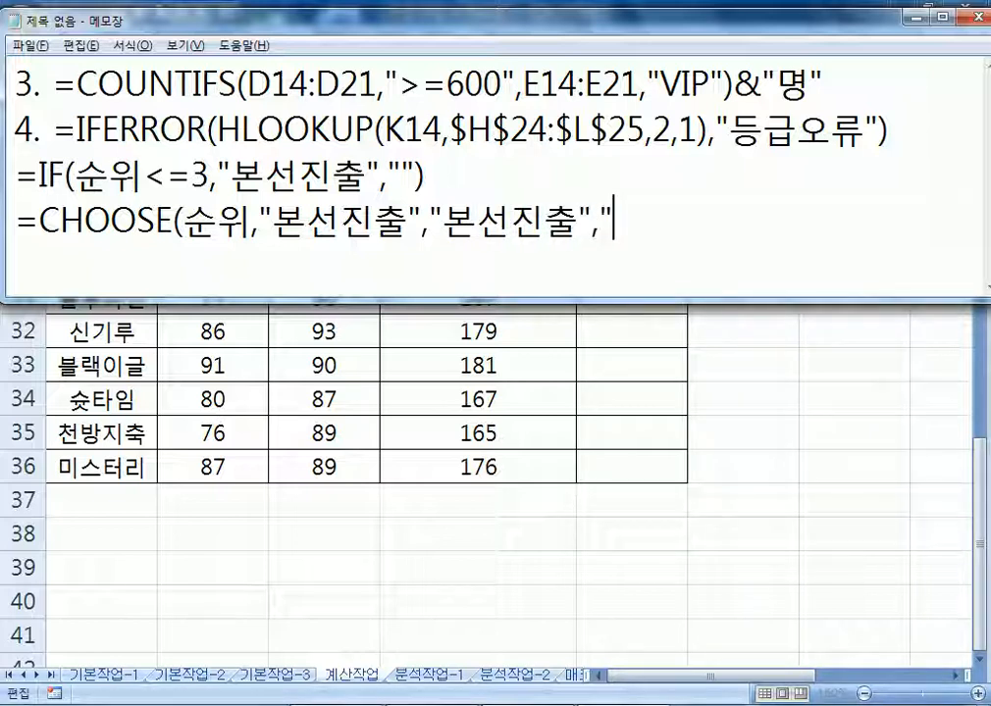
text(본선ㅊ)
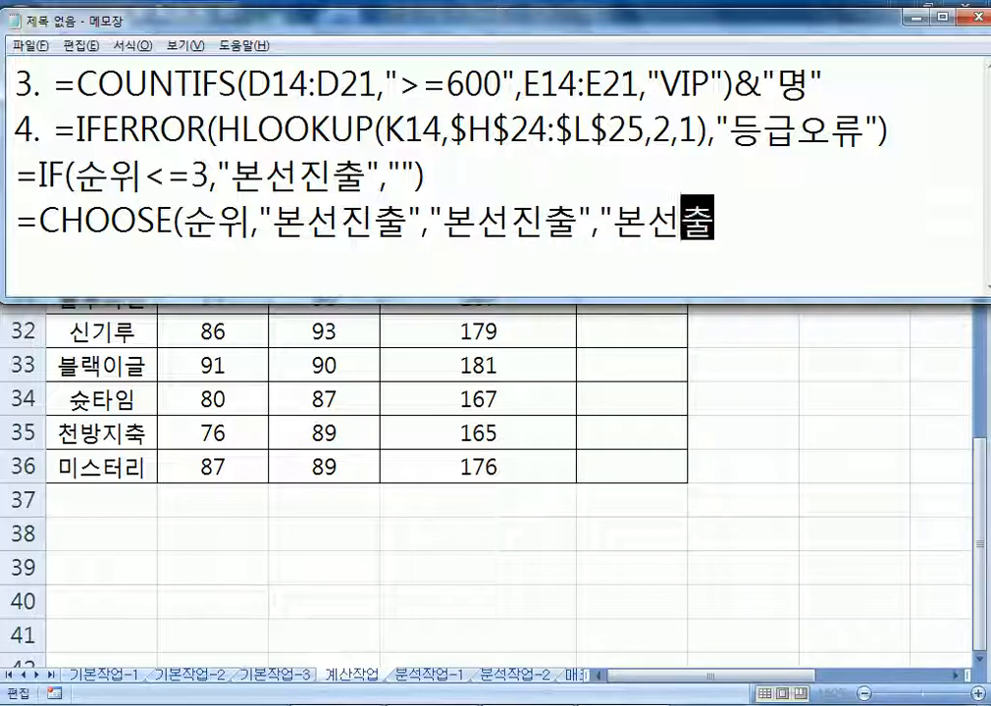
key(BackSpace)
text(신ㅊ)
key(BackSpace)
text(추)
key(BackSpace)
key(BackSpace)
text(진출")
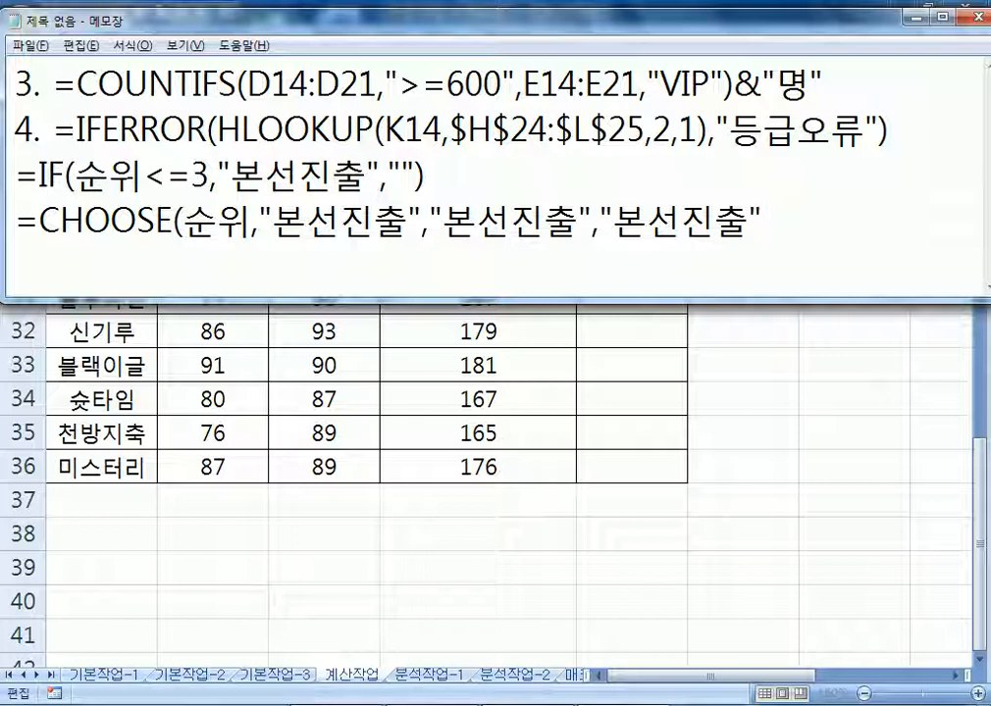
text())
Wrap the CHOOSE formula in IFERROR(...,"")
key(Home)
key(Right)
text(IFERROR()
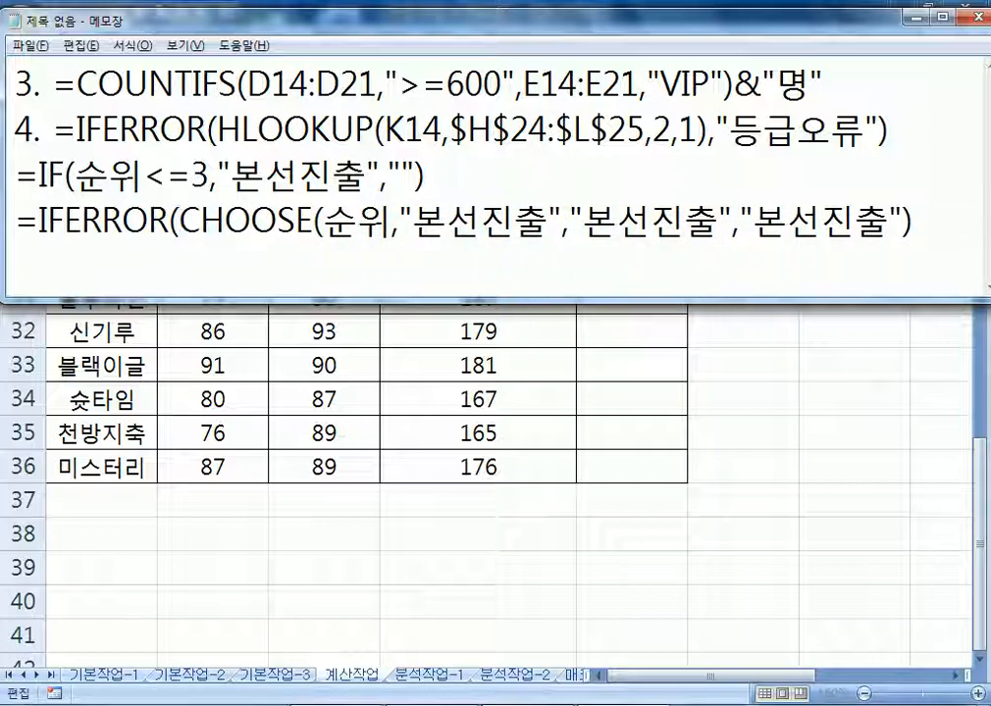
key(End)
text(,""))
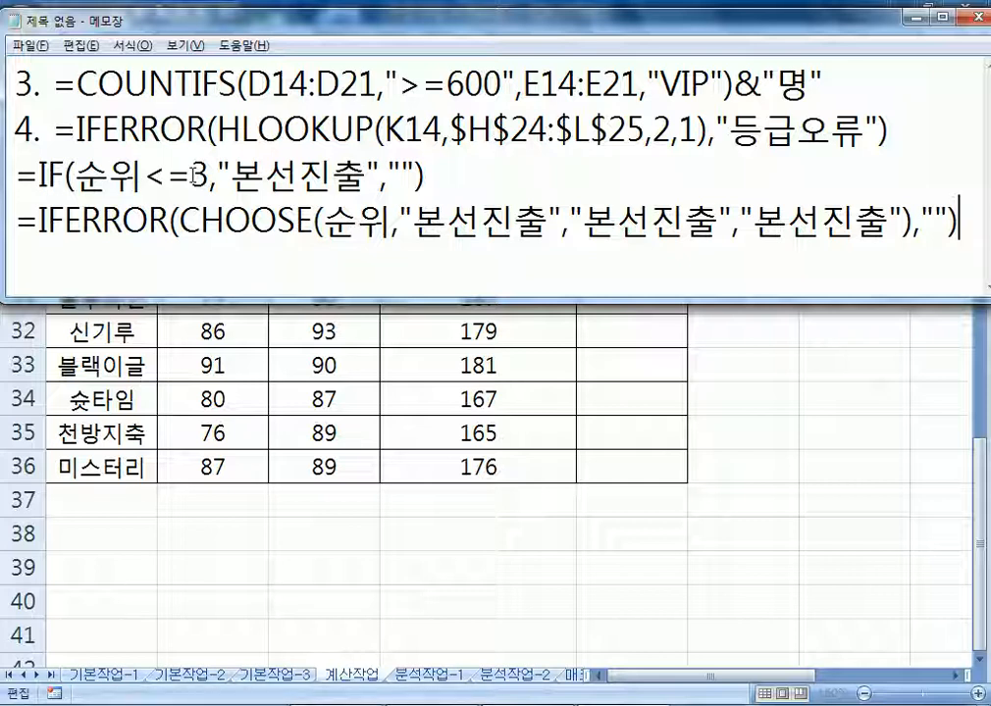
drag(454, 177, 9, 176)
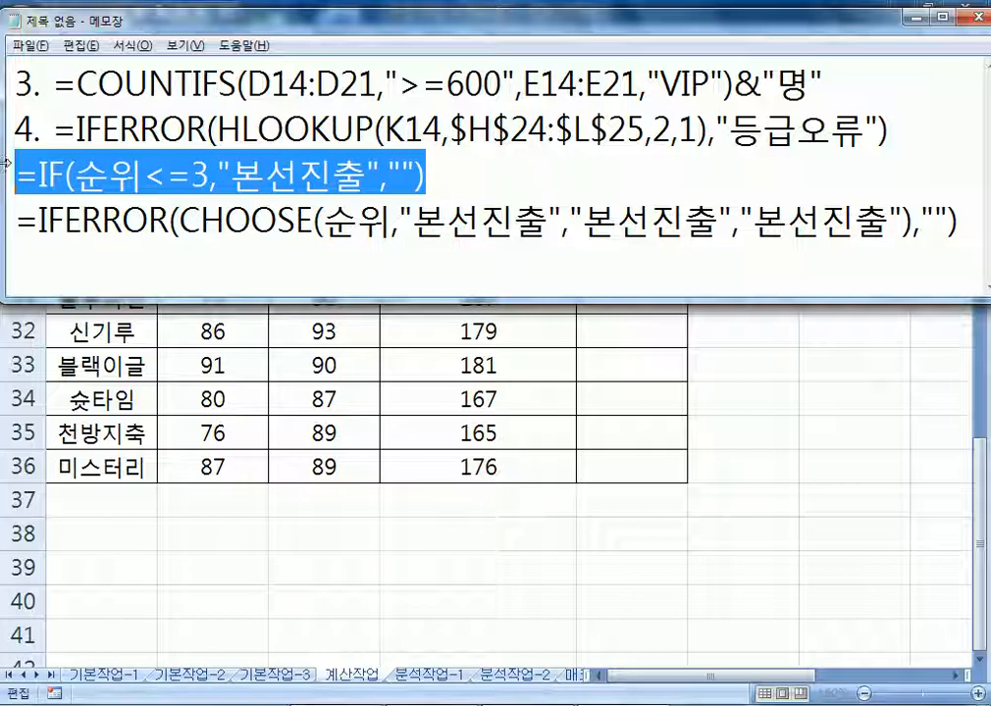
click(487, 172)
drag(413, 224, 513, 223)
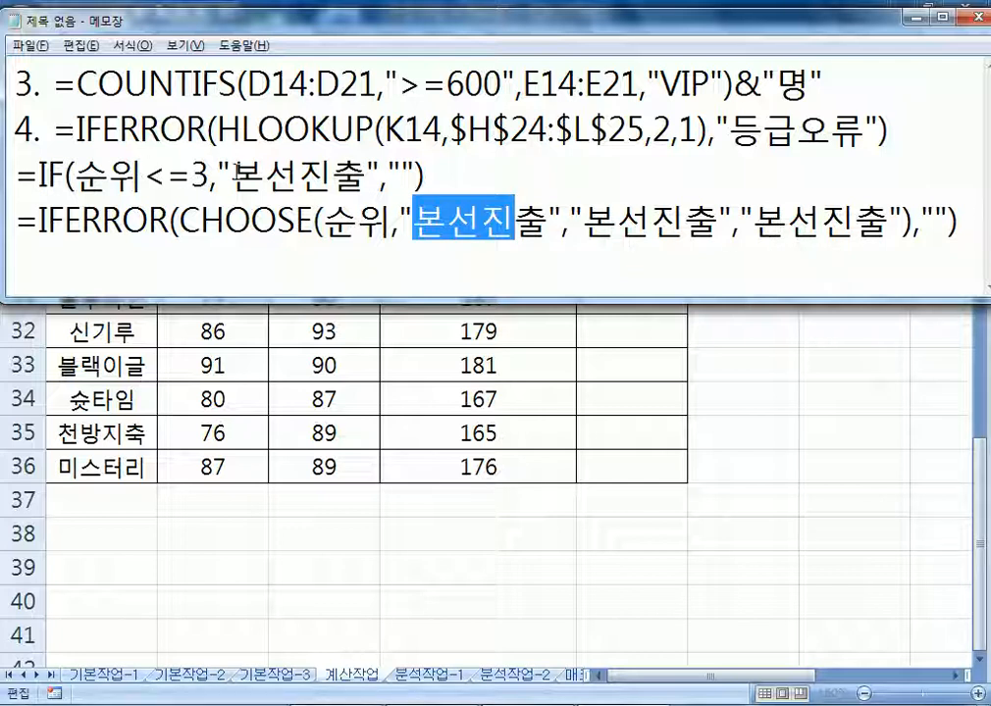
click(436, 177)
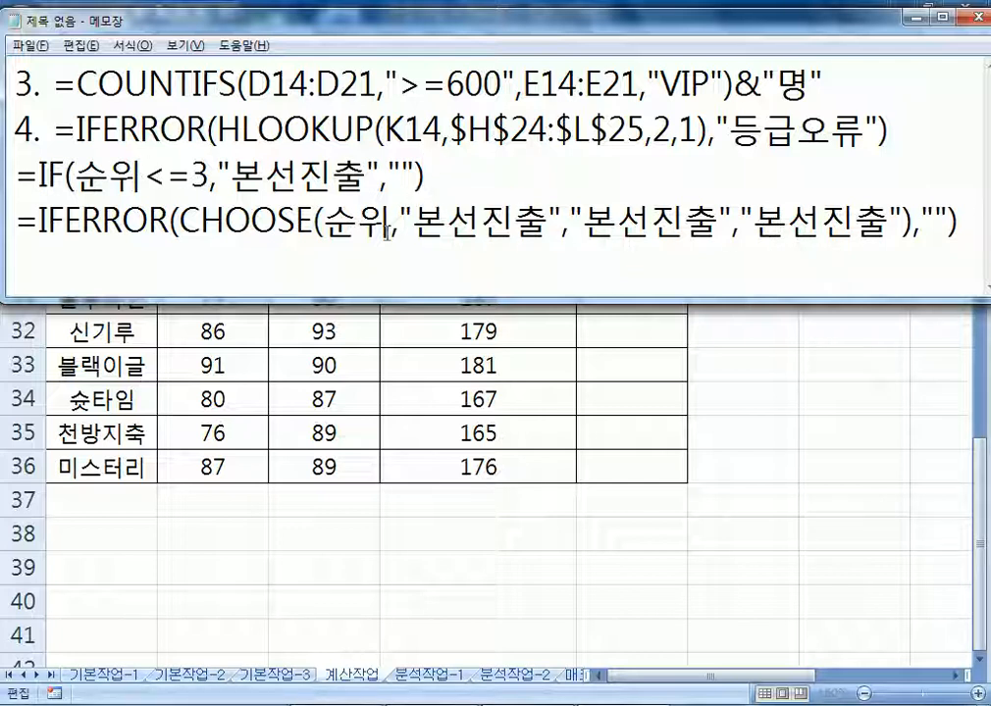
drag(179, 223, 889, 224)
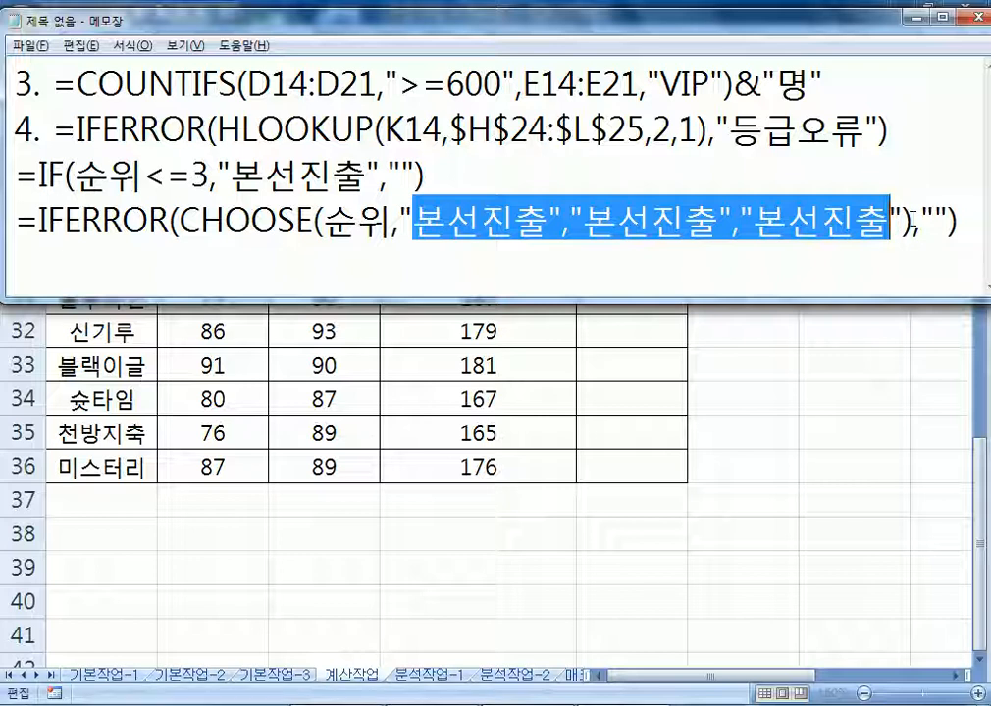
drag(923, 224, 948, 223)
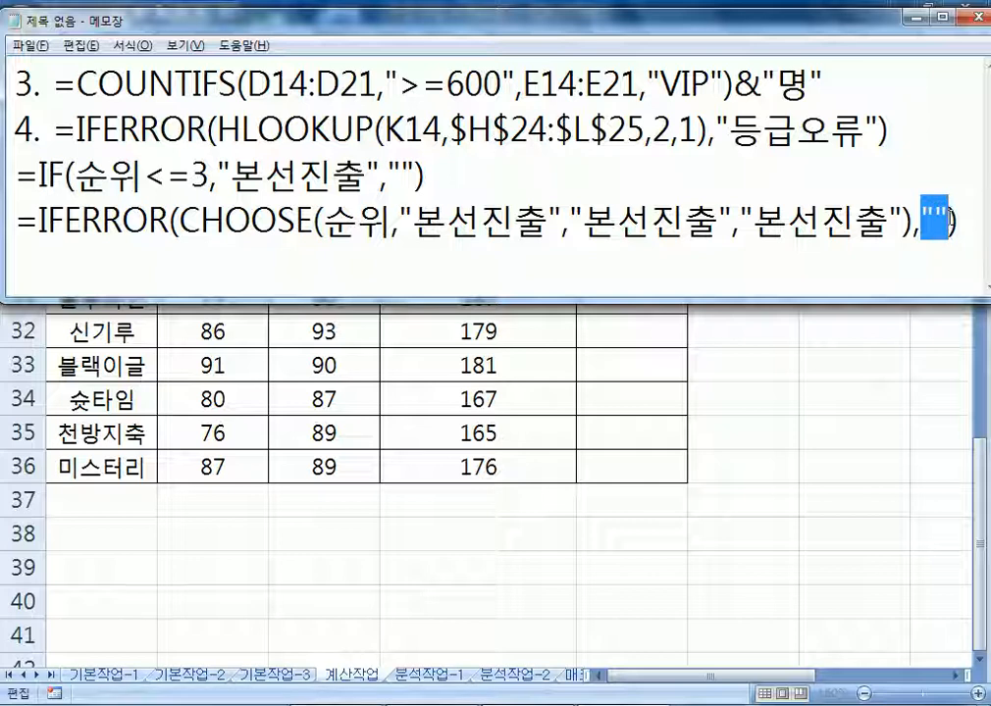
drag(177, 224, 624, 227)
click(422, 224)
click(648, 229)
click(788, 226)
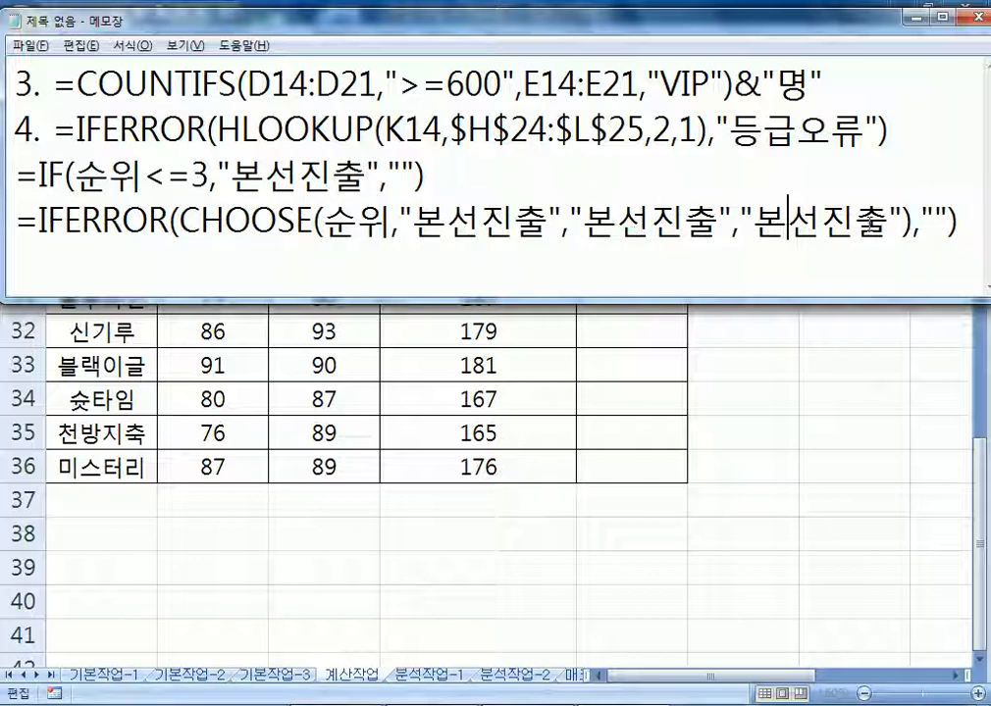
drag(912, 226, 422, 226)
drag(169, 221, 34, 213)
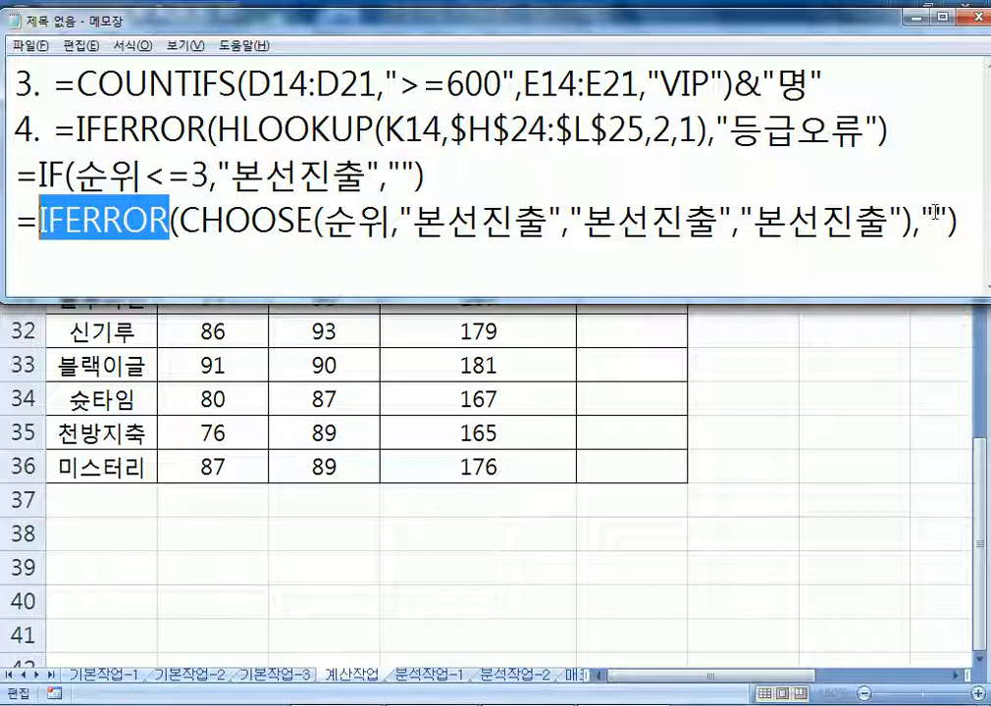
click(738, 172)
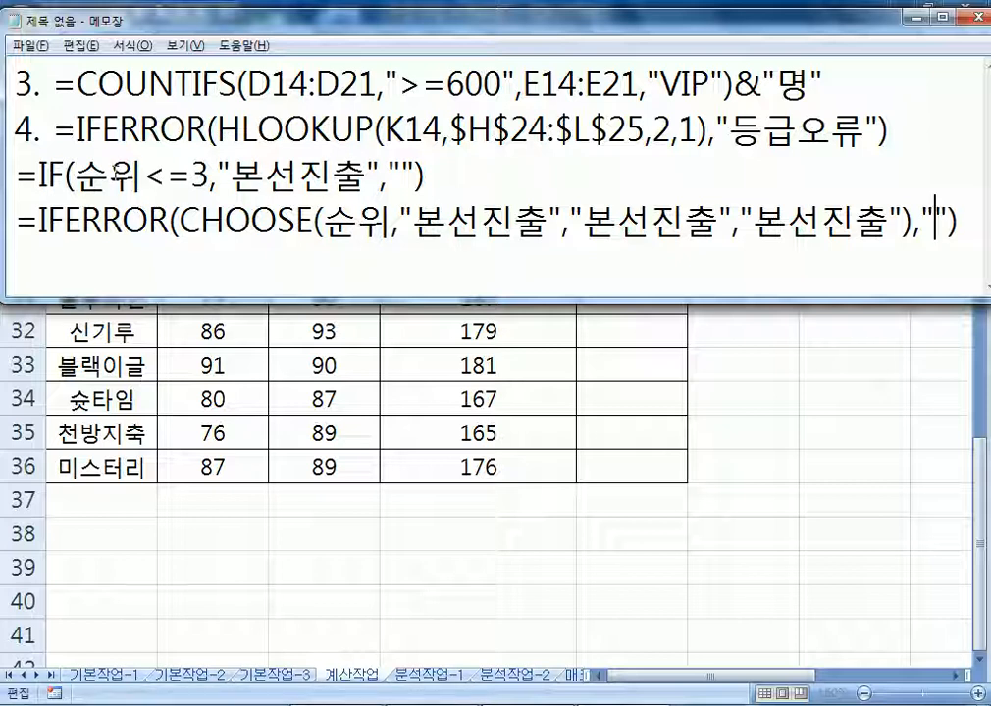
In E27's formula, replace 순위 with RANK(D27,$D$27:$D$36)
key(alt+Tab)
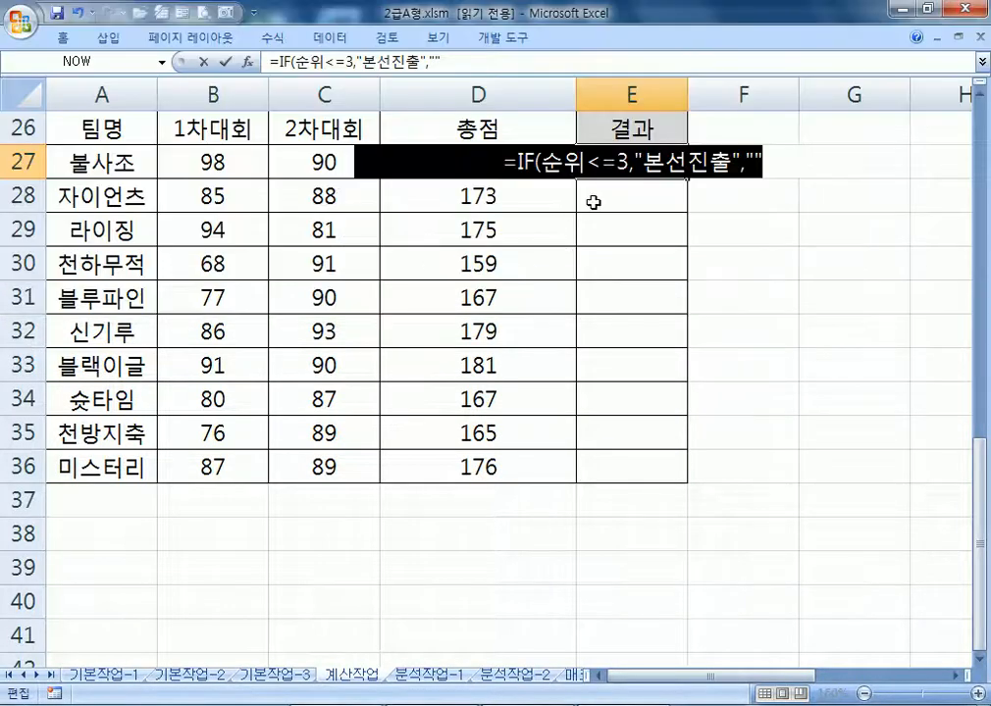
double_click(547, 162)
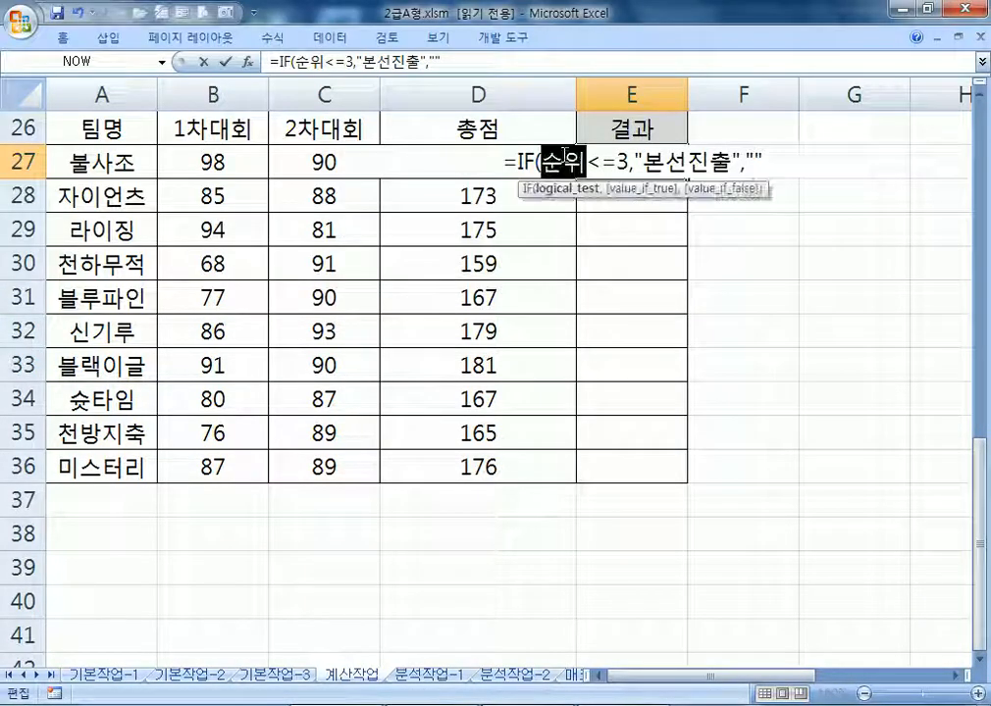
text(RAAK)
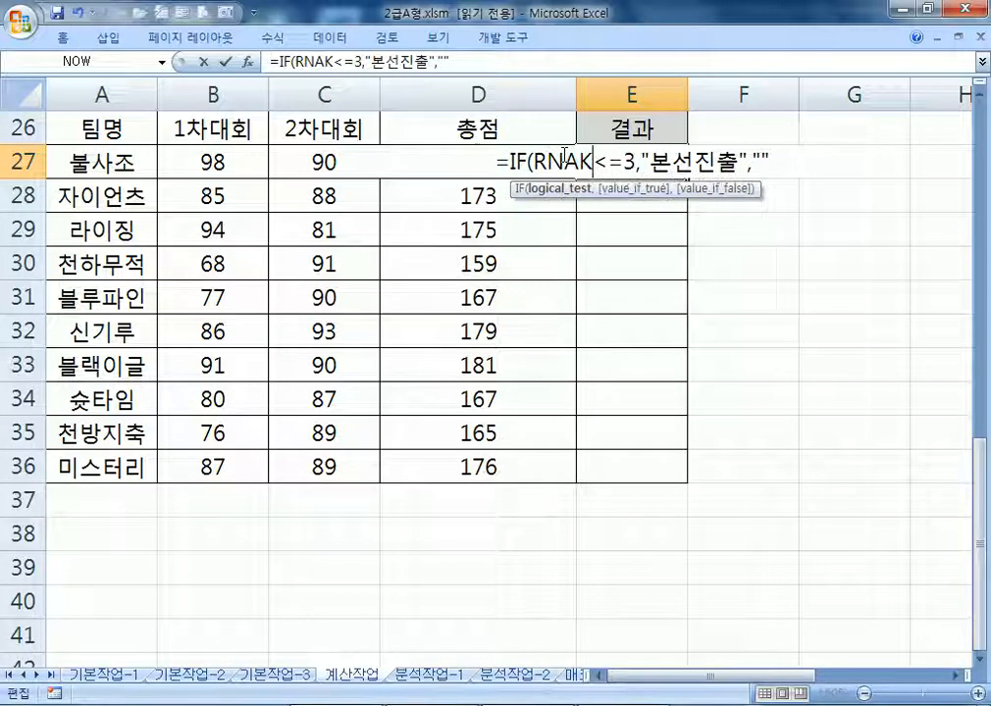
key(BackSpace)
key(BackSpace)
key(BackSpace)
text(ANK()
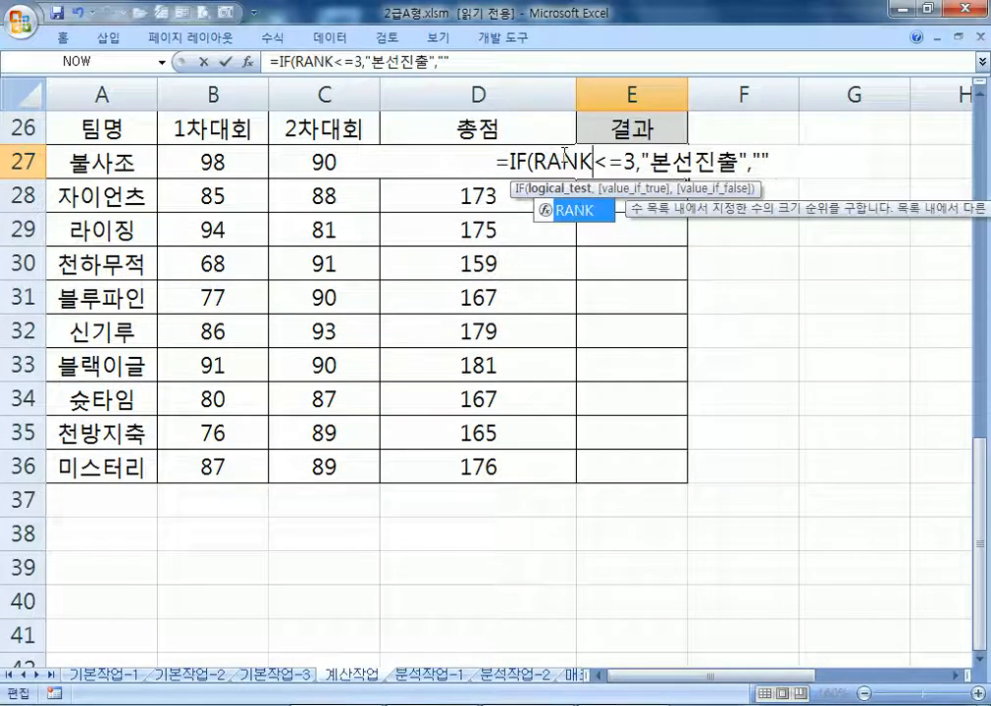
click(328, 160)
key(Right)
text(,)
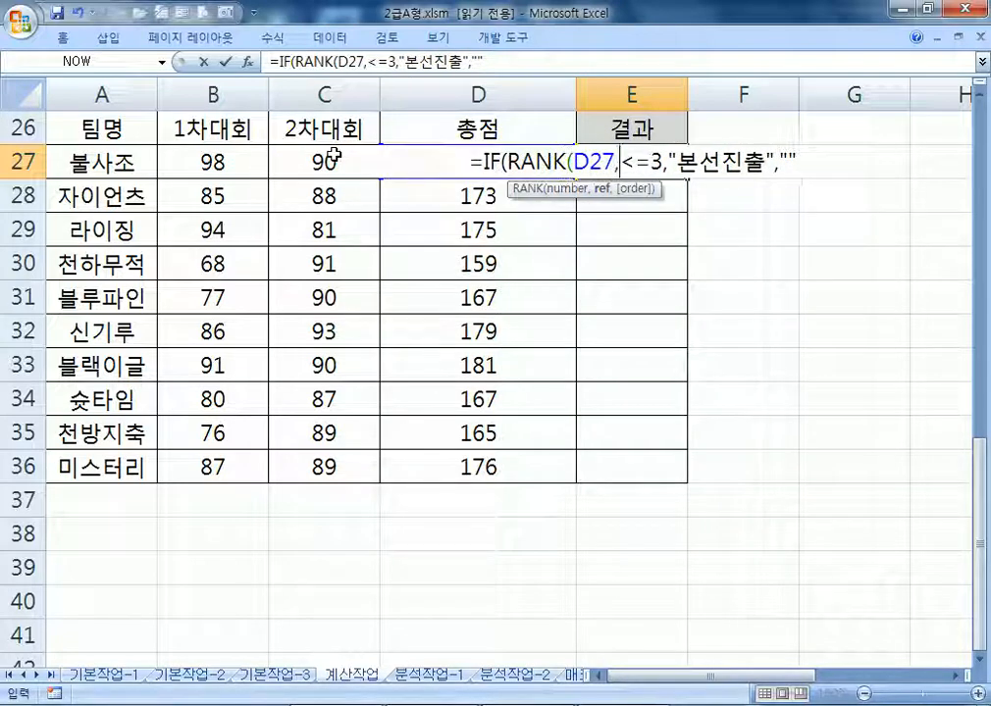
drag(420, 457, 437, 162)
key(F4)
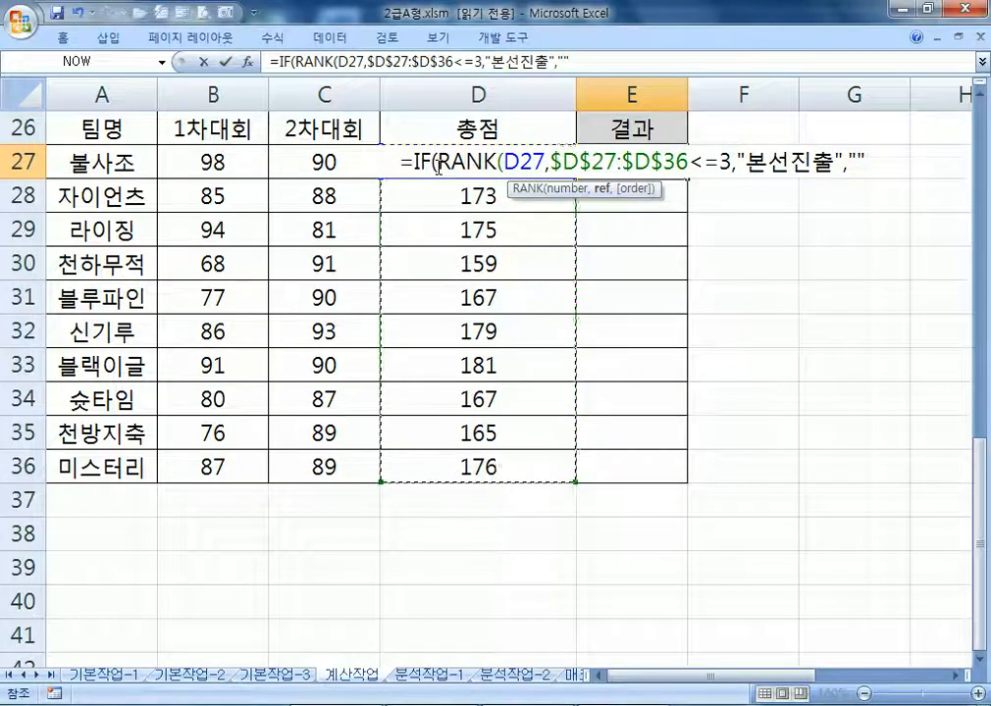
text())
Commit the formula, fill it down to E36, and copy E27's formula text
key(Return)
key(Return)
double_click(690, 181)
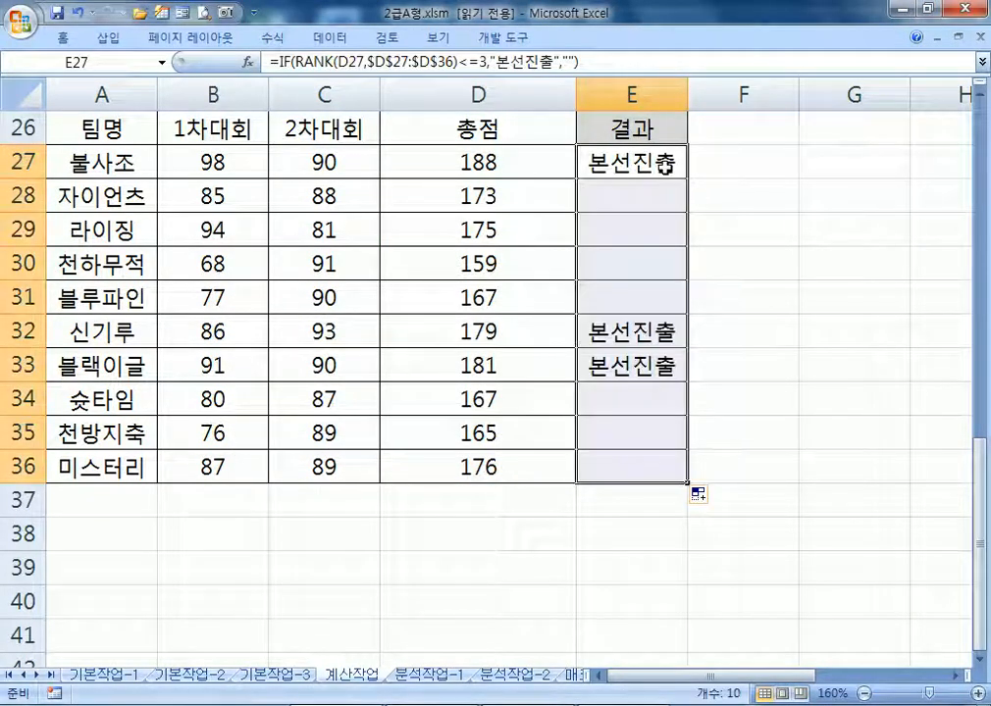
click(682, 175)
drag(581, 62, 193, 47)
key(ctrl+c)
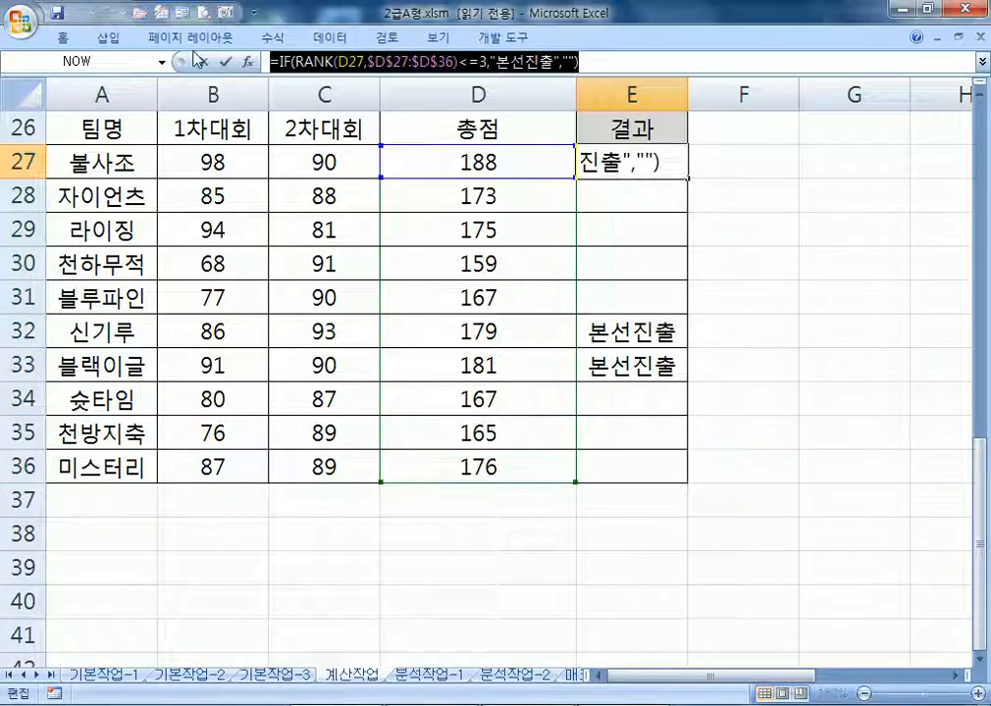
key(Delete)
key(alt+Tab)
Add item 5 to the notes with the pasted RANK formula
click(938, 130)
key(Return)
text(5.)
key(ctrl+v)
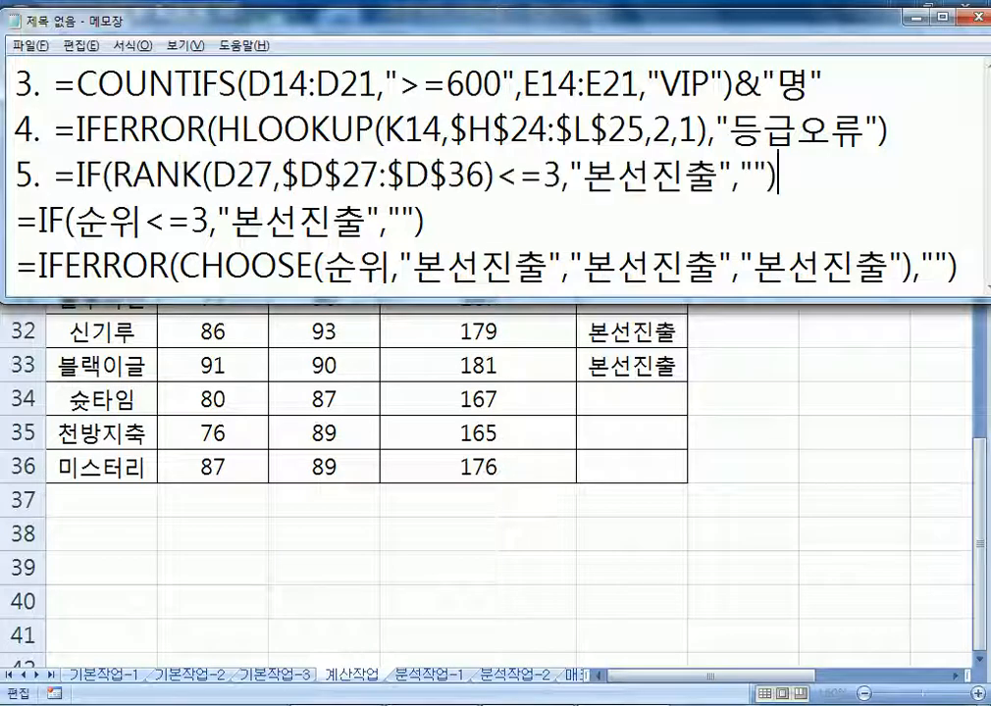
Enlarge the notes window, review the formulas, and return to Excel leaving E27 unchanged
drag(719, 294, 719, 425)
click(767, 328)
click(962, 269)
key(Return)
key(Return)
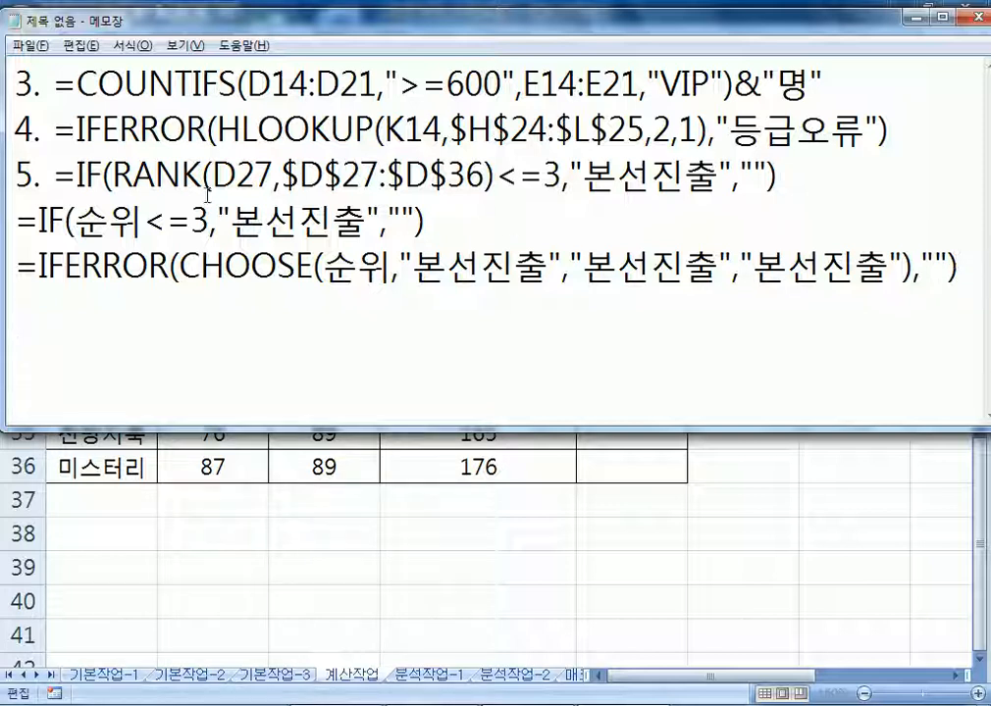
drag(813, 177, 57, 176)
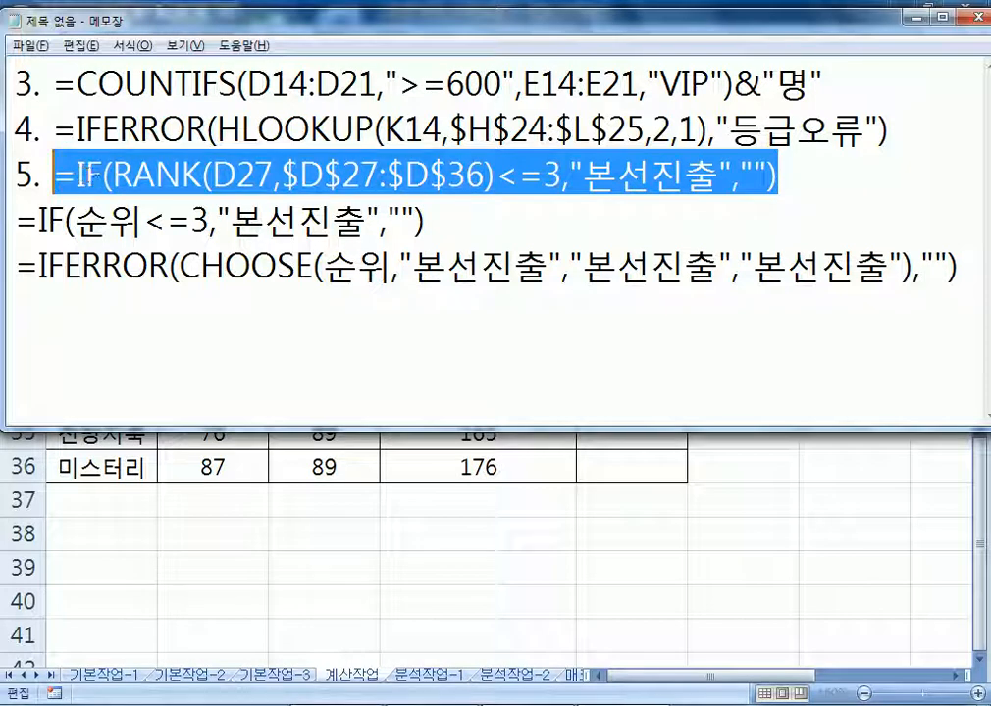
click(110, 176)
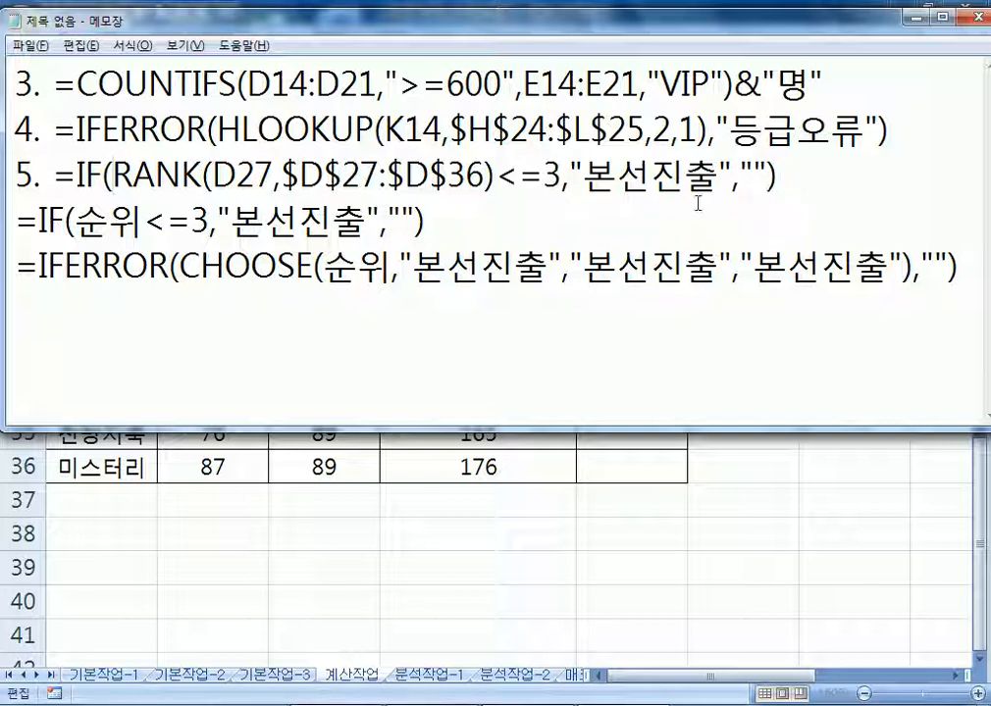
click(408, 313)
key(alt+Tab)
key(Escape)
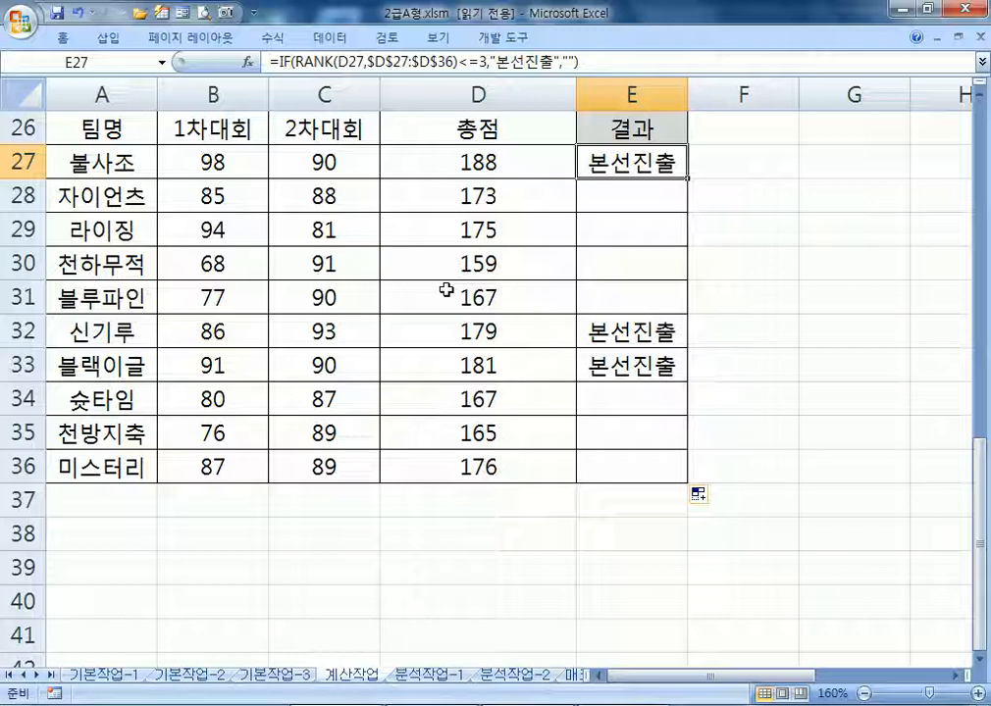
Enter =SUM((D14:D21>=600)*(E14:E21="VIP")) in E24 as an array formula
key(alt+Tab)
key(alt+Tab)
ctrl+scroll(604, 391, down, 3)
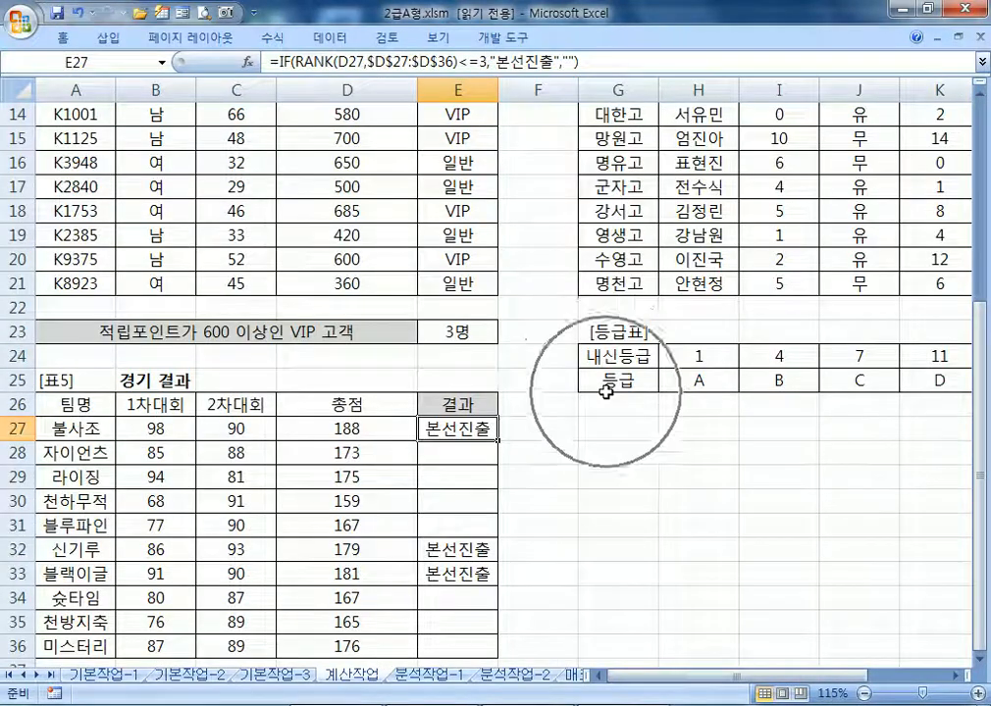
click(443, 500)
text(=SUM)
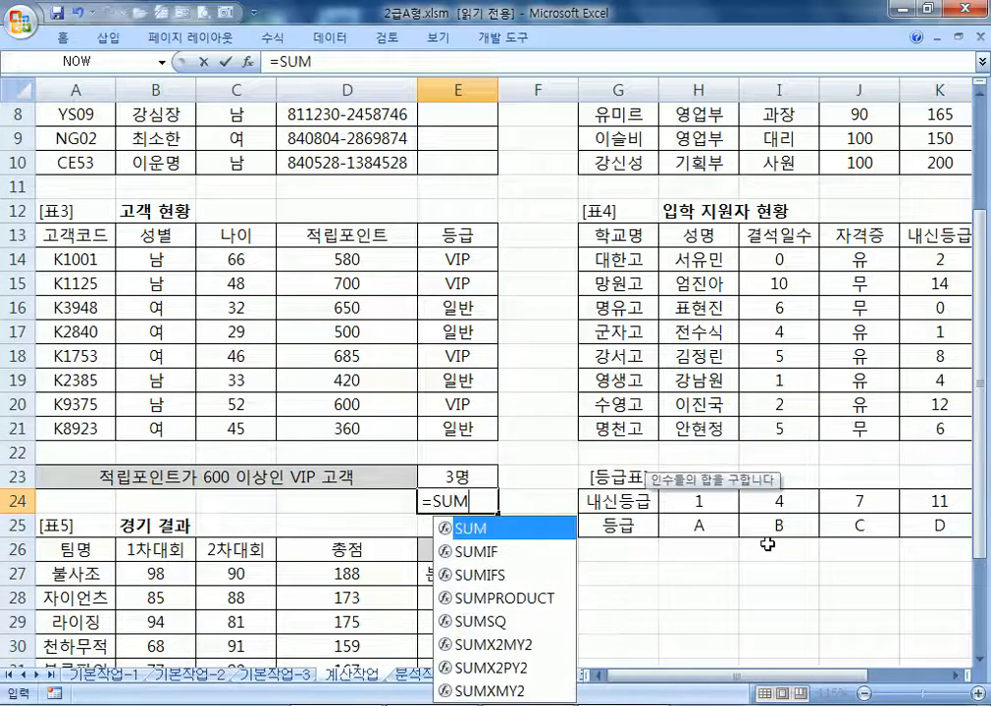
text((()
drag(351, 259, 373, 428)
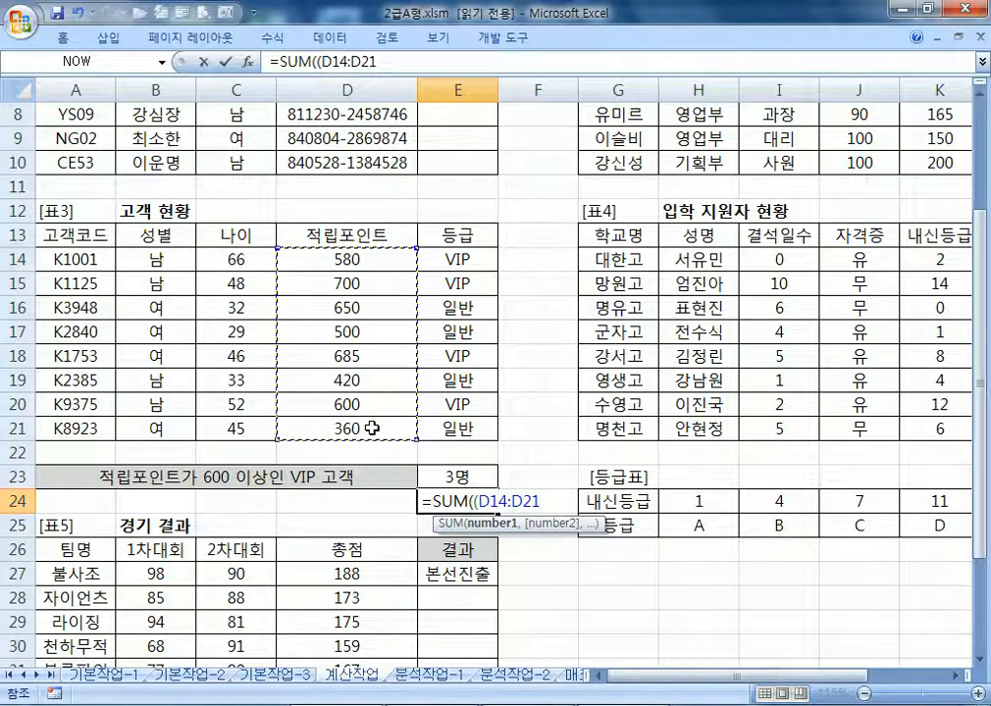
text(>=)
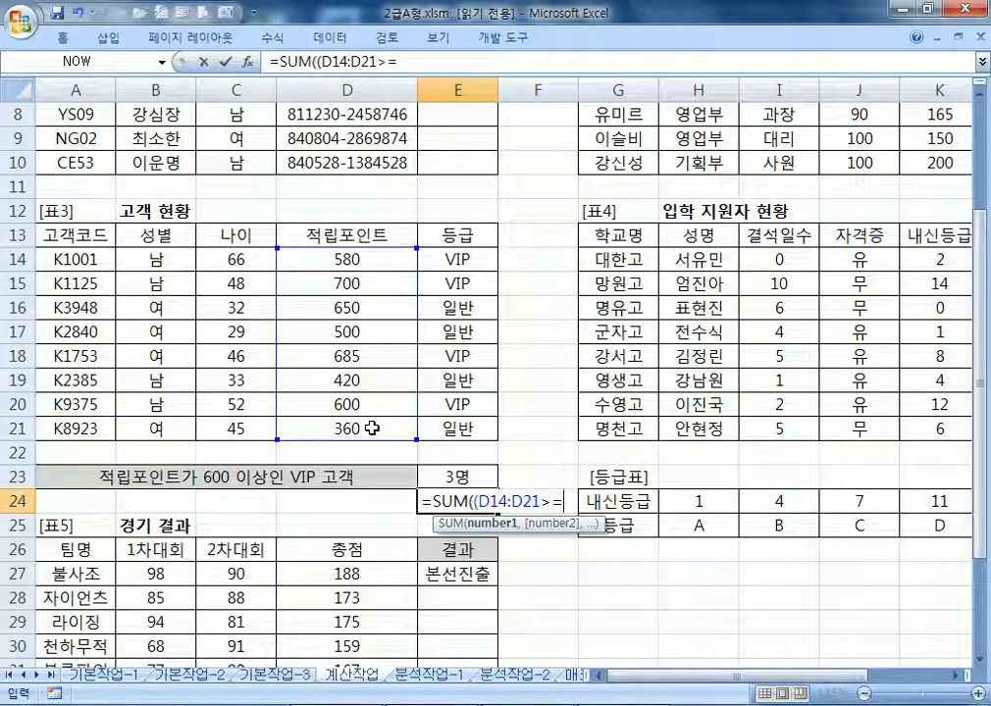
text(600)*()
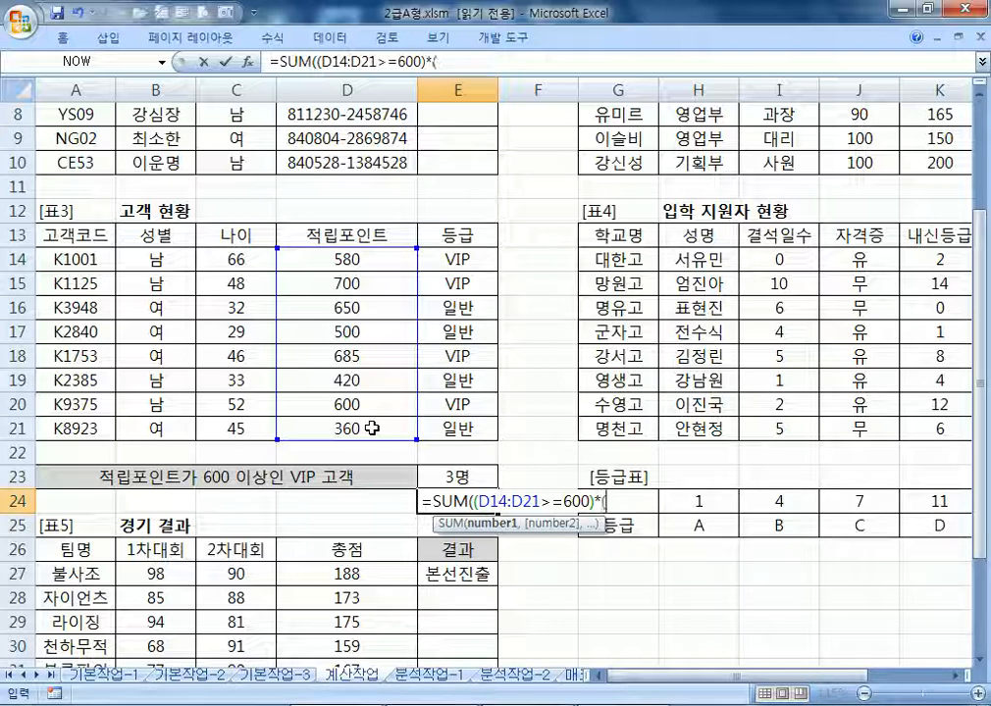
drag(465, 272, 453, 429)
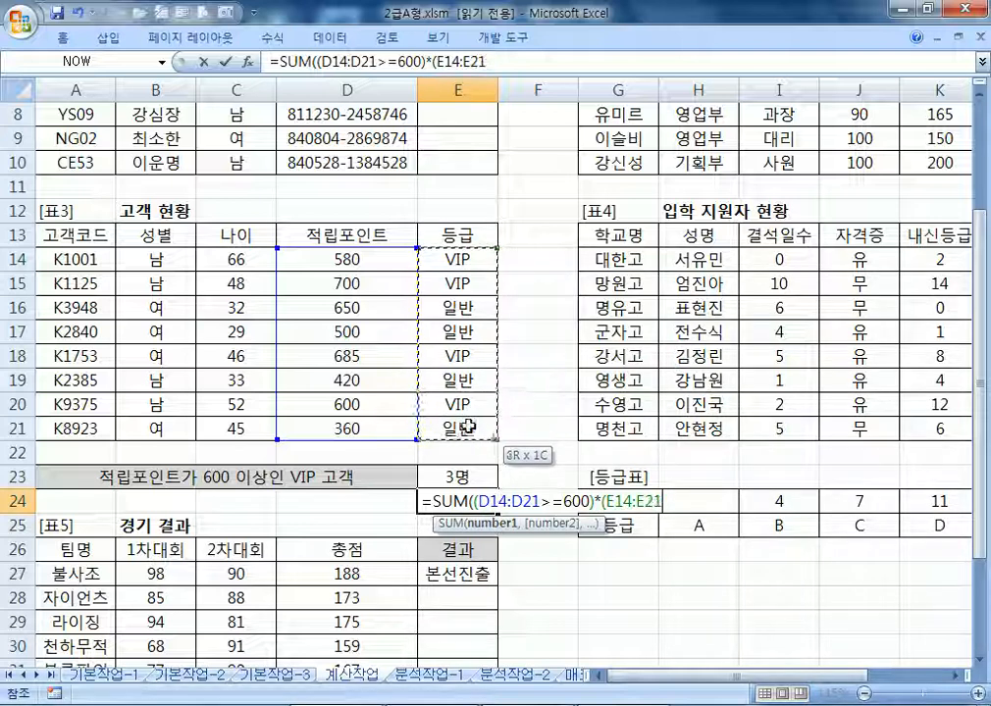
text(="VIP)
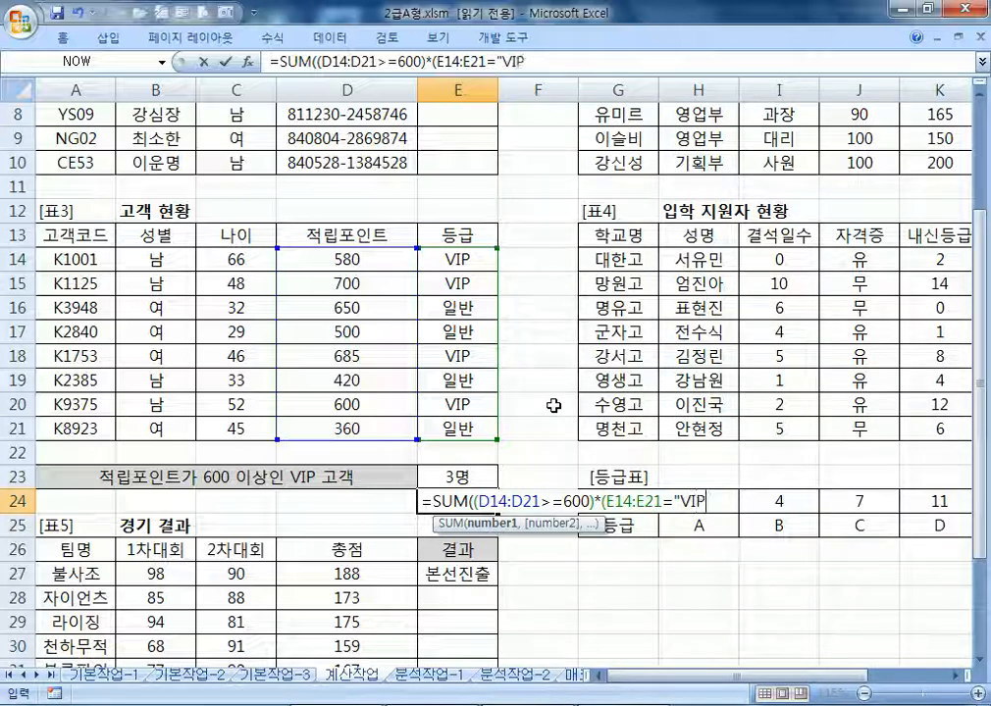
text(")))
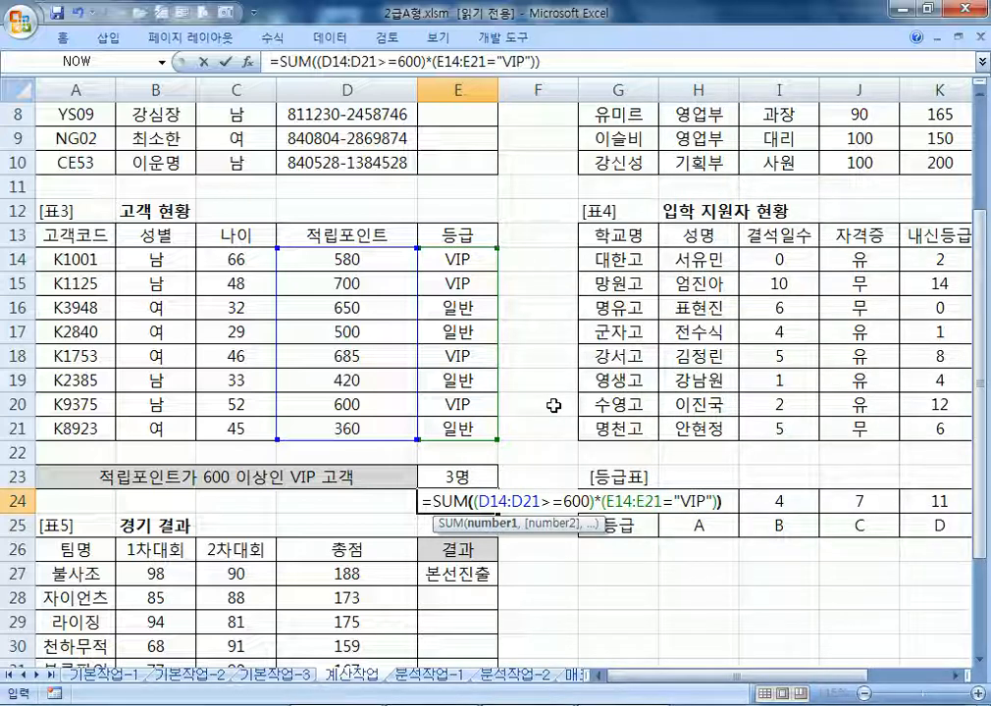
key(ctrl+shift+Return)
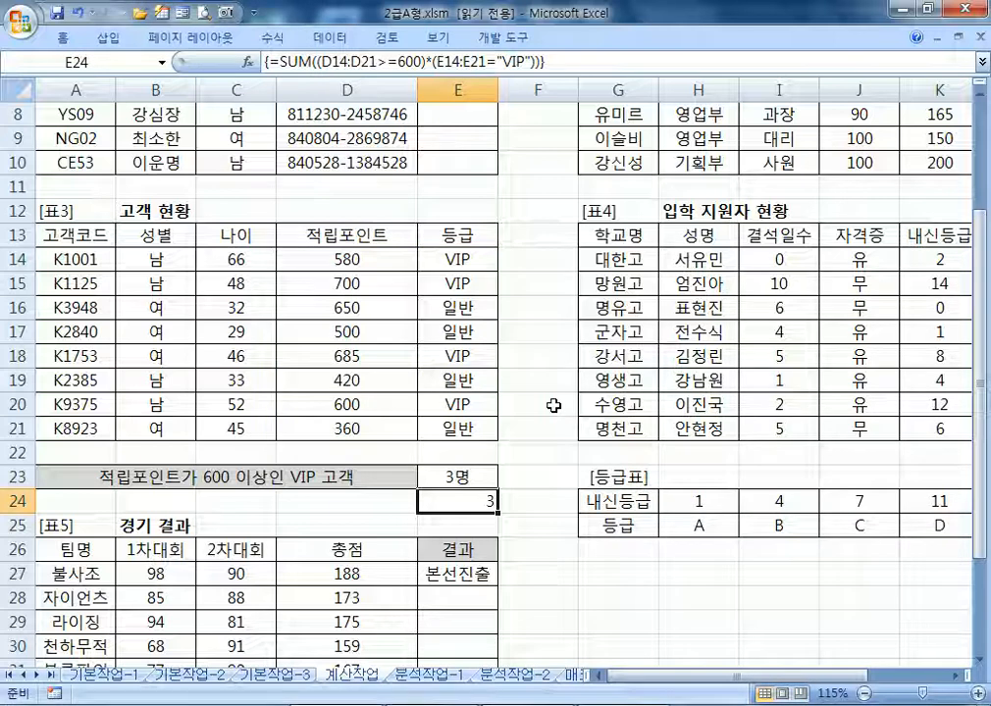
Compare E24's formula with the COUNTIFS formula in E23 and recommit E24 as an array formula
key(F2)
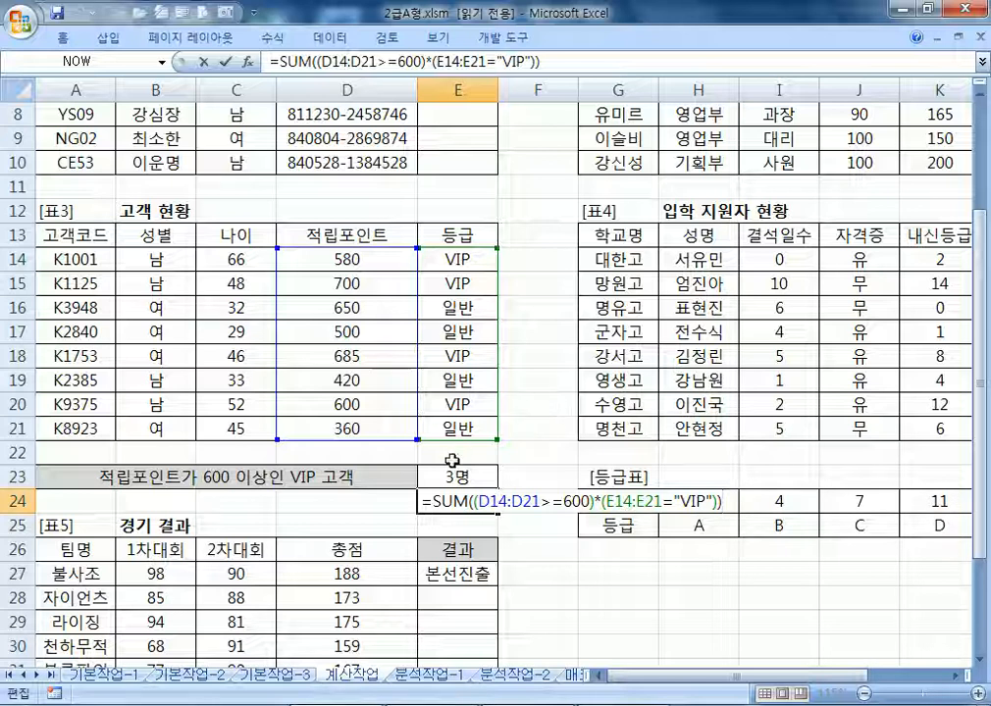
key(Escape)
click(487, 478)
key(F2)
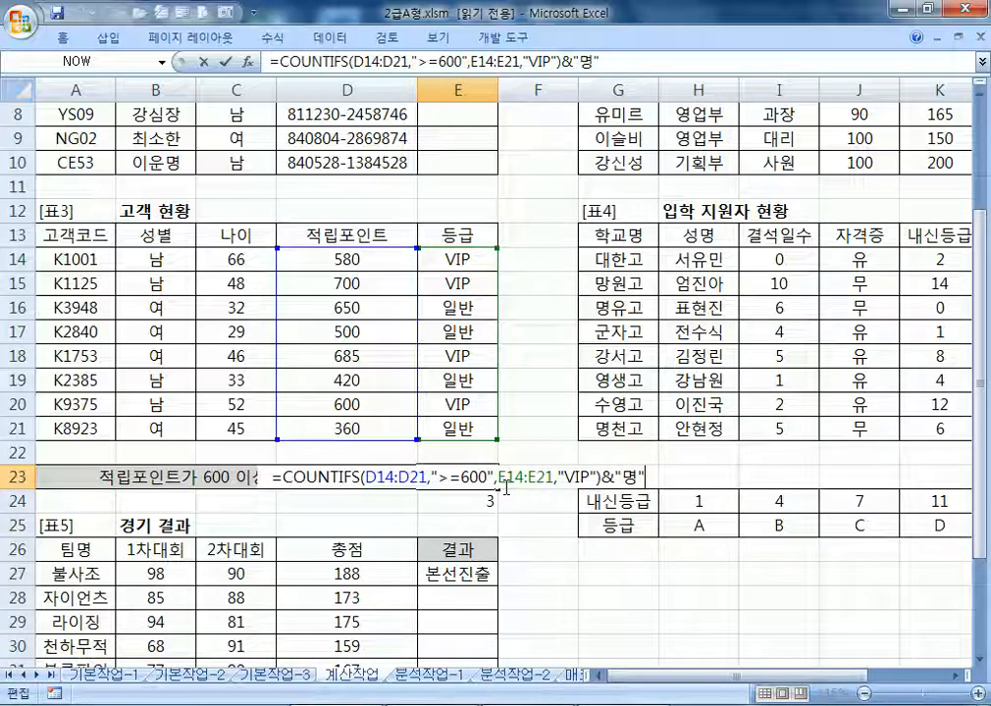
key(ctrl+Return)
double_click(451, 500)
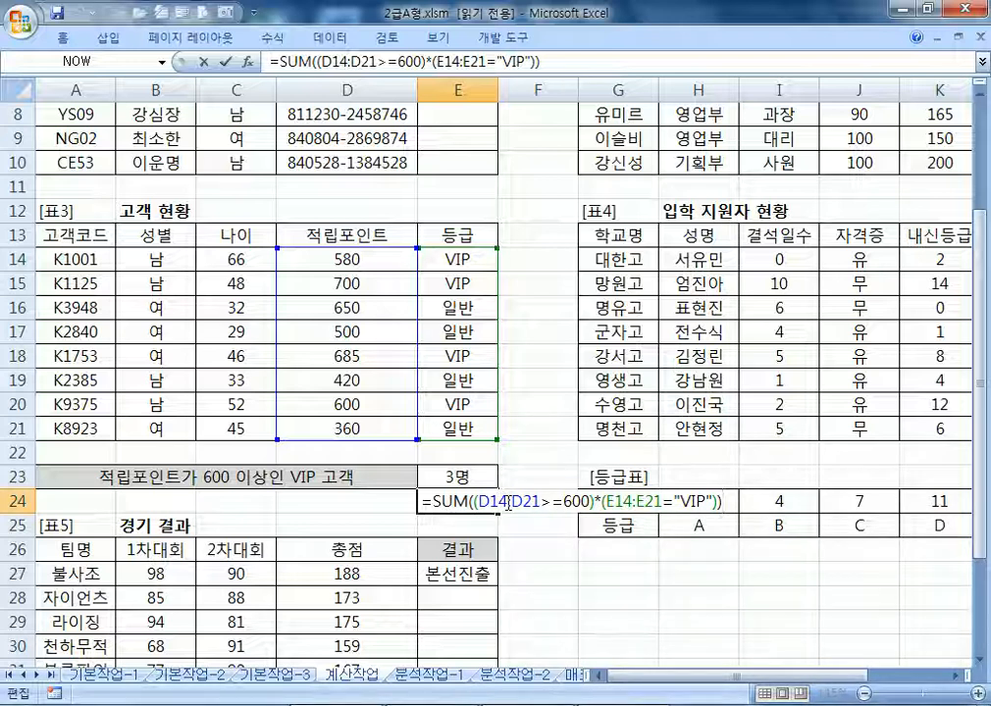
key(ctrl+shift+Return)
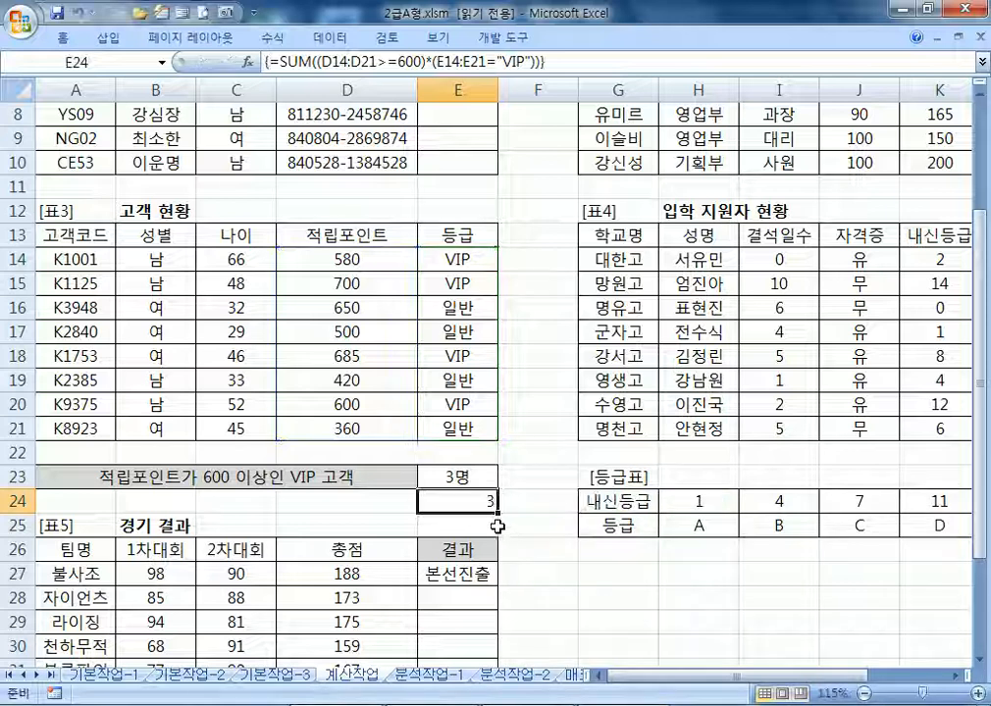
Recheck E24's ranges D14:D21 and E14:E21 against the data and recommit the array formula
double_click(485, 509)
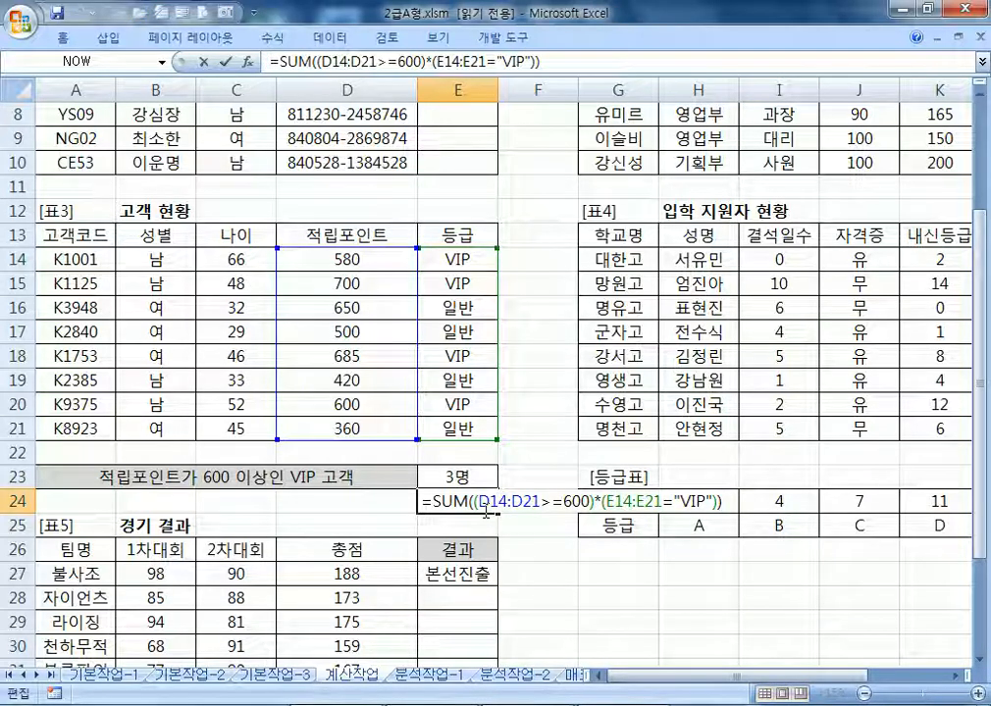
key(Escape)
drag(346, 259, 345, 432)
drag(474, 258, 482, 429)
double_click(481, 503)
key(ctrl+shift+Return)
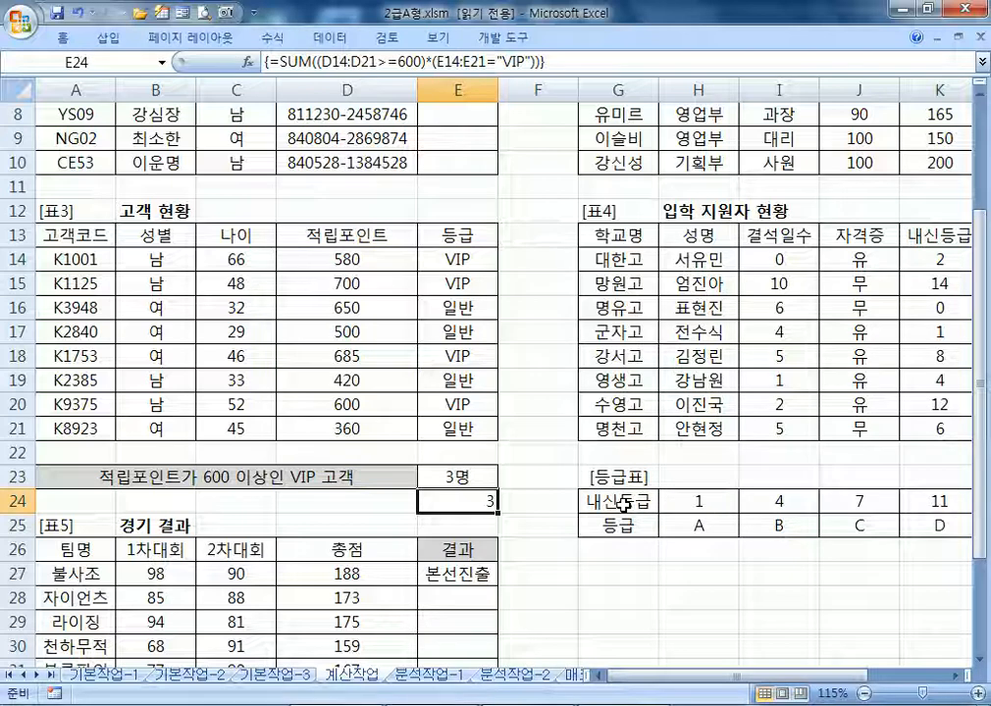
drag(410, 258, 377, 433)
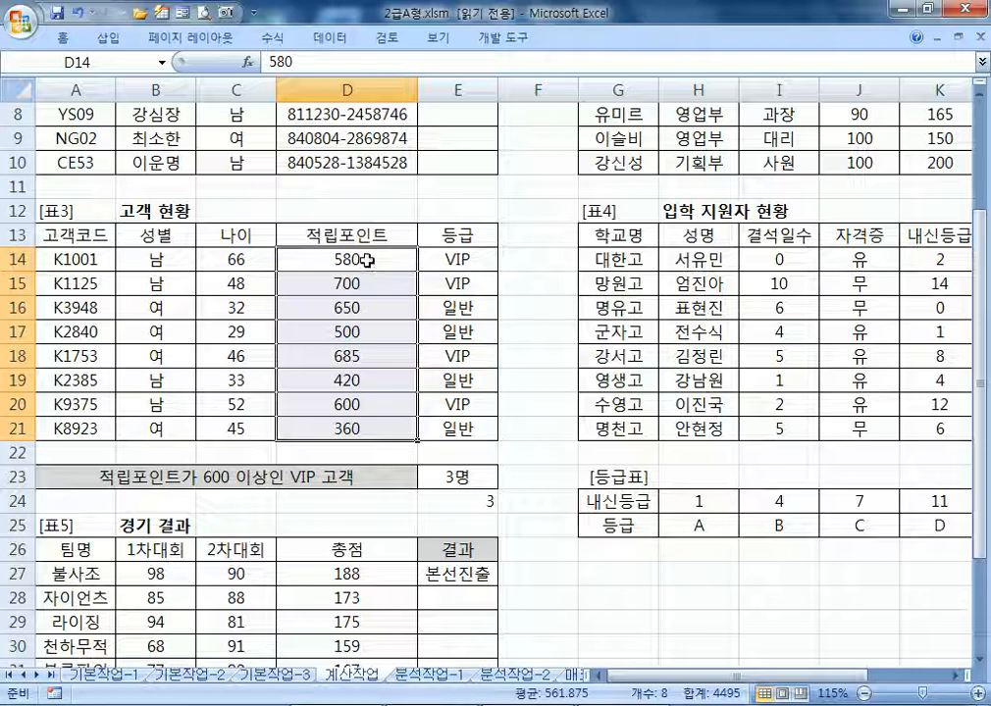
Start an =IF(AND( formula in E22, then abandon it
click(456, 452)
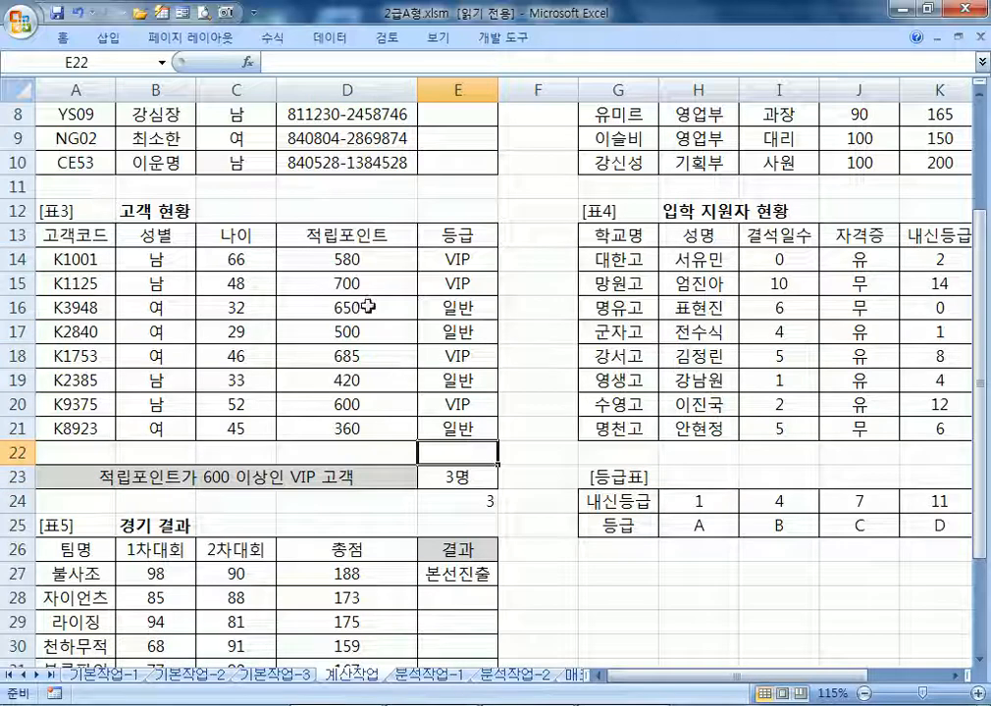
text(=IF()
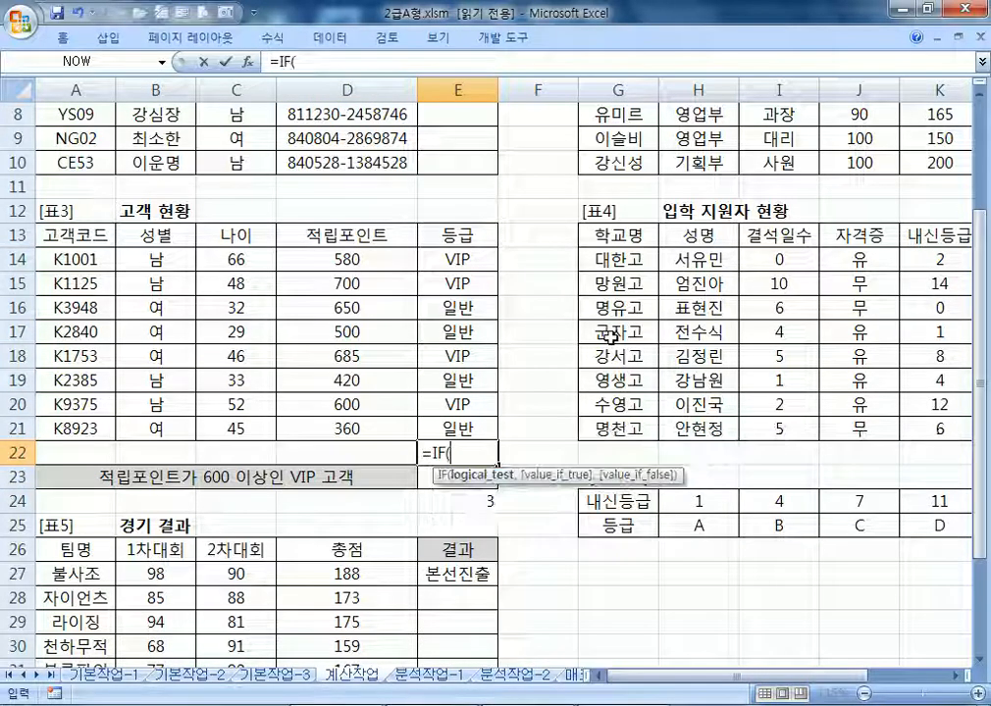
text(AN)
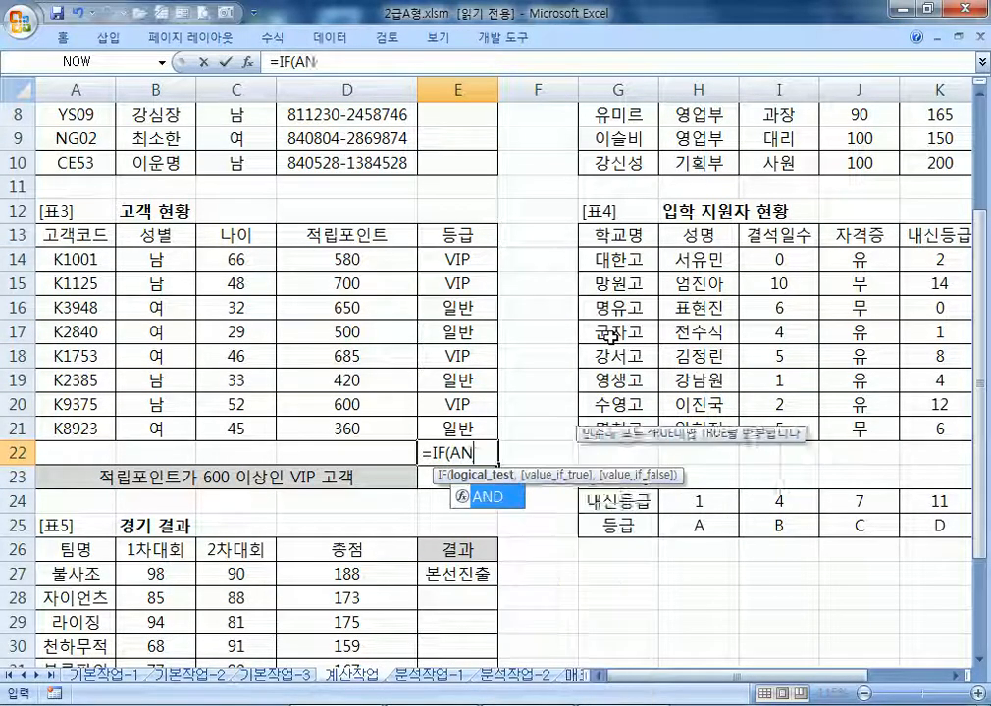
text(D()
drag(360, 257, 359, 424)
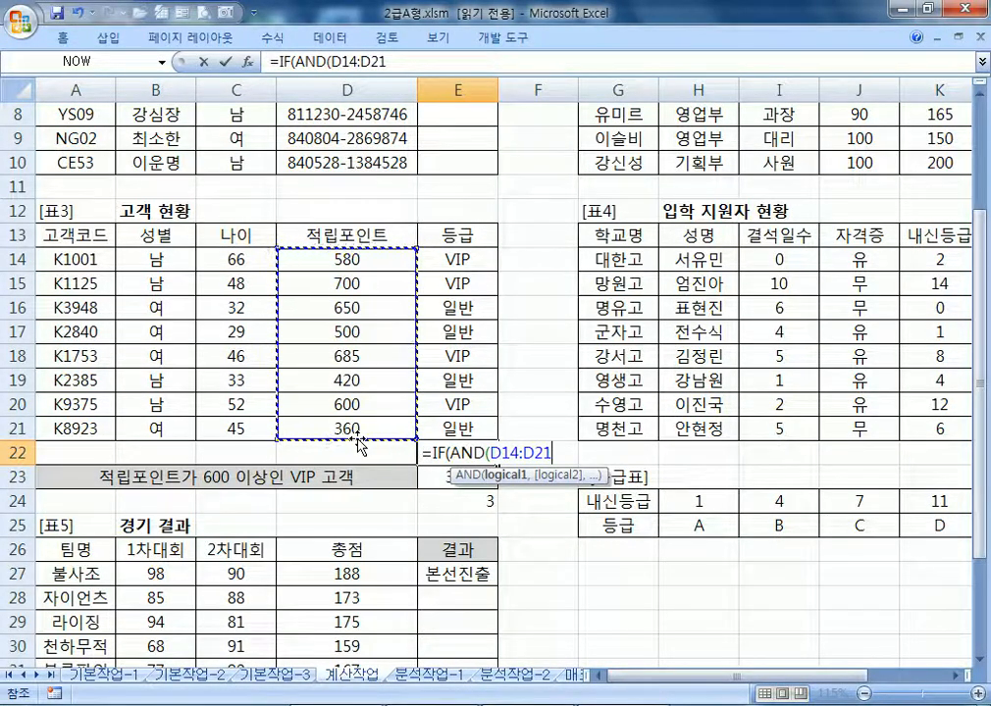
key(Escape)
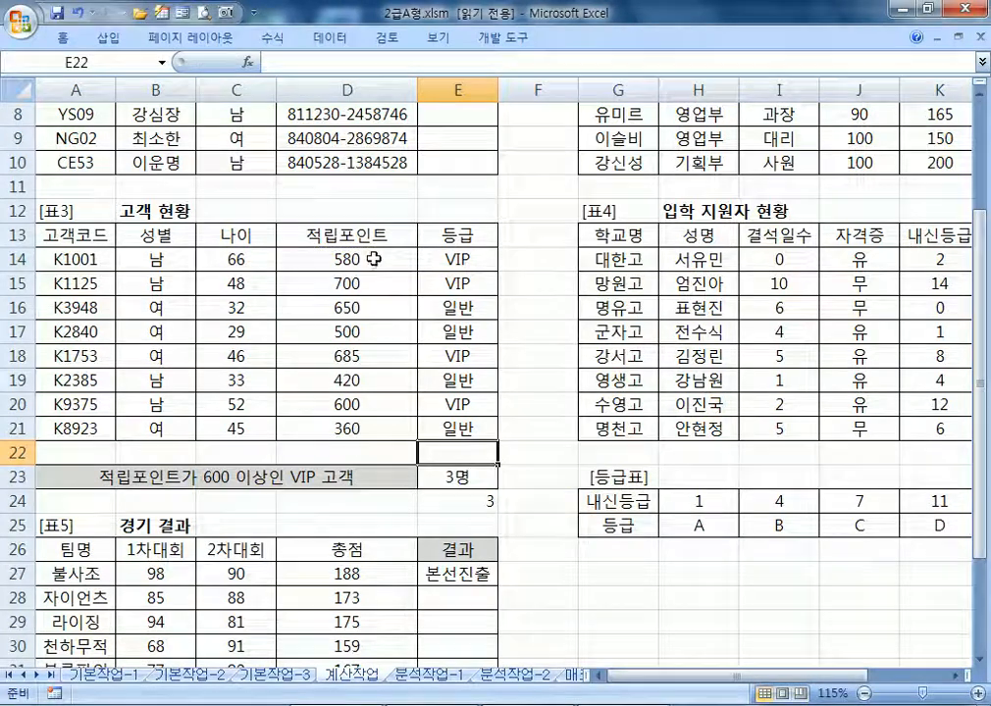
Inspect the first points and grade values, then go to the 분석작업-1 sheet
click(523, 257)
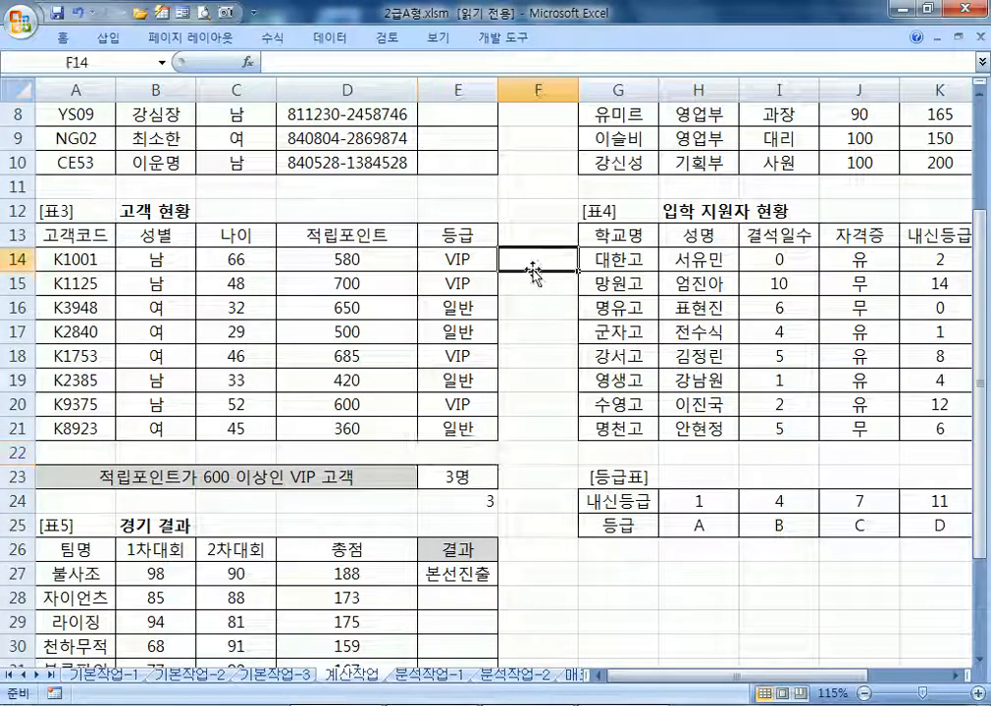
click(354, 260)
click(450, 259)
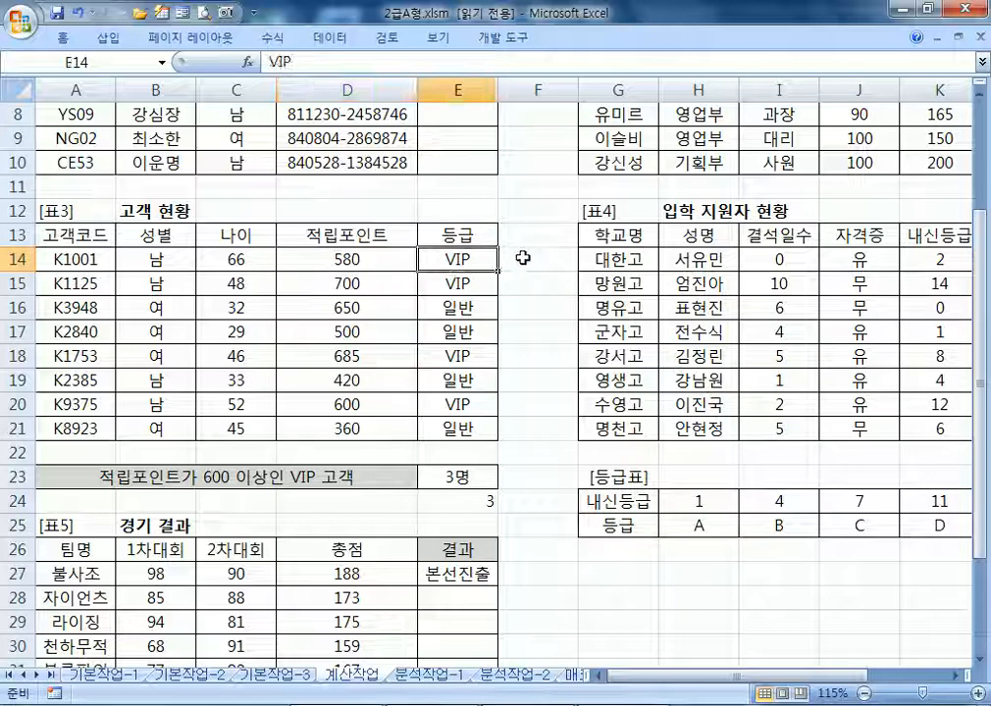
click(523, 257)
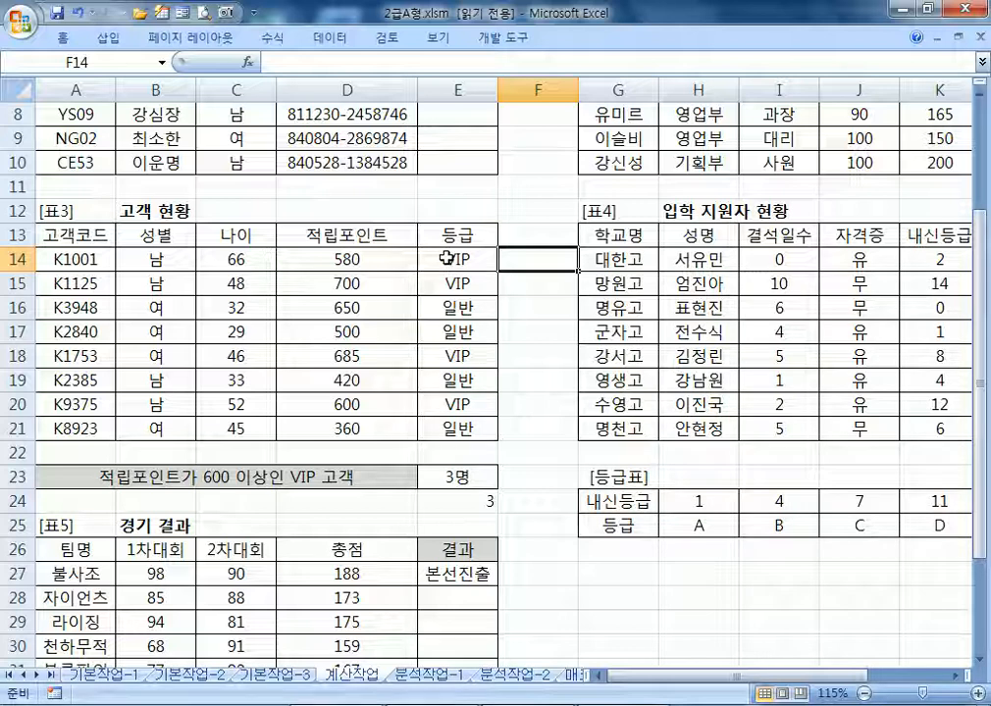
click(364, 257)
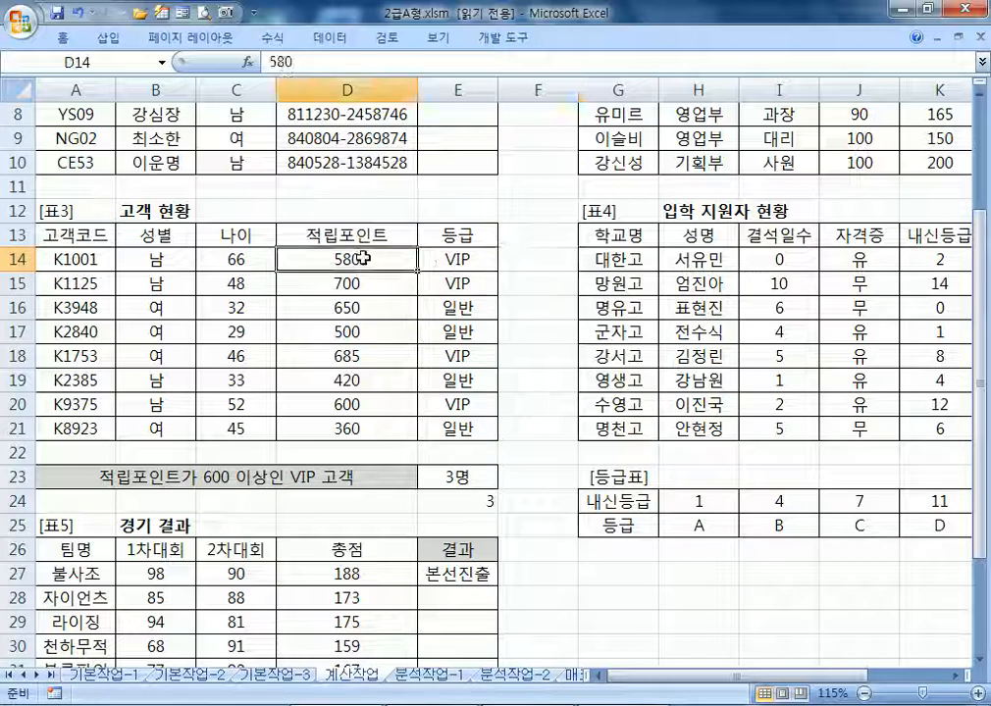
click(513, 257)
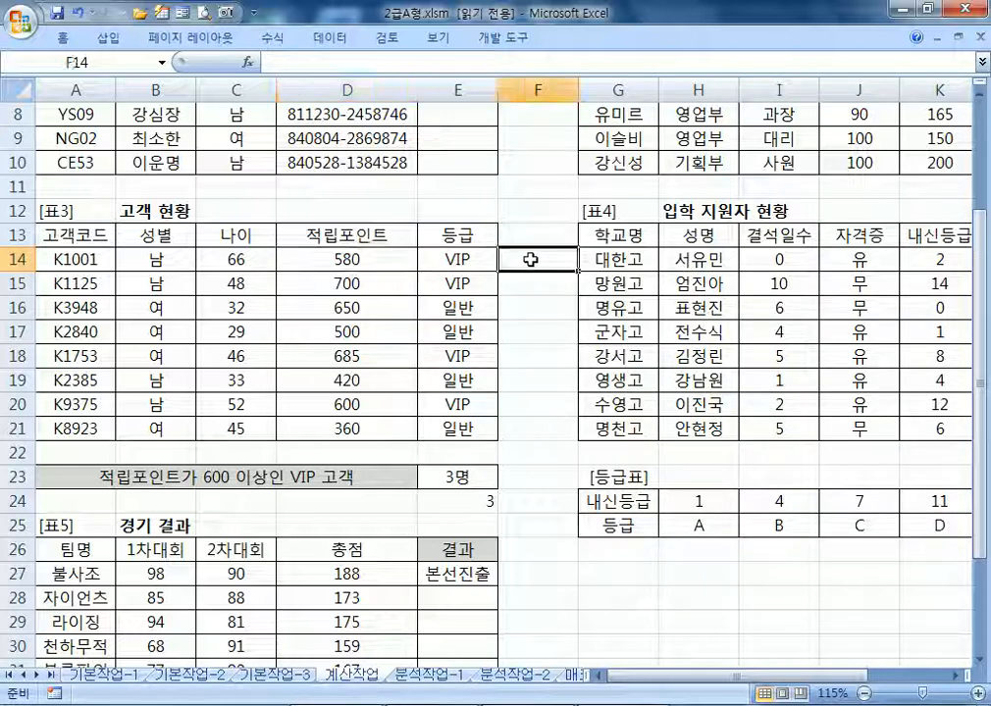
click(463, 454)
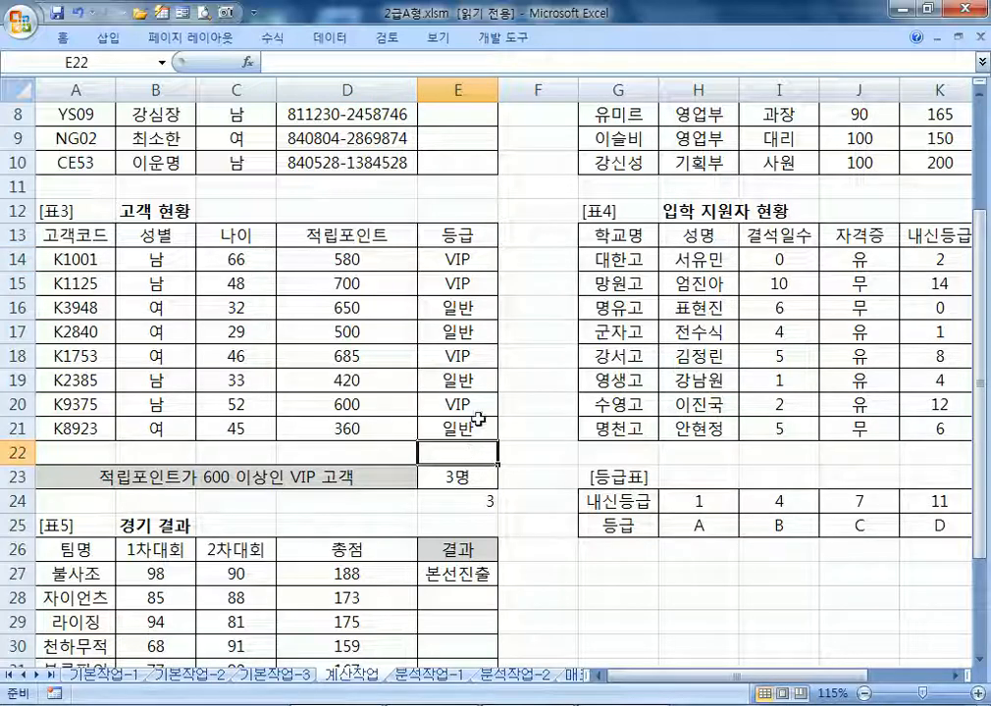
click(525, 262)
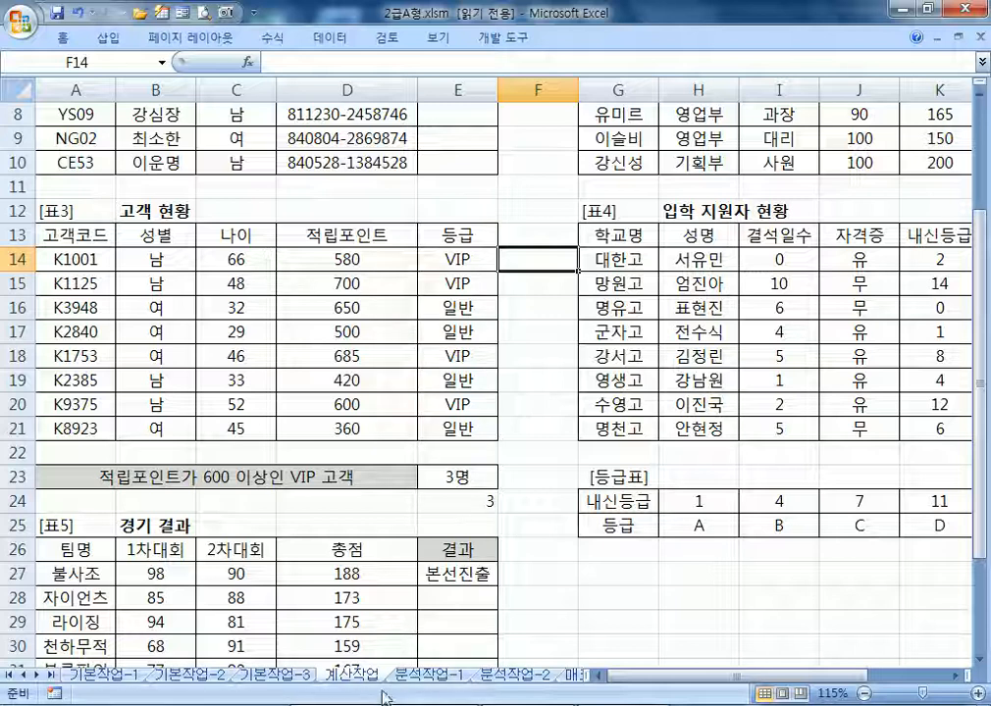
scroll(340, 493, down, 1)
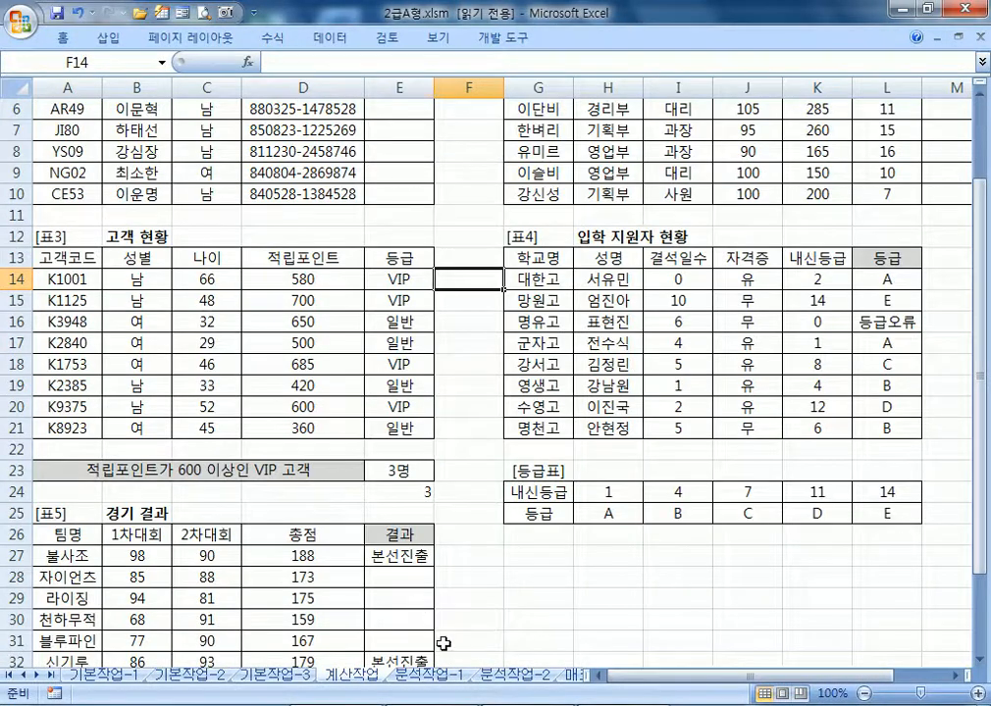
click(440, 677)
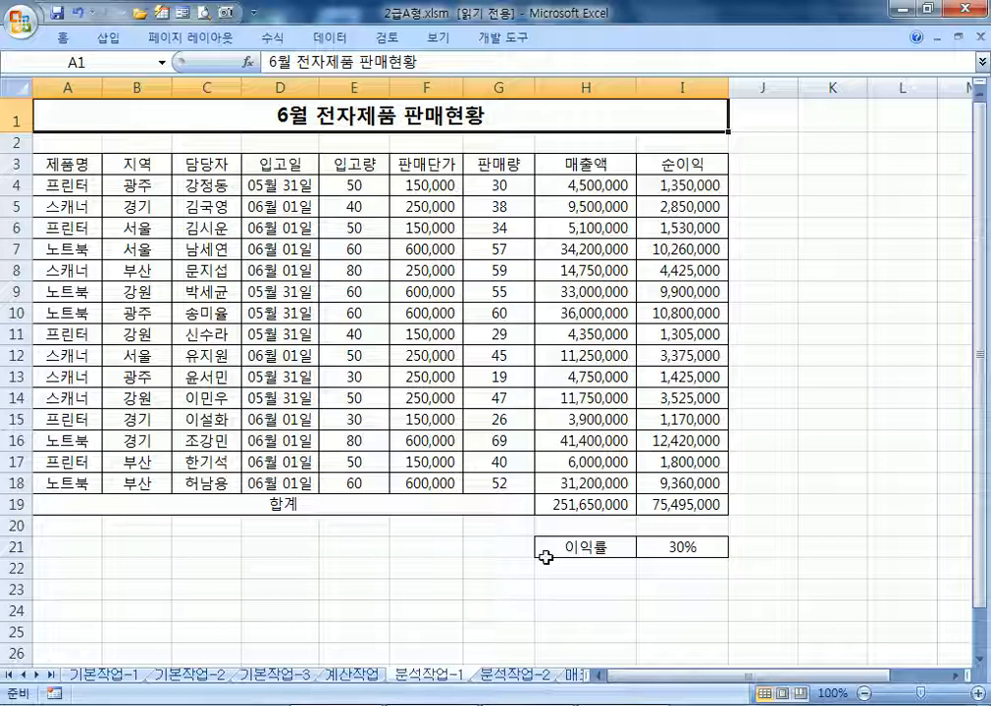
Name the 30% profit-rate cell I21 이익률 via the Name Box
click(706, 548)
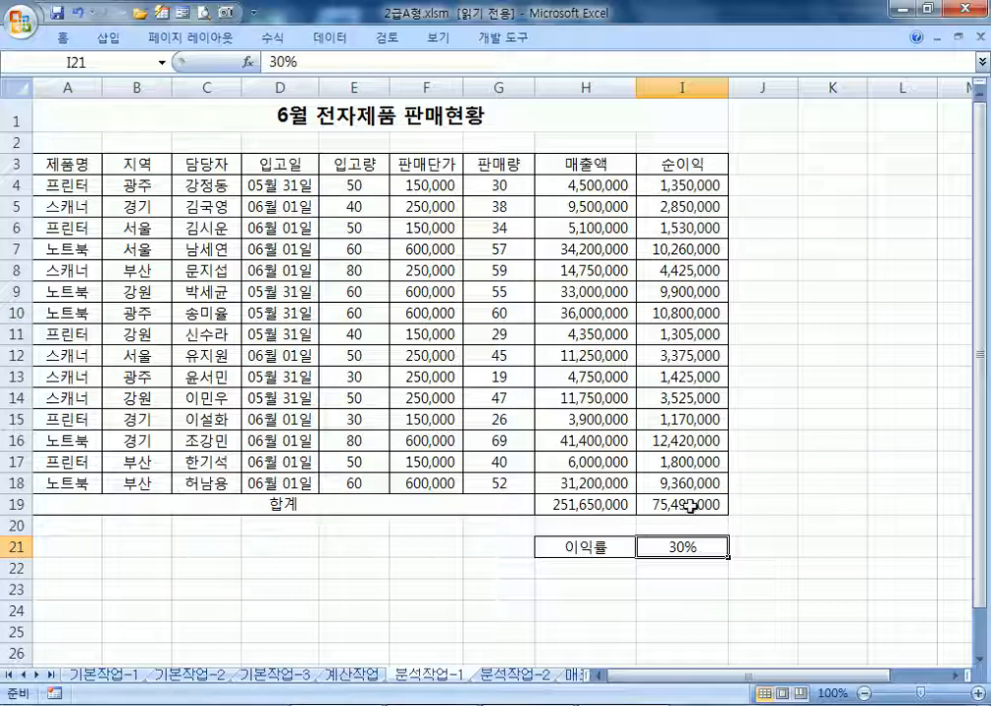
click(690, 506)
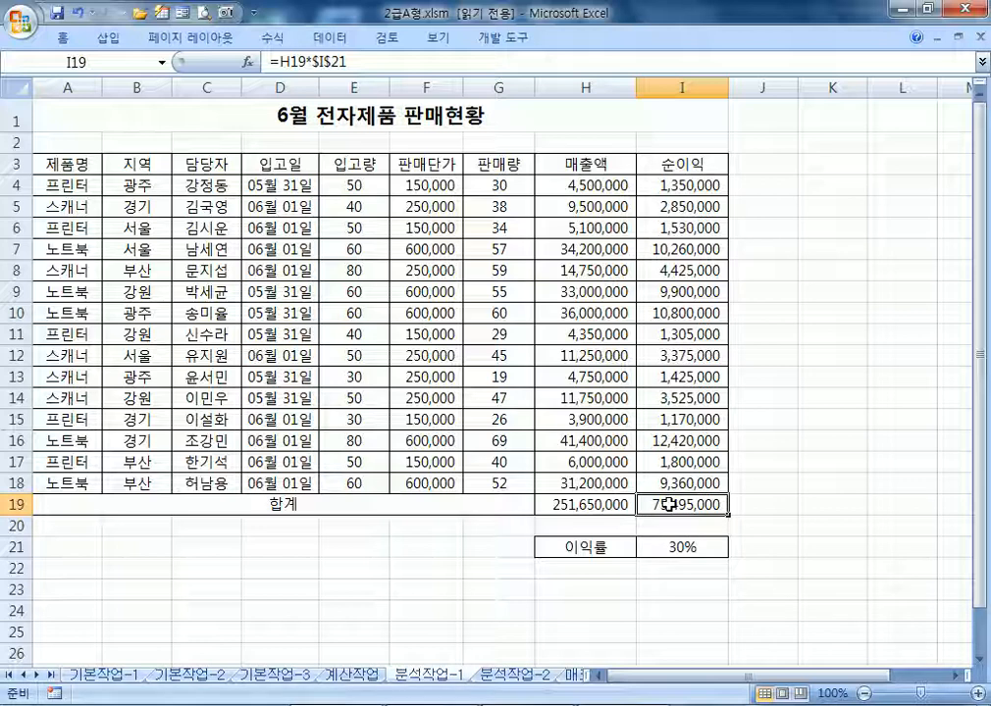
click(668, 540)
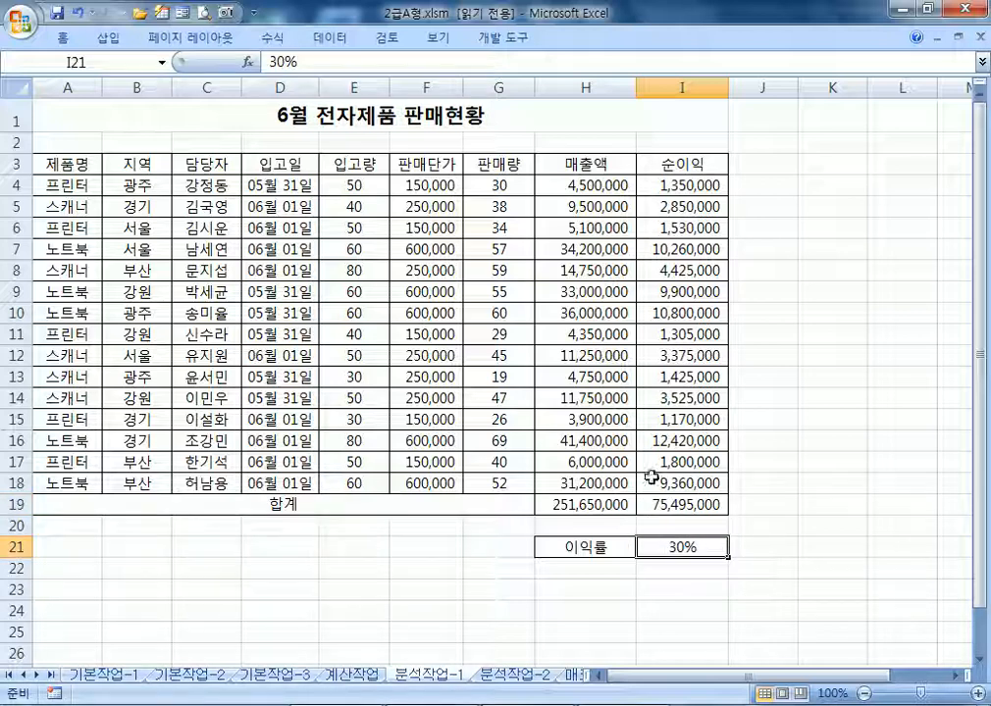
click(121, 67)
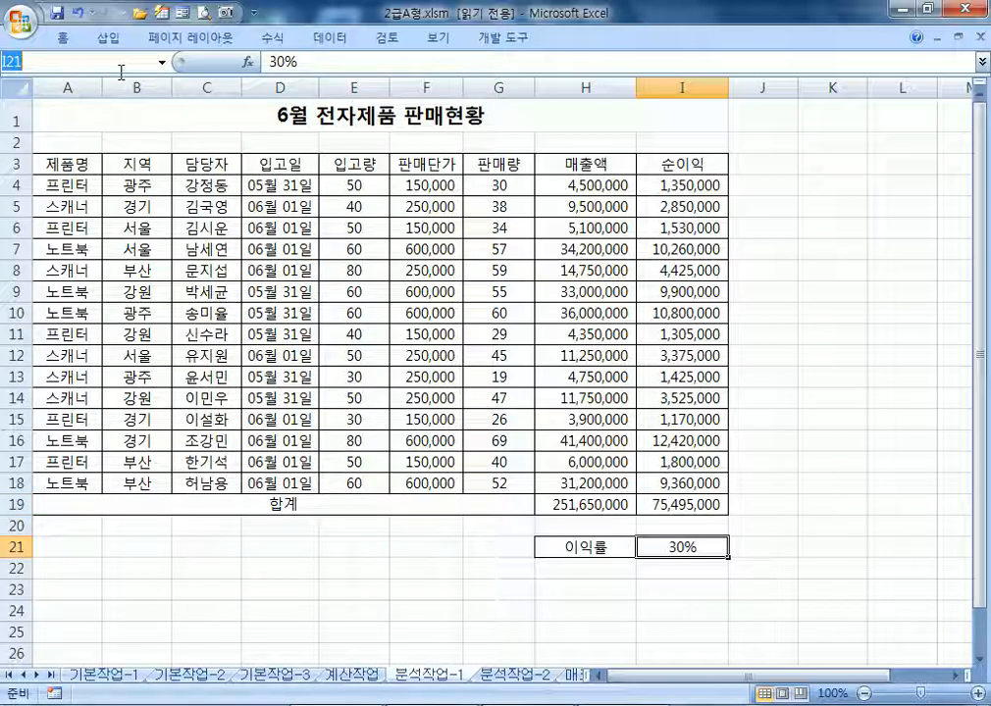
text(이익률)
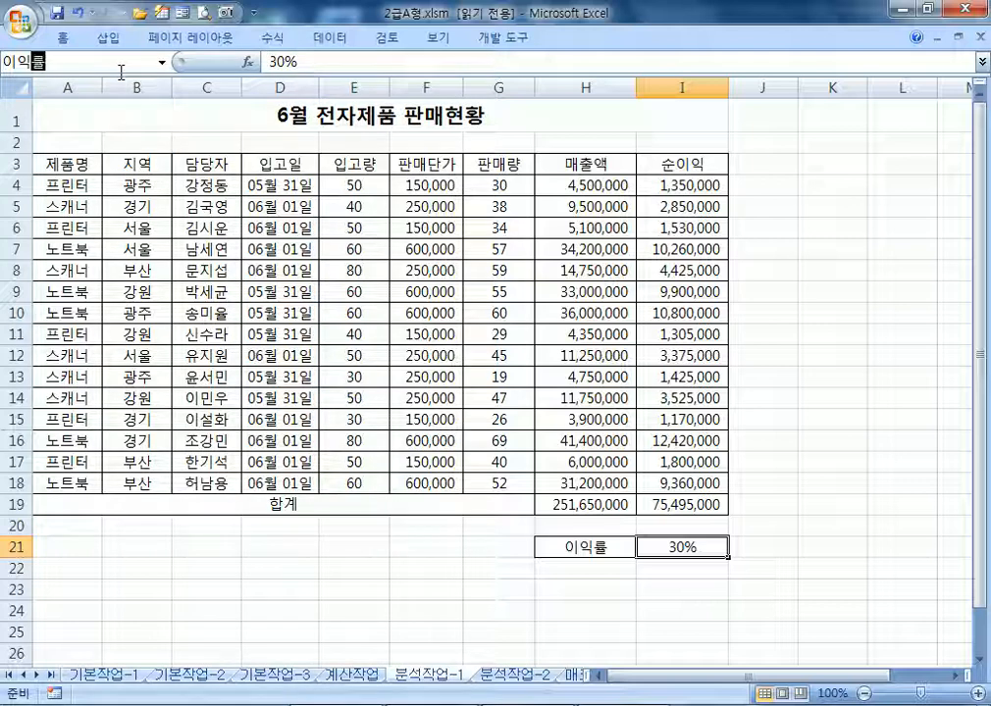
key(Return)
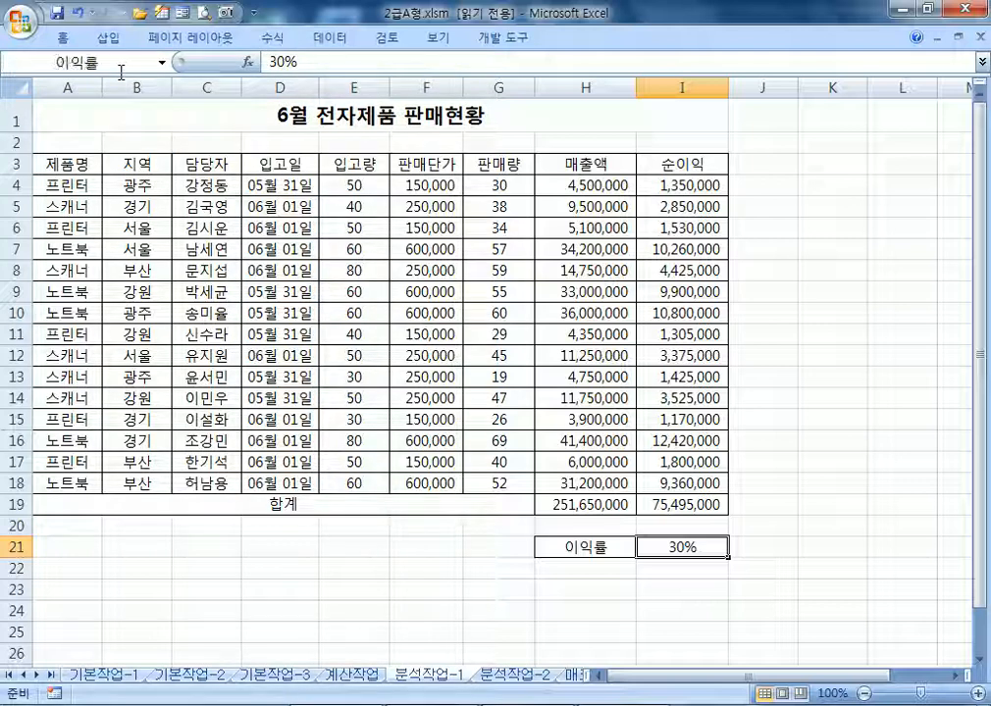
Name the net-profit total cell I19 순이익합계 via the Name Box
click(660, 509)
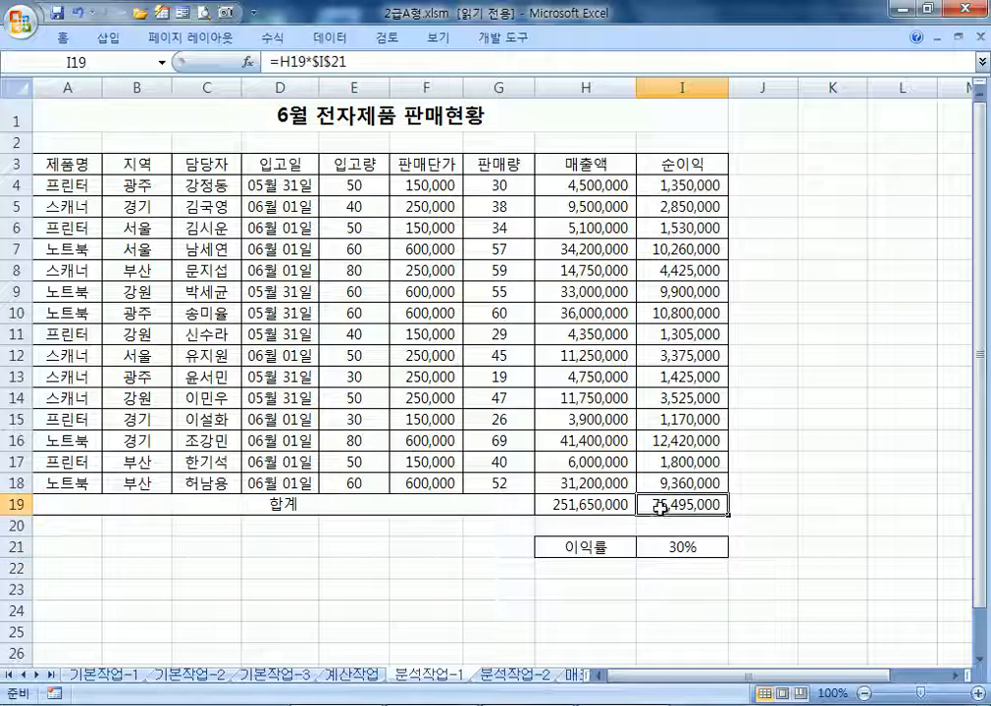
click(120, 63)
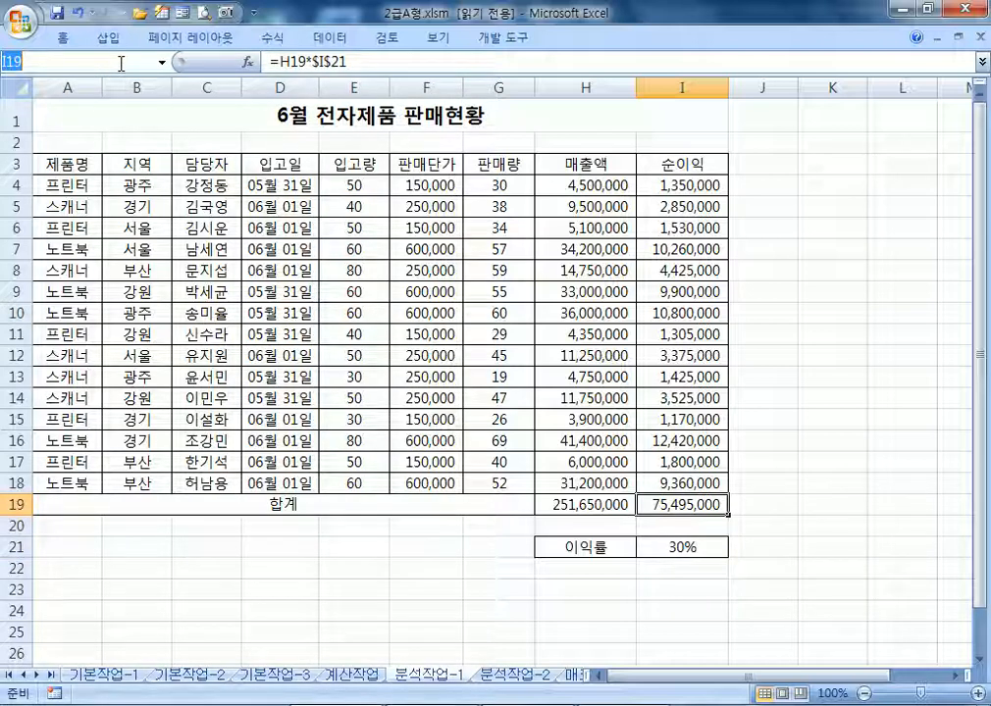
text(순익합ㄱ)
key(BackSpace)
key(BackSpace)
key(BackSpace)
key(BackSpace)
text(순이익합계)
key(Return)
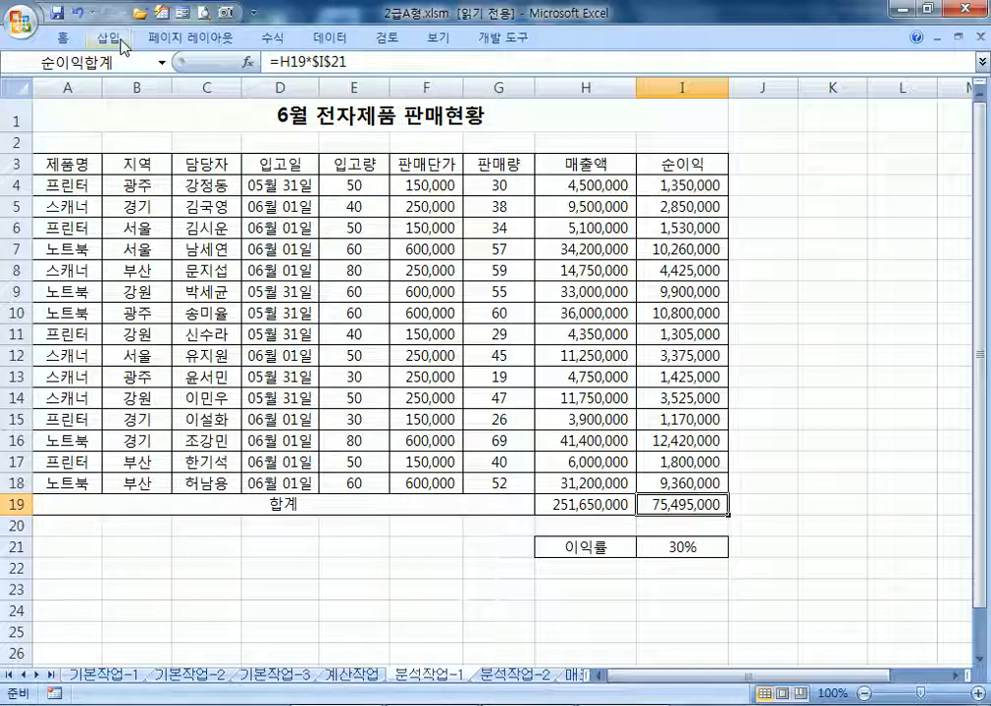
Verify the names on I21 and I19, then reselect I21 and restore the collapsed ribbon
click(667, 547)
click(663, 504)
click(681, 546)
click(683, 505)
click(677, 547)
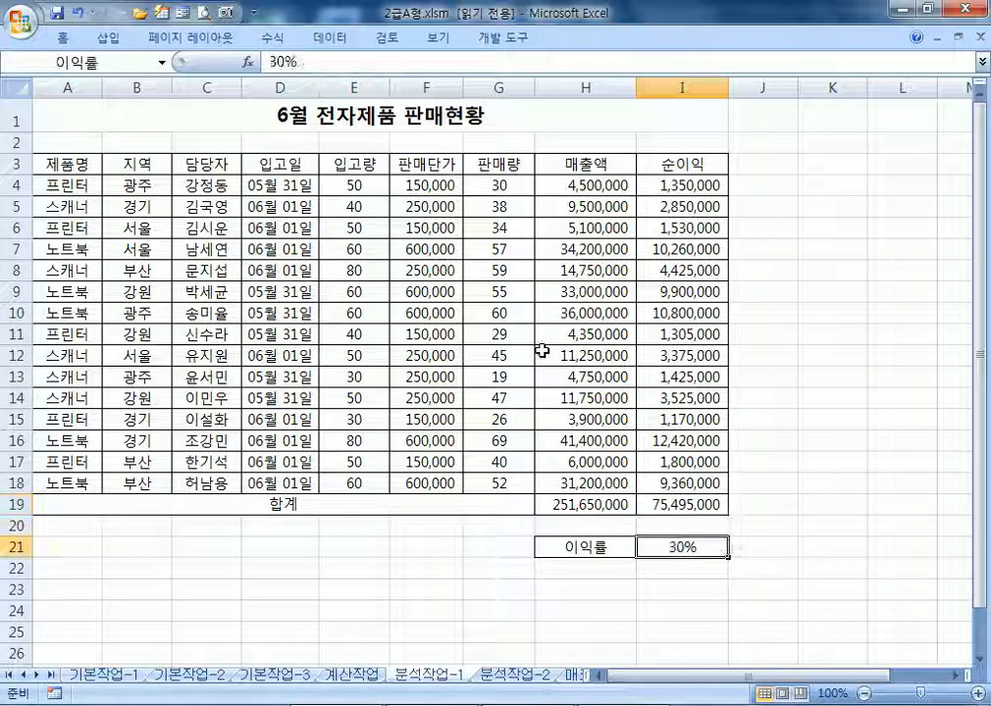
double_click(47, 39)
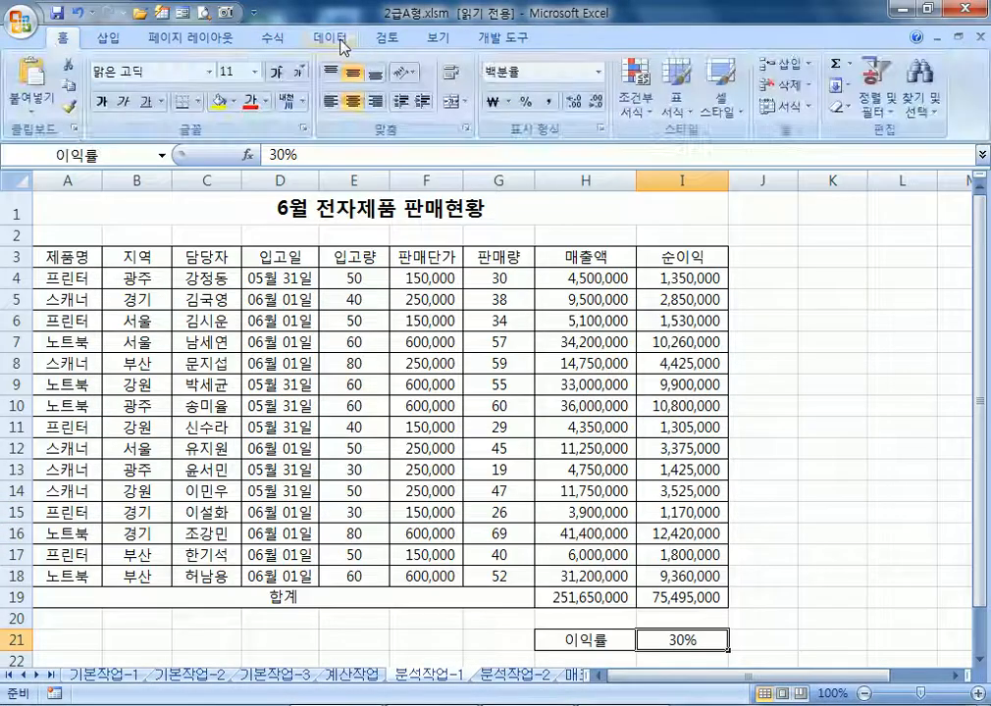
click(339, 39)
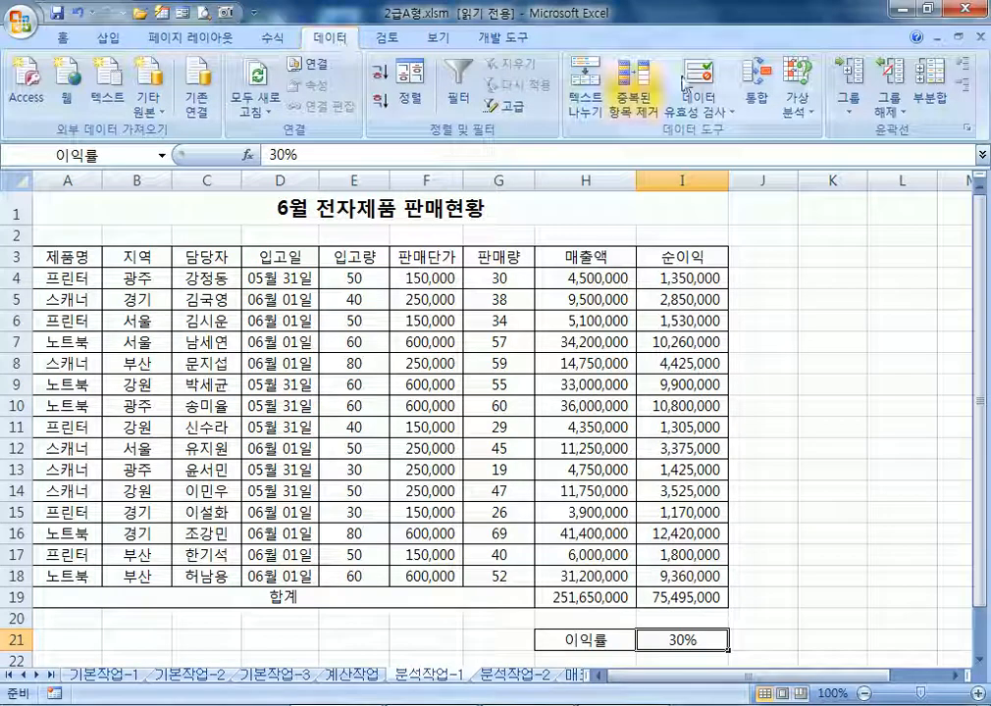
Add a scenario named 이익률증가 with changing cell I21 and enter 0.35 as its value
click(811, 123)
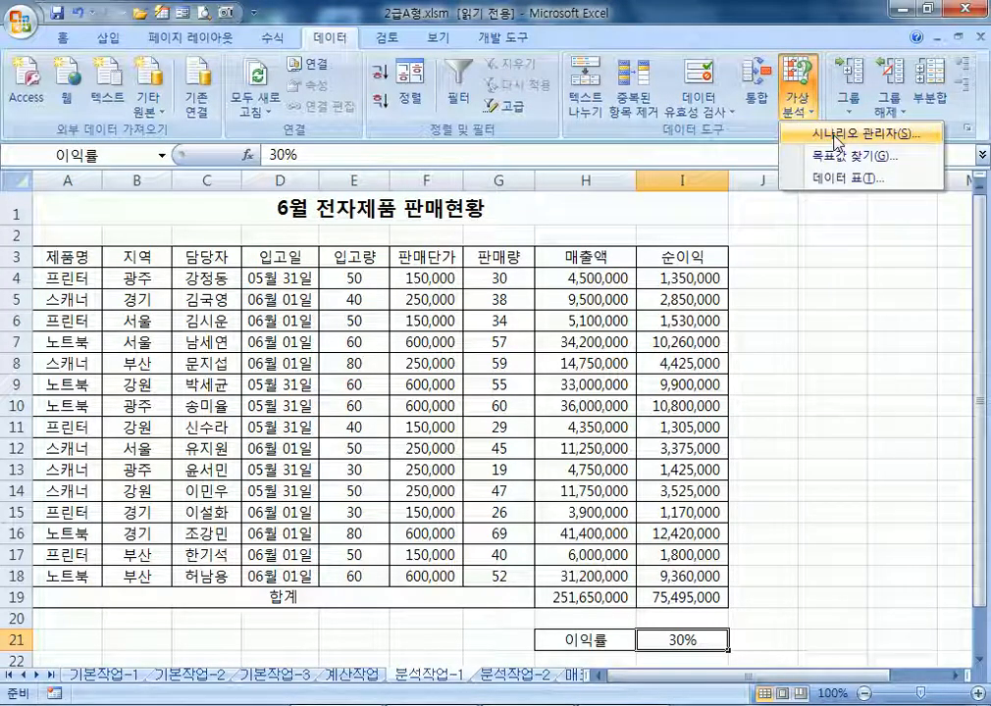
click(837, 134)
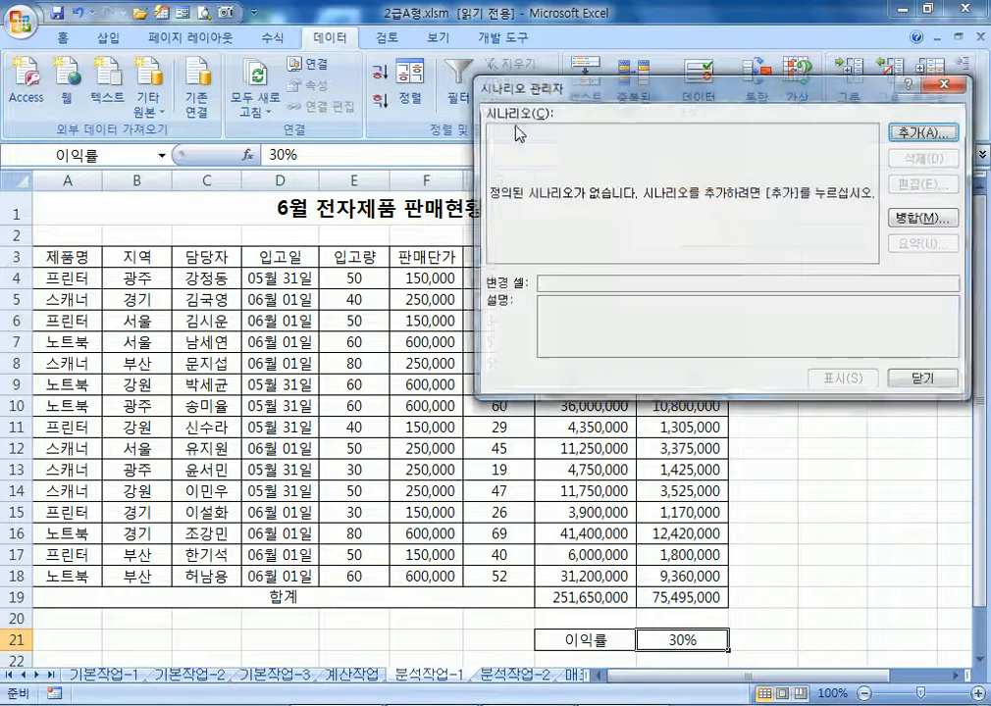
click(901, 135)
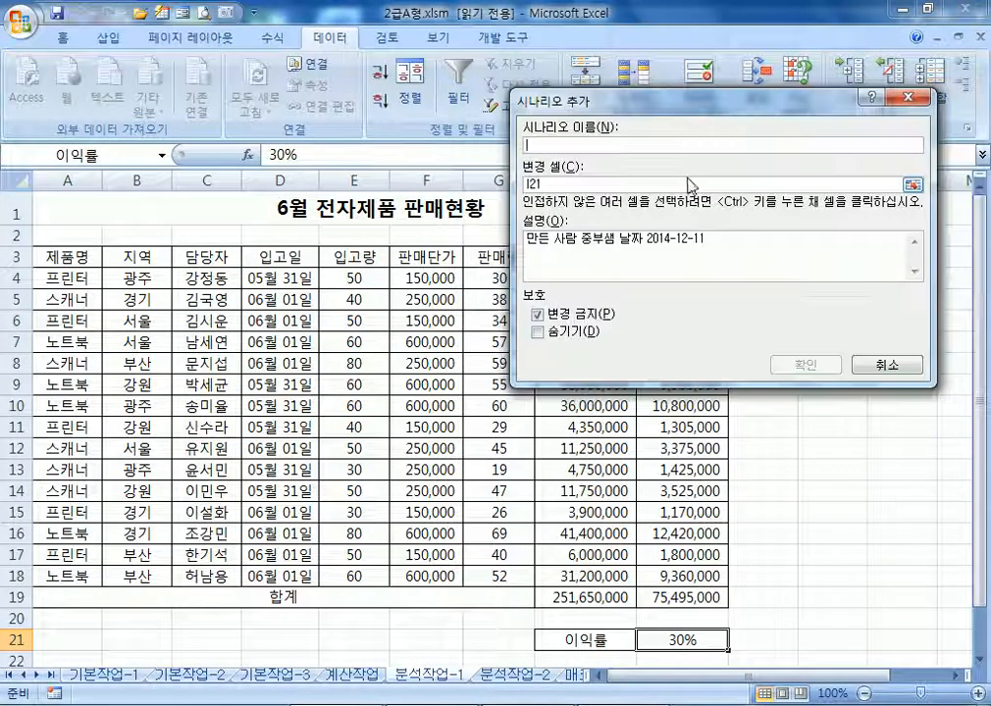
text(이익)
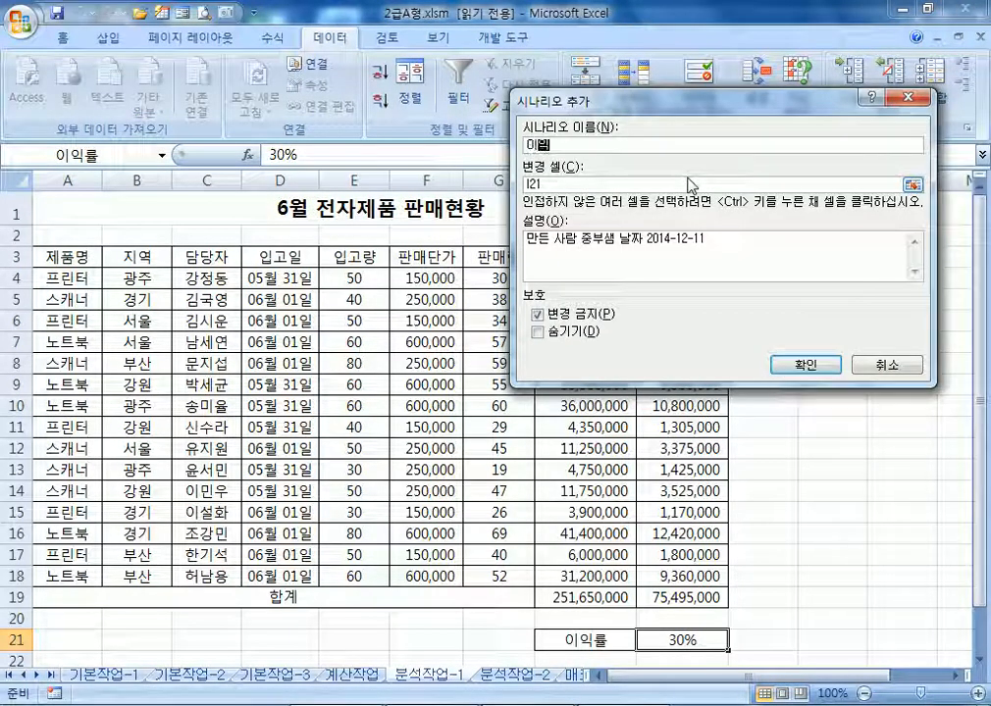
text(률증가)
key(Tab)
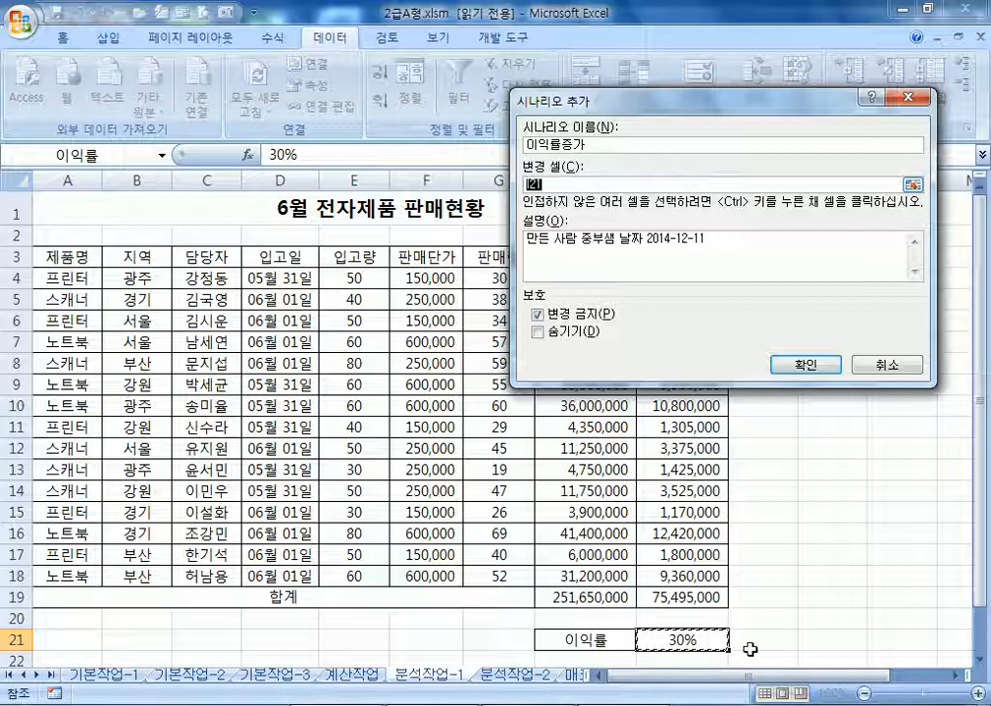
scroll(692, 650, down, 3)
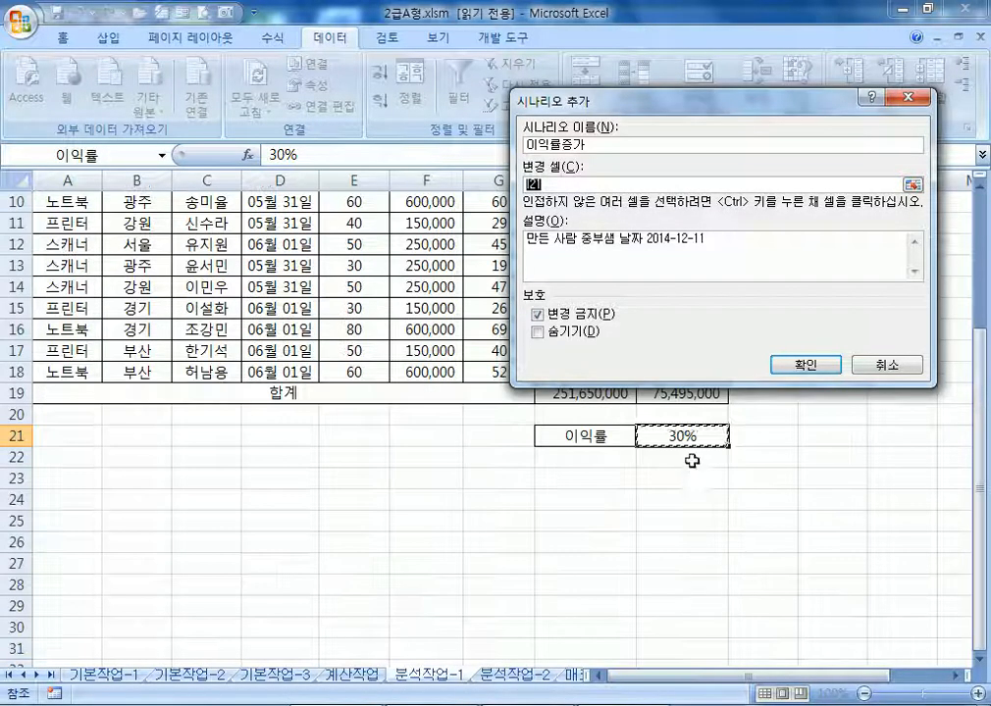
click(806, 365)
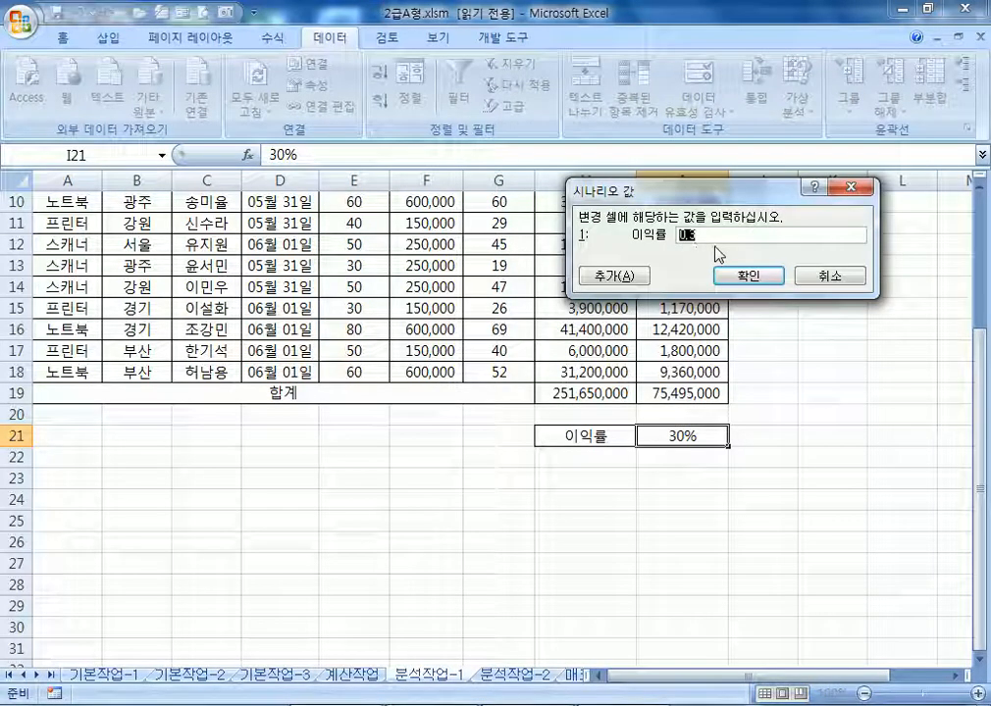
text(0..35)
key(Left)
key(Left)
key(BackSpace)
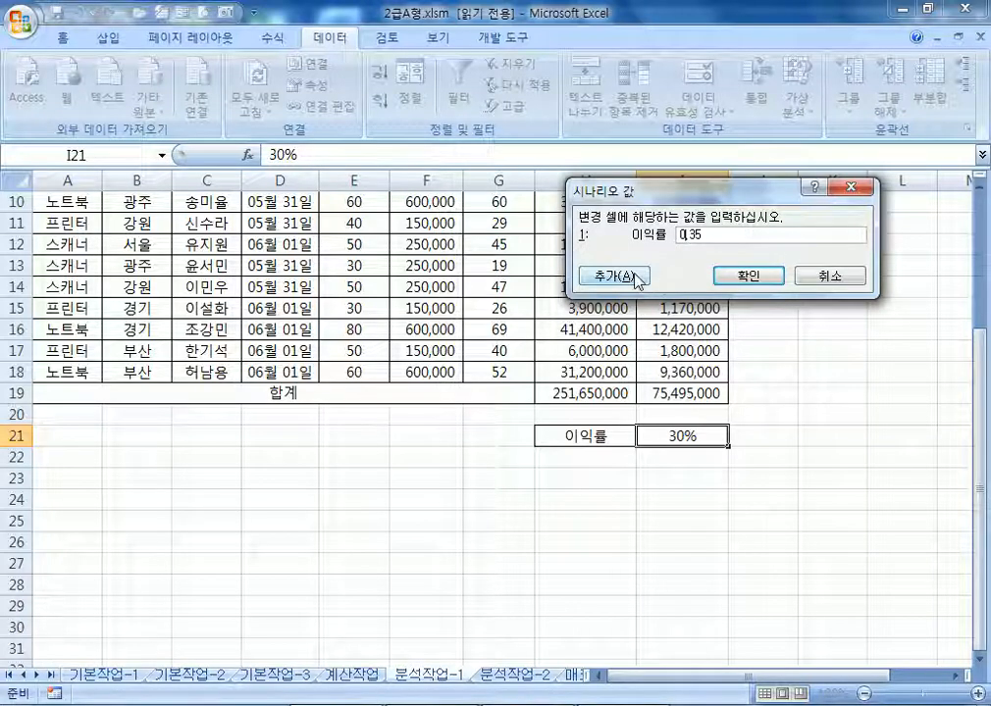
Add a second scenario 이익률감소 on changing cell I21 with a value of 25%
click(589, 278)
click(621, 144)
text(뵘익률감소)
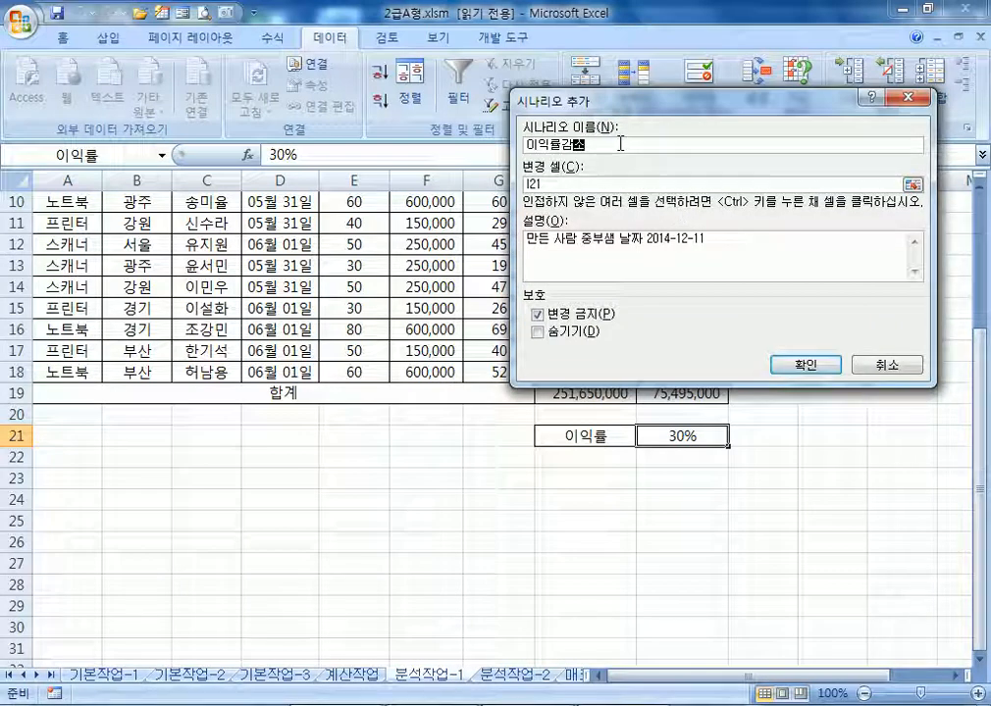
key(Tab)
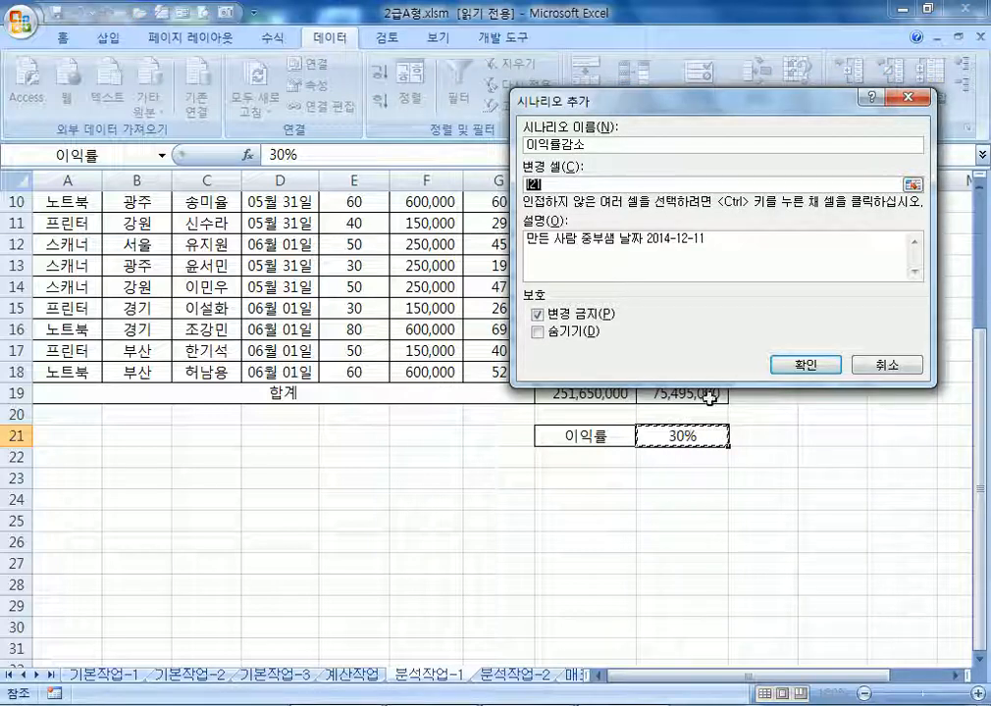
click(820, 366)
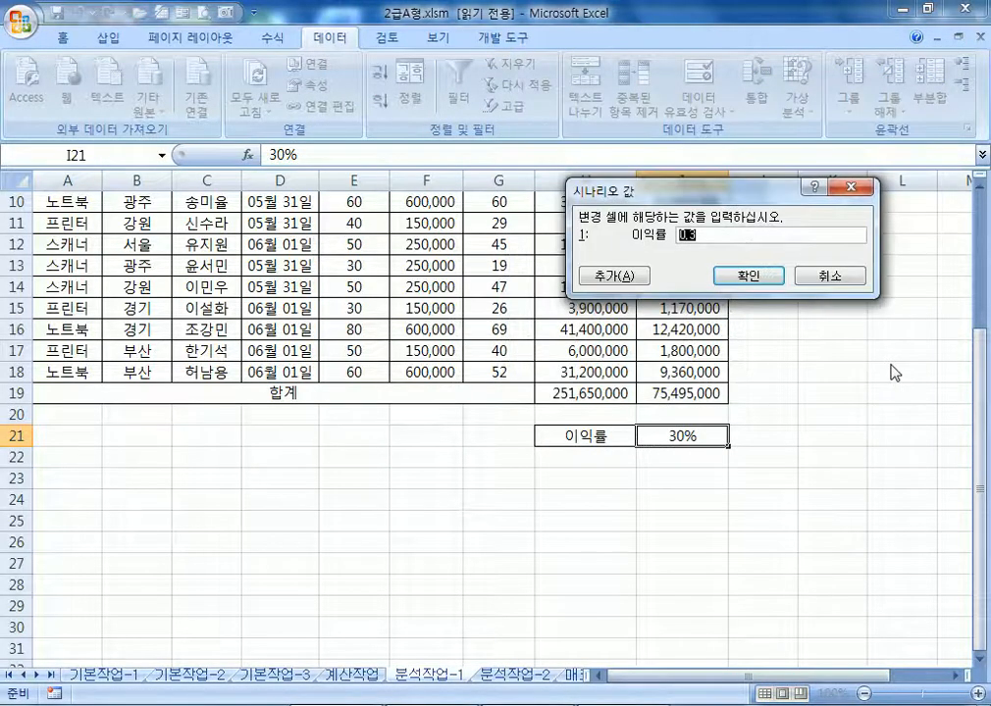
text(25)
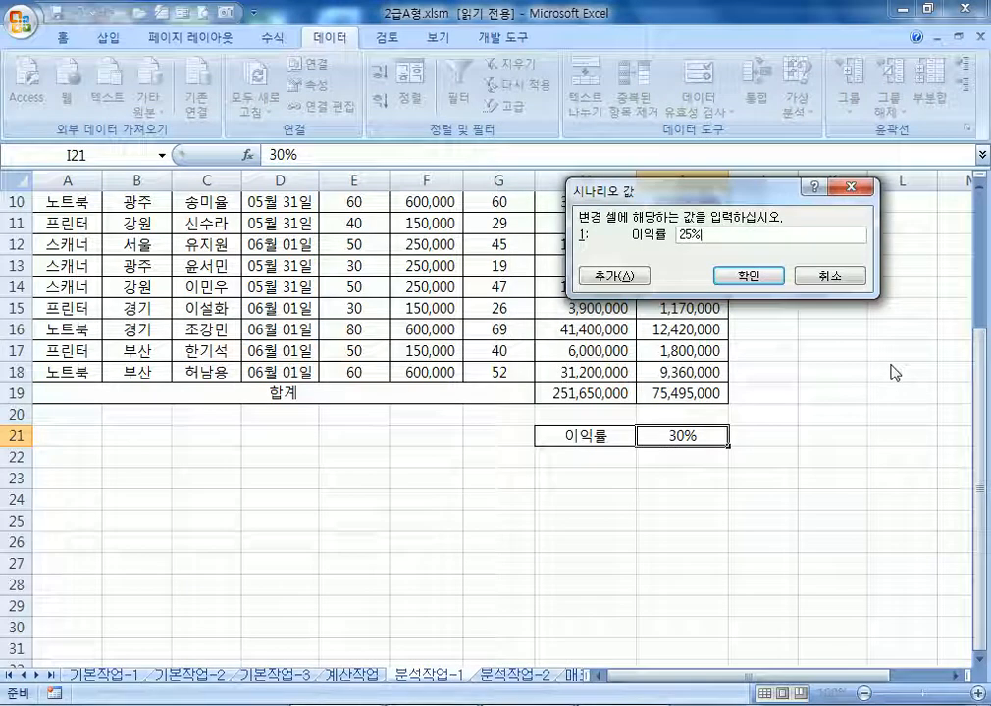
click(747, 278)
click(633, 130)
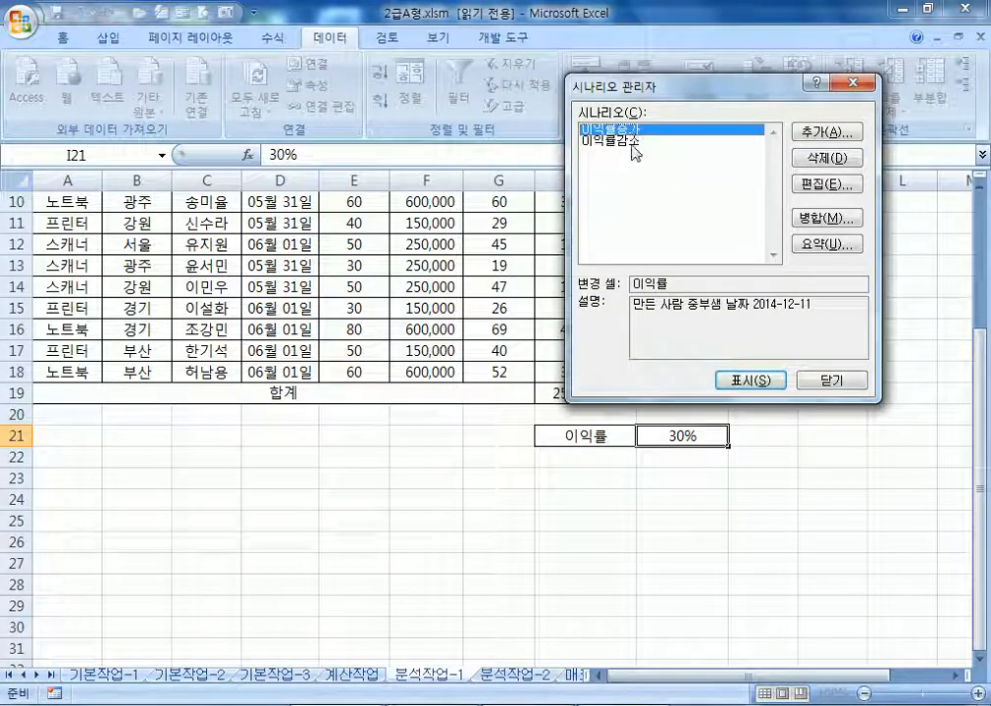
click(635, 140)
click(635, 130)
click(637, 141)
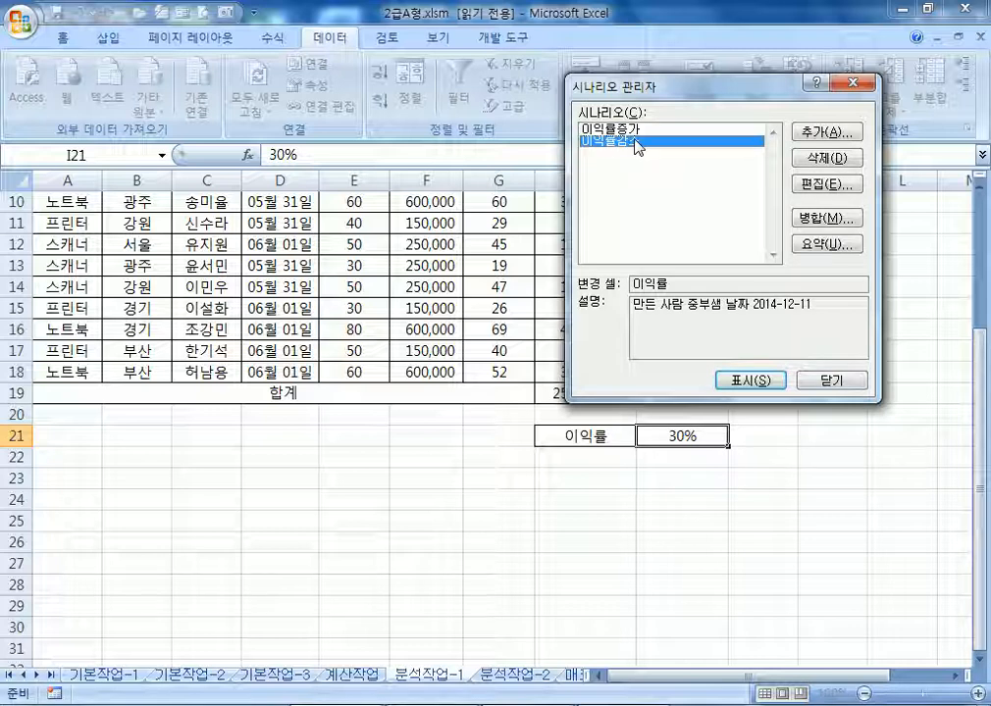
click(639, 129)
click(639, 141)
click(639, 130)
click(644, 141)
click(637, 129)
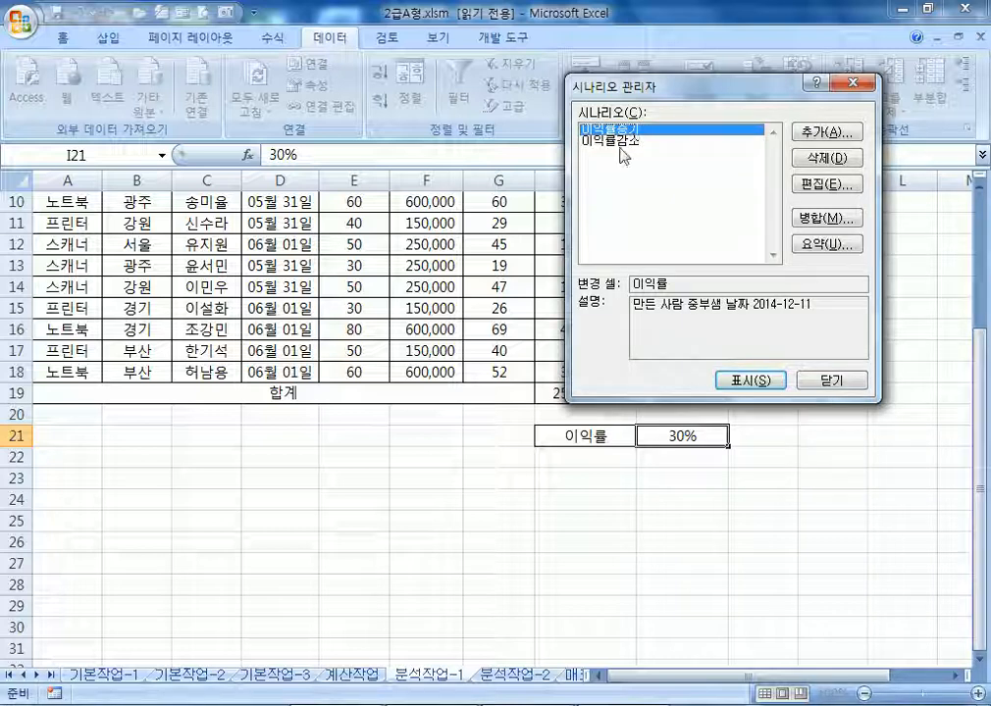
click(622, 143)
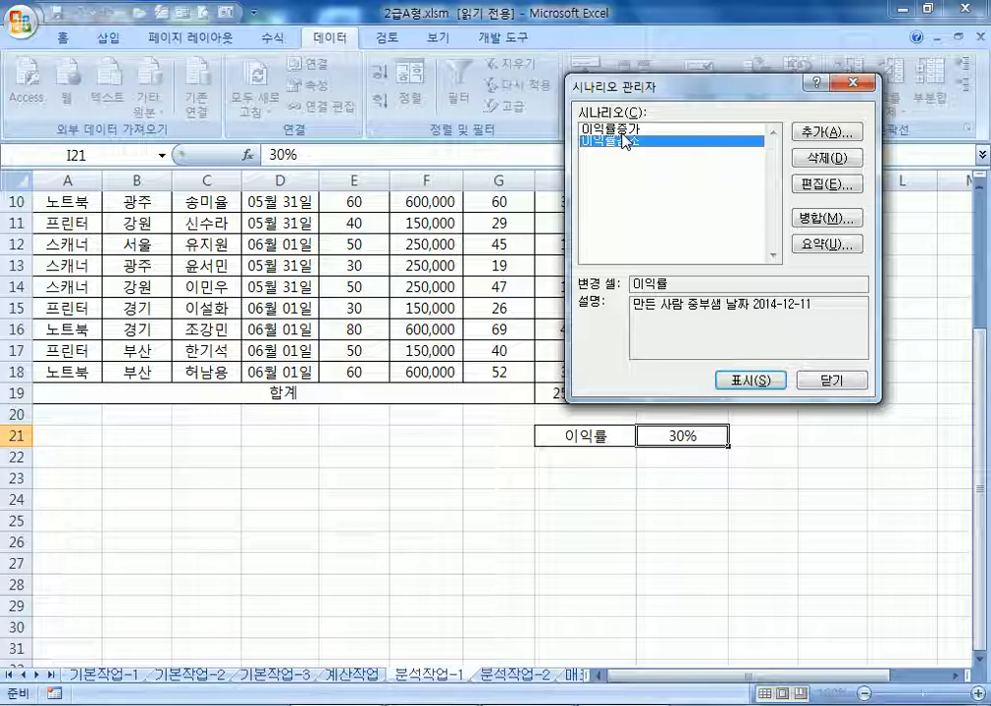
click(675, 132)
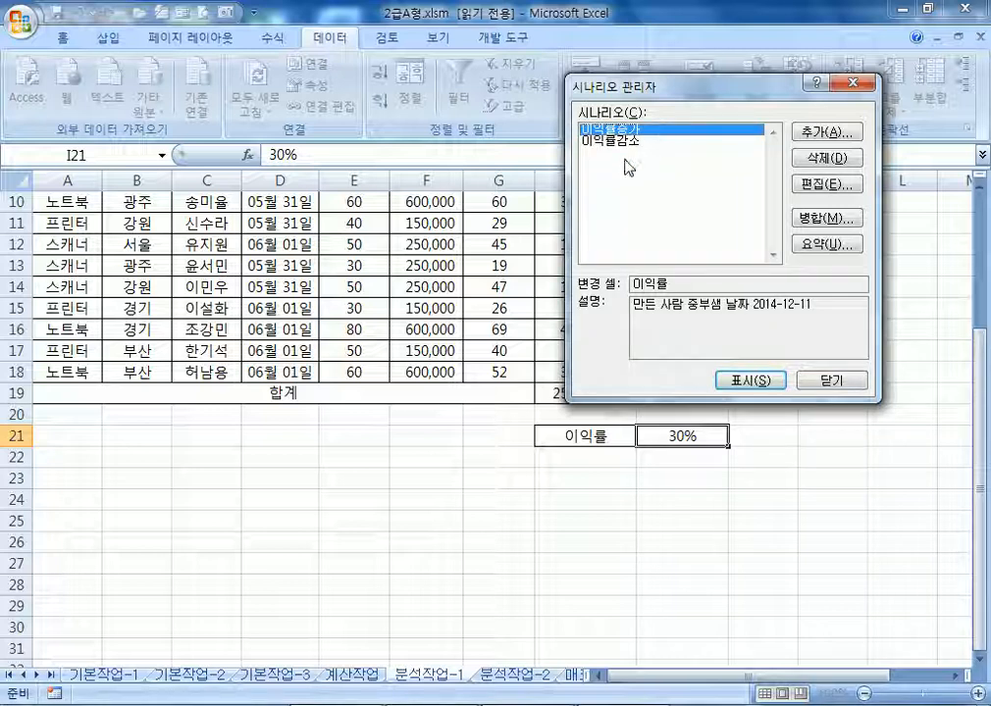
click(618, 144)
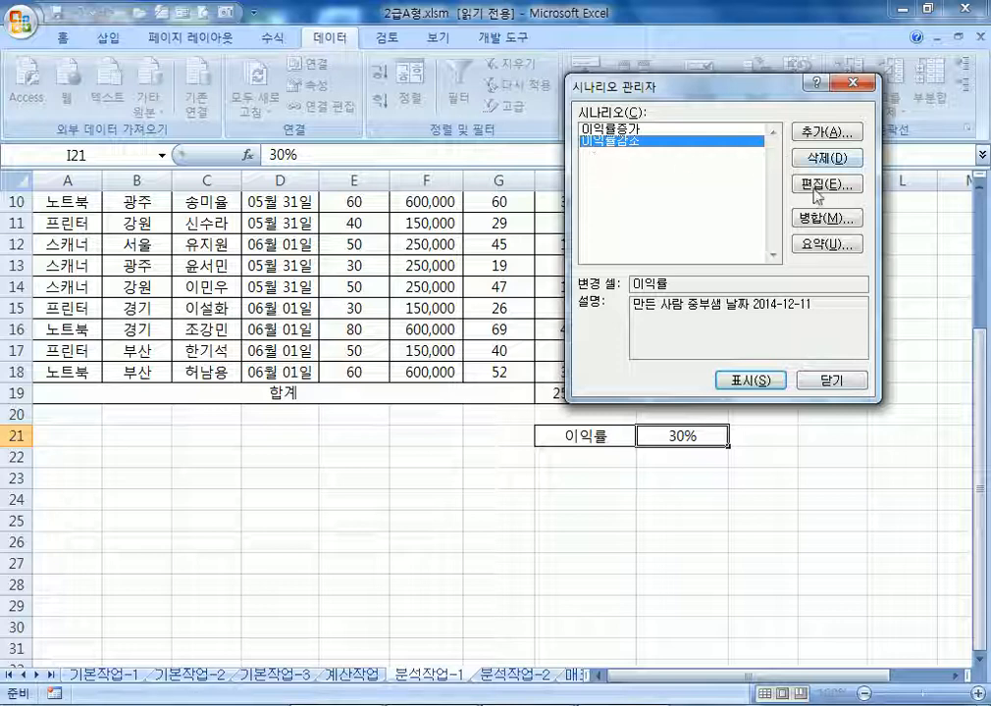
Generate a scenario summary report using the 순이익합계 total in I19 as the result cell
click(813, 253)
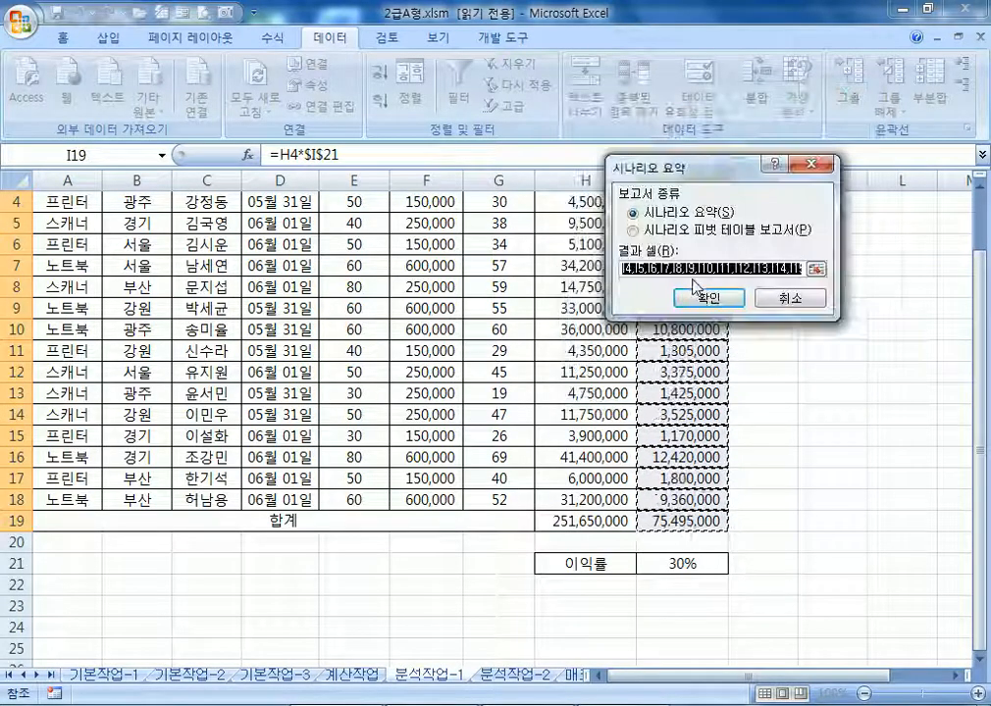
drag(726, 166, 814, 46)
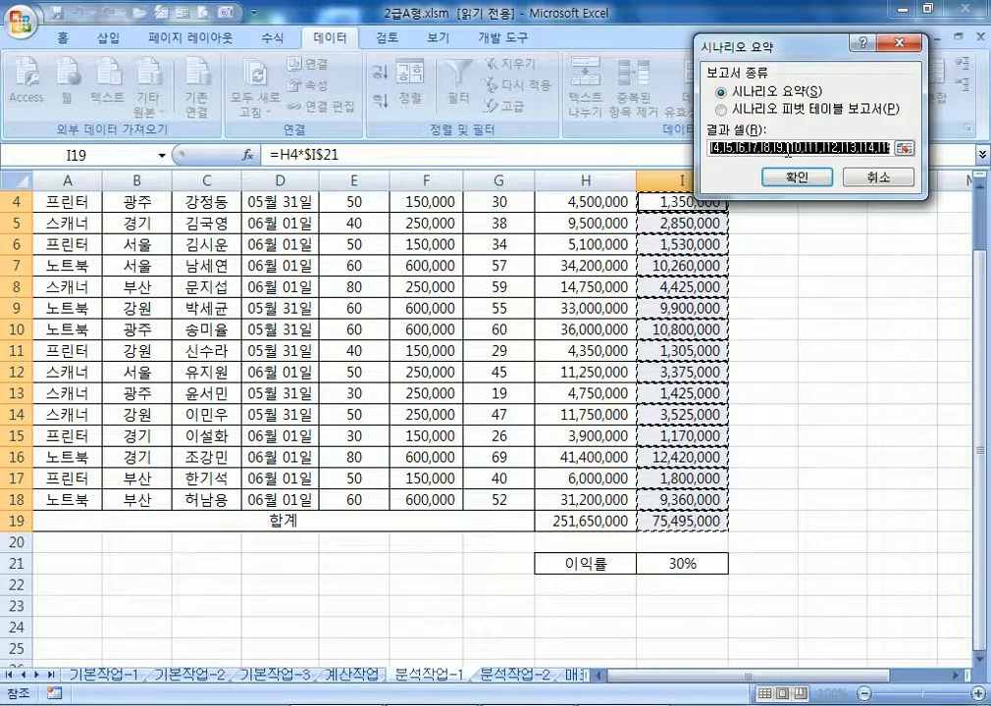
click(665, 522)
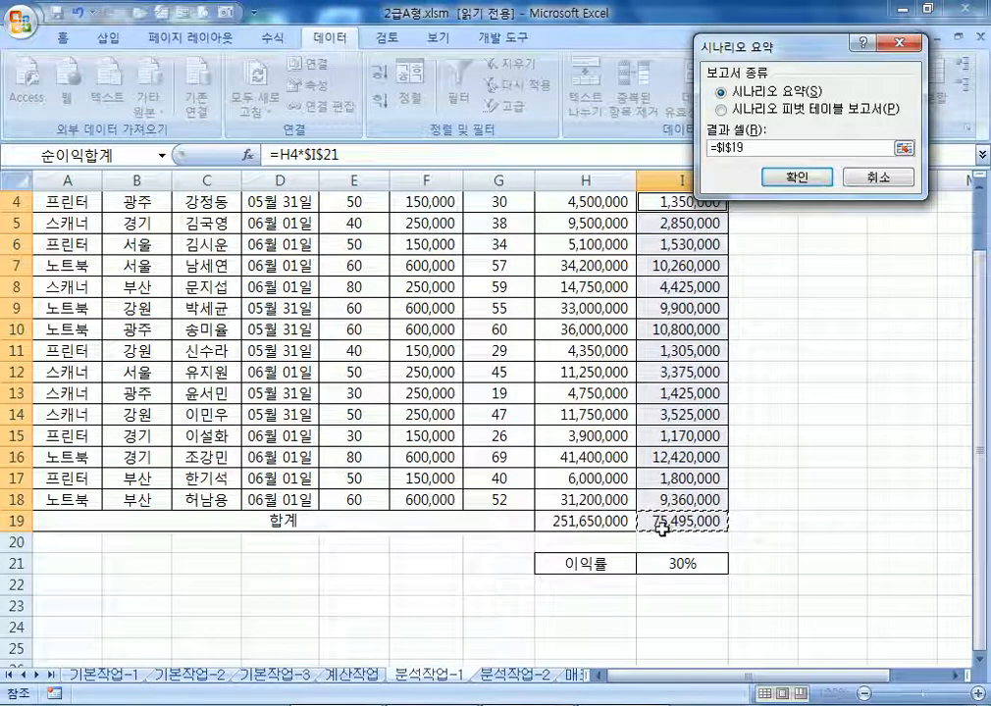
drag(682, 201, 648, 521)
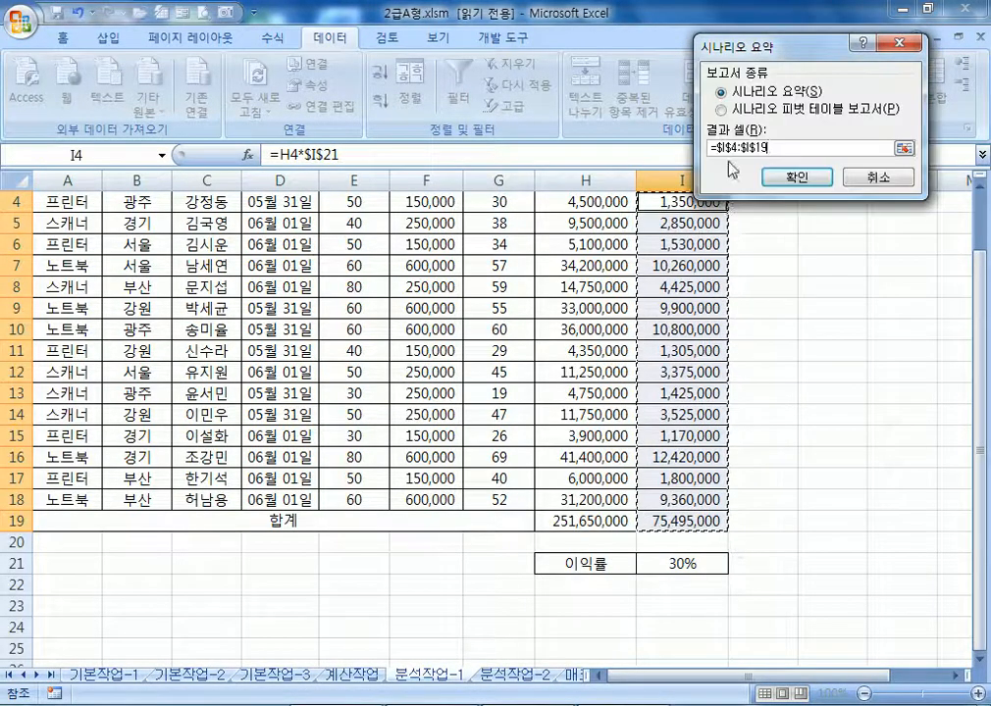
click(663, 522)
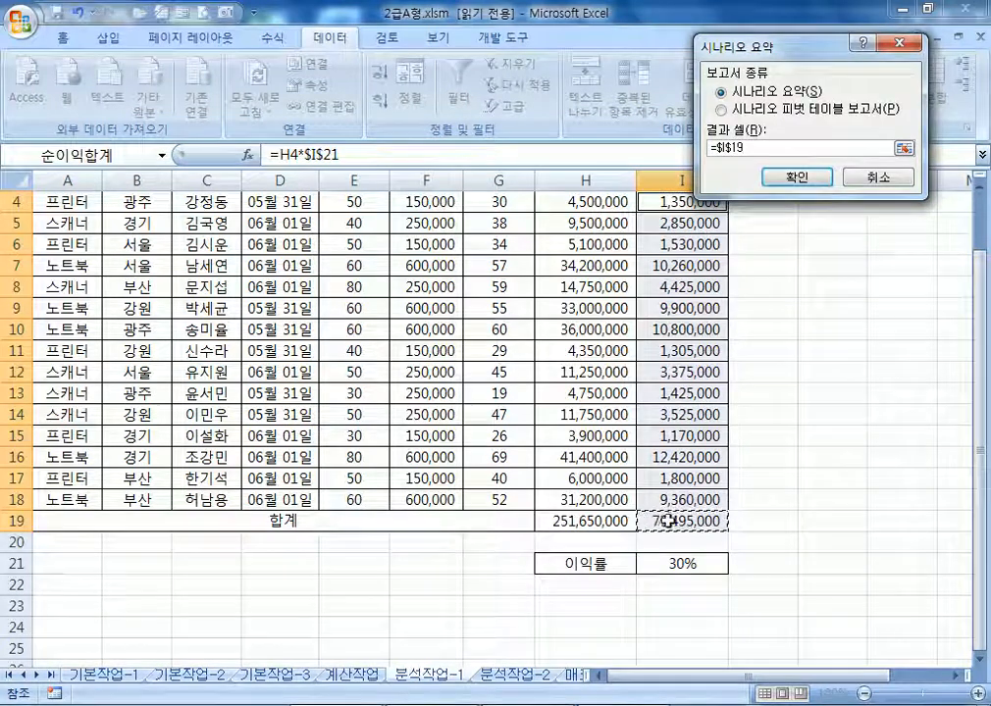
click(791, 178)
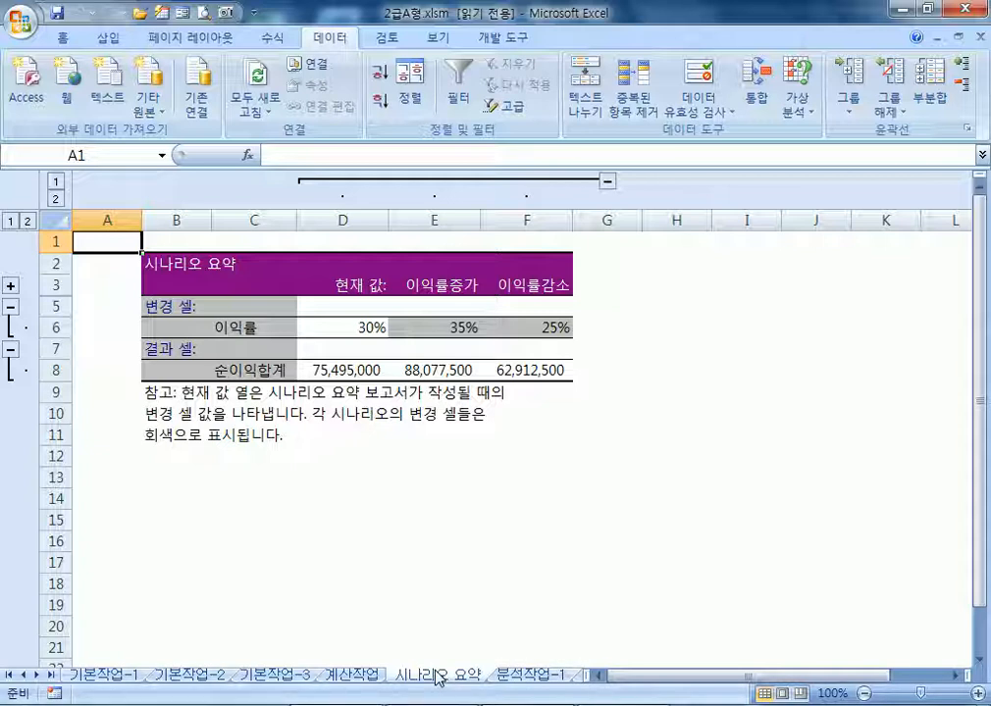
Look over the report's current and scenario columns, then move to the 분석작업-2 score sheet
click(343, 218)
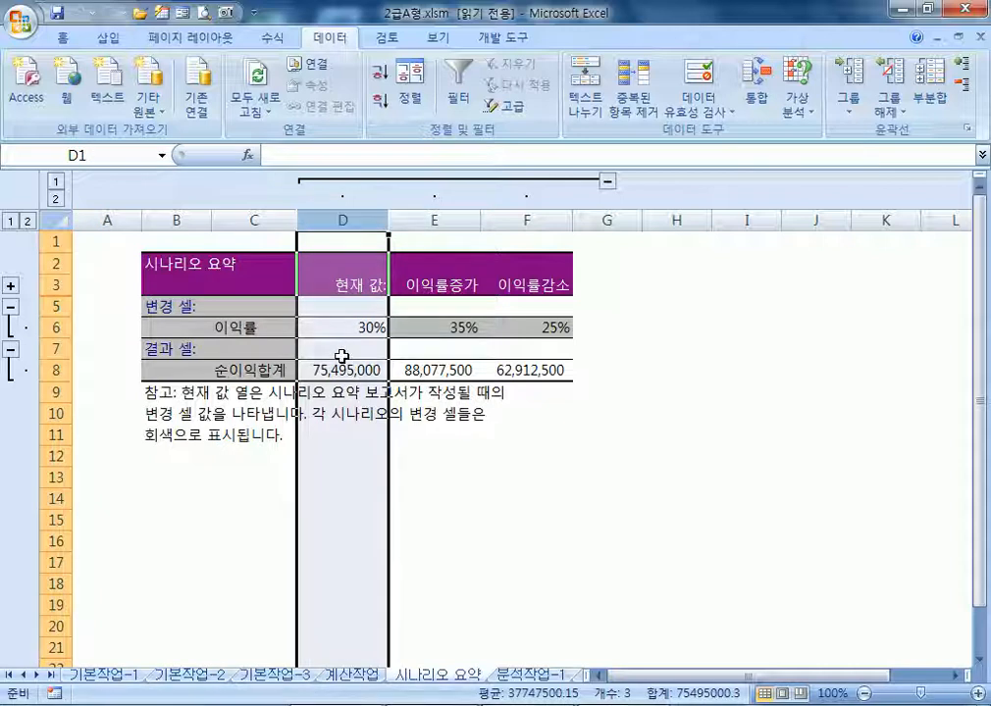
drag(435, 219, 526, 219)
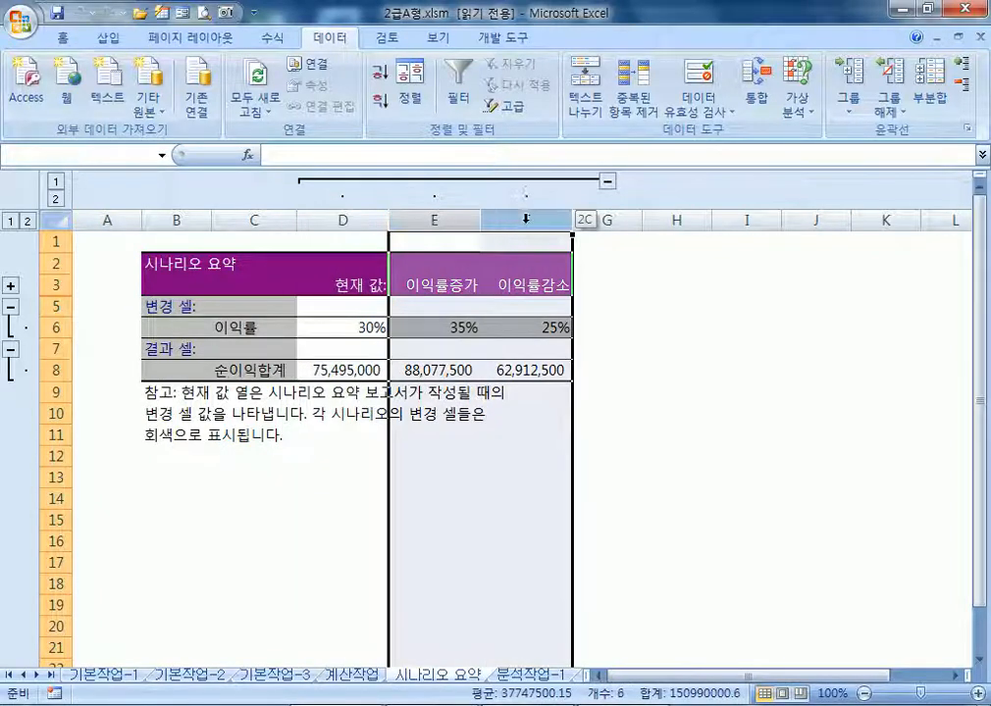
click(524, 457)
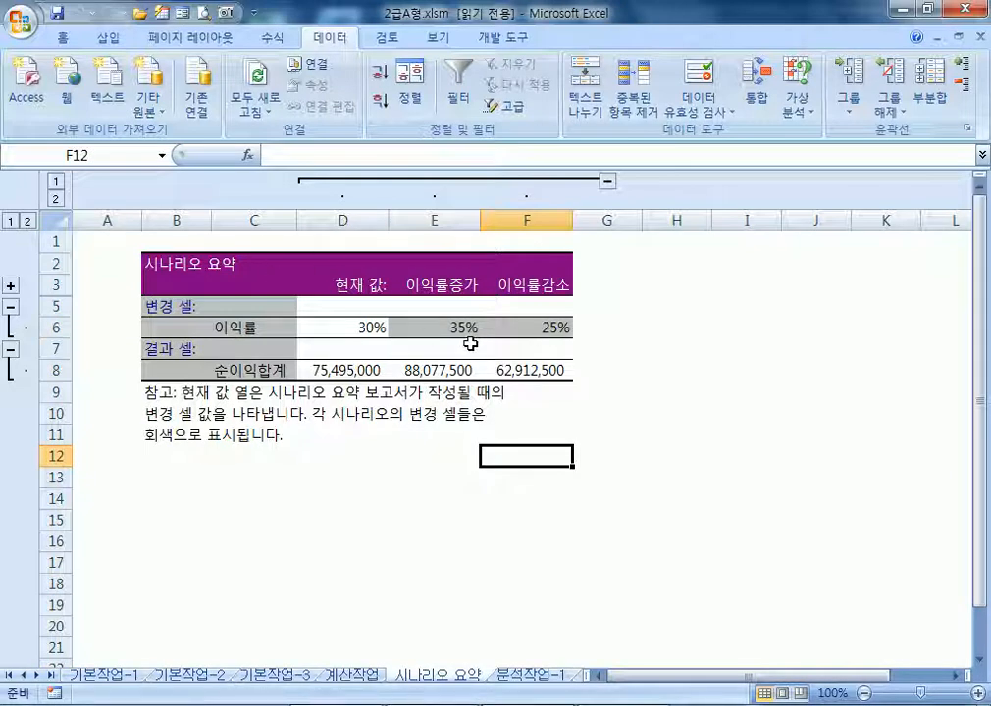
click(257, 329)
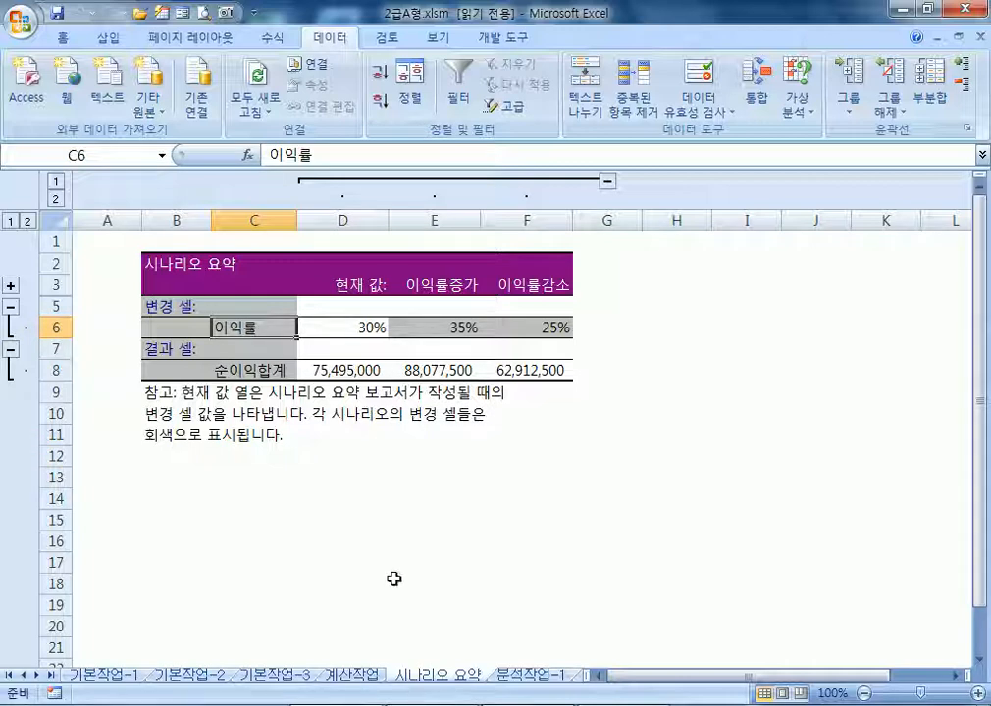
click(530, 675)
click(530, 675)
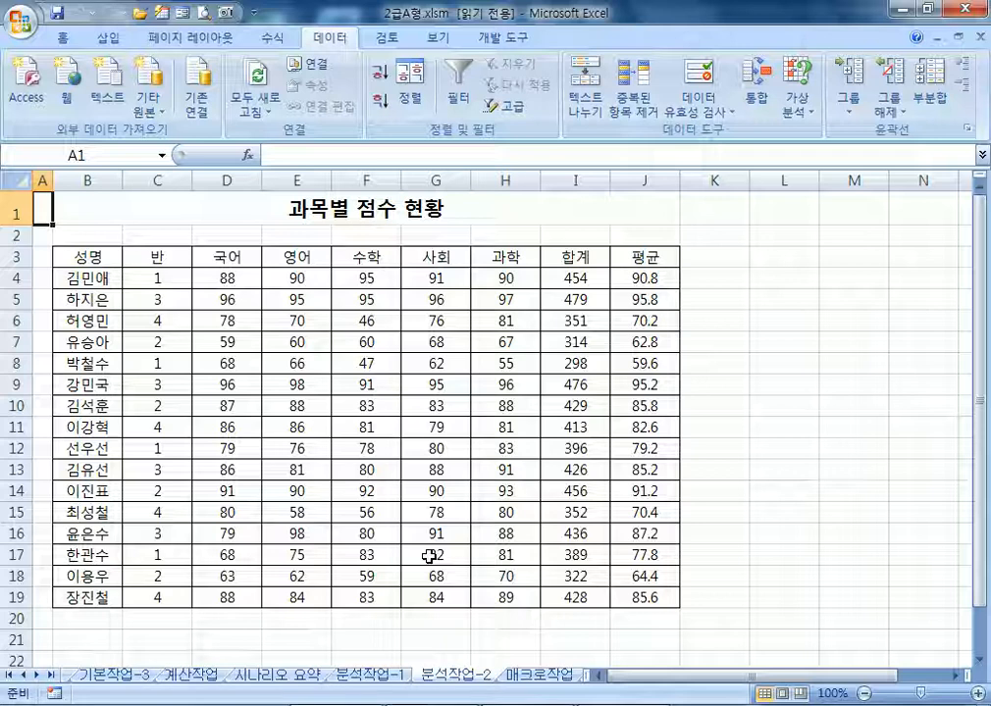
Sort the 과목별 점수 현황 table ascending by 반 and bring up the Subtotal dialog
click(148, 276)
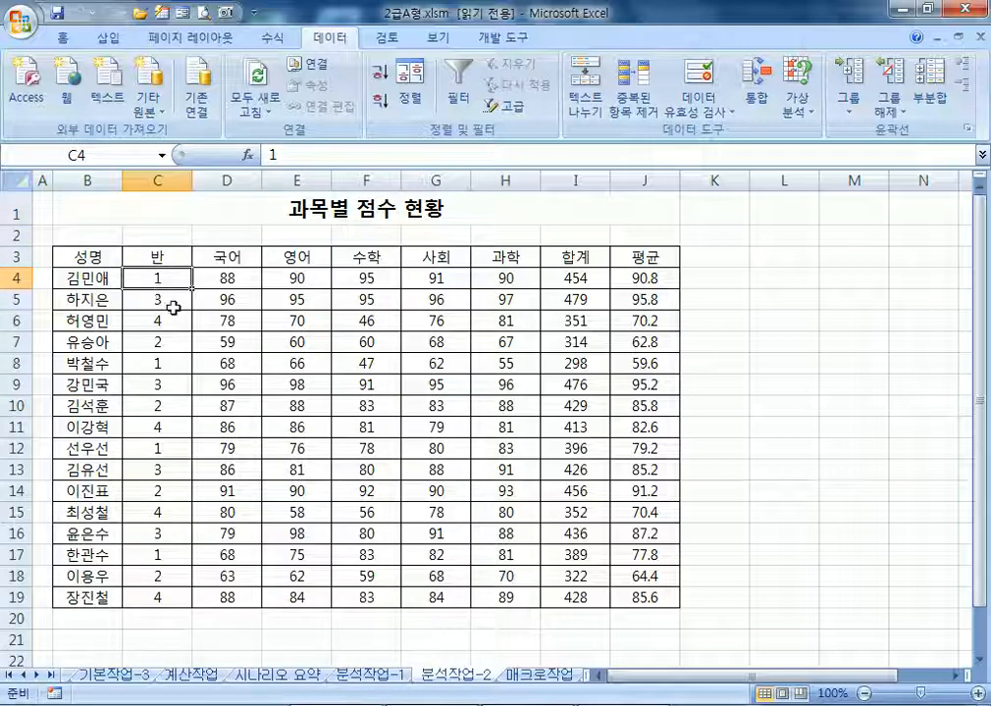
click(379, 77)
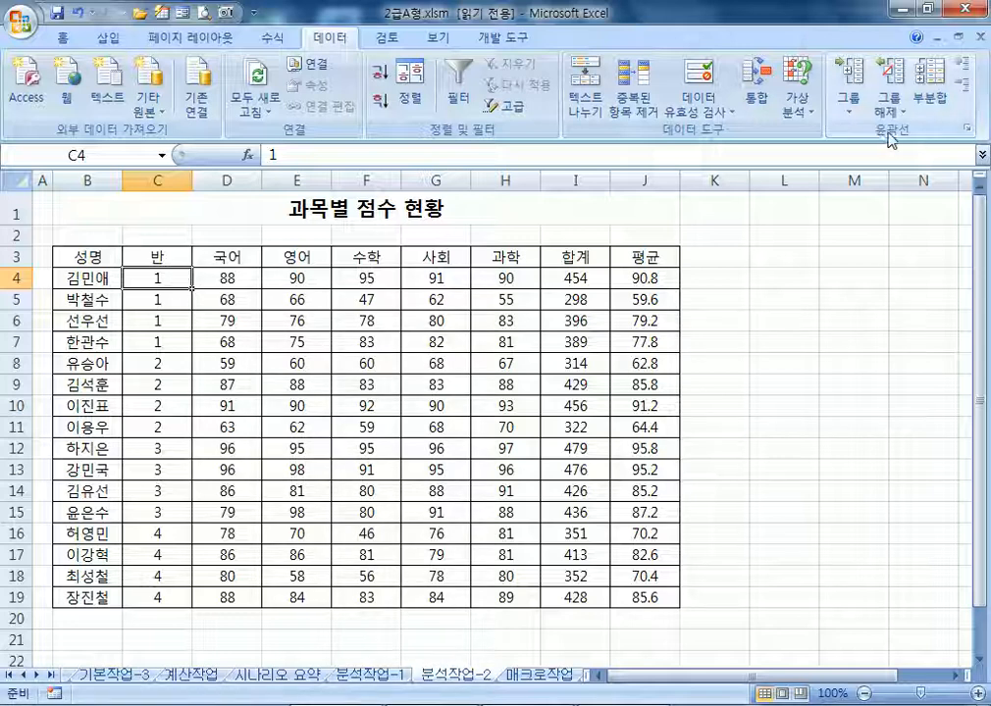
click(930, 98)
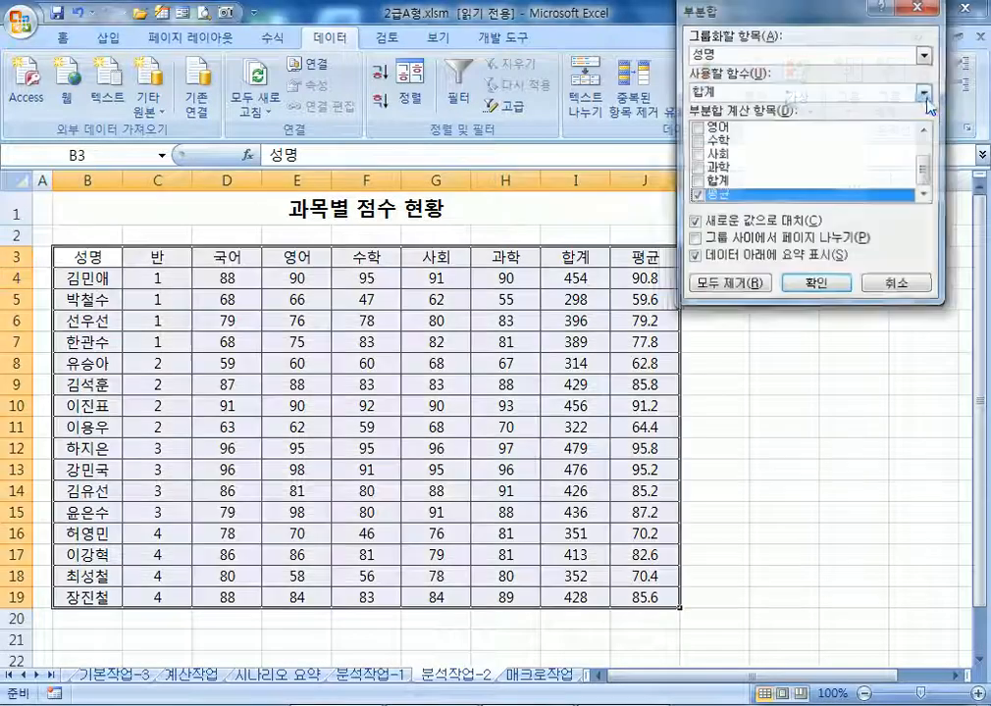
Subtotal by 반 showing the maximum 영어 score, replacing the default 평균 subtotal
click(731, 54)
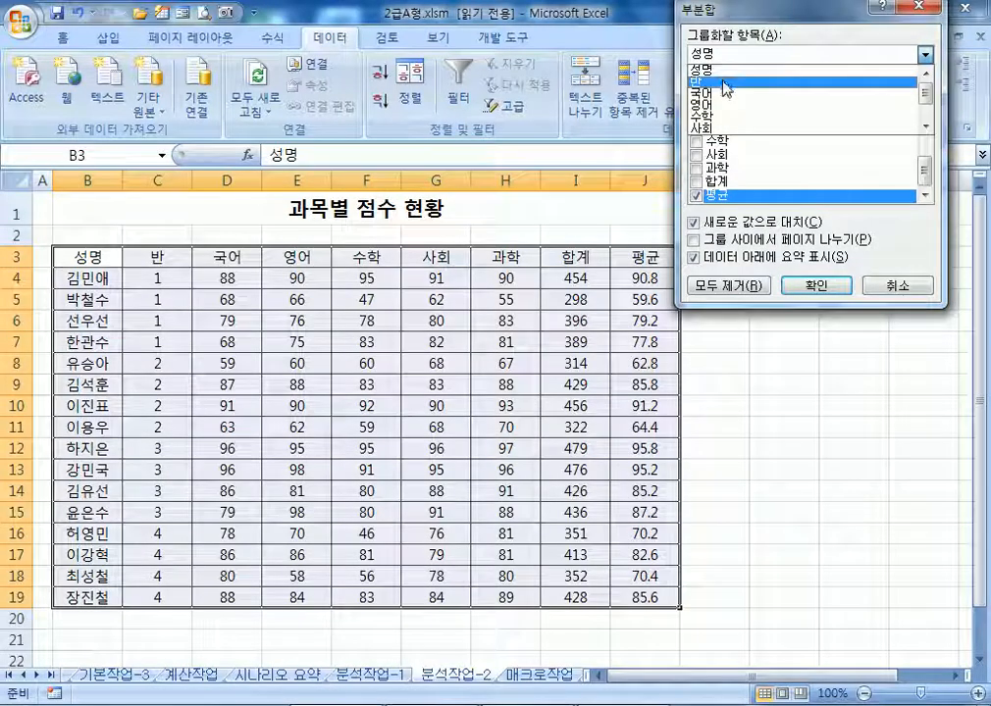
click(726, 86)
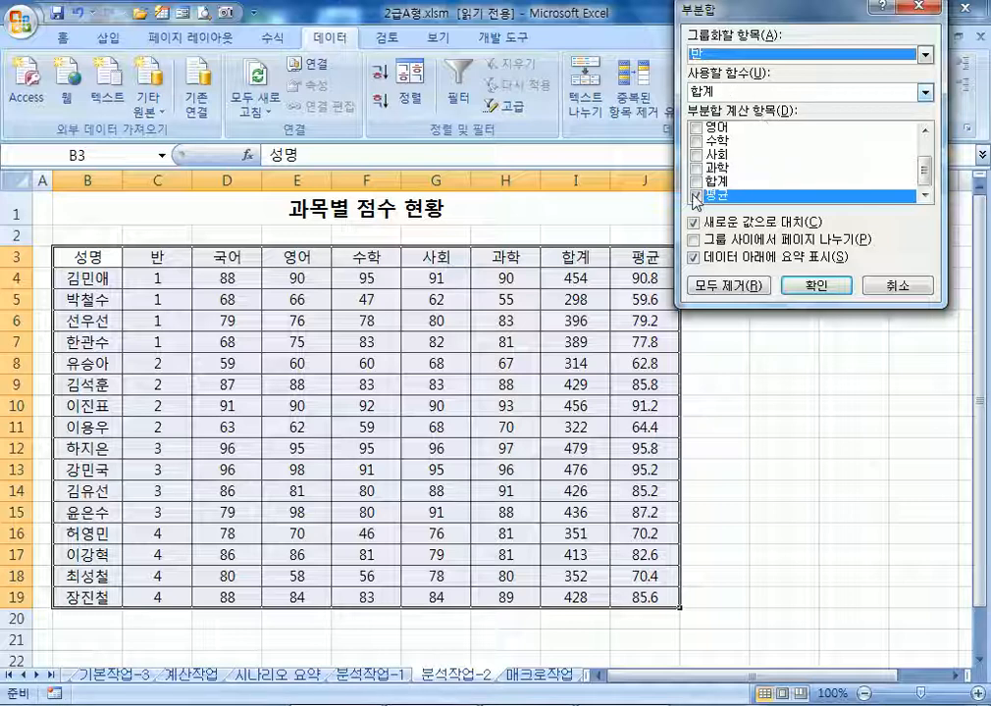
click(696, 195)
click(699, 128)
click(715, 93)
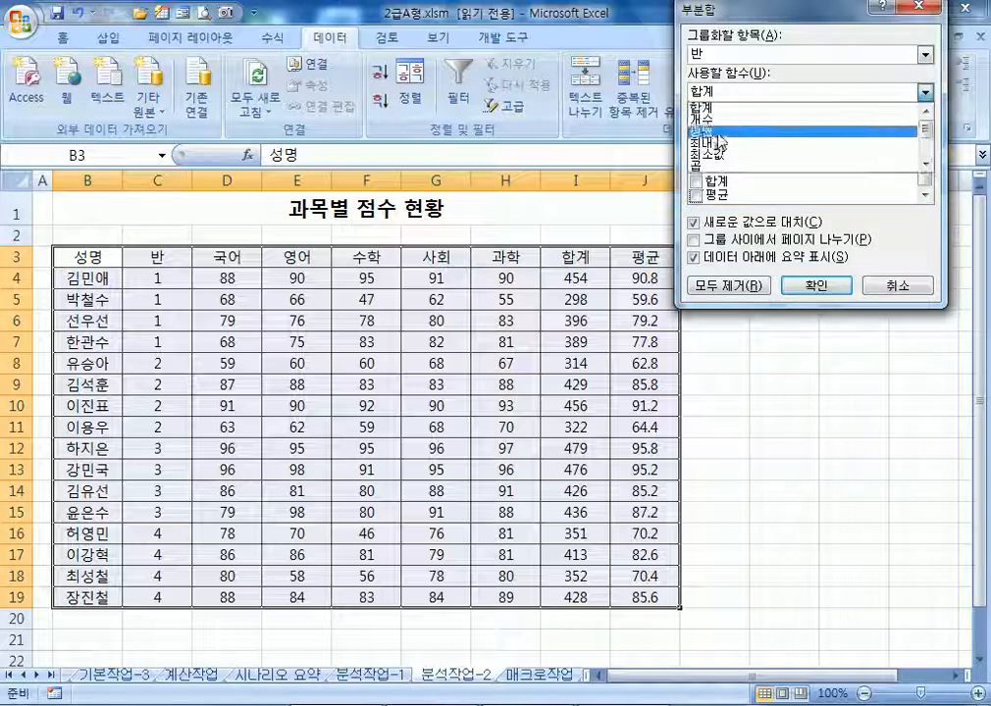
click(720, 145)
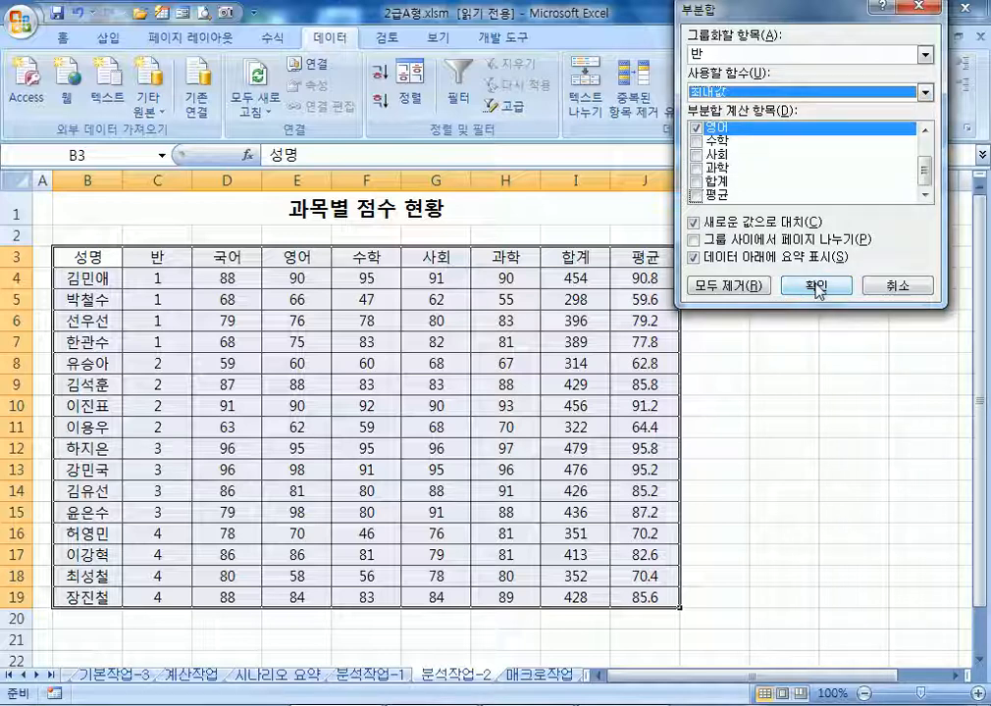
click(815, 288)
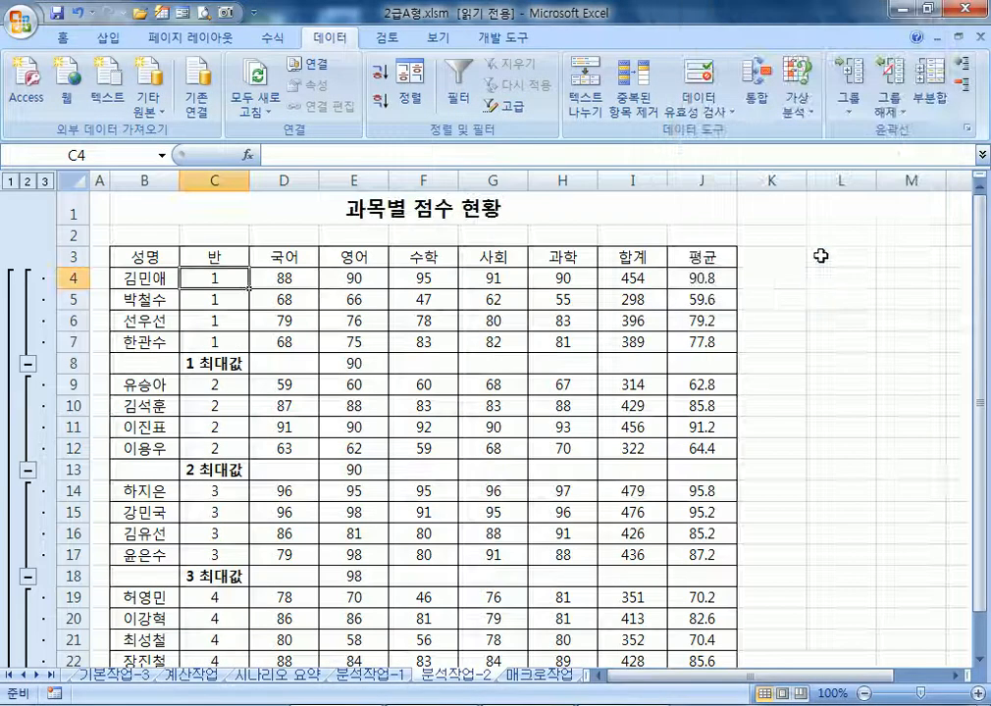
Add nested per-class minimum 수학 subtotals, keeping the existing maximum subtotals
click(932, 95)
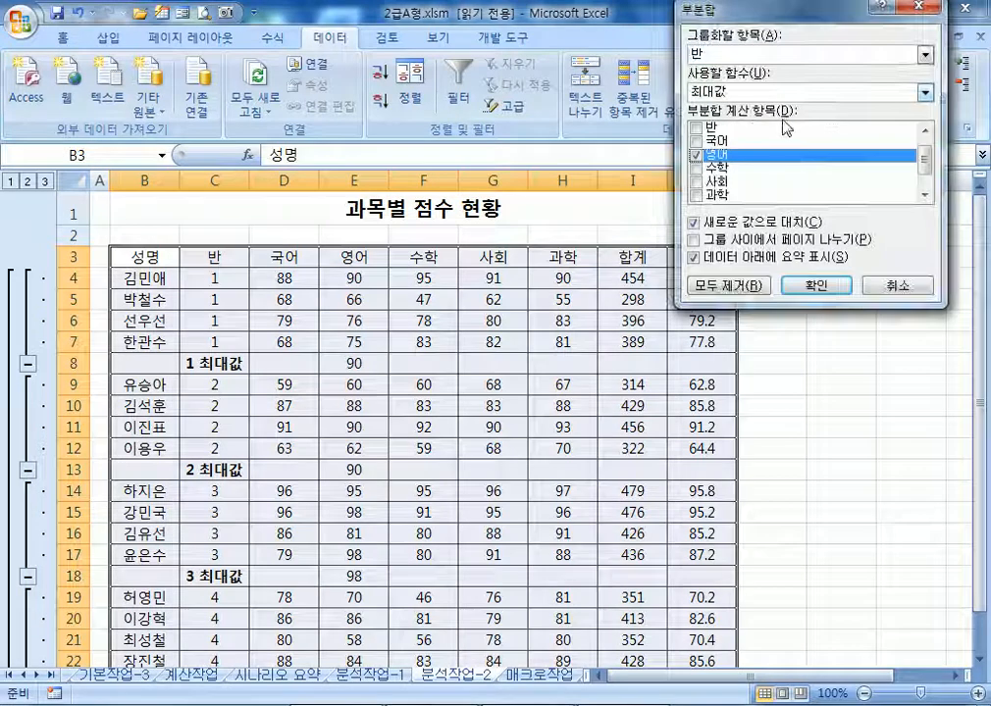
click(699, 156)
click(697, 167)
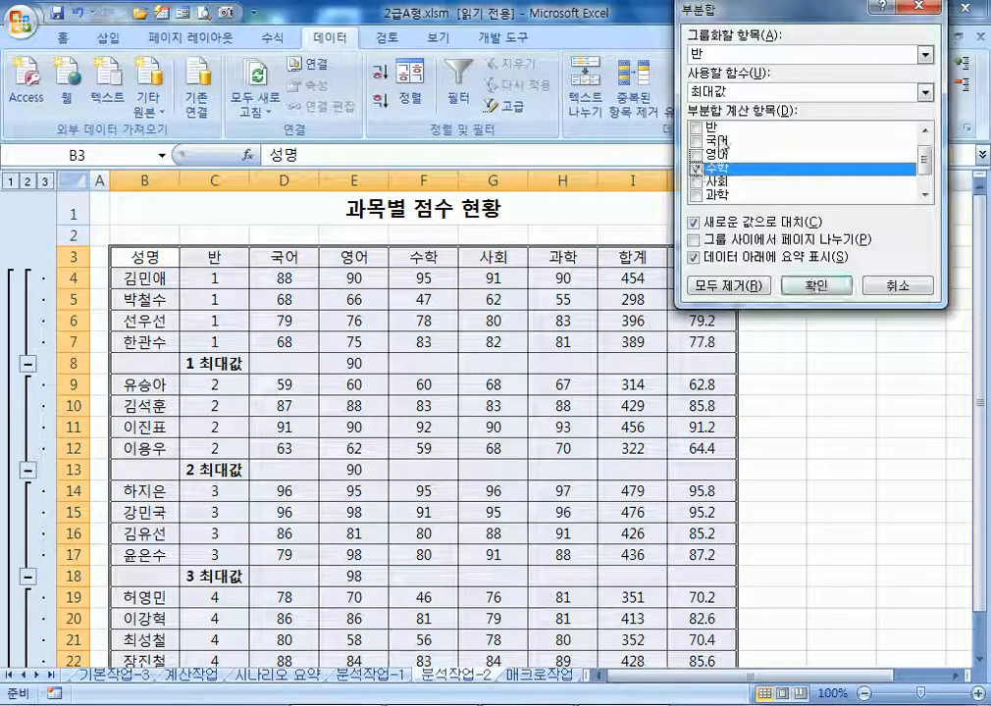
click(719, 94)
click(719, 154)
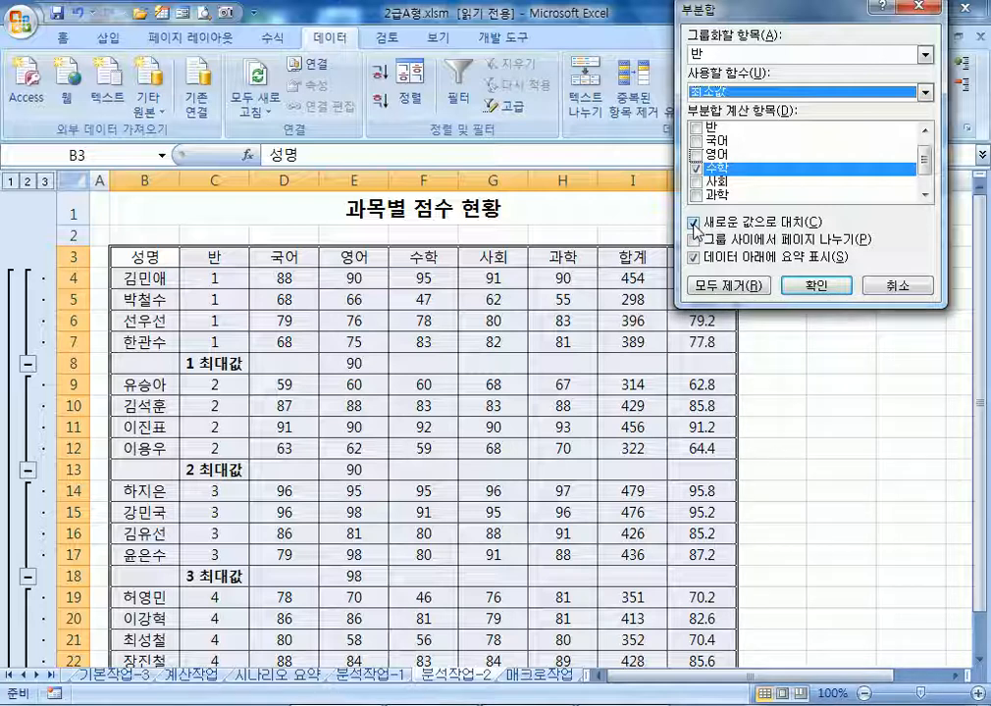
click(721, 225)
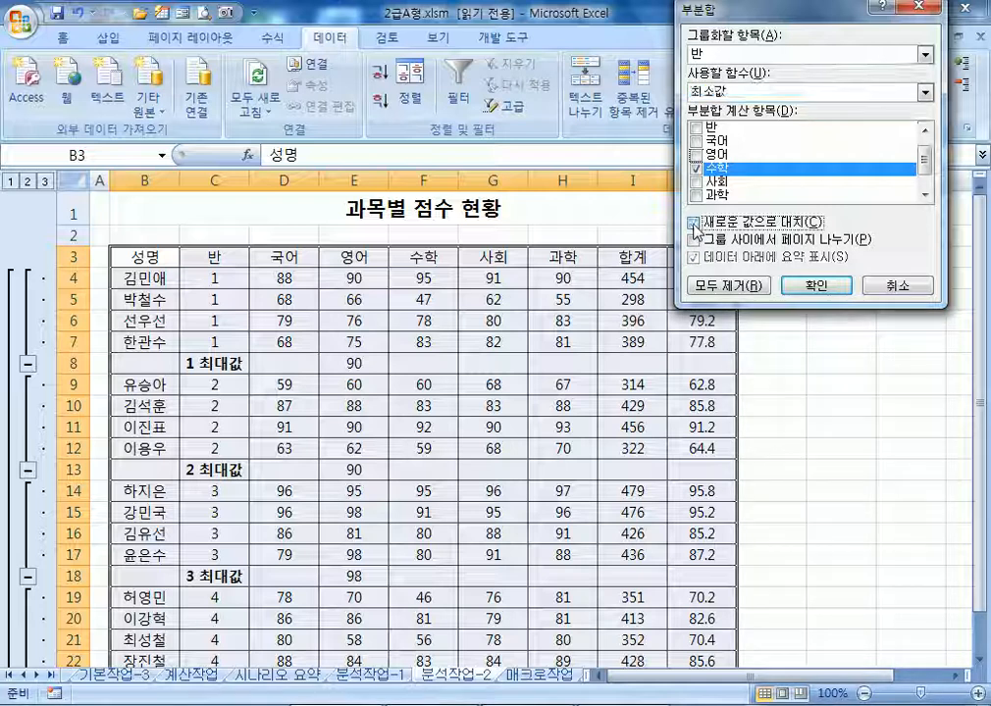
click(810, 292)
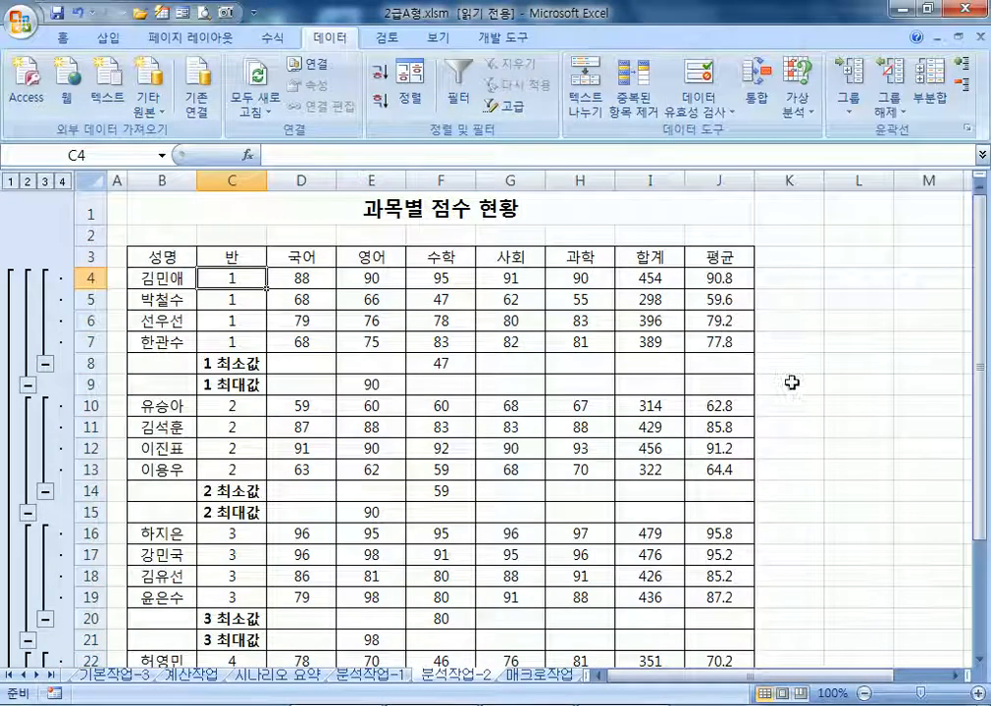
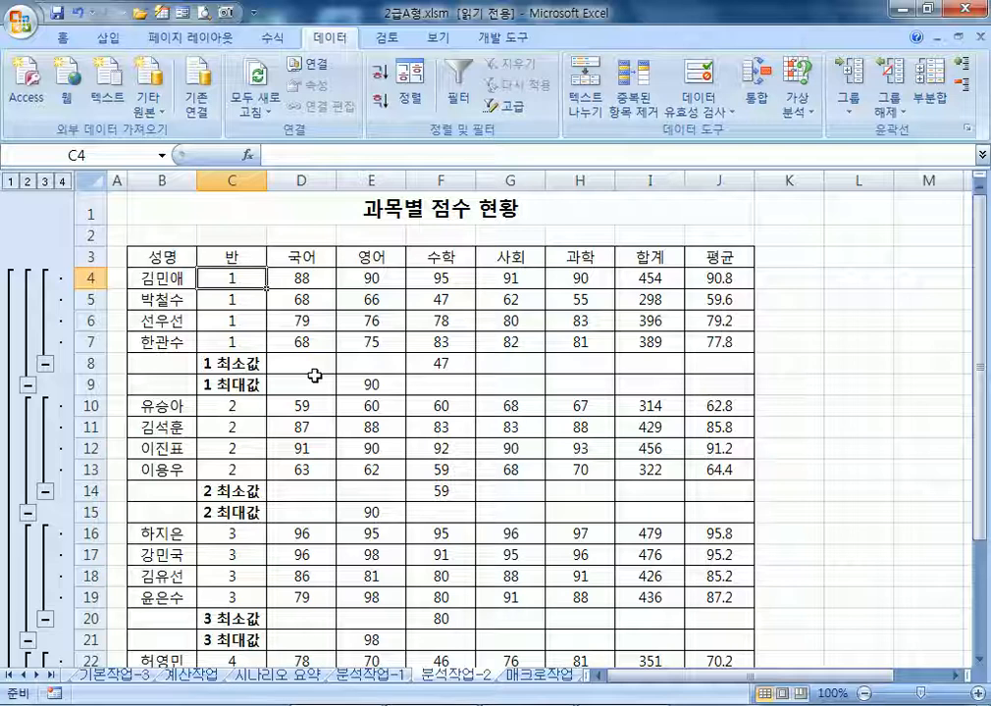
Select the class 1 minimum subtotal row and open the Subtotal dialog
click(239, 364)
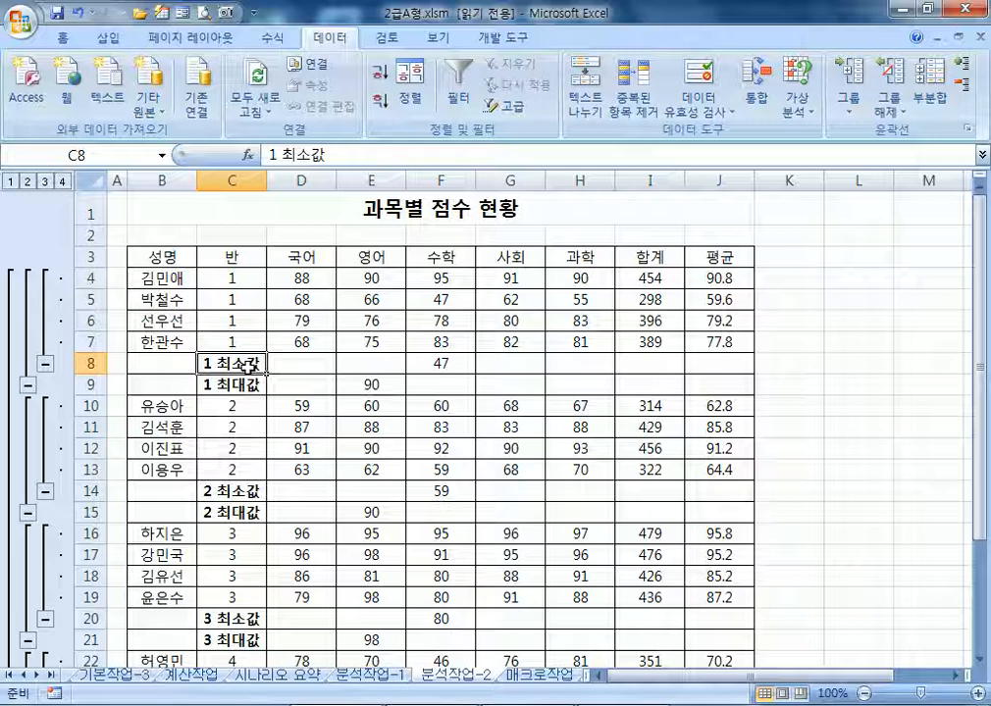
click(932, 87)
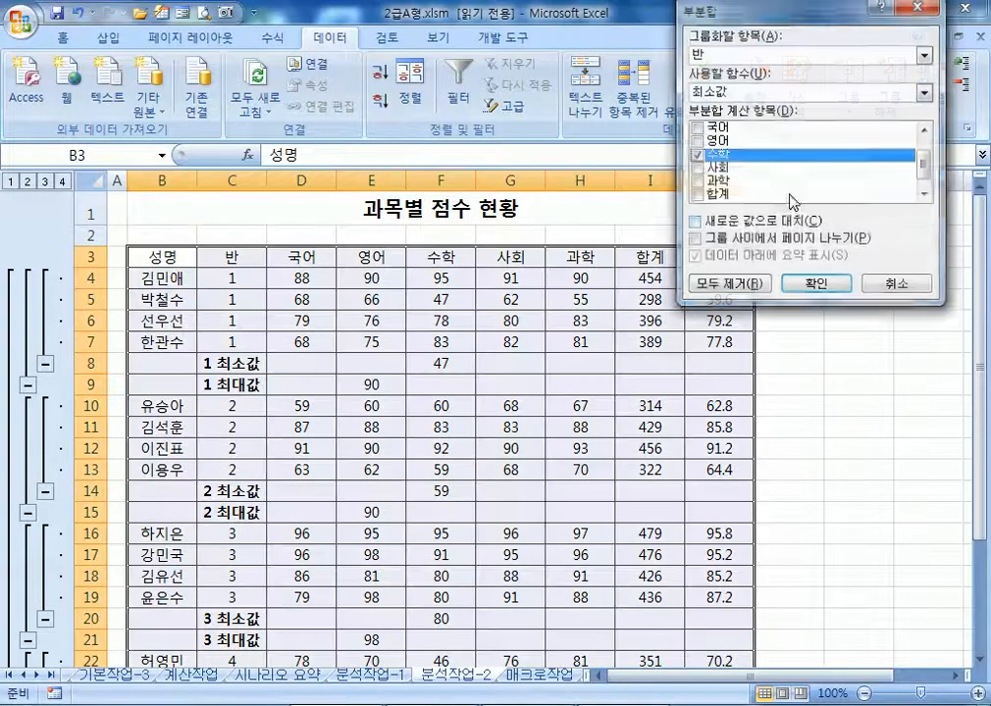
Remove all existing subtotals, then subtotal each class by its maximum 영어 score
click(726, 289)
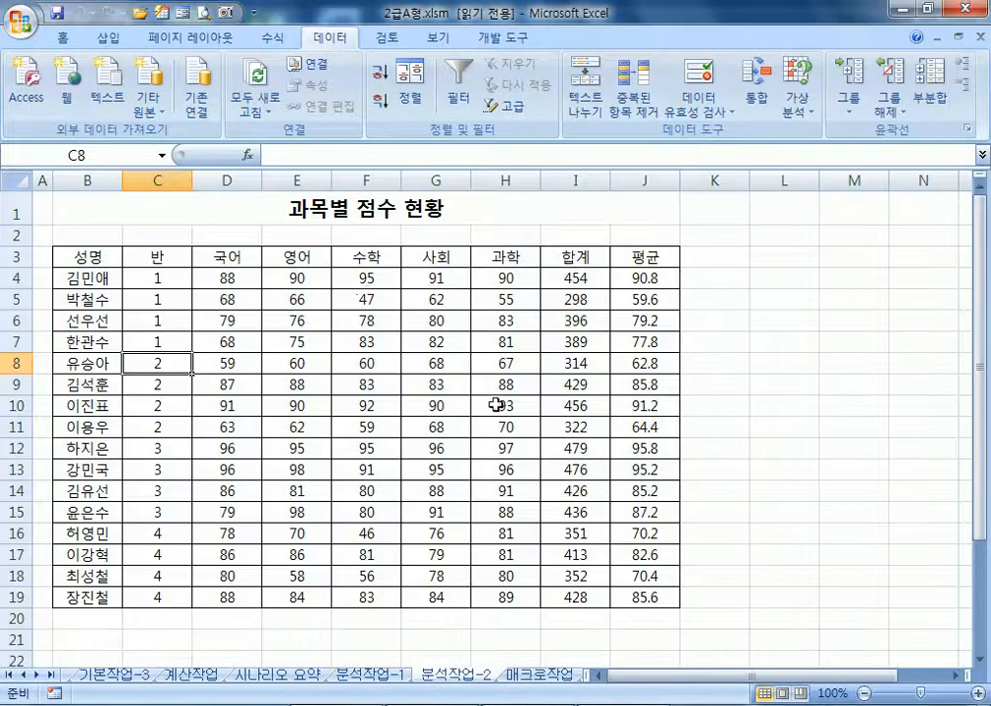
click(933, 89)
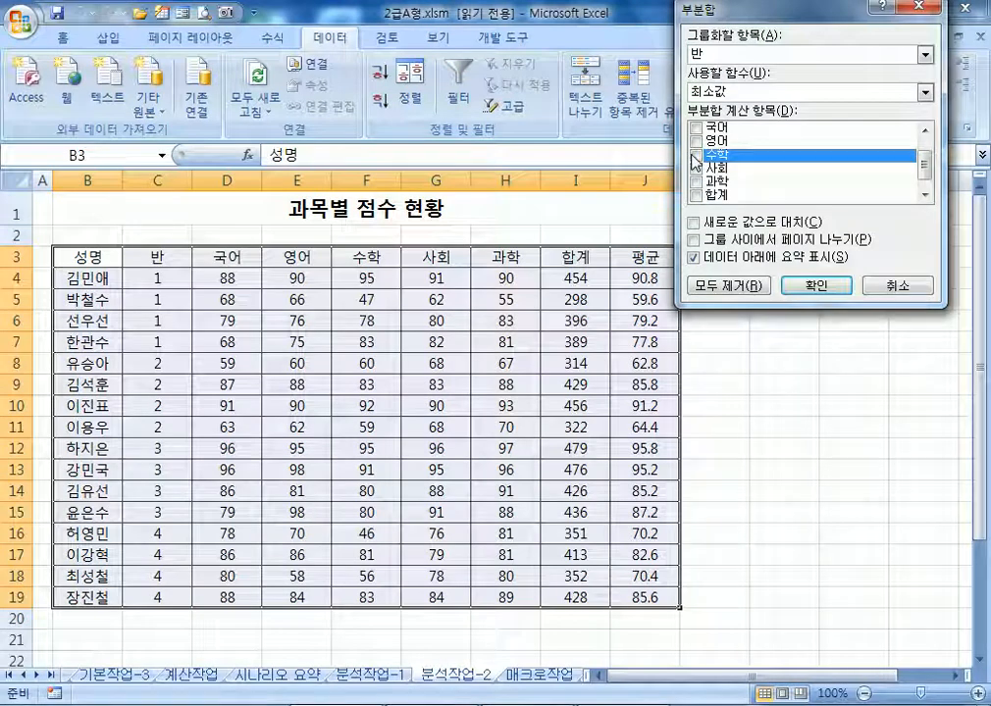
click(700, 143)
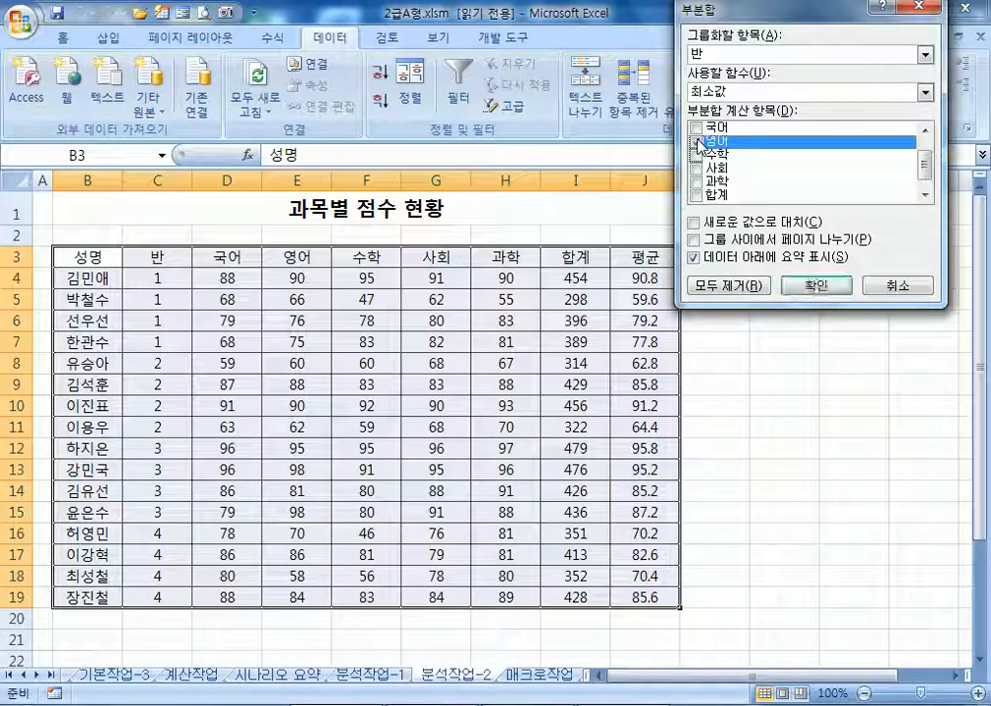
click(721, 93)
click(719, 142)
click(696, 225)
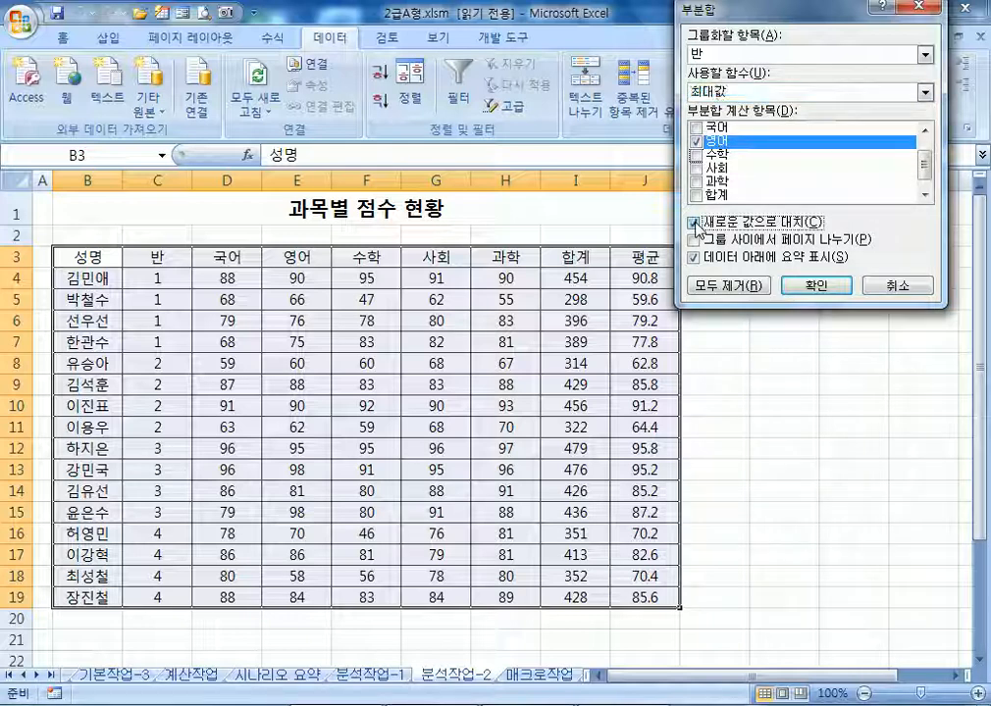
click(695, 224)
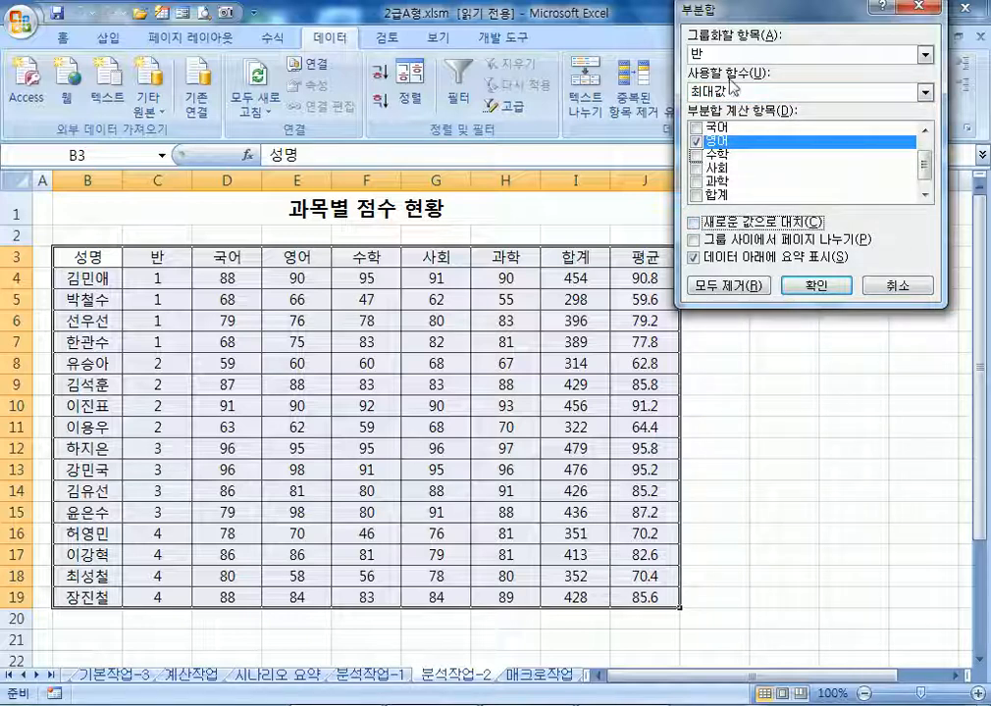
click(816, 285)
click(225, 365)
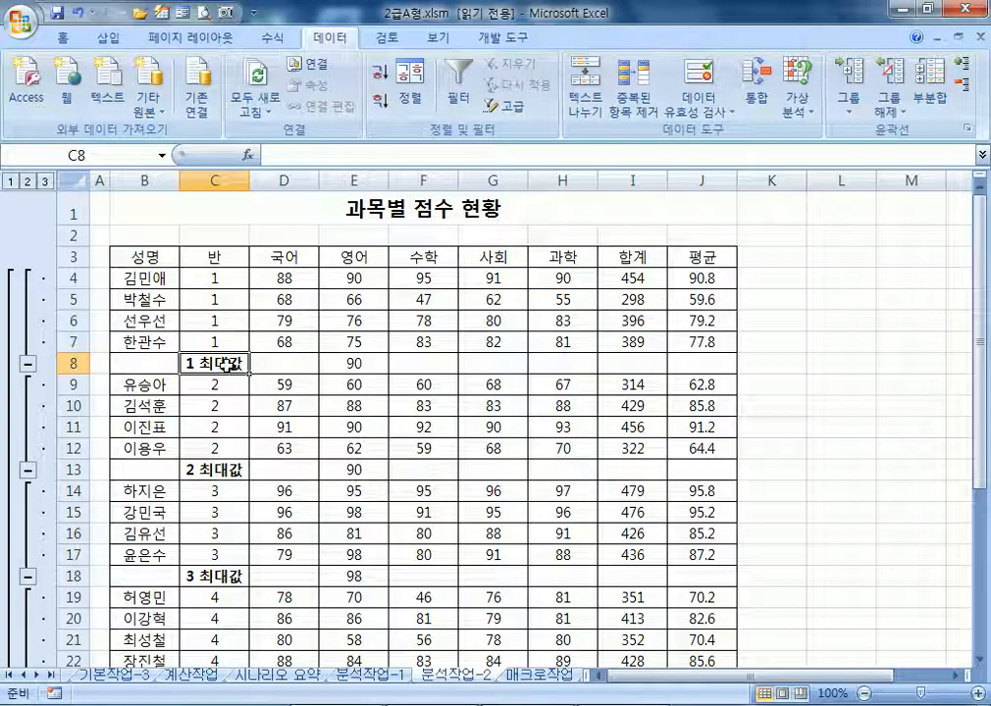
Add per-class minimum 수학 subtotals without replacing the 영어 maximum subtotals
click(930, 98)
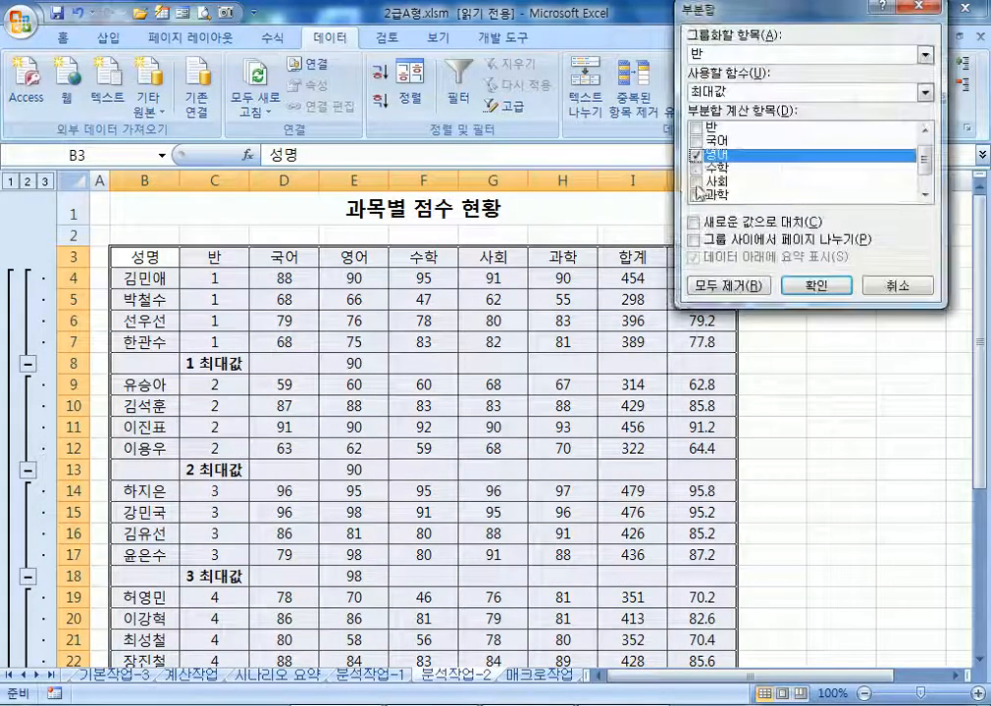
click(695, 155)
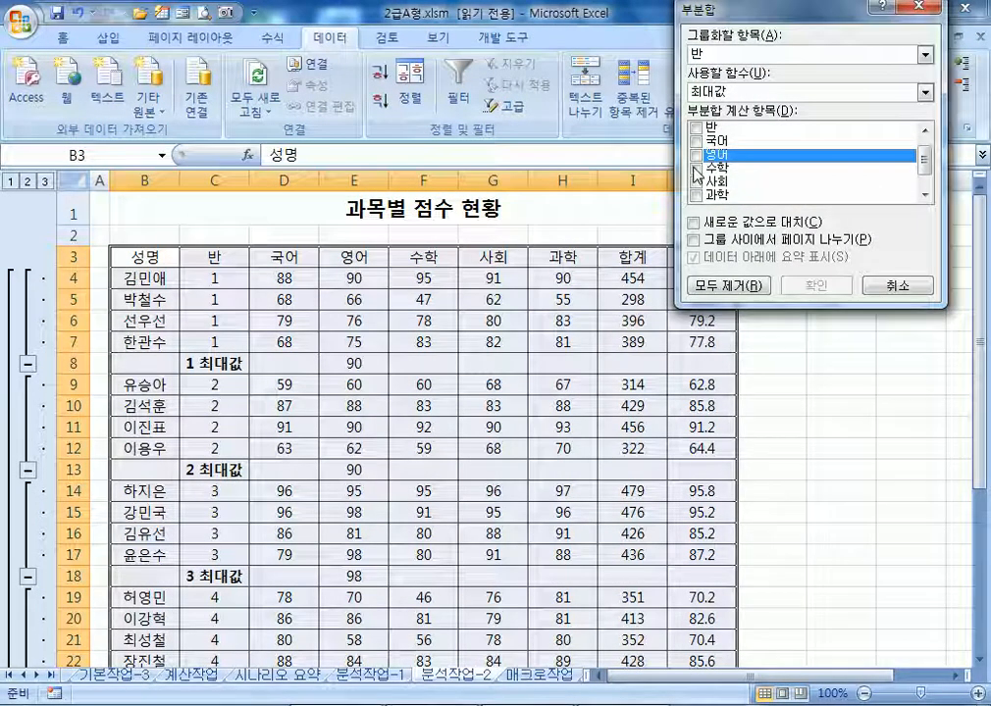
click(695, 167)
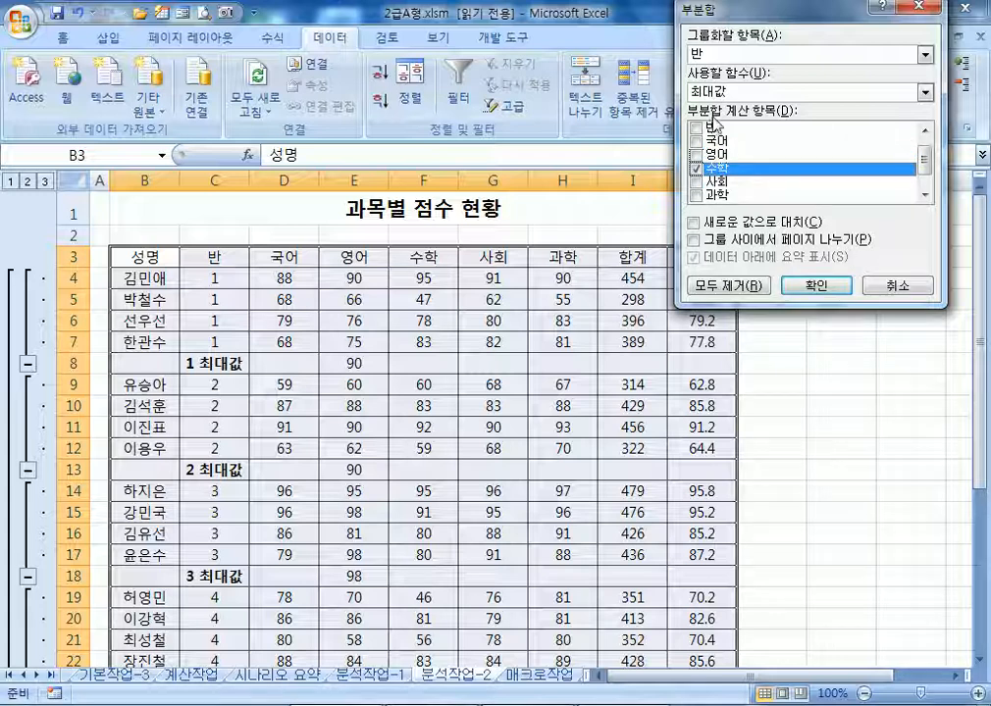
click(707, 92)
click(708, 153)
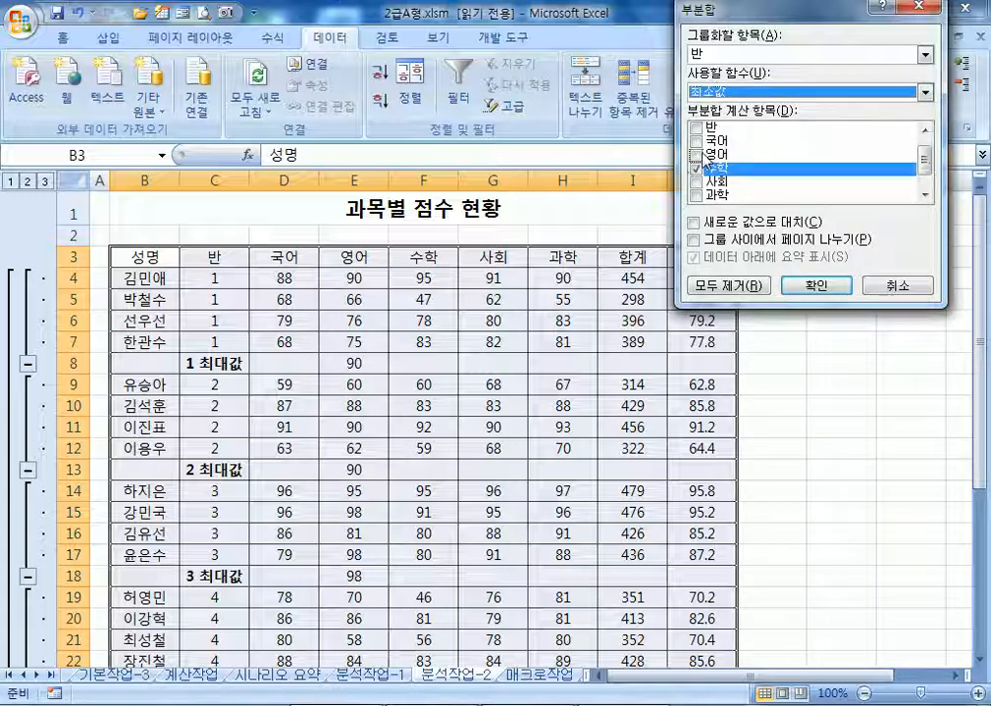
click(699, 223)
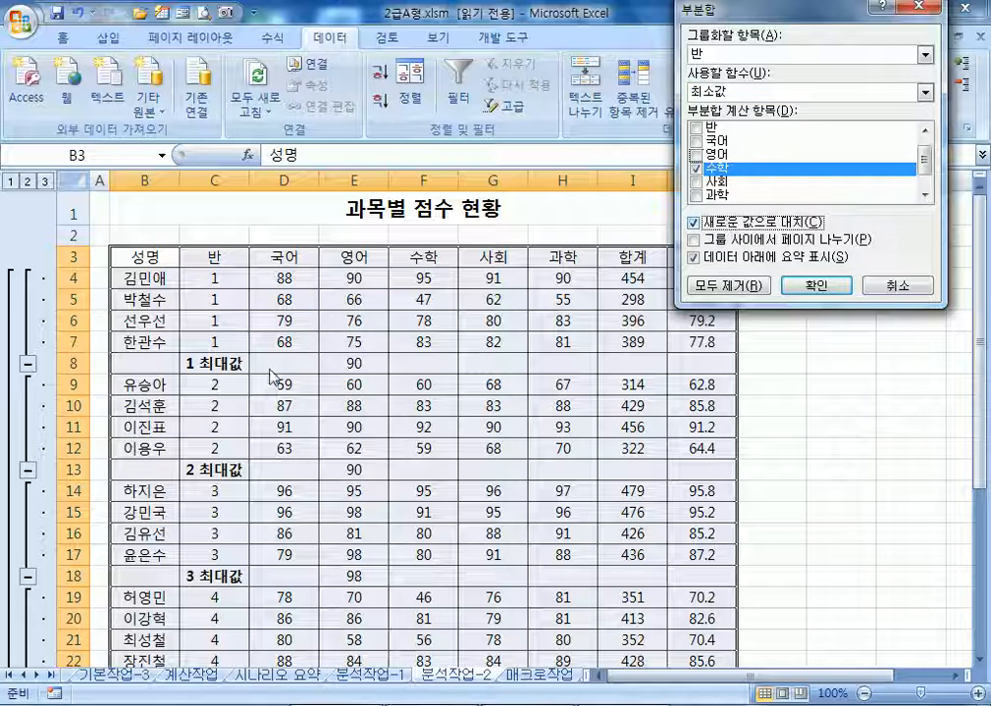
click(698, 221)
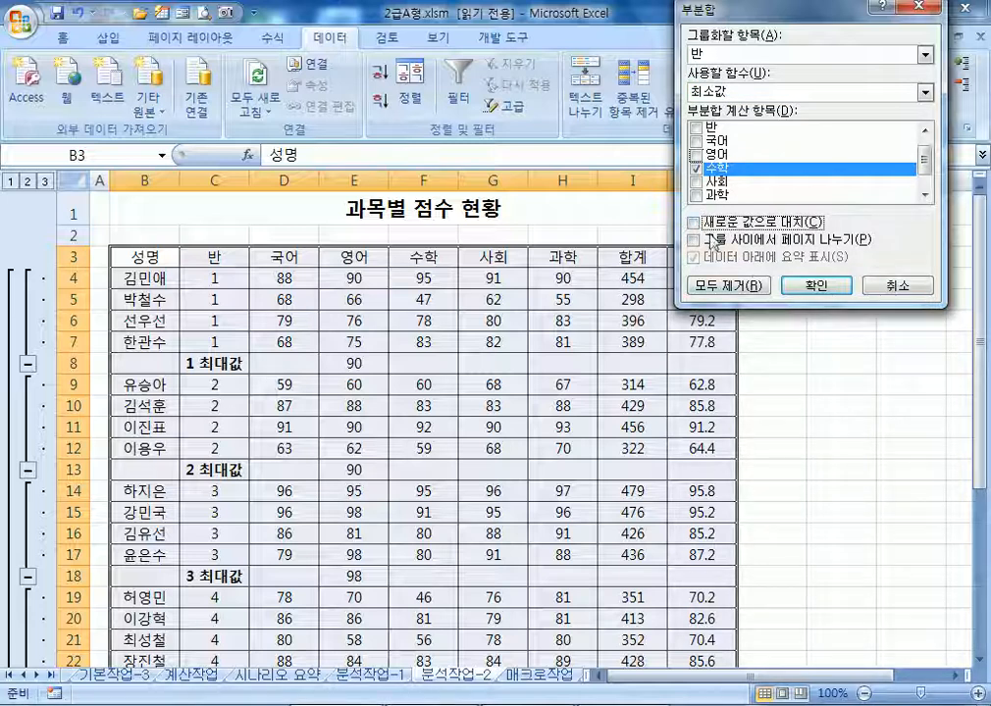
click(811, 287)
scroll(329, 355, down, 4)
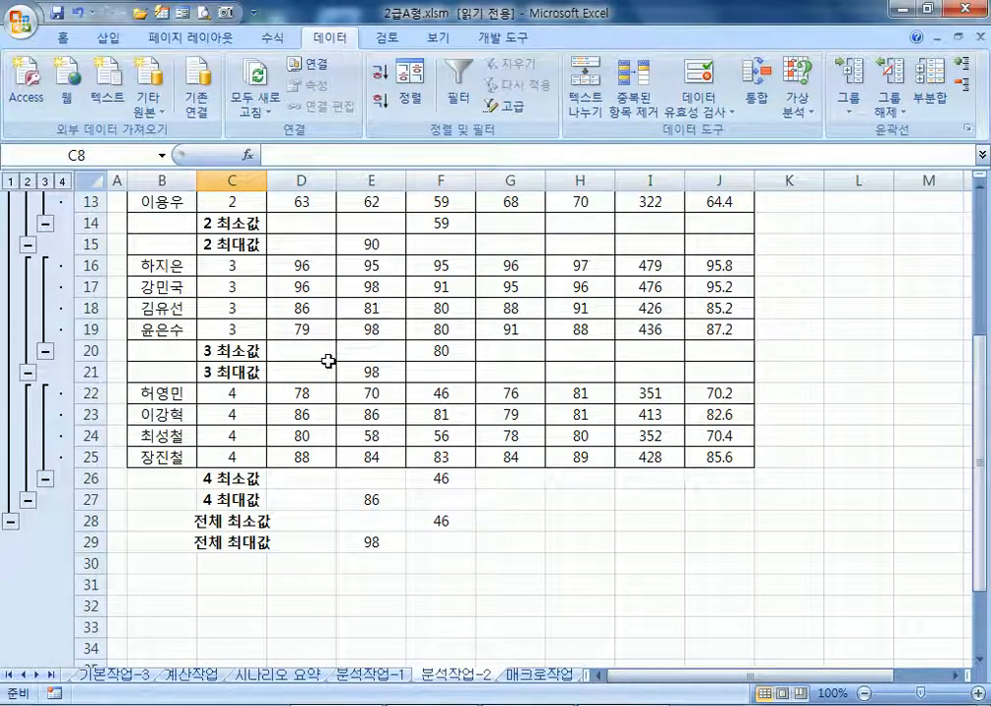
scroll(327, 362, up, 4)
drag(393, 364, 422, 386)
scroll(425, 394, down, 4)
drag(369, 477, 441, 545)
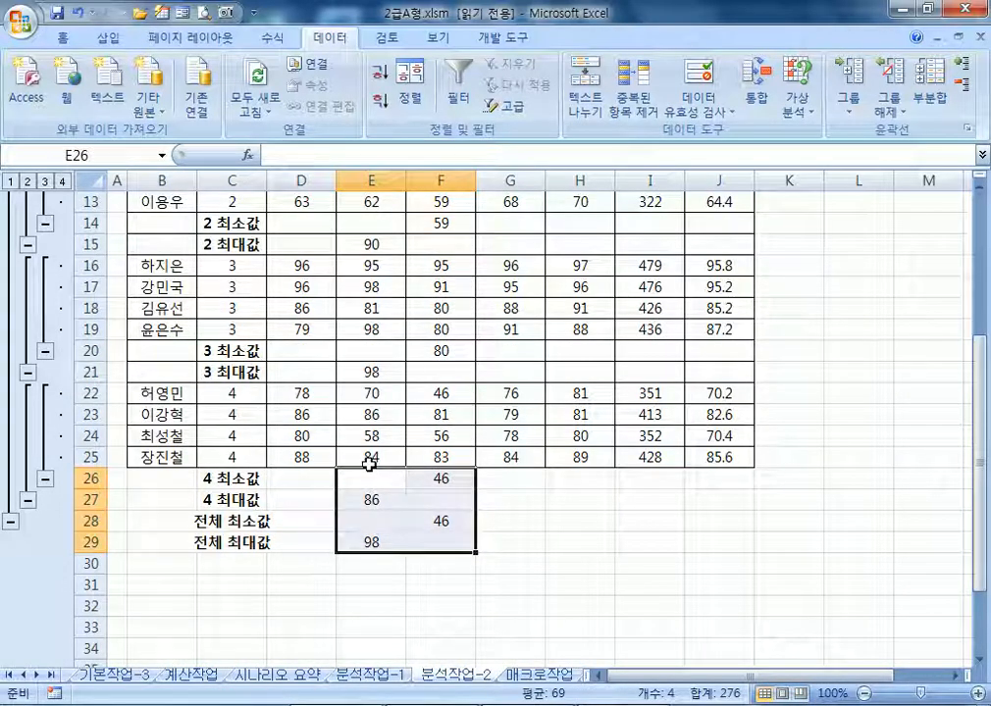
click(361, 496)
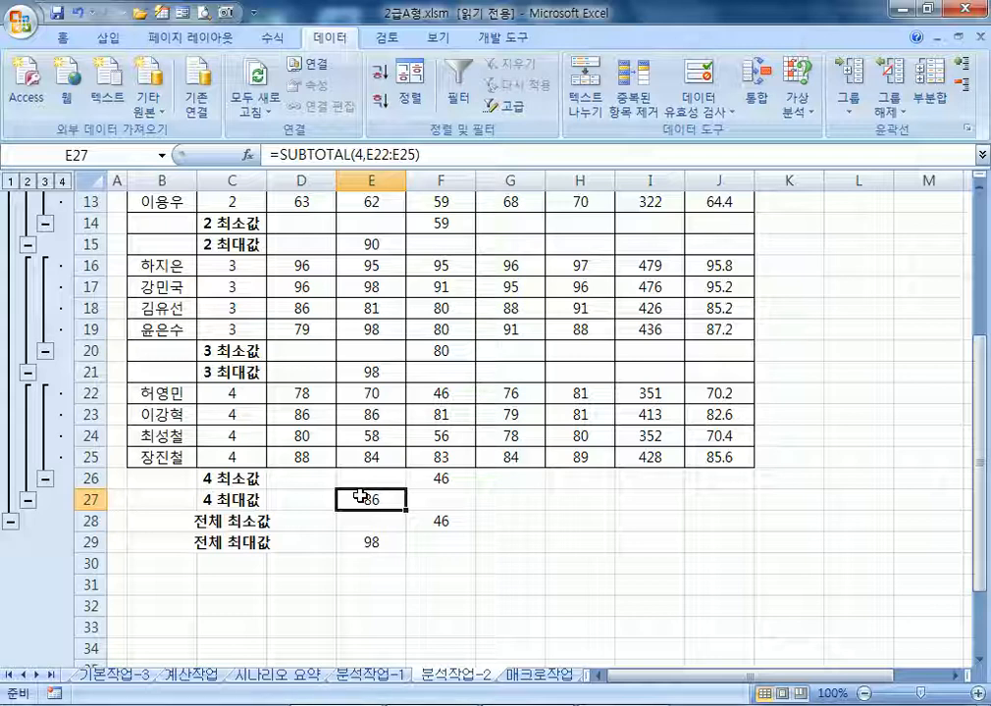
click(410, 458)
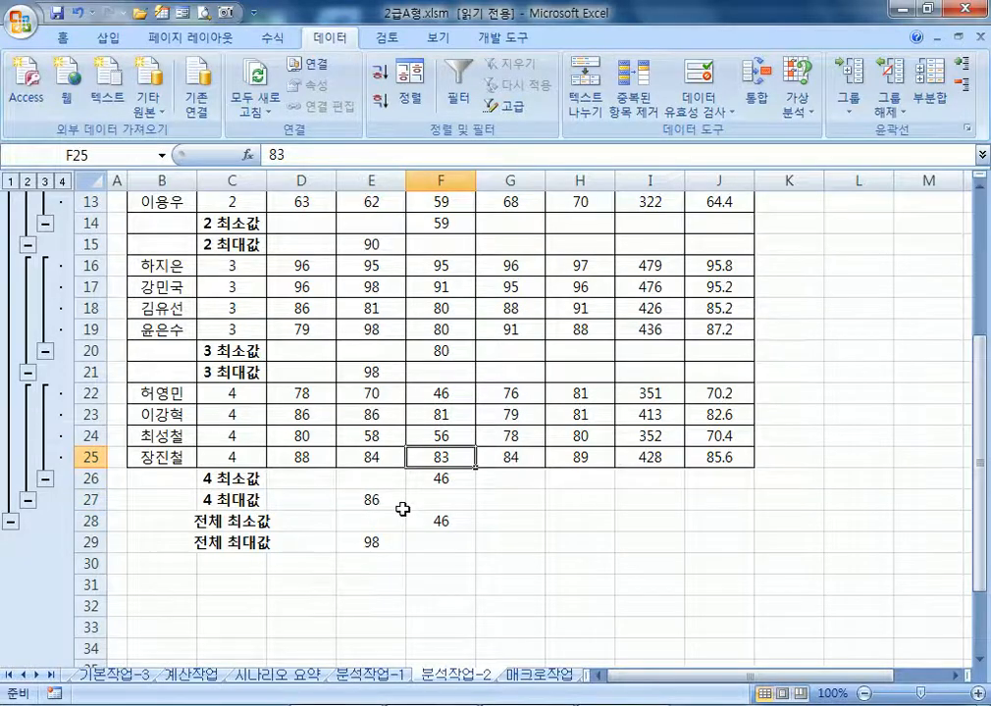
scroll(402, 511, down, 3)
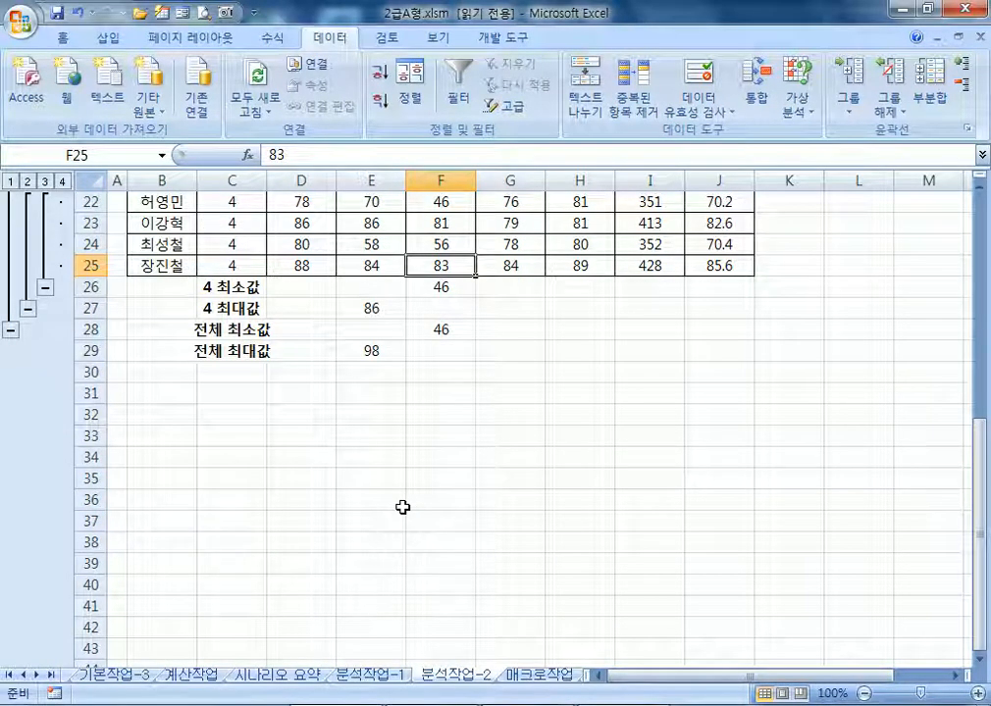
scroll(402, 507, up, 7)
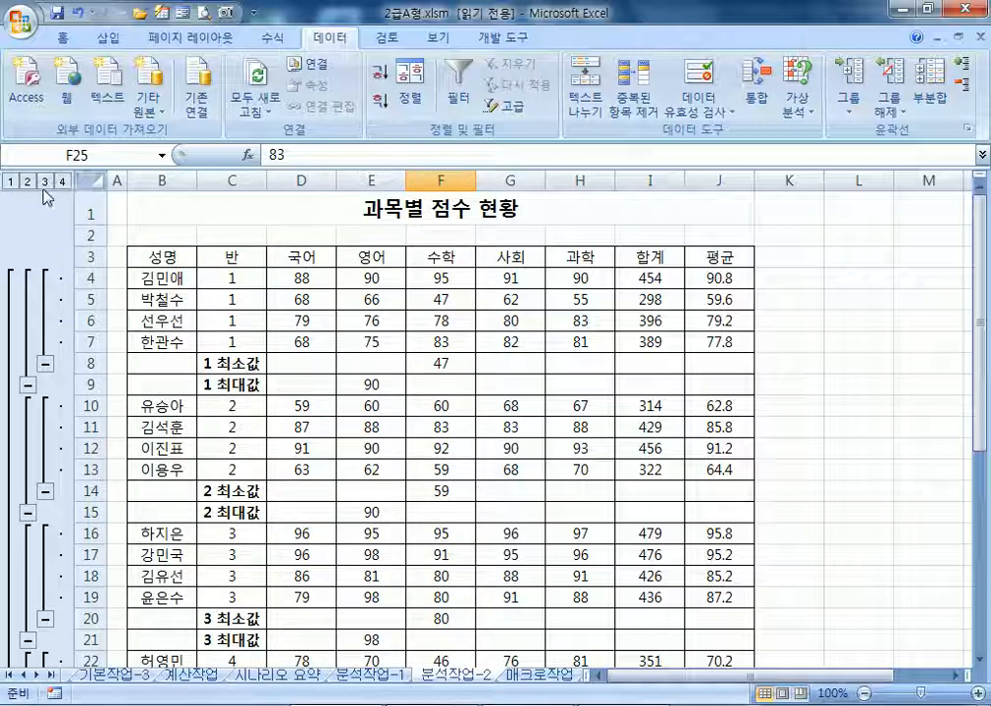
Select the subject columns D through H and group them
click(370, 337)
drag(303, 179, 574, 174)
click(859, 105)
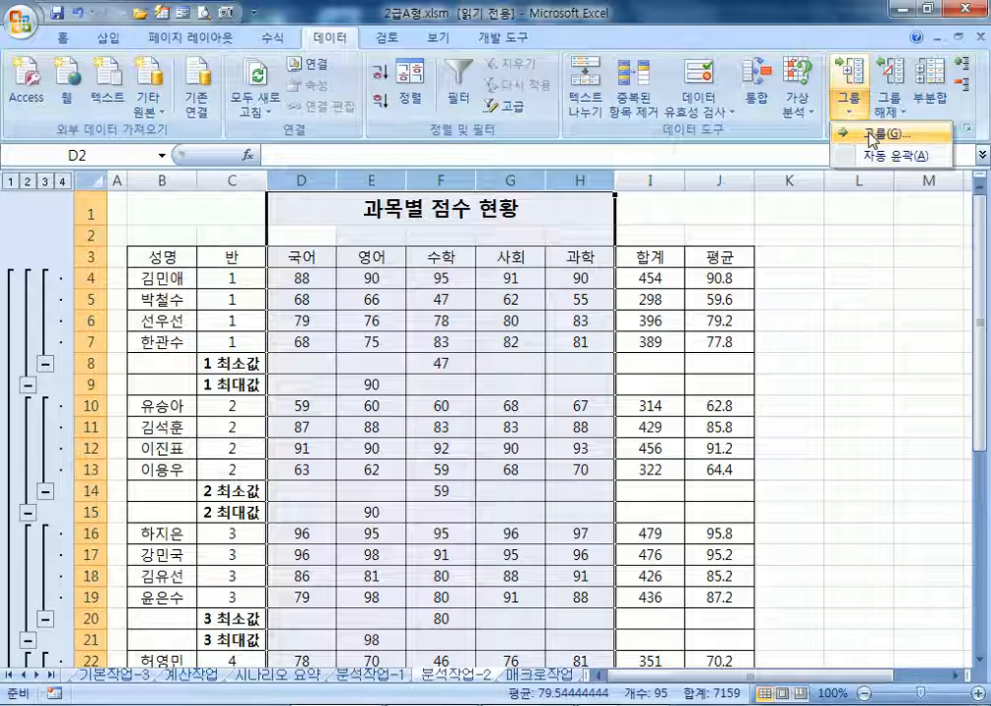
click(869, 137)
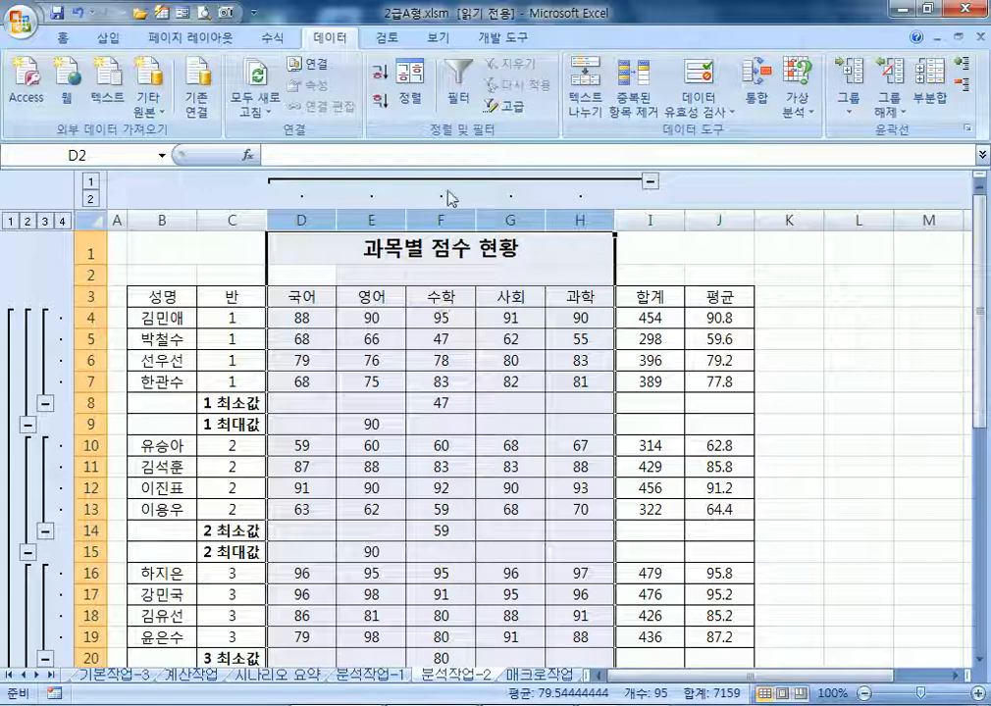
Collapse and expand the D–H column group repeatedly, checking the average formula in J7
click(677, 317)
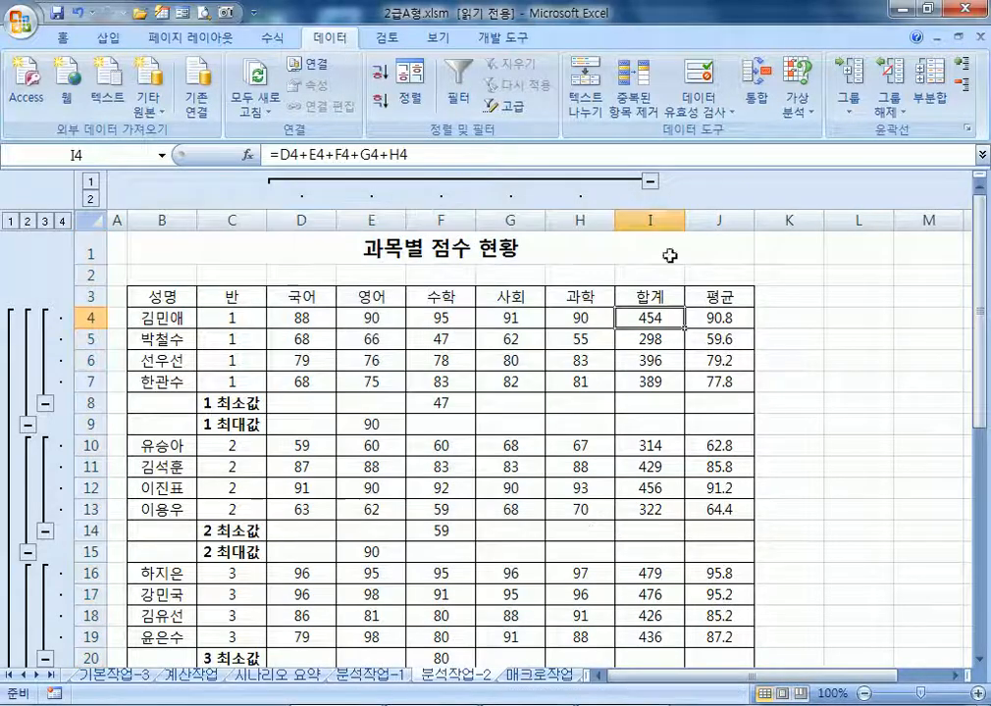
click(651, 183)
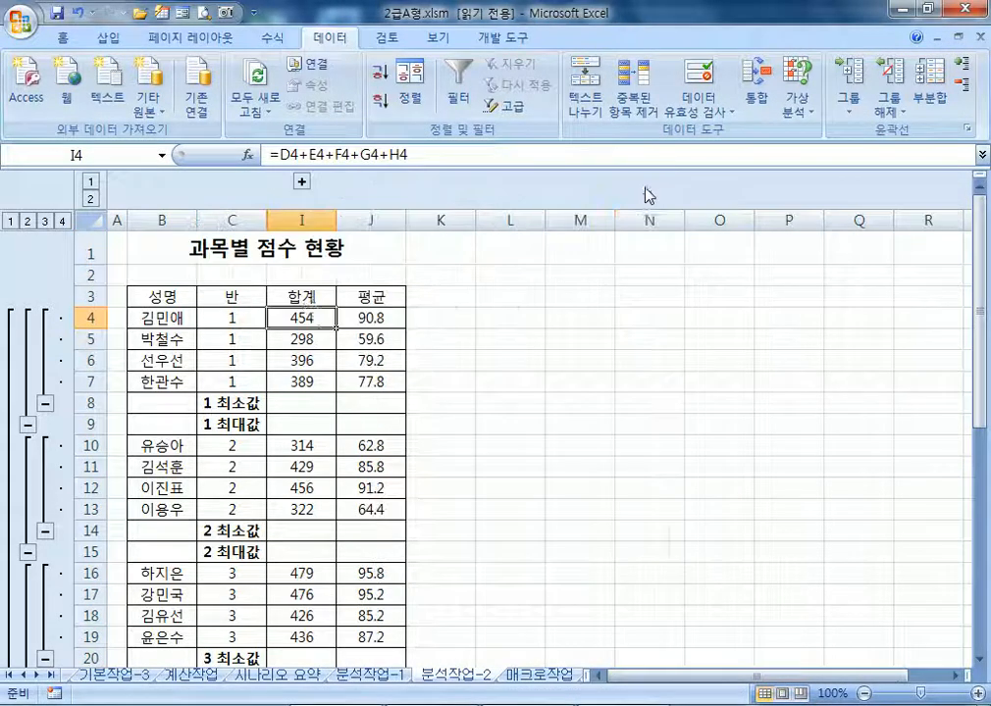
click(301, 182)
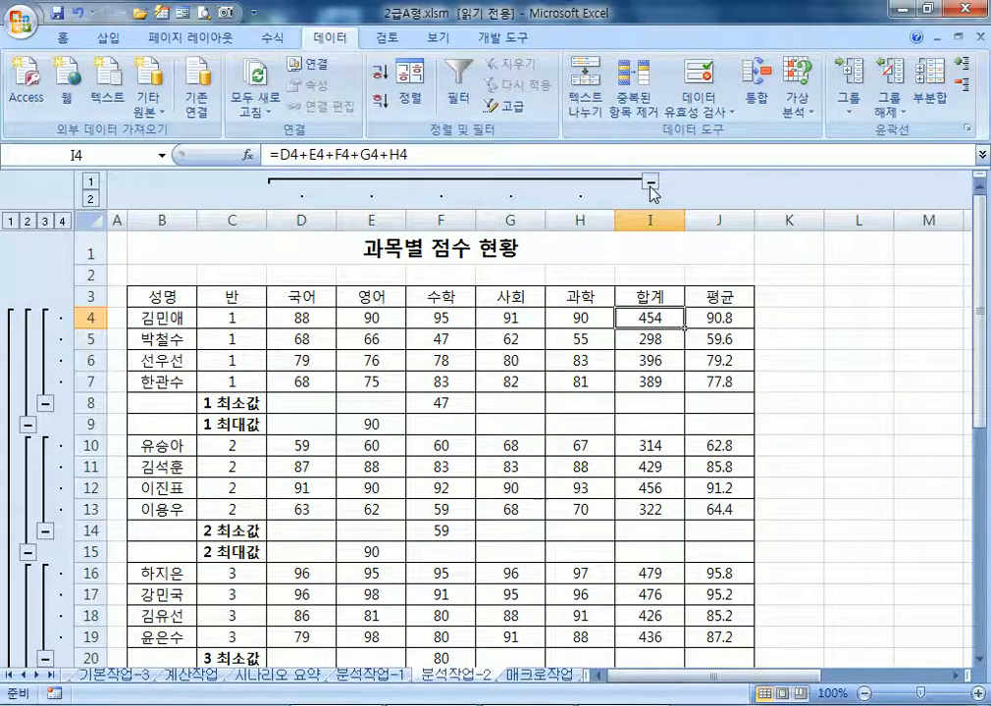
click(647, 182)
click(301, 183)
click(647, 182)
click(301, 182)
drag(307, 218, 580, 217)
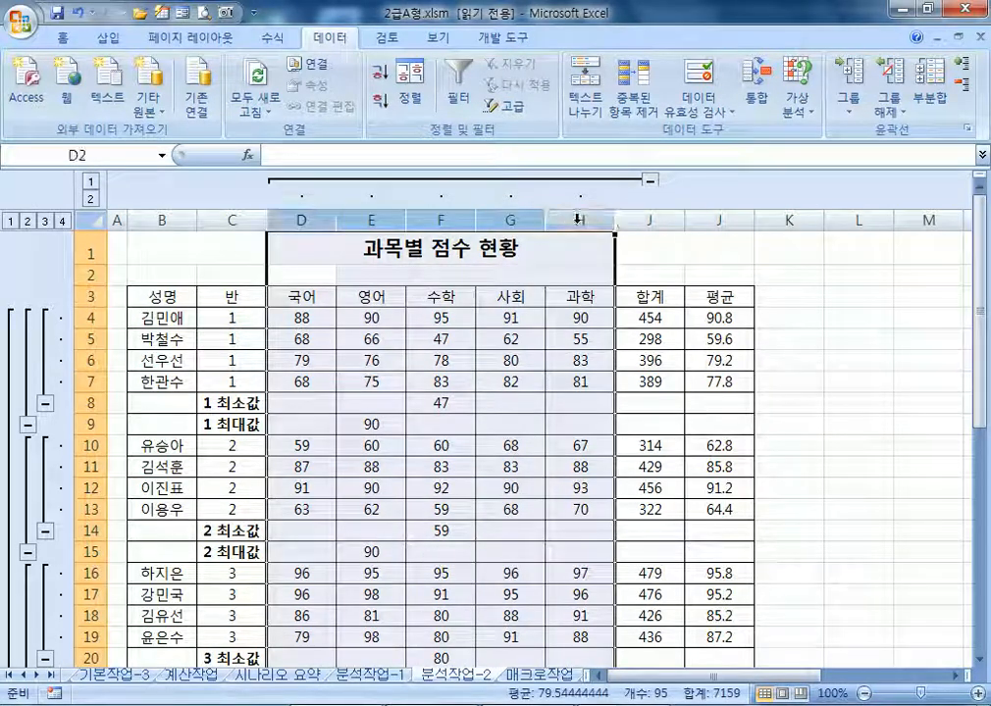
click(650, 183)
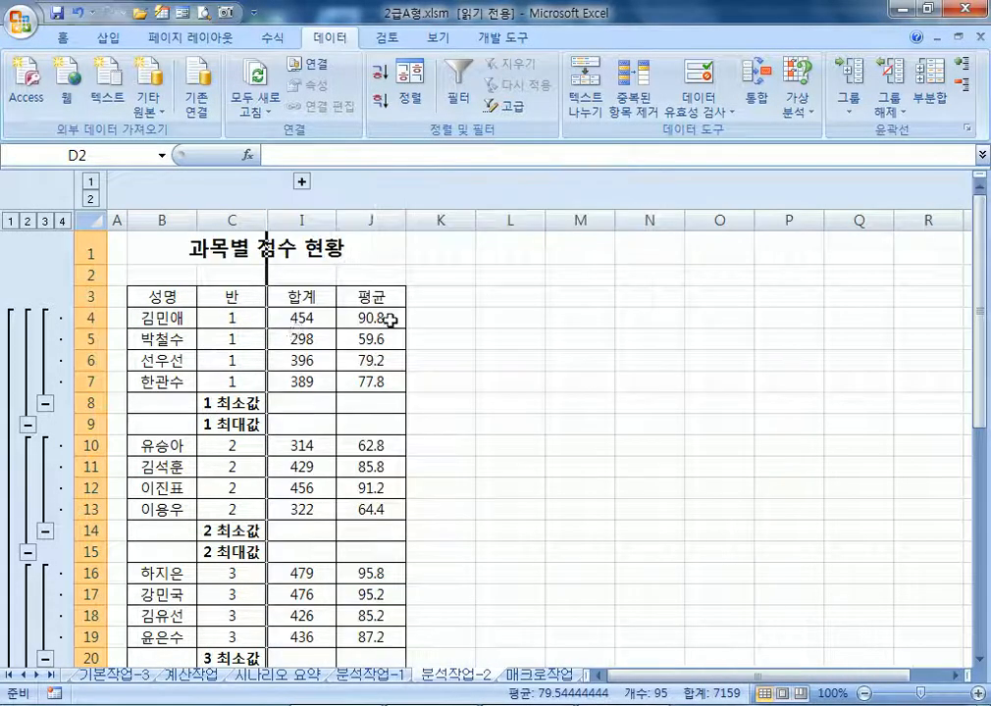
click(378, 382)
scroll(383, 461, down, 4)
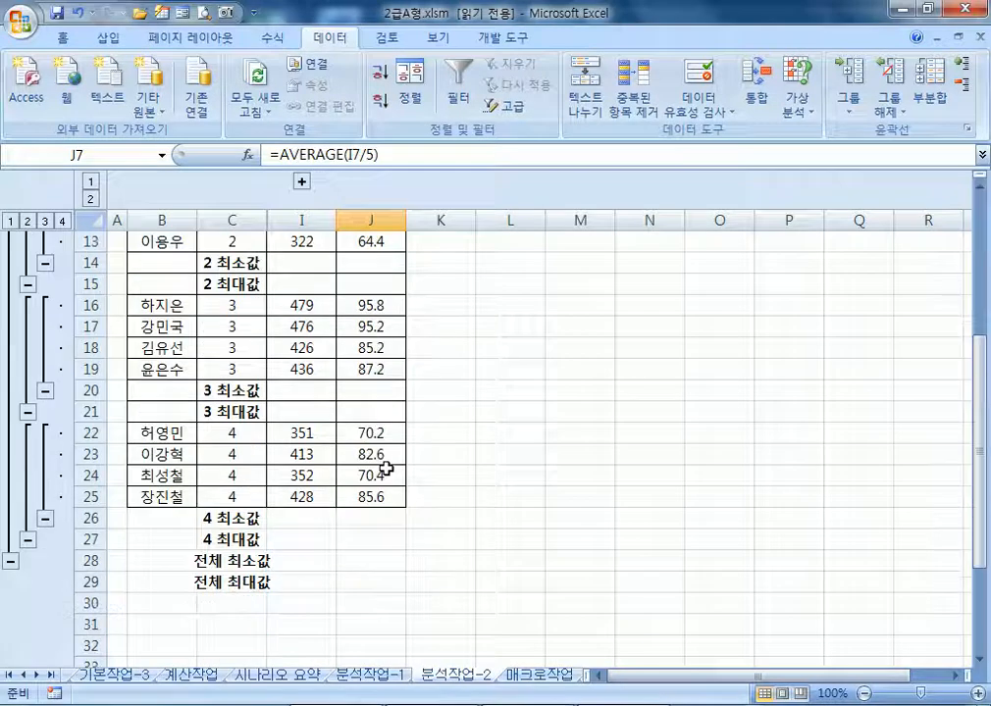
scroll(373, 432, up, 3)
click(301, 181)
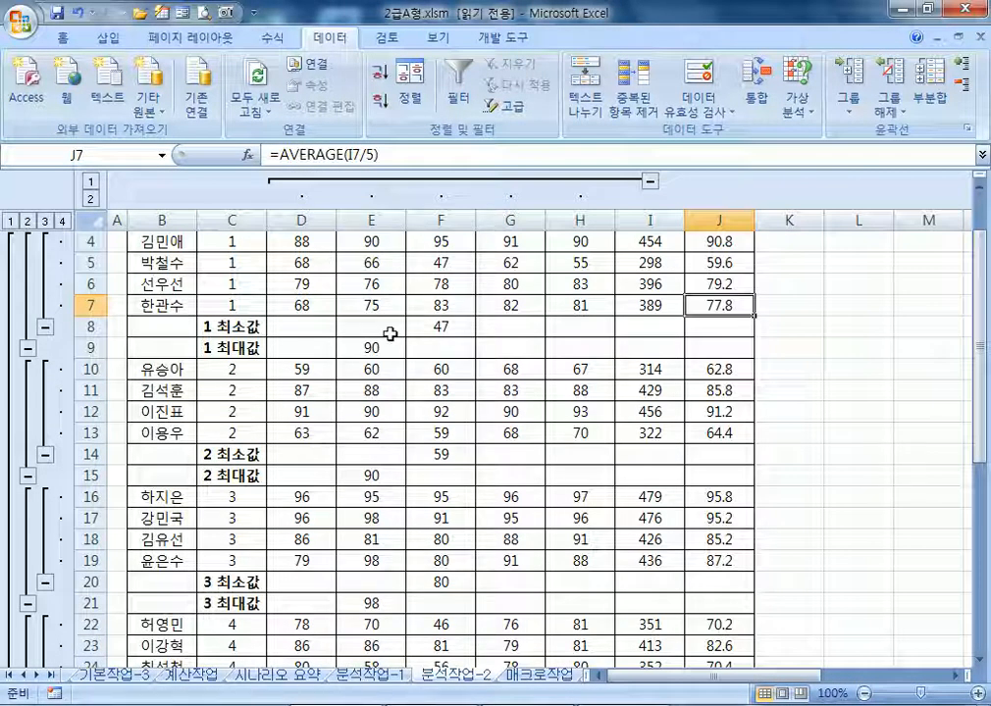
Look at the ungroup options without choosing, then undo to collapse columns D to H
click(888, 111)
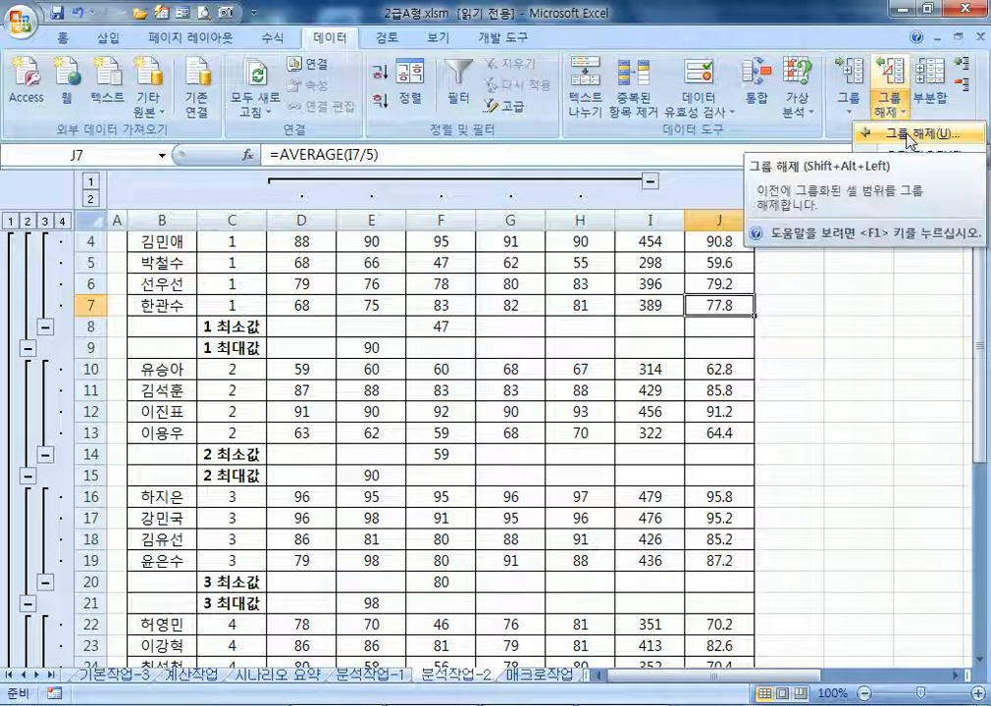
click(580, 374)
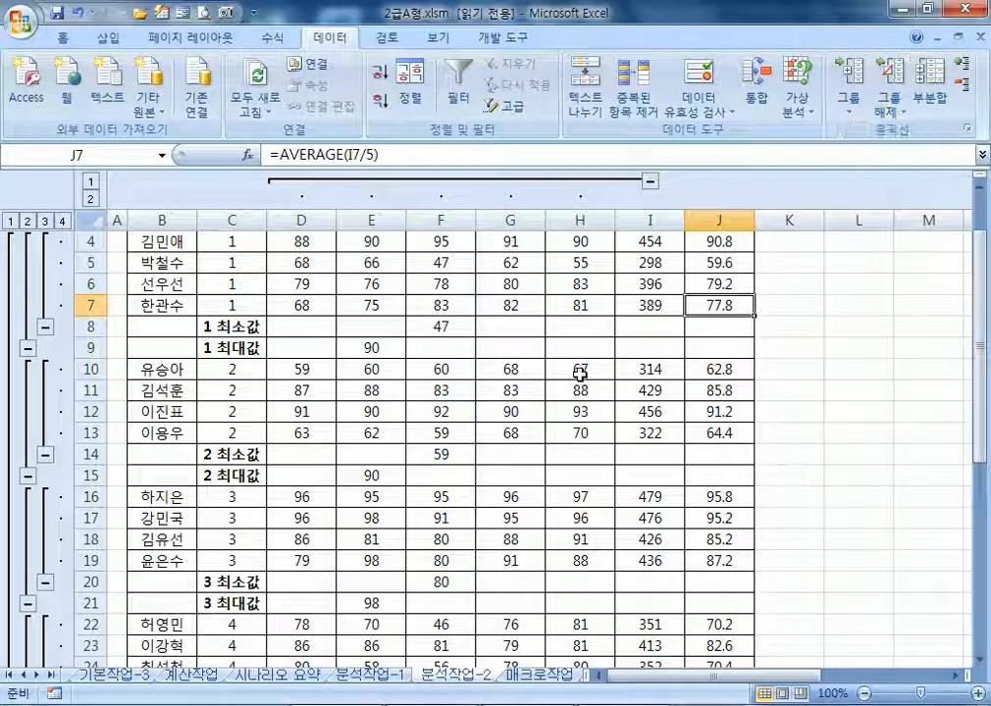
key(ctrl+z)
scroll(162, 403, up, 1)
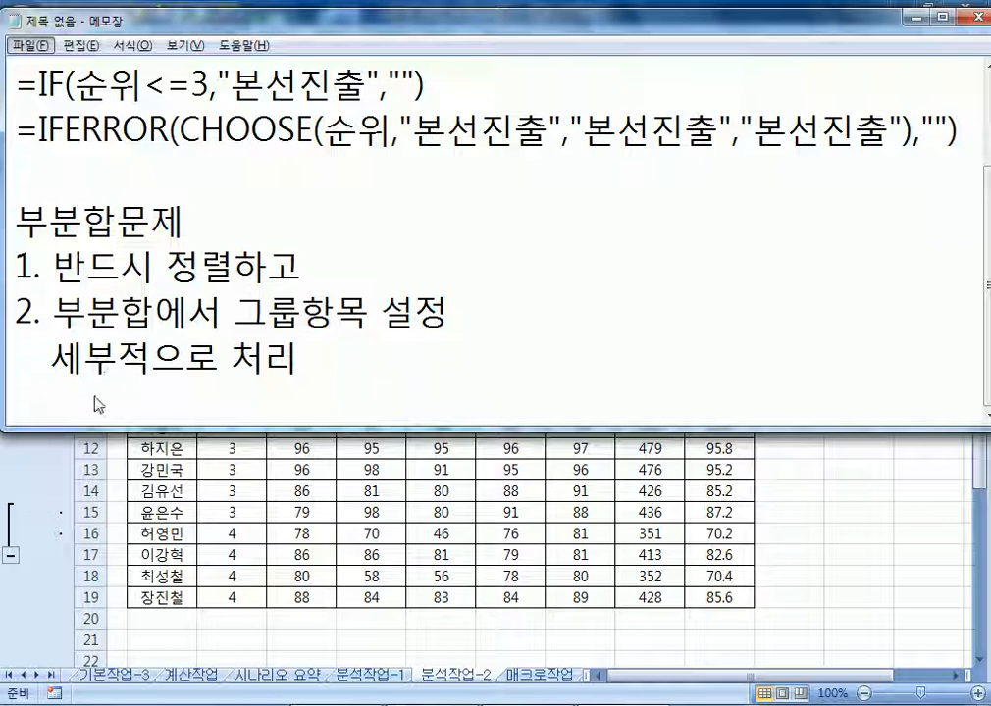
Insert 그룹항목(반별) before 으로 정렬하고 on the notes' first line
click(43, 392)
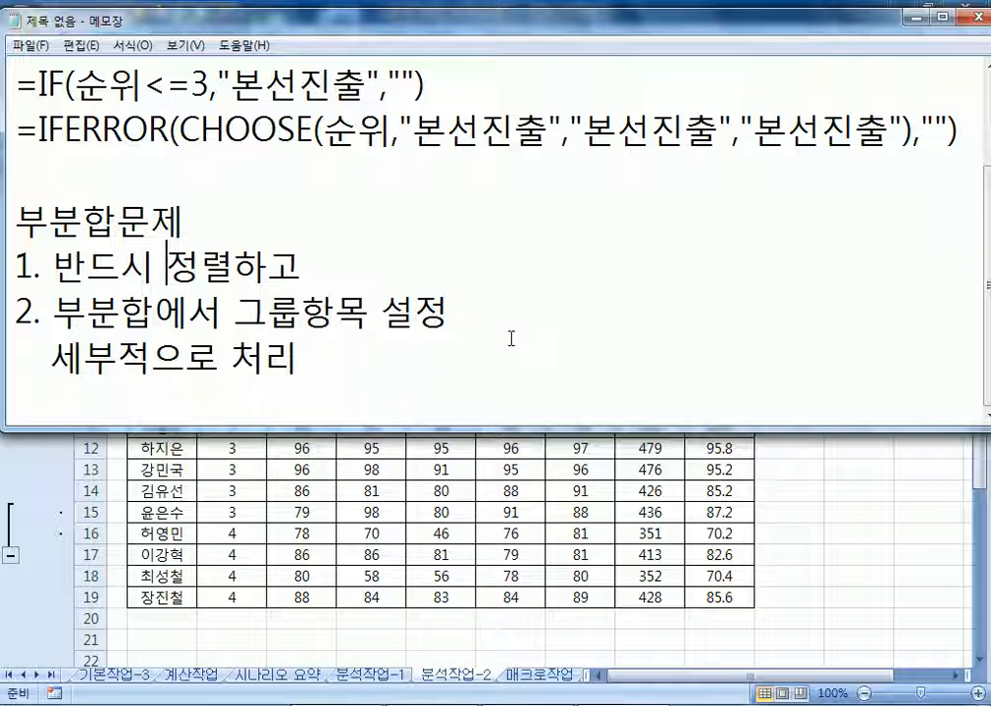
text(그룹하ㄹㅇㅁ)
key(BackSpace)
key(BackSpace)
key(BackSpace)
text(항목으로)
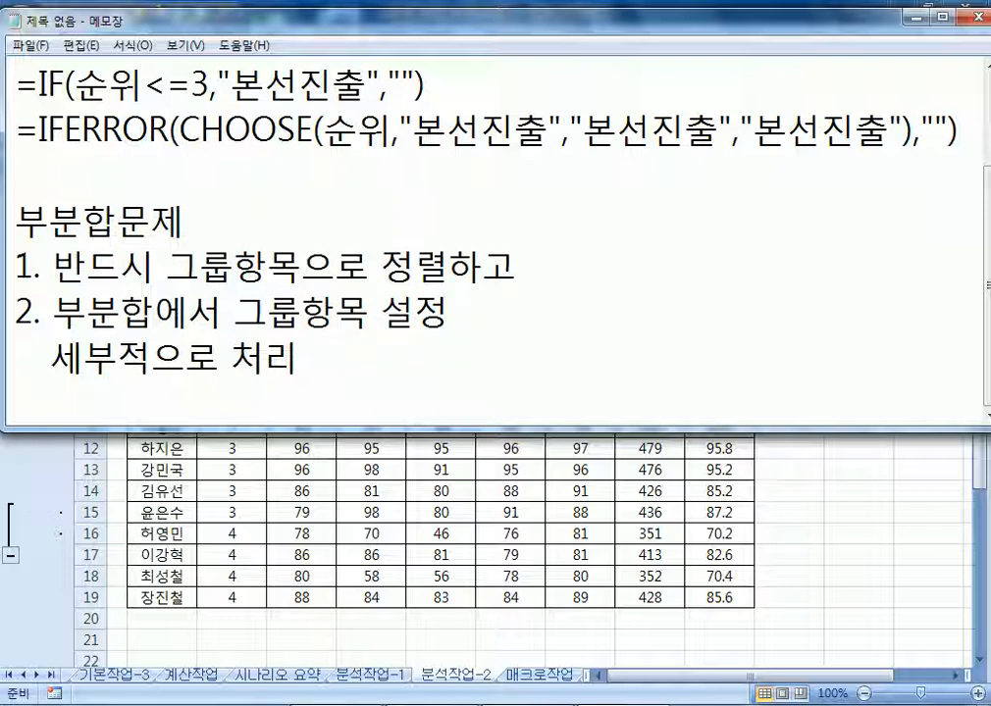
key(Left)
Add (반별) after 그룹항목 on line 2 and move Notepad to the top-left
key(Left)
key(Left)
text(9ㅂ)
key(BackSpace)
key(BackSpace)
text((반별))
key(Down)
key(Left)
key(Left)
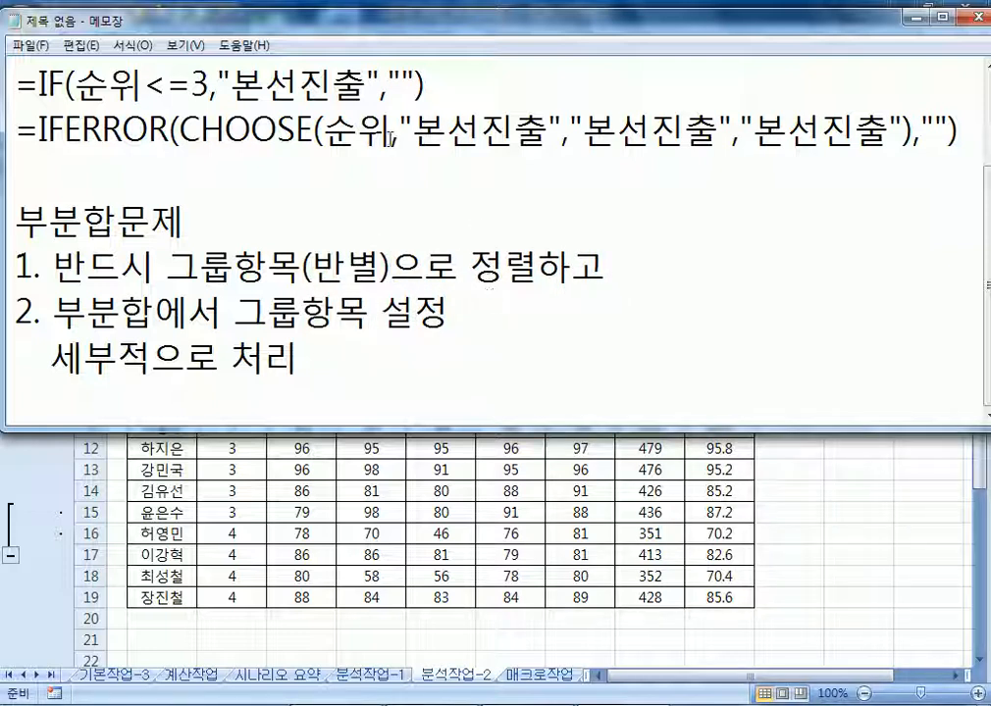
drag(273, 22, 541, 42)
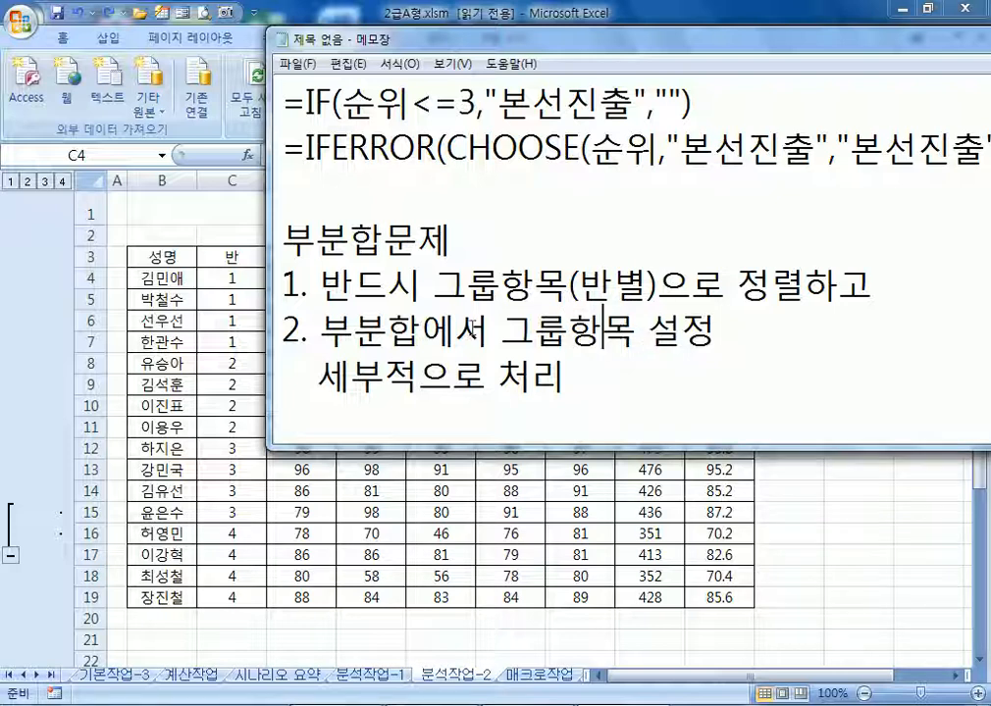
text((반별))
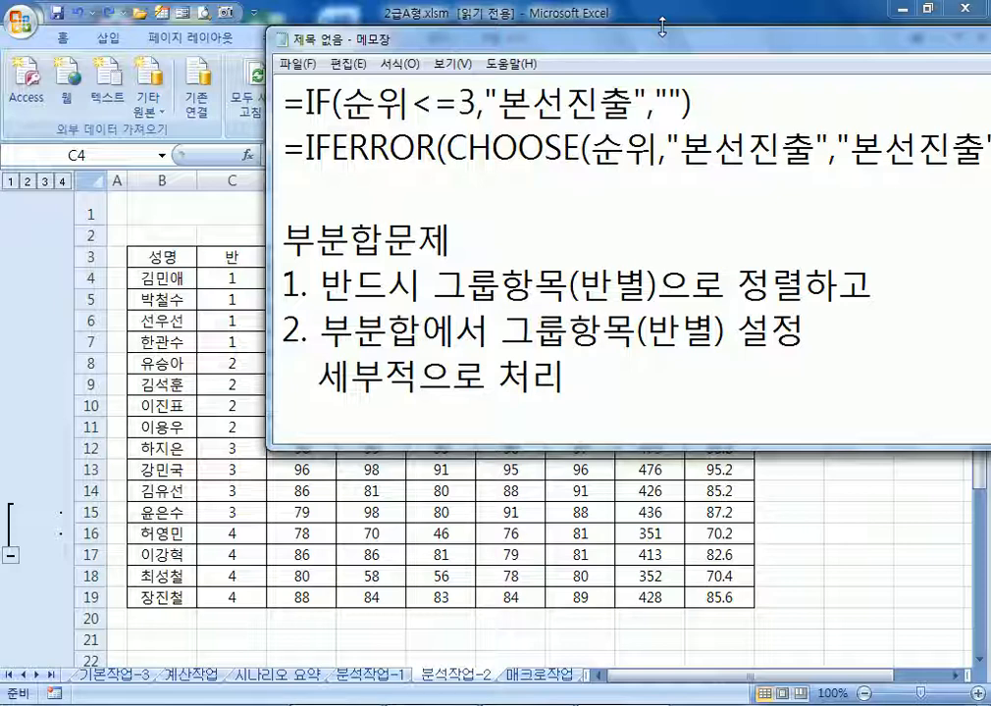
drag(715, 49, 450, 20)
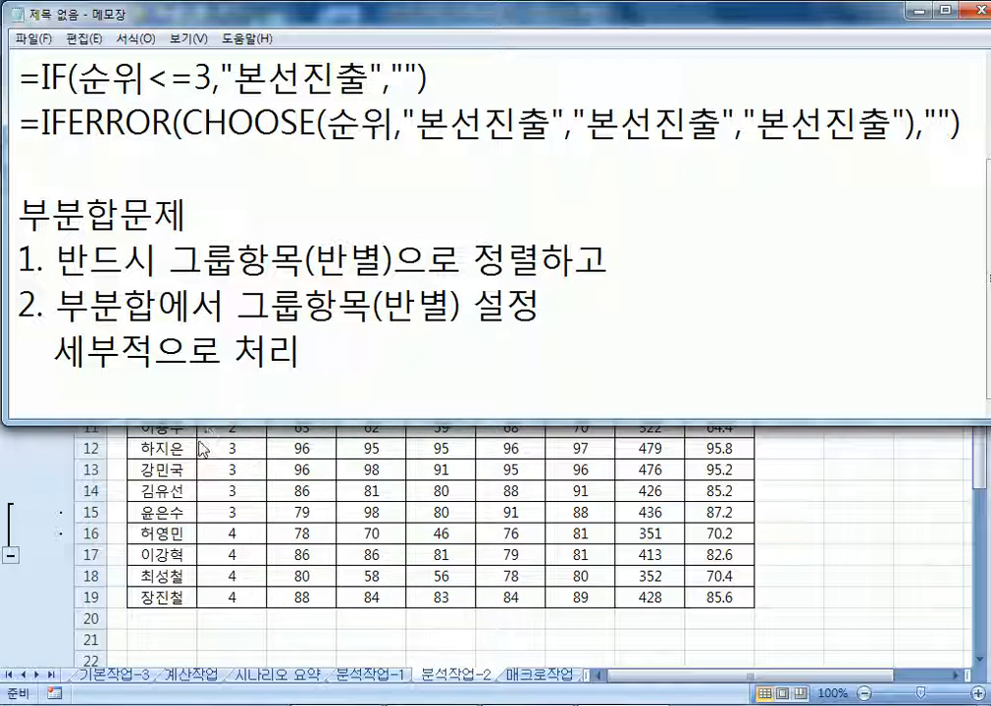
Back in Excel, insert a trial blank column D, then undo the insertion
key(alt+Tab)
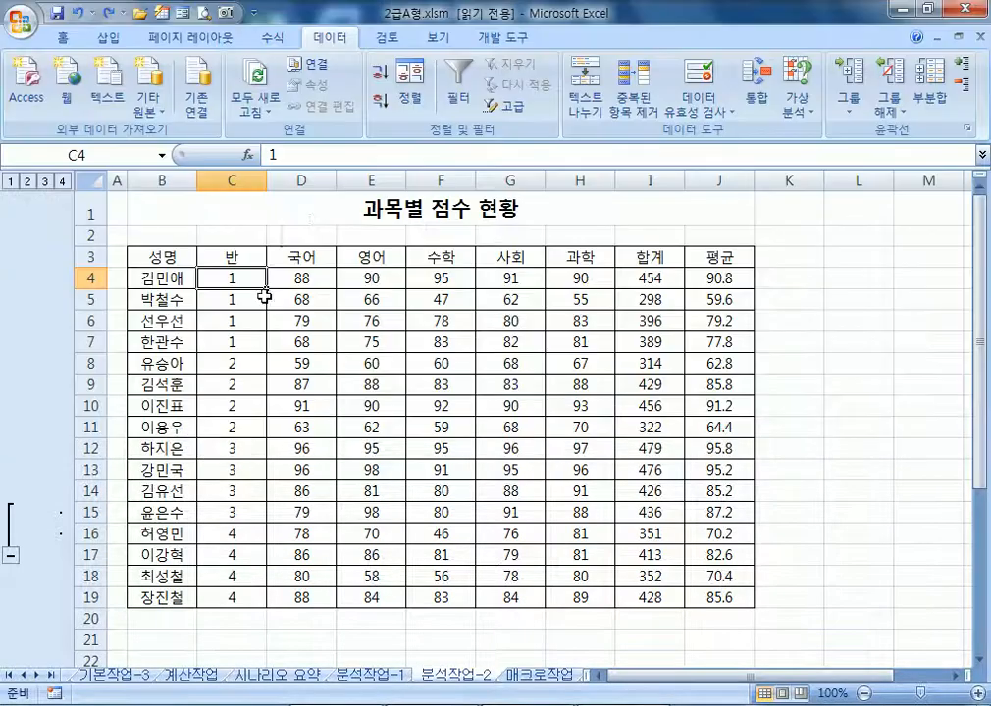
right_click(300, 181)
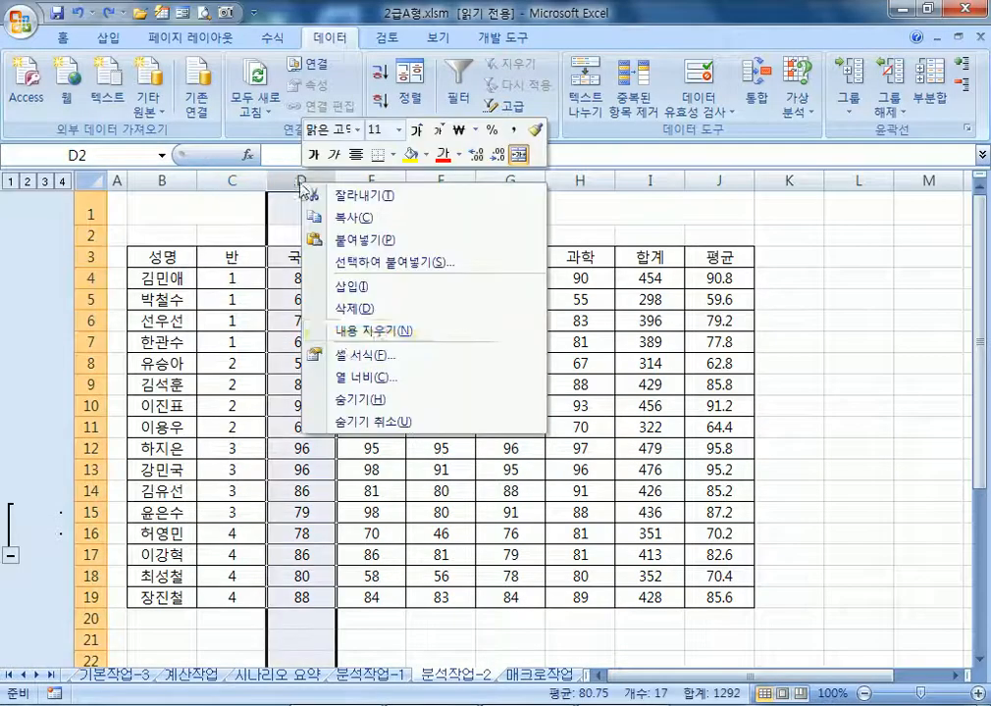
click(360, 286)
click(290, 257)
key(Left)
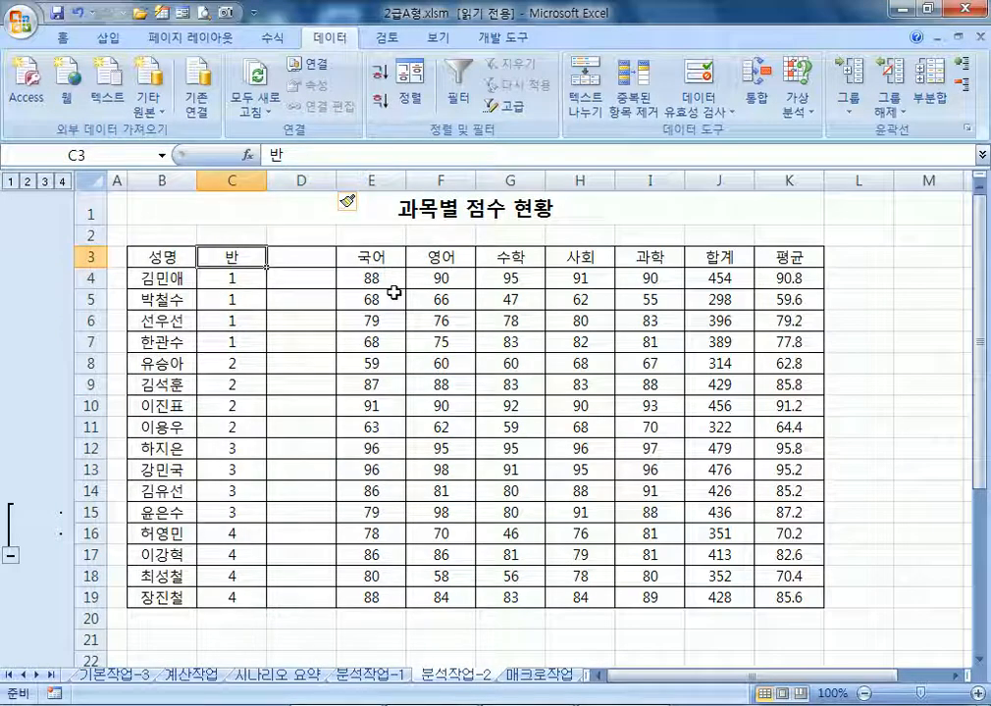
key(ctrl+z)
Insert a new column C before 반 and give it the header 학년
click(227, 178)
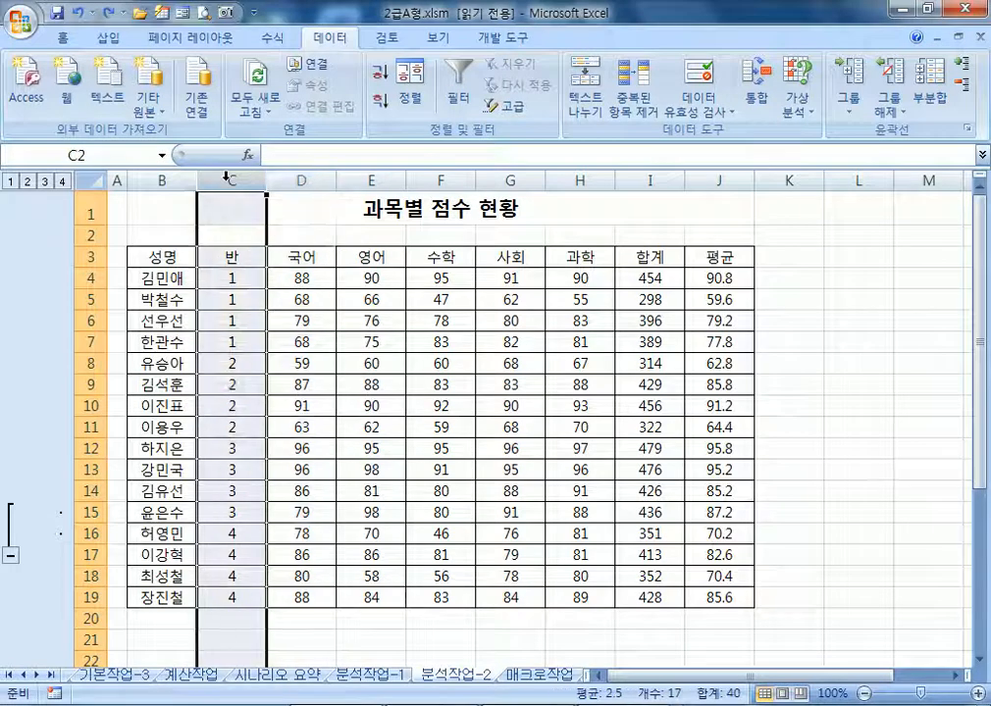
right_click(228, 177)
click(284, 286)
click(230, 262)
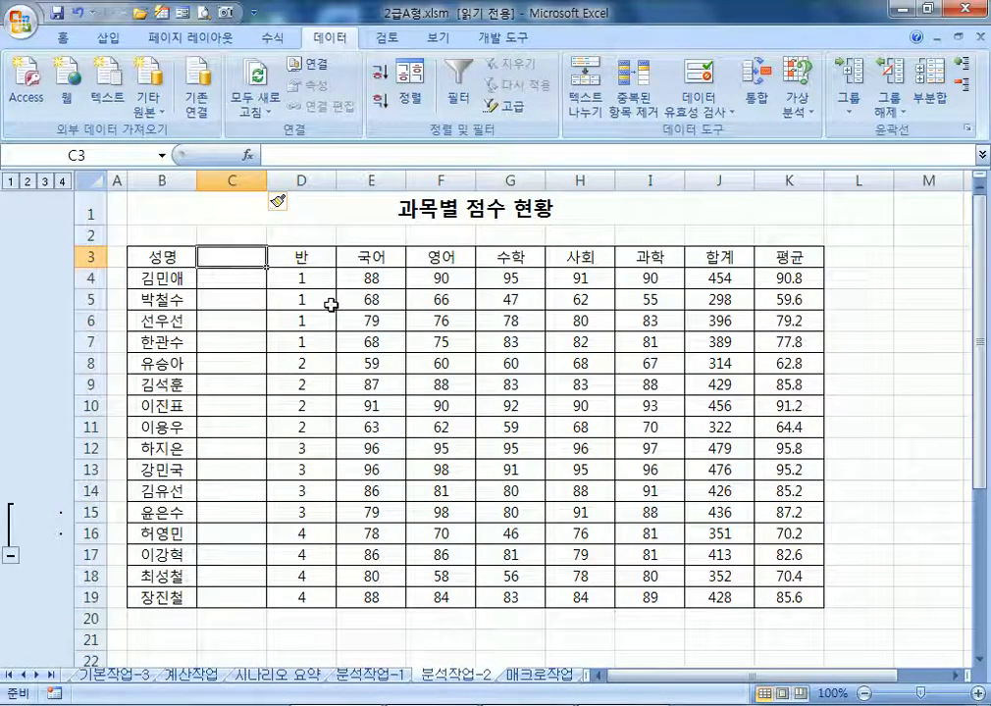
text(학년)
key(Return)
Enter 1, 2, 3, 1, 2, 3 in C4:C9 and fill the series down to row 19
text(1)
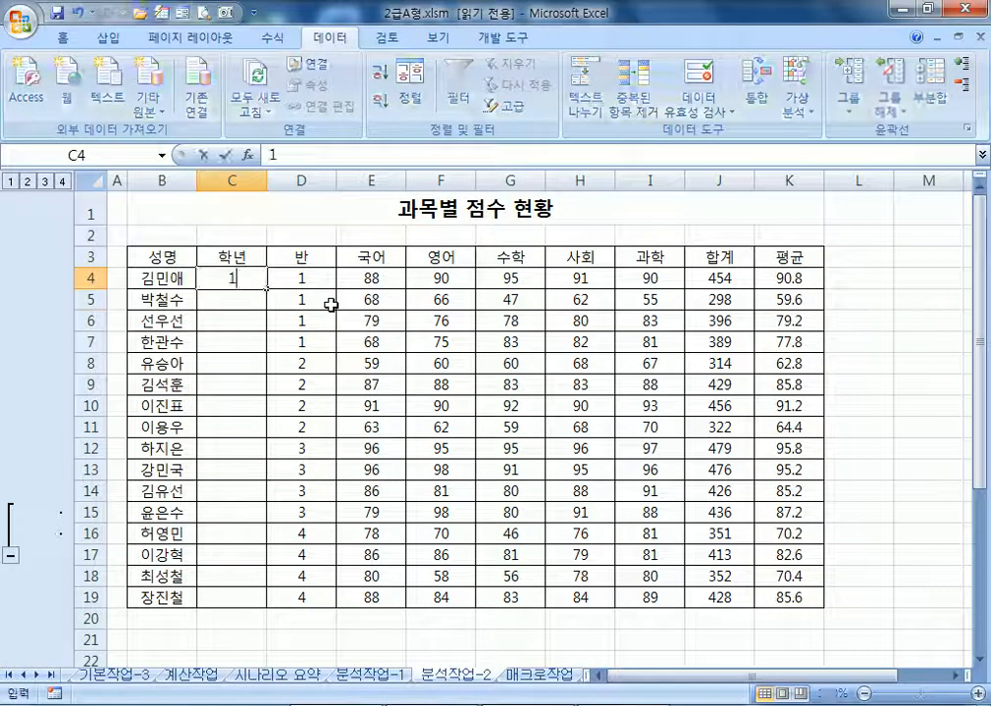
key(Return)
text(2)
key(Return)
text(3)
key(Return)
text(1)
key(Return)
text(2)
key(Return)
text(3)
key(Return)
drag(248, 341, 253, 595)
click(260, 278)
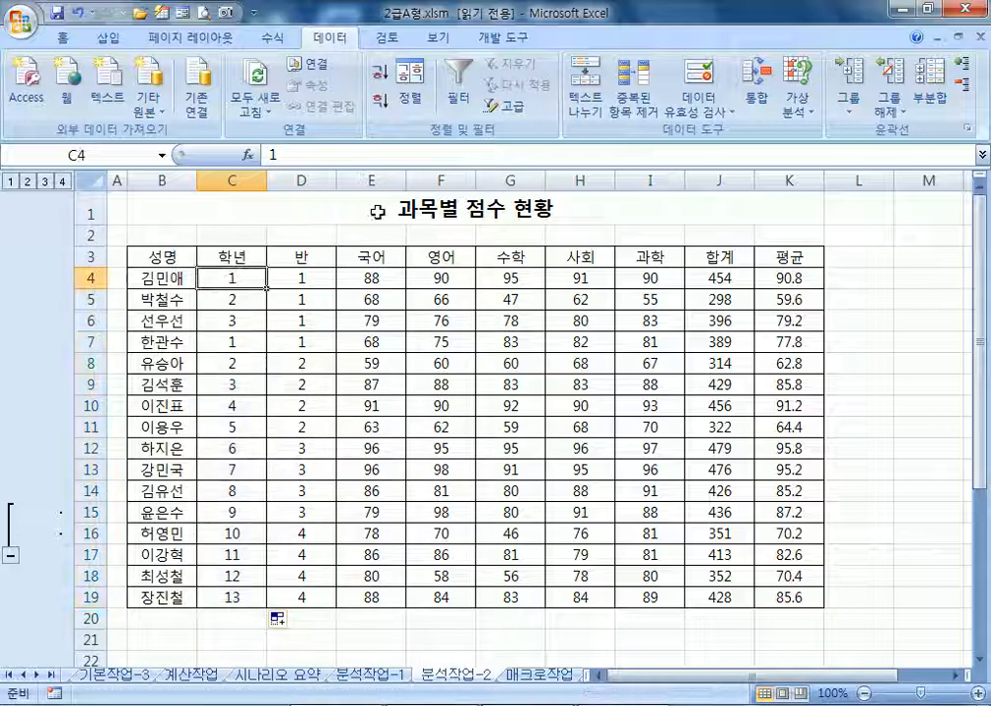
Sort the score table ascending by 학년, then by 반
click(407, 91)
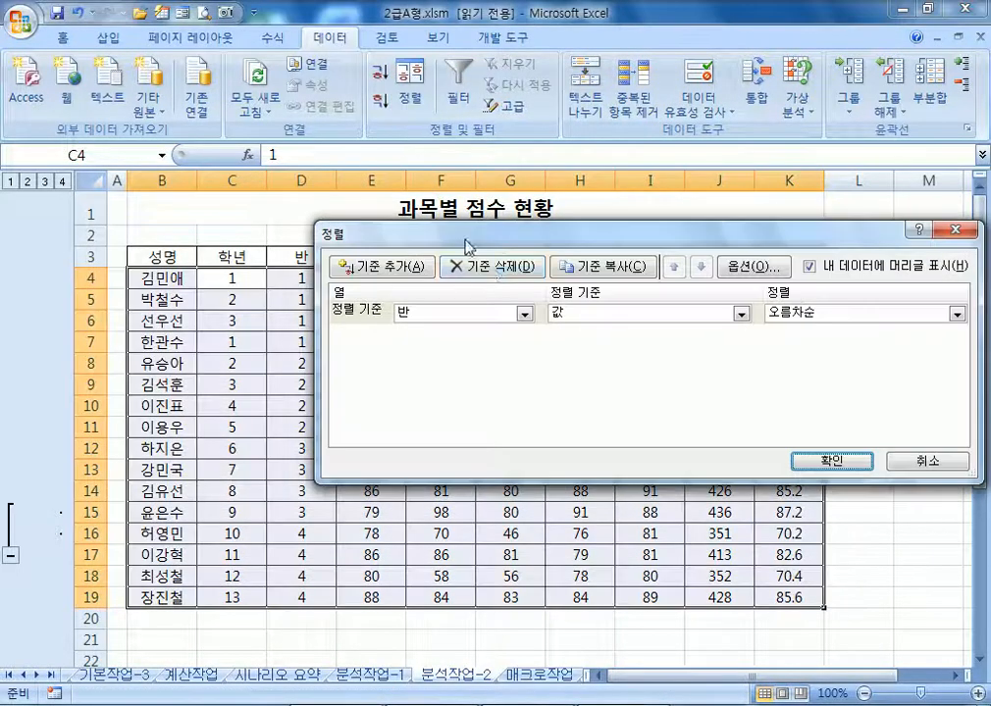
click(509, 320)
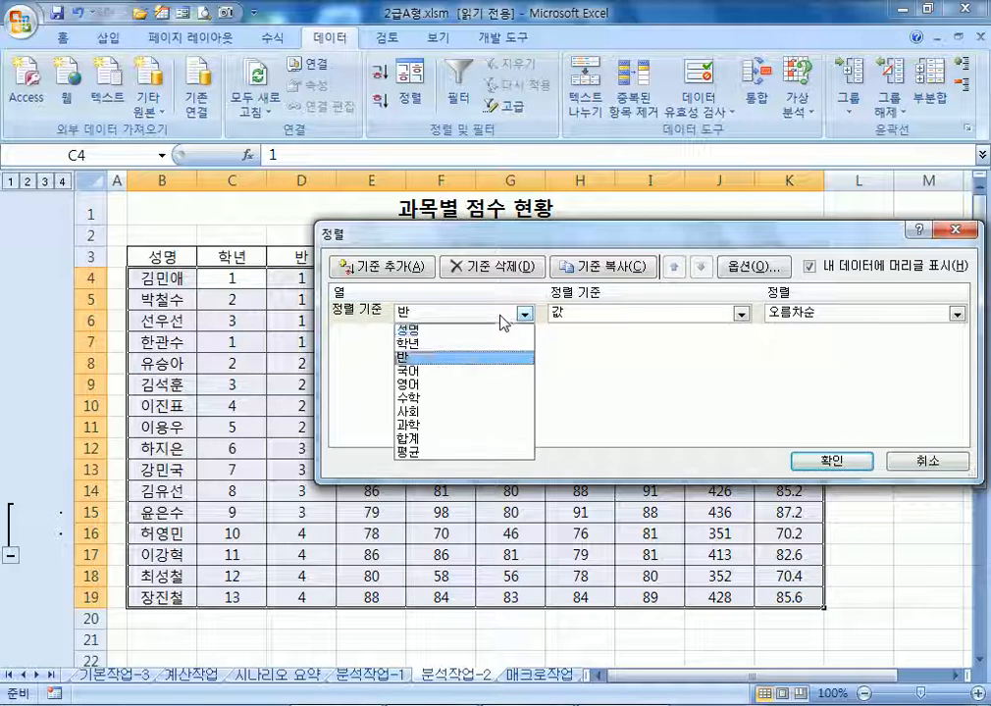
click(412, 343)
click(427, 285)
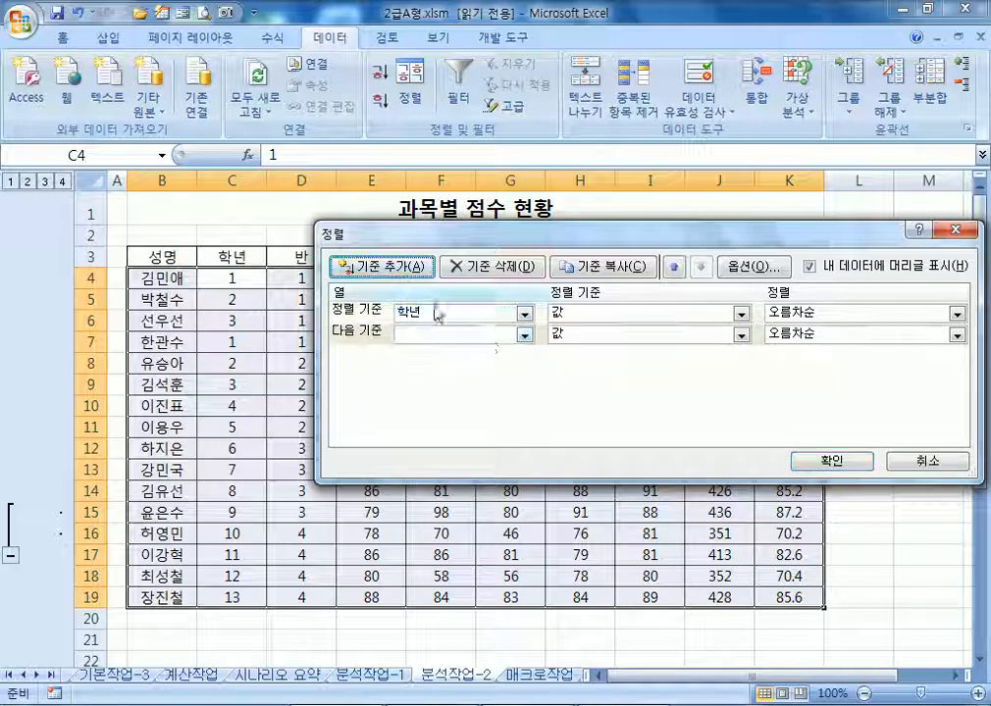
click(524, 334)
click(473, 376)
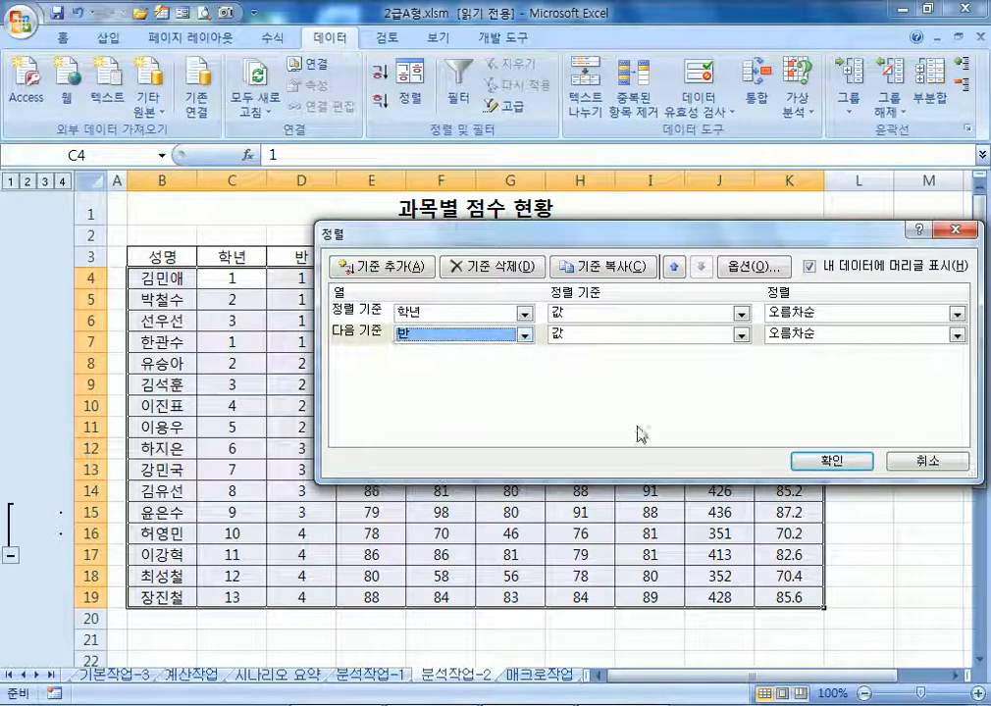
click(832, 460)
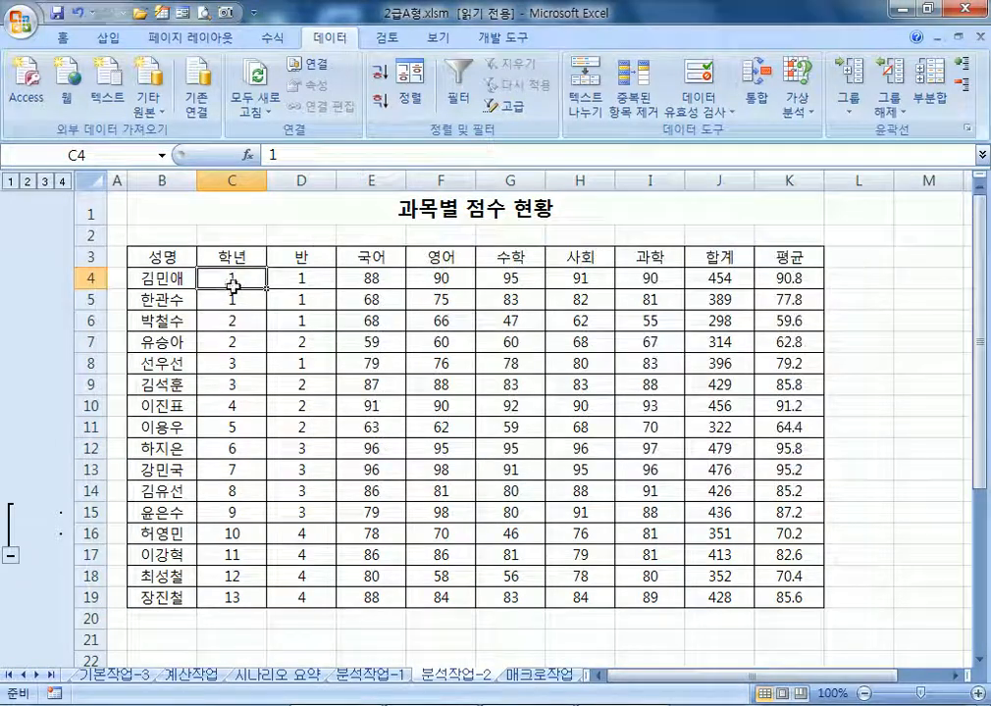
Check the sorted grade/class pairs, undo, and repeat 1, 2, 3 down column C to row 19
drag(261, 278, 321, 297)
drag(240, 321, 305, 343)
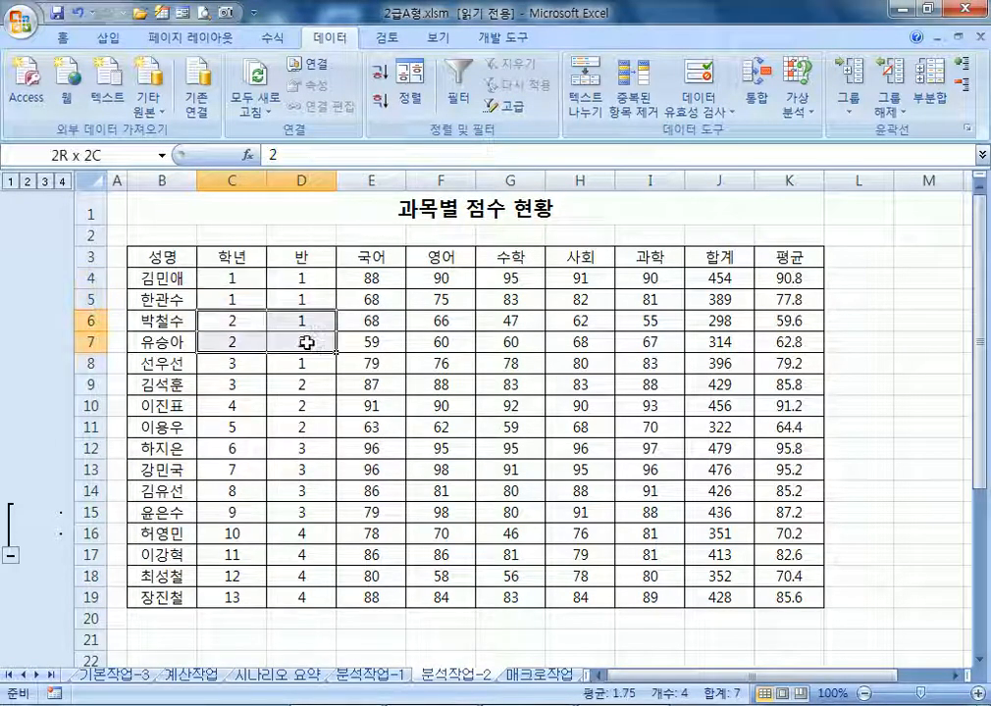
click(320, 322)
drag(238, 365, 278, 399)
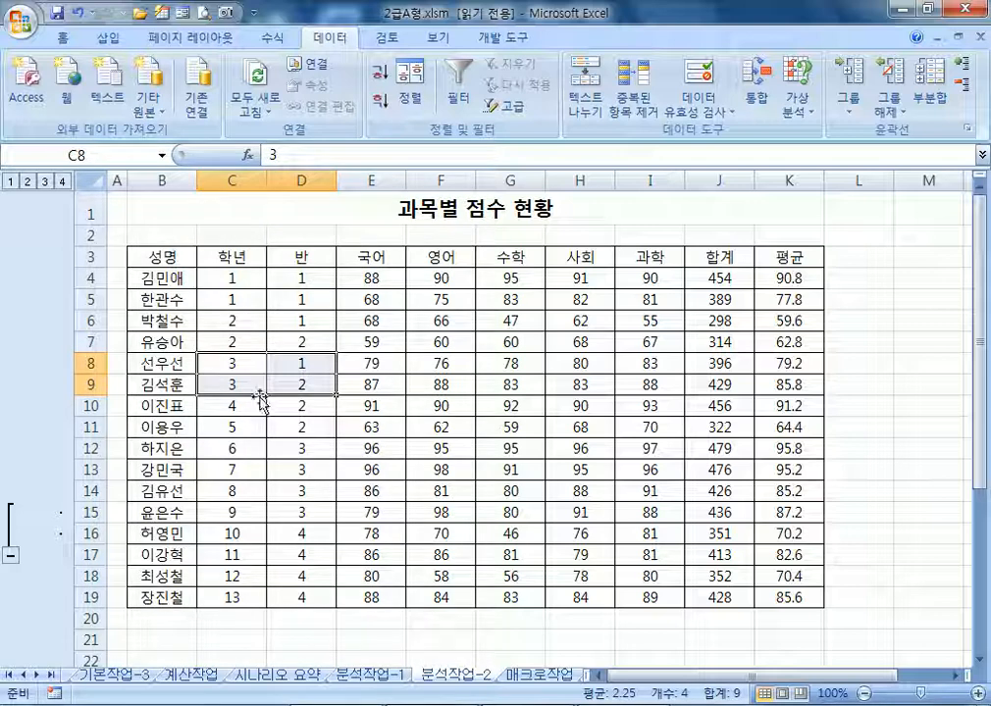
key(ctrl+z)
key(ctrl+z)
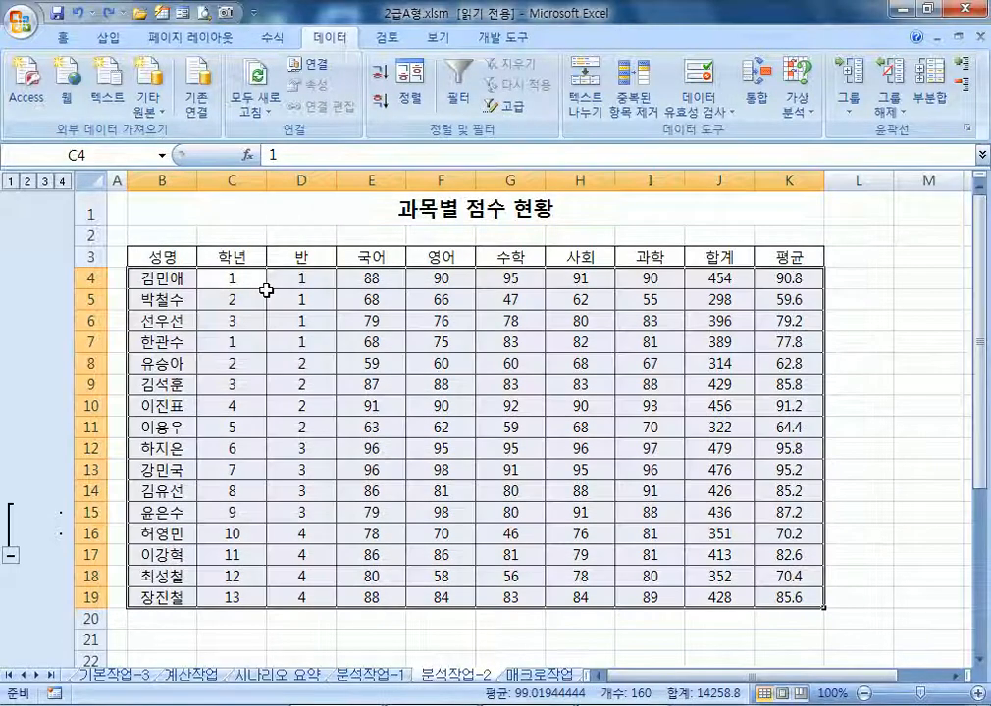
drag(266, 395, 267, 604)
click(236, 279)
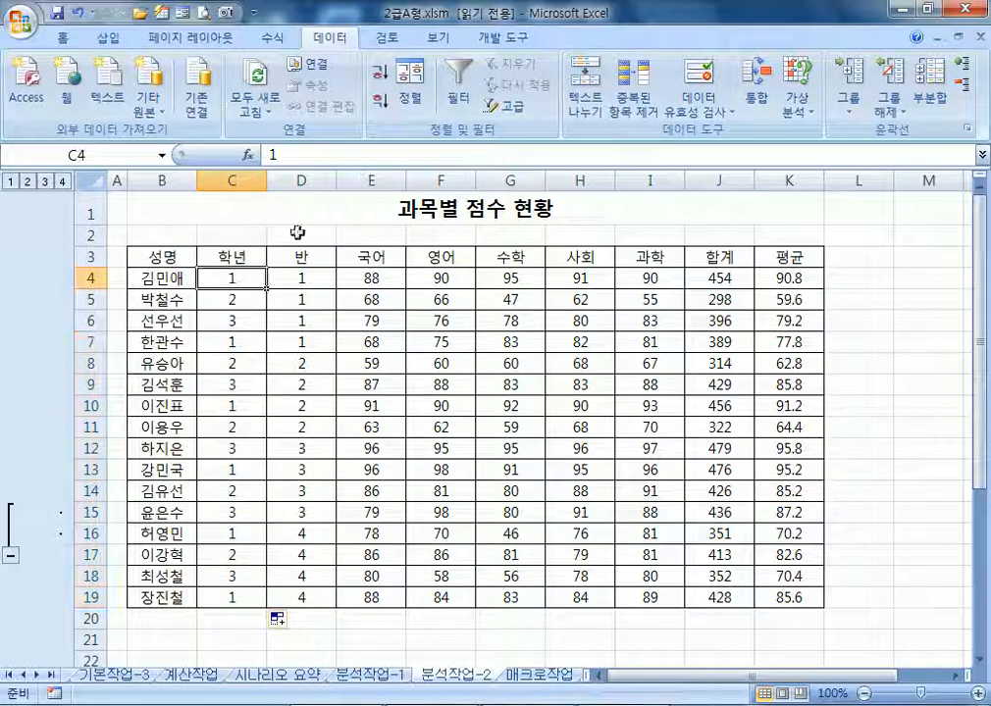
Sort again by 학년 then 반, deleting the empty third sort level
click(410, 86)
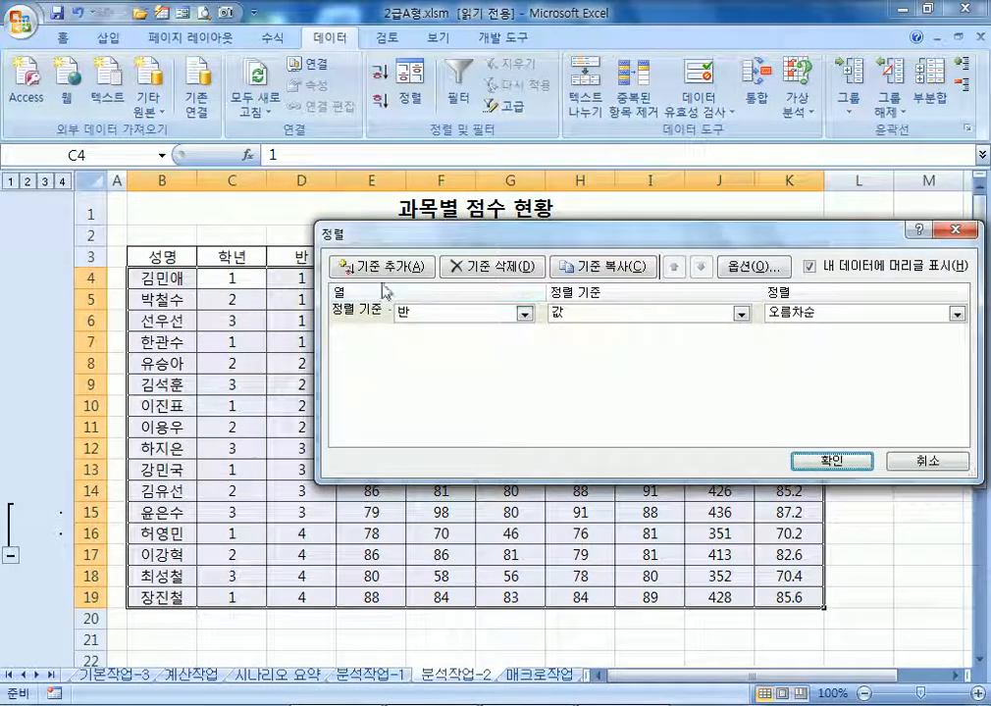
click(418, 314)
click(422, 345)
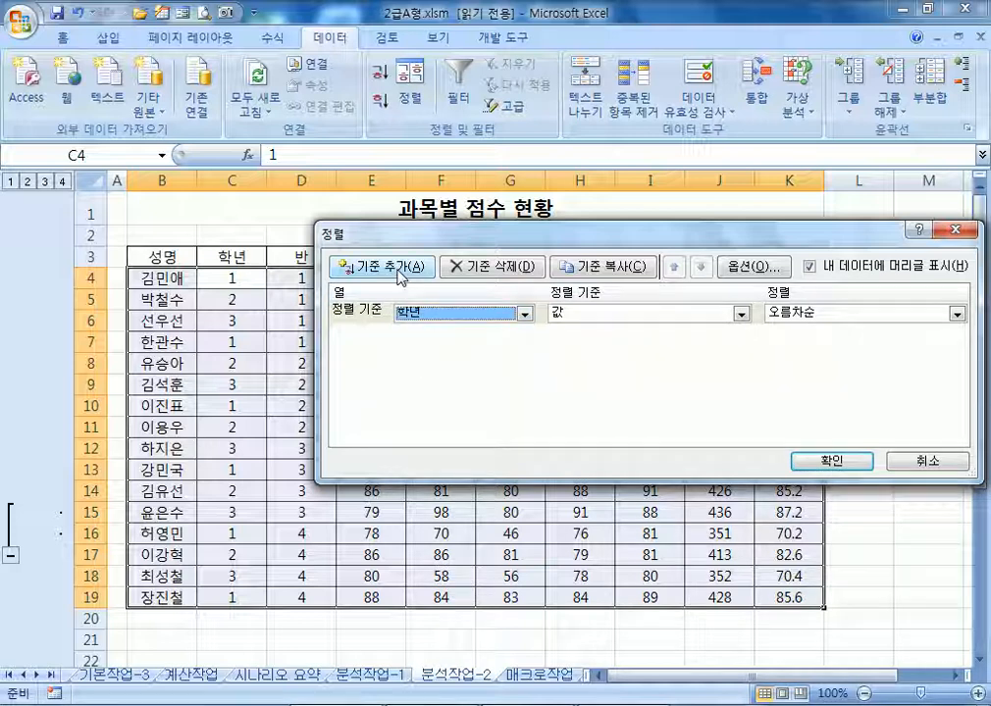
click(378, 266)
click(524, 334)
click(416, 381)
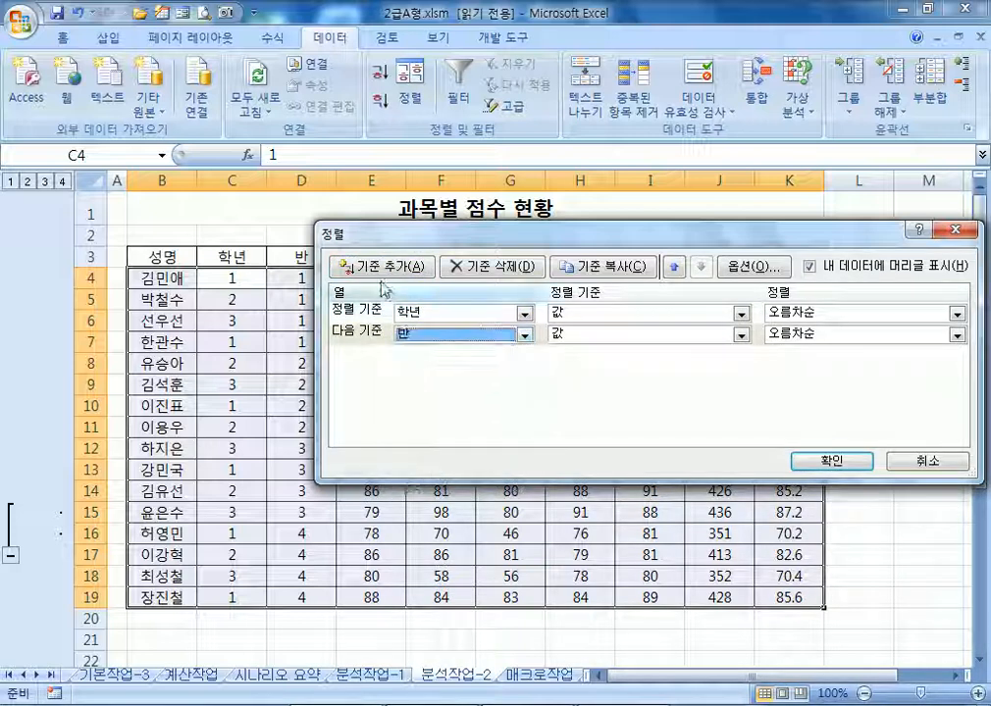
click(378, 266)
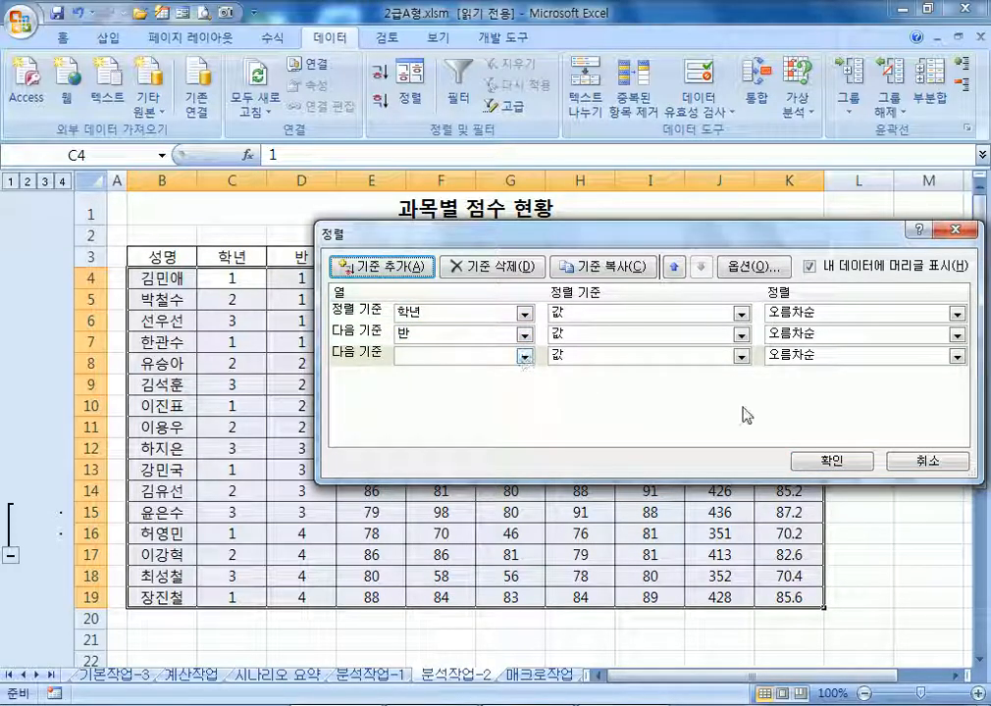
click(832, 460)
click(506, 406)
click(388, 357)
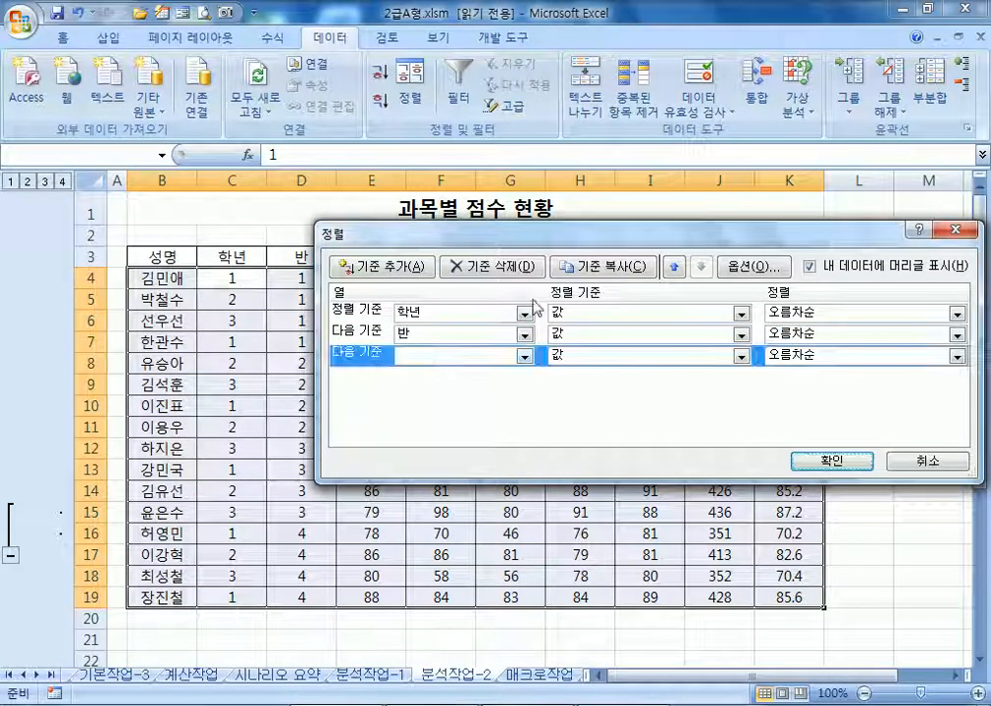
click(492, 266)
click(832, 460)
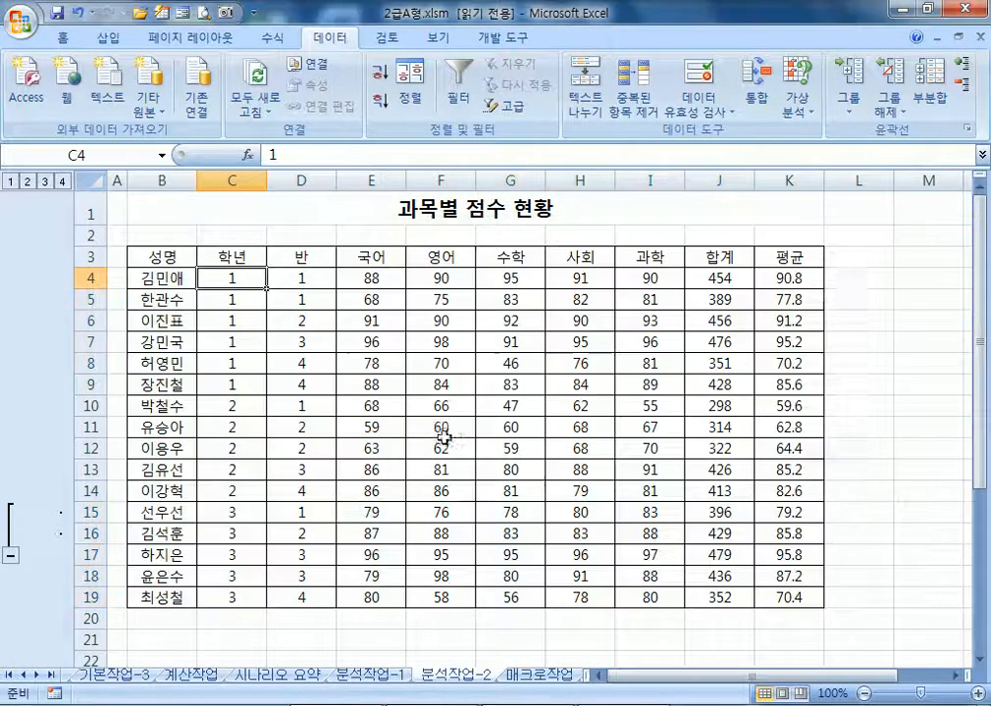
Select grade and class cell pairs in rows 4–18 to compare their values
drag(257, 279, 313, 310)
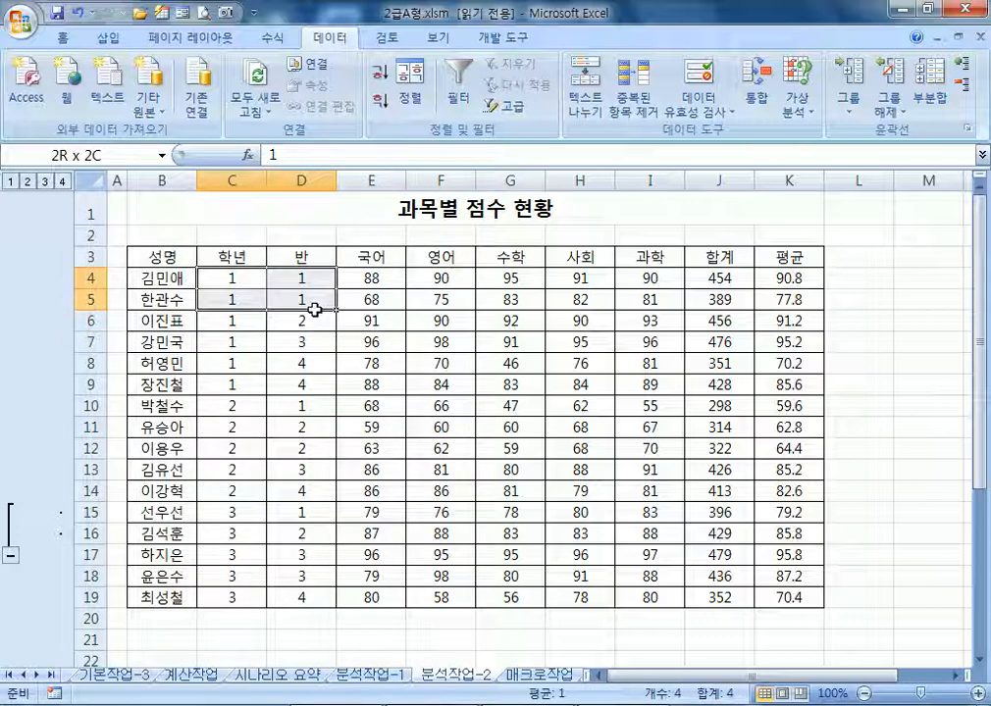
drag(250, 382, 318, 371)
drag(252, 405, 320, 452)
click(248, 512)
drag(248, 512, 327, 575)
Retype the 반 numbers from D6 down to D19 so classes ascend within each grade
click(332, 292)
key(Down)
key(Down)
text(2)
key(Return)
text(3)
key(Return)
text(3)
key(Return)
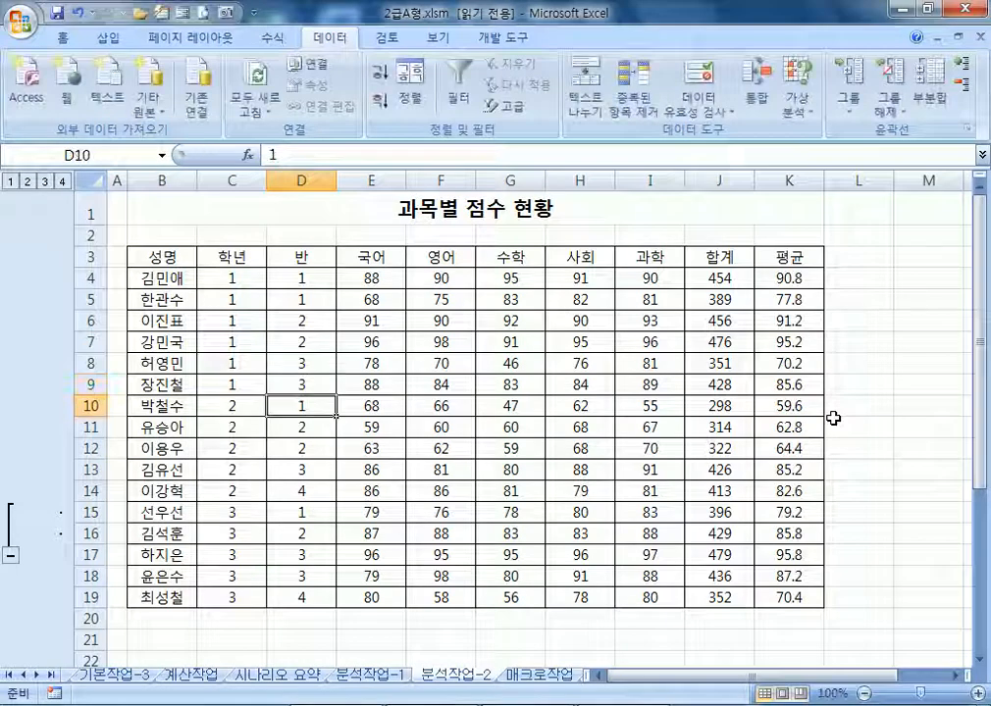
key(Down)
key(Down)
key(Up)
text(1)
key(Return)
text(1)
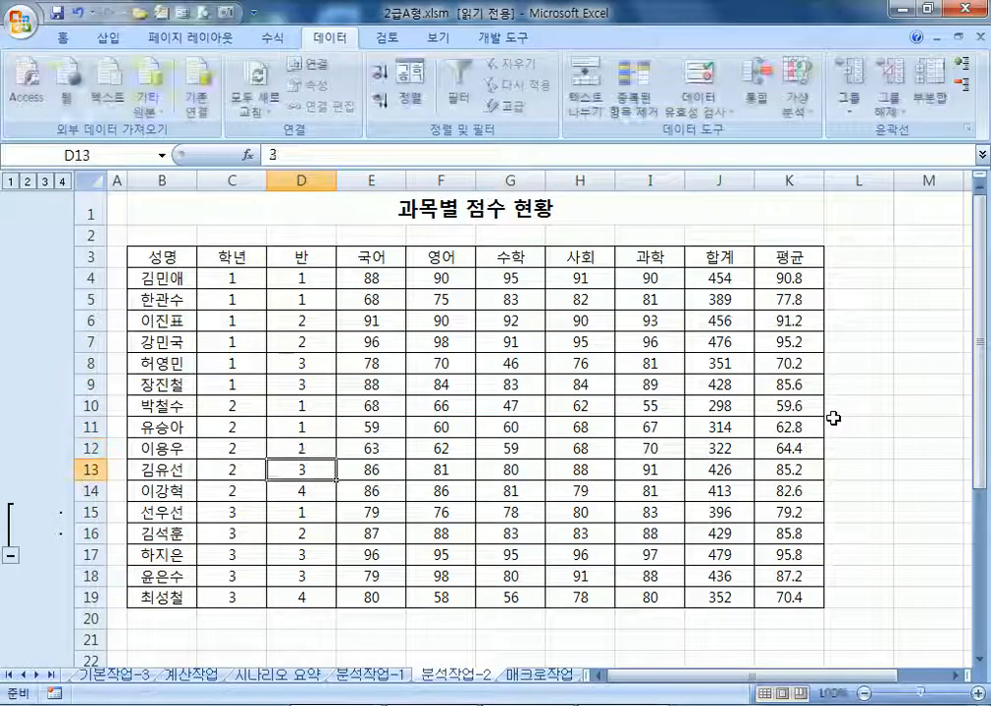
key(Return)
text(2)
key(Return)
text(2)
key(Return)
key(Return)
text(1)
key(Return)
text(2)
key(Return)
text(2)
key(Return)
text(2)
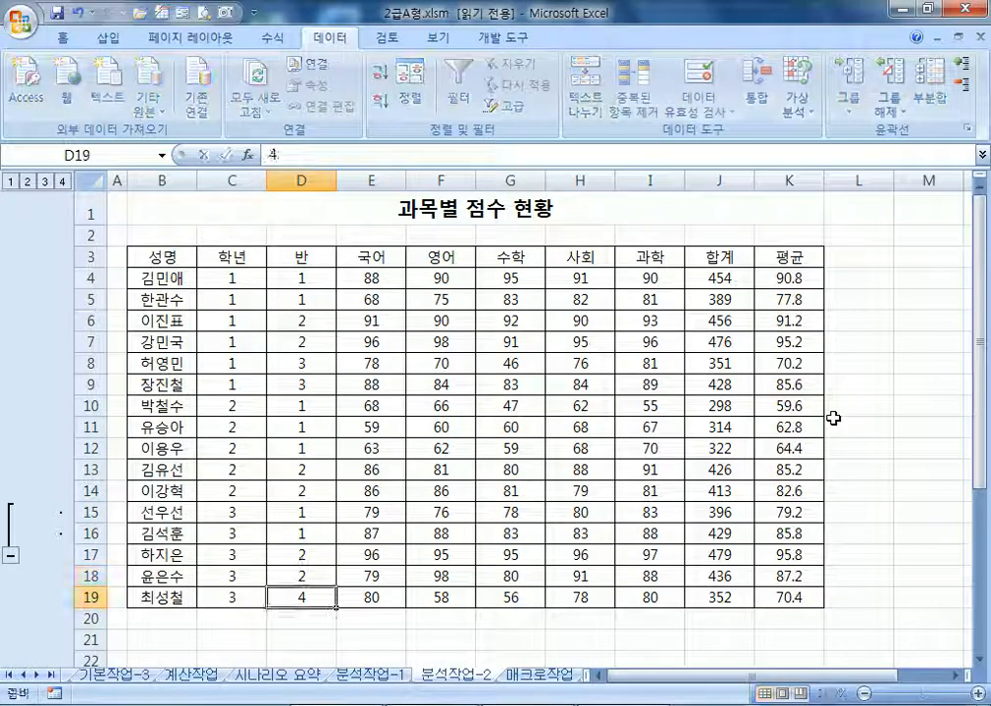
click(312, 278)
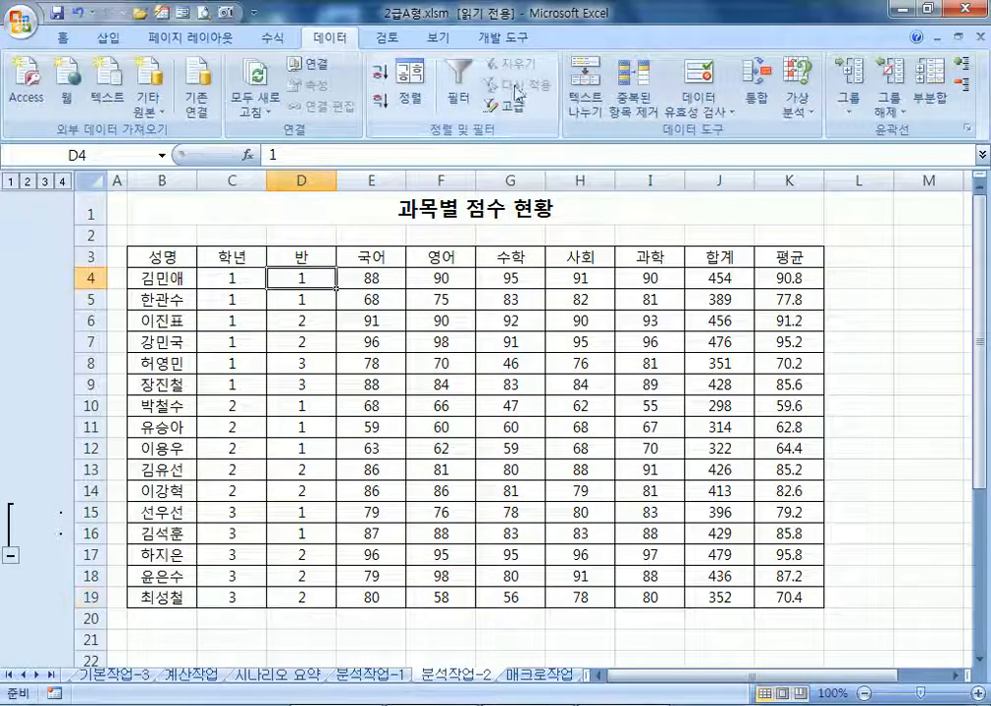
Insert 평균 subtotals grouped by 학년, replacing any existing subtotals
click(931, 87)
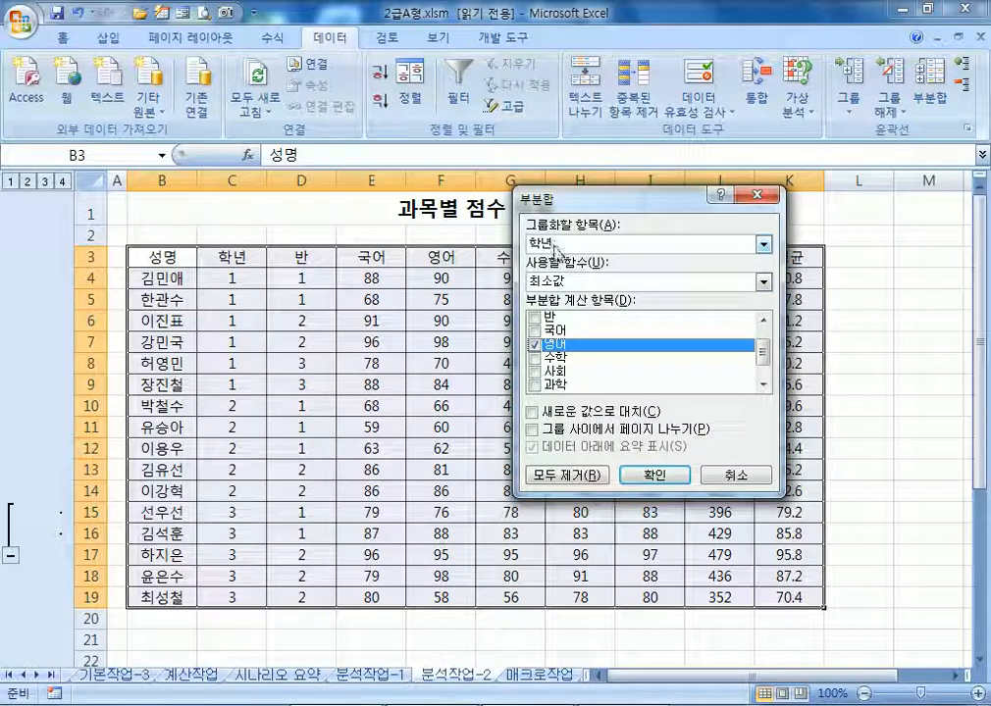
click(562, 248)
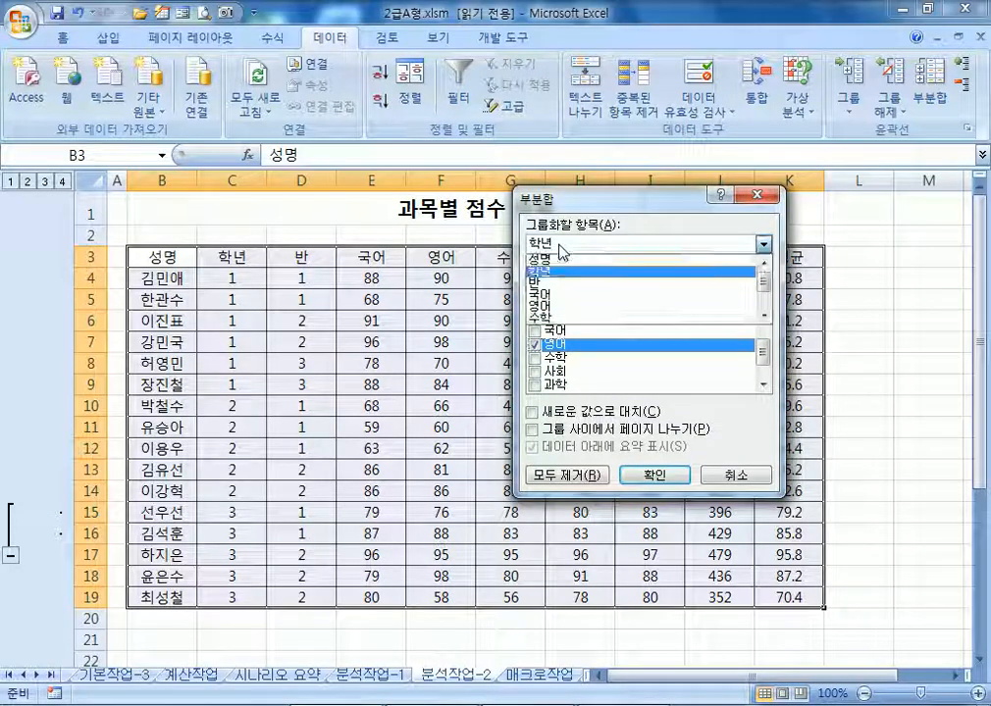
click(562, 248)
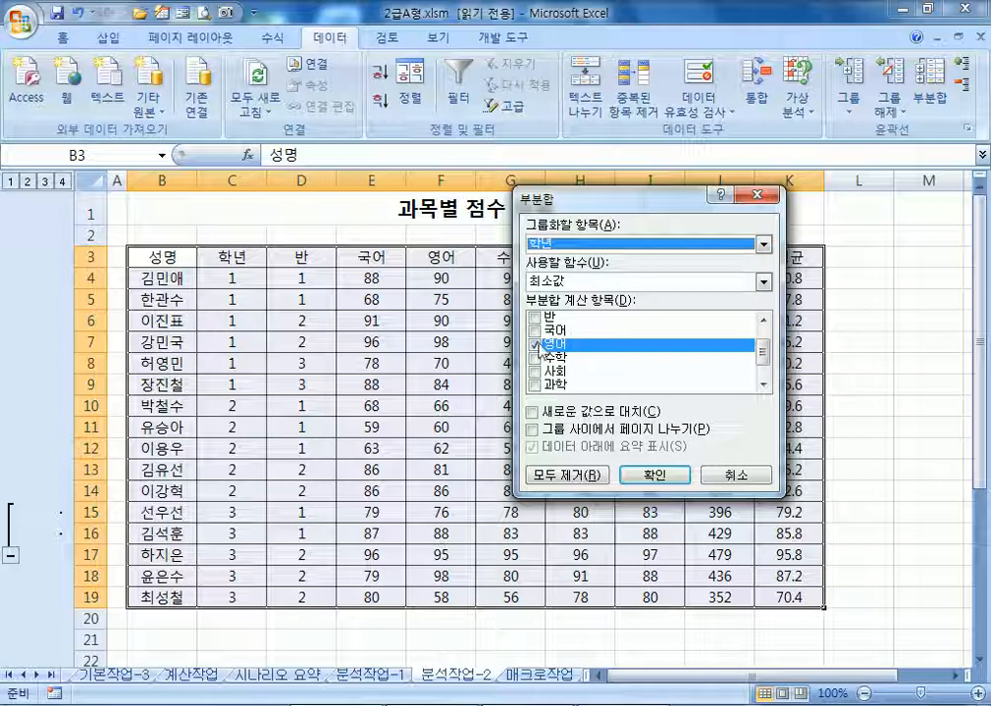
click(561, 283)
click(545, 319)
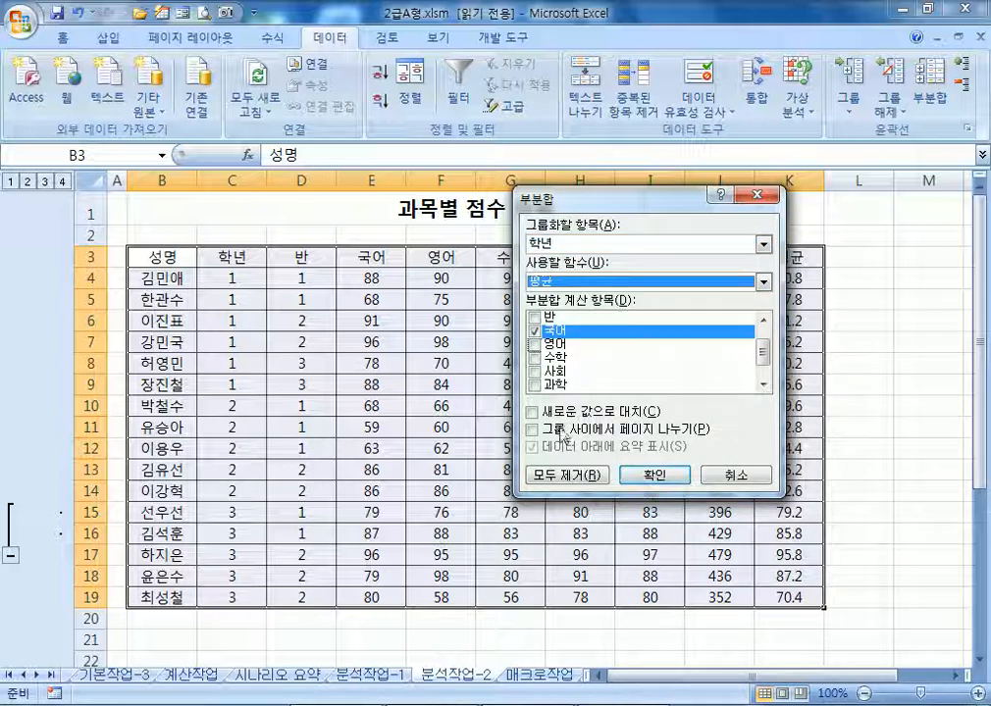
click(557, 417)
click(654, 475)
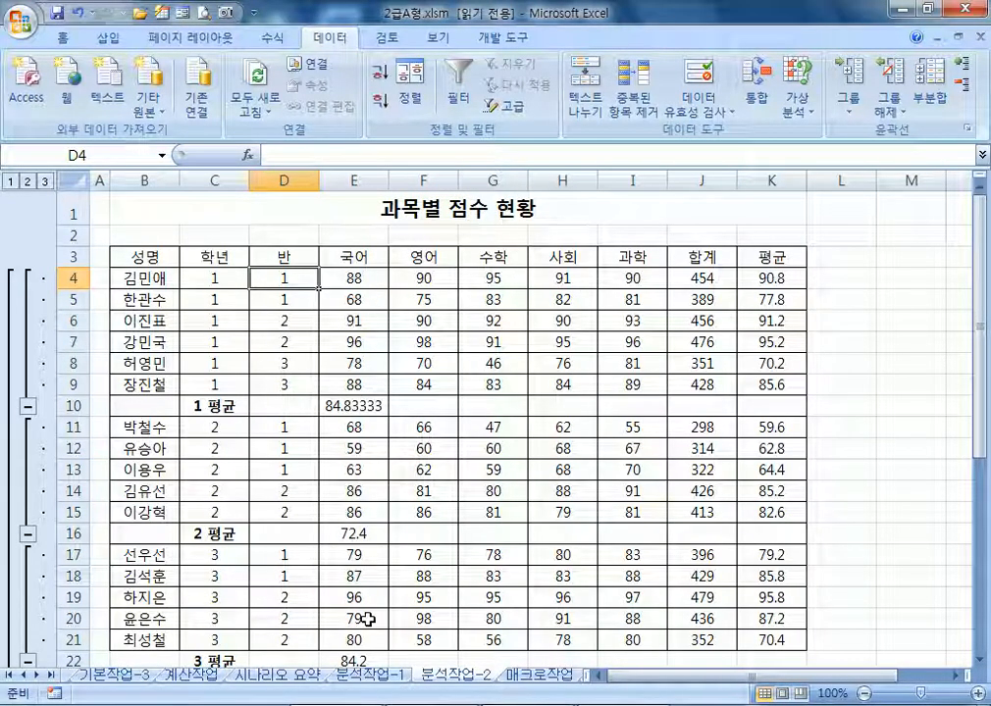
Set up 영어-only average subtotals grouped by 반
click(931, 86)
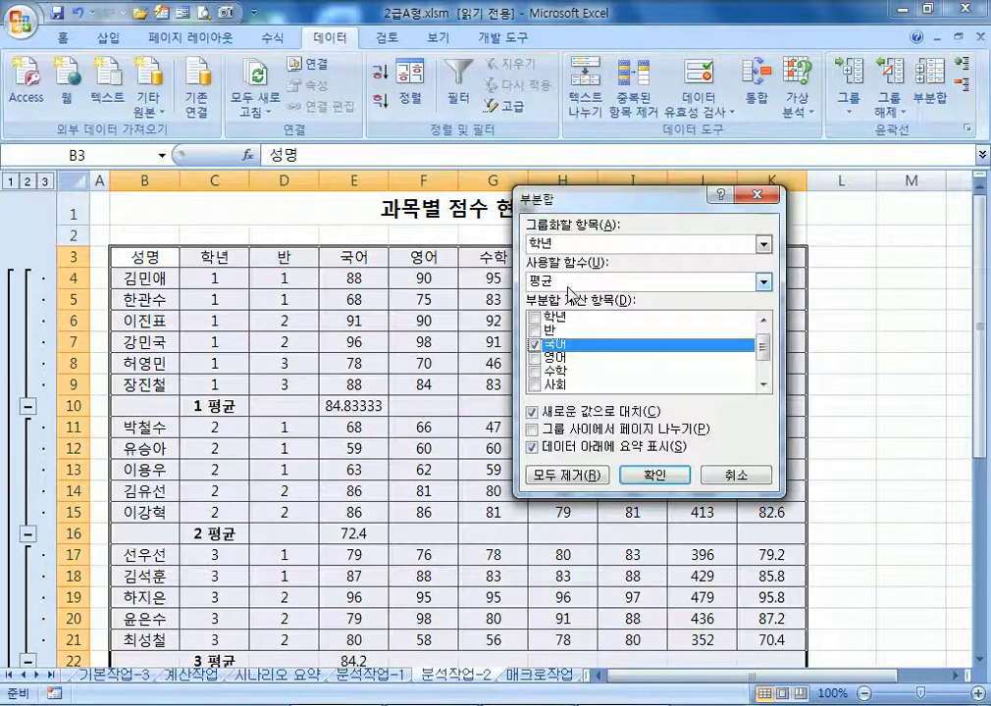
click(561, 251)
click(549, 286)
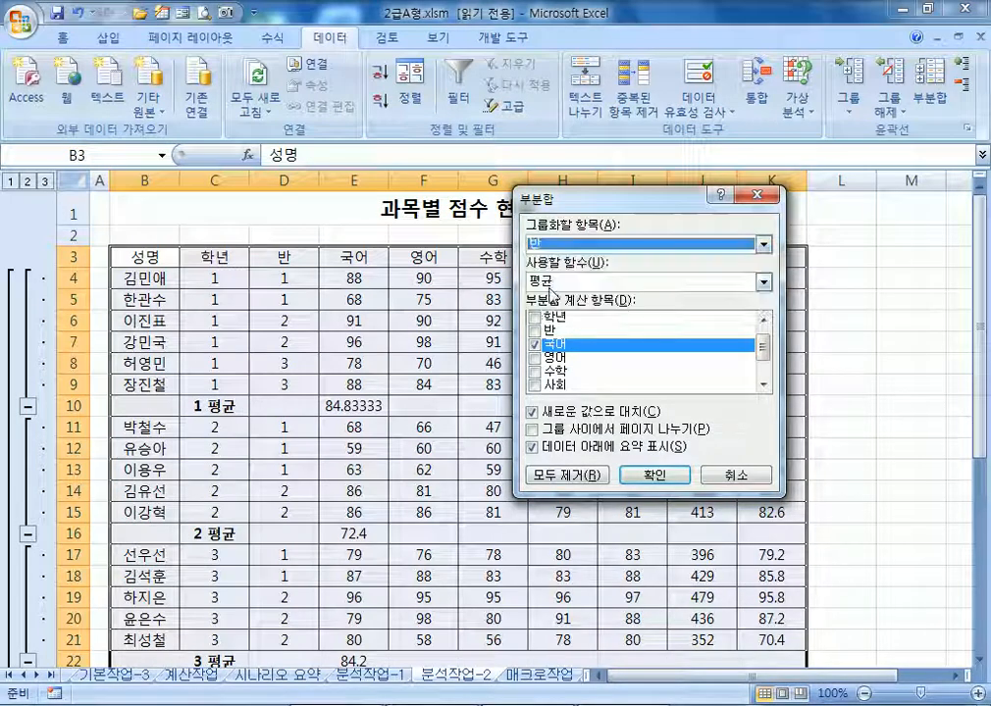
click(535, 359)
click(535, 332)
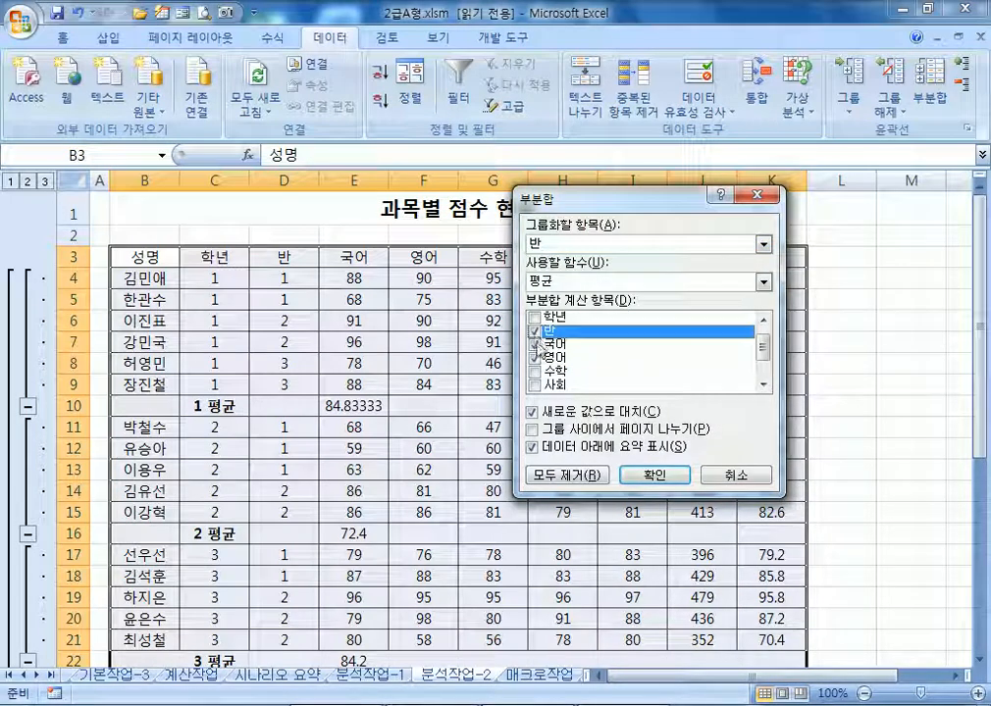
click(535, 333)
click(535, 345)
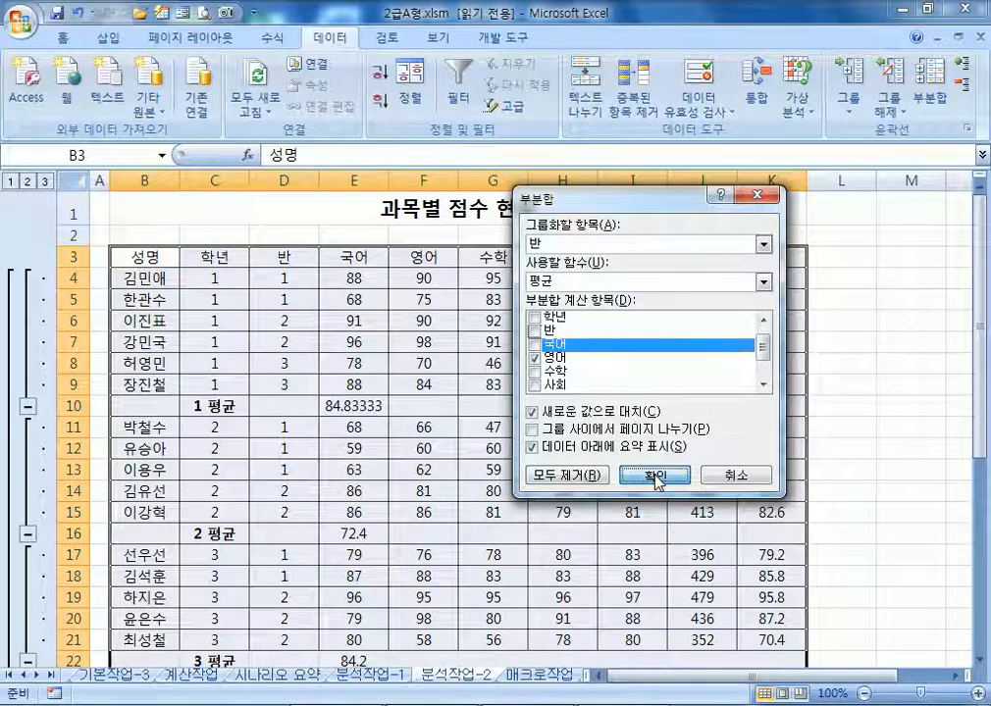
click(656, 477)
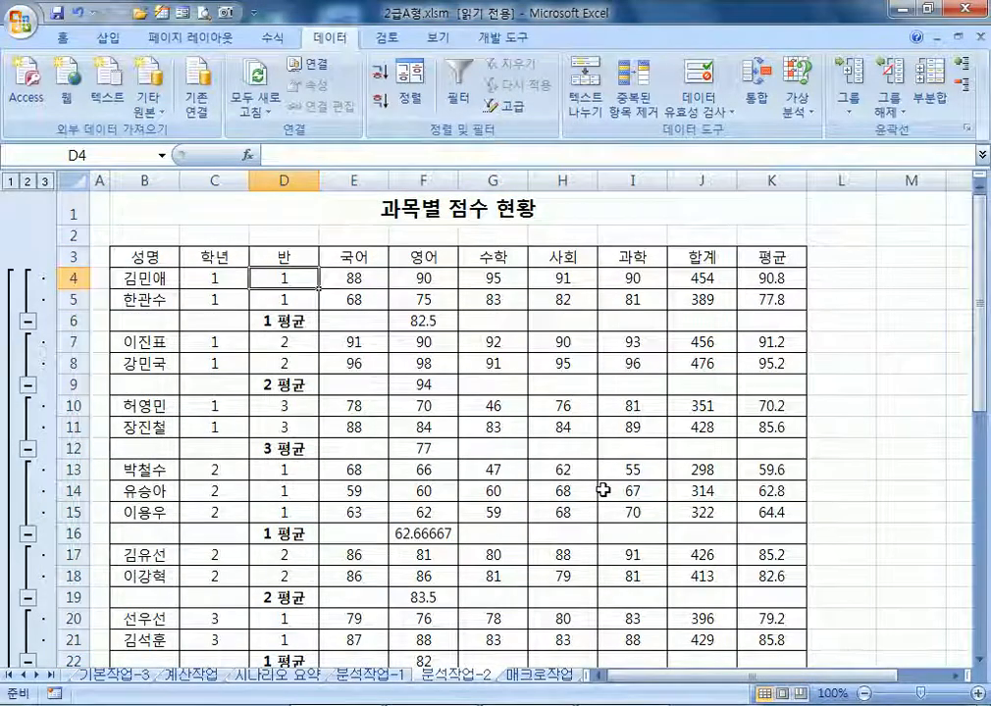
Re-apply subtotals by 학년 using 평균 on both 국어 and 영어
scroll(569, 485, down, 1)
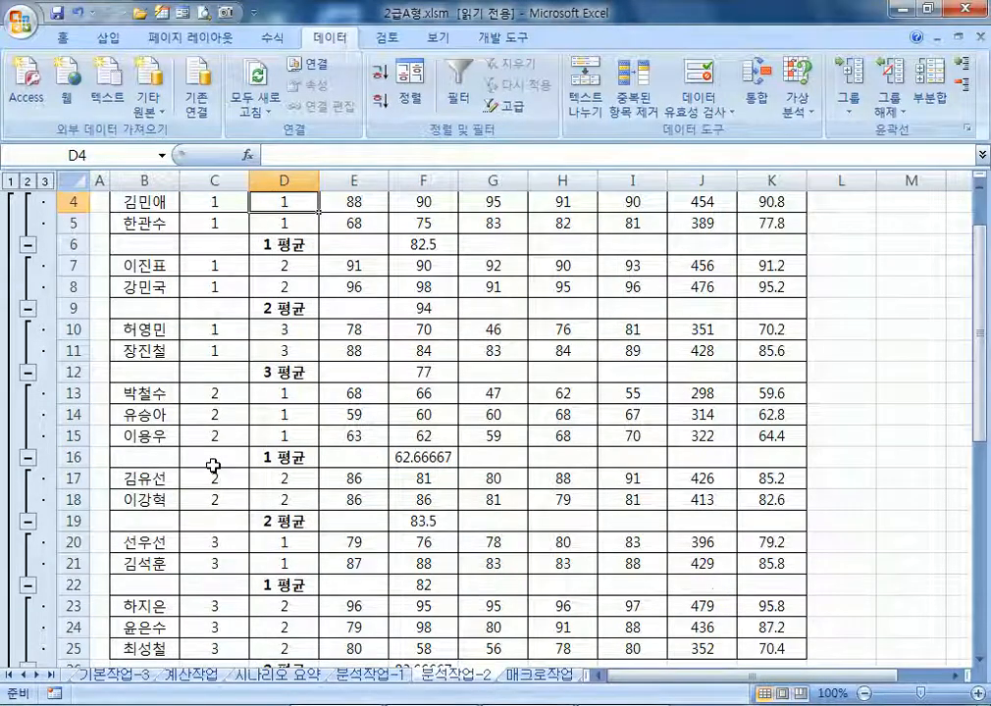
scroll(213, 454, up, 1)
scroll(217, 279, down, 3)
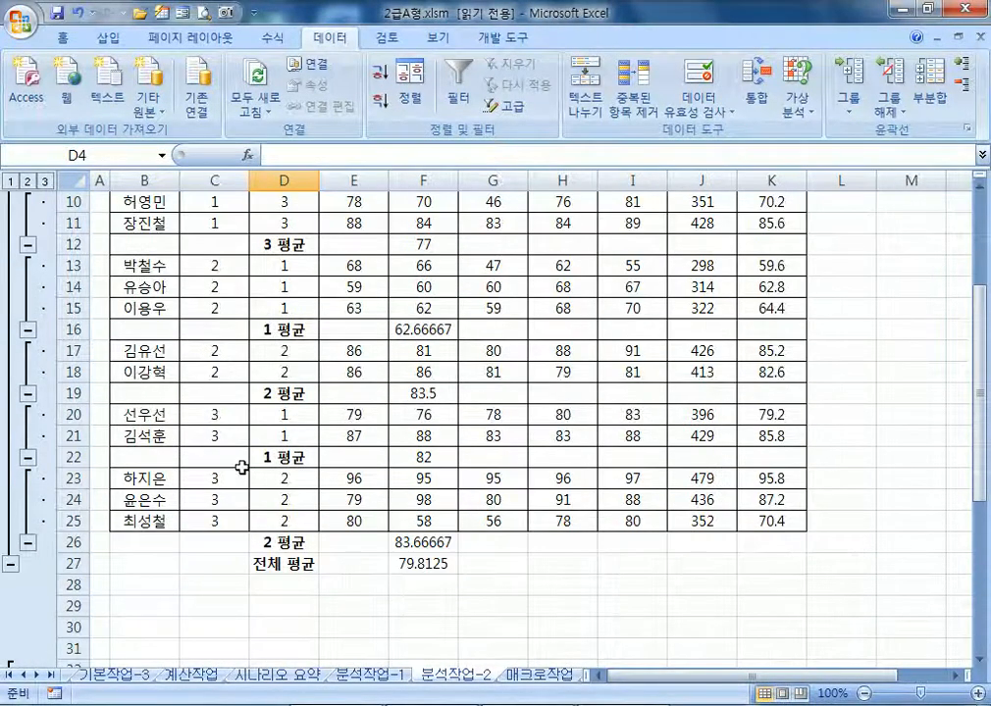
scroll(220, 415, up, 2)
scroll(220, 414, down, 2)
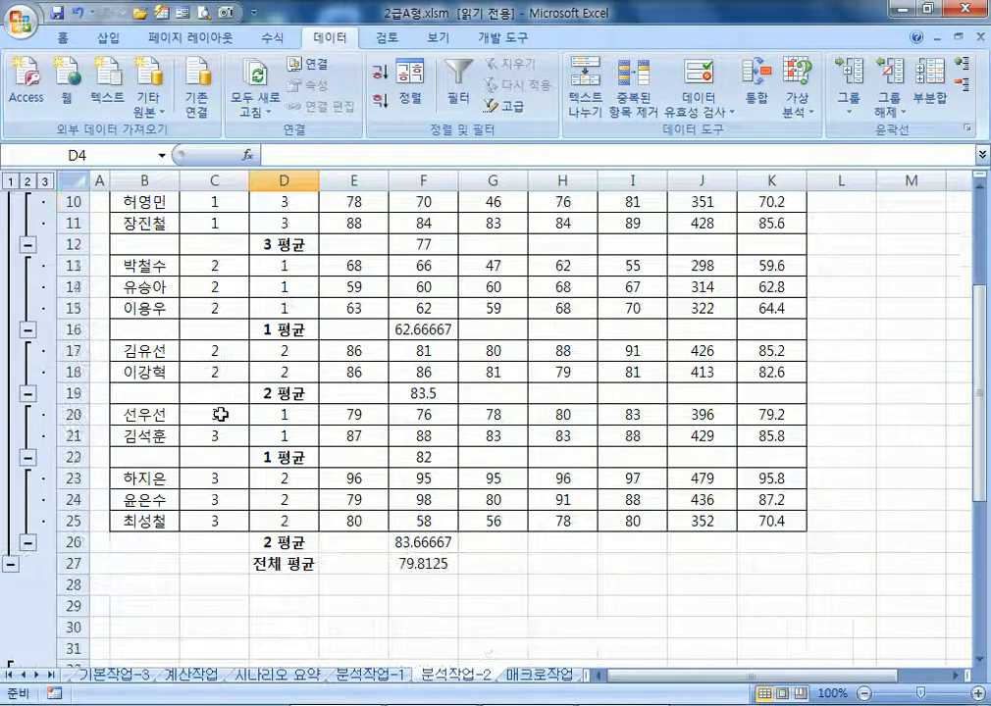
scroll(219, 415, up, 3)
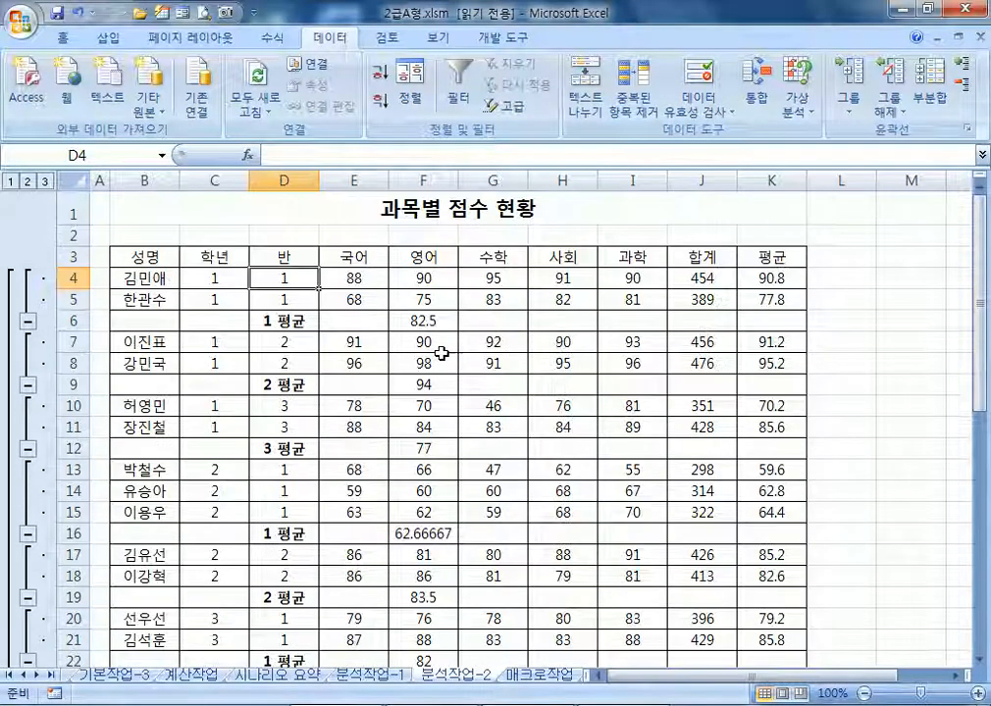
click(931, 98)
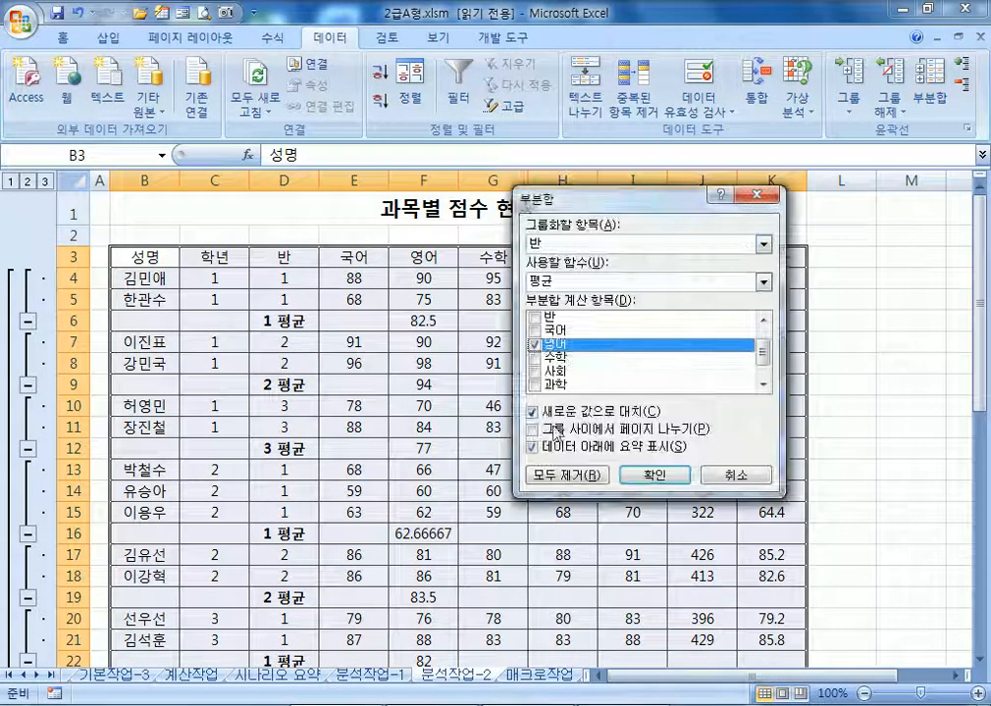
click(536, 341)
click(535, 330)
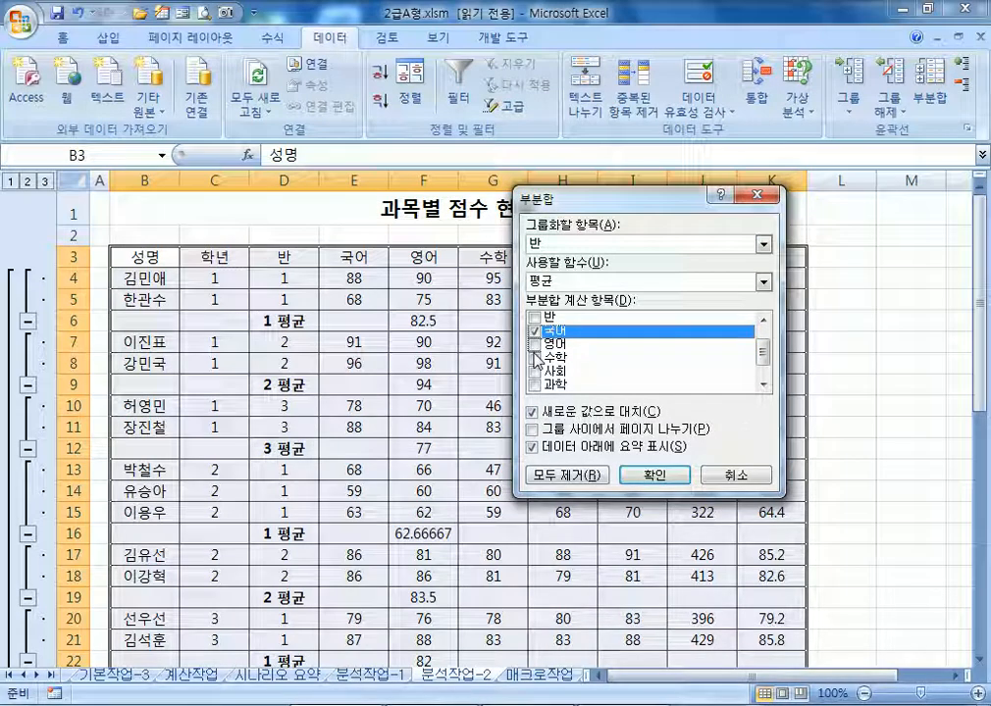
click(535, 345)
click(549, 285)
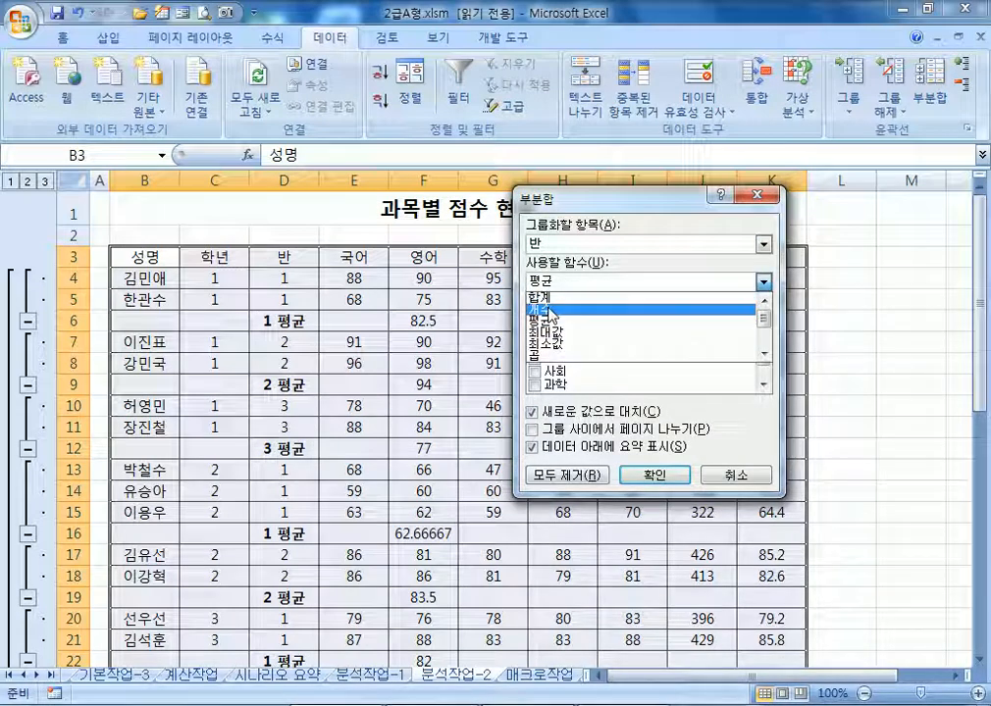
click(547, 321)
click(560, 254)
click(557, 281)
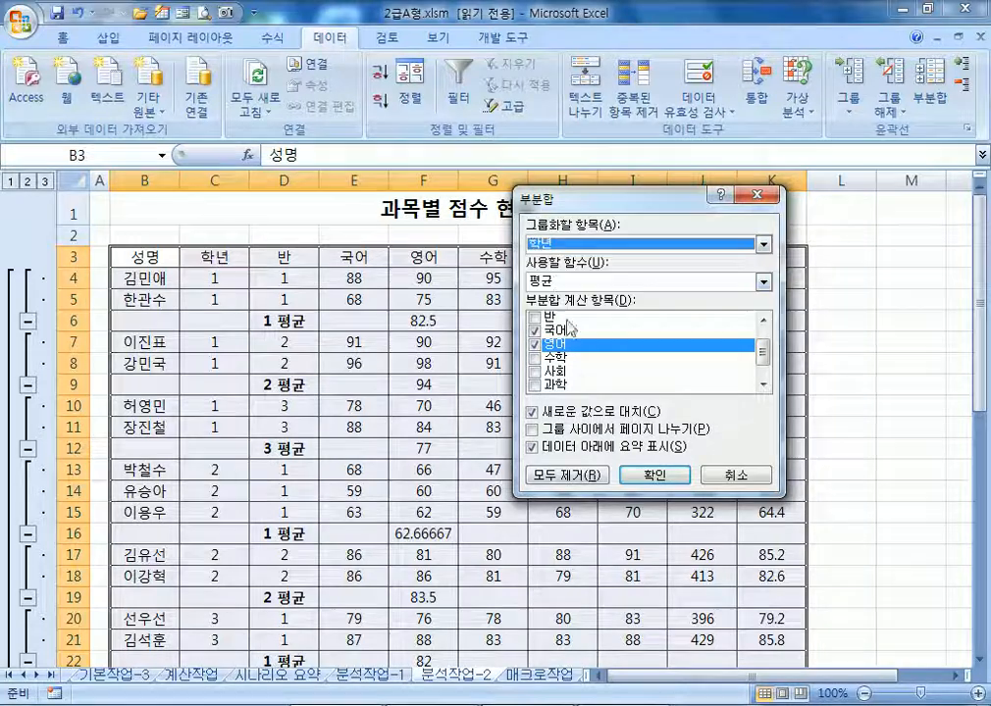
click(637, 473)
Add nested 반 subtotals averaging 수학 and 사회, keeping existing 학년 subtotals
scroll(233, 349, down, 2)
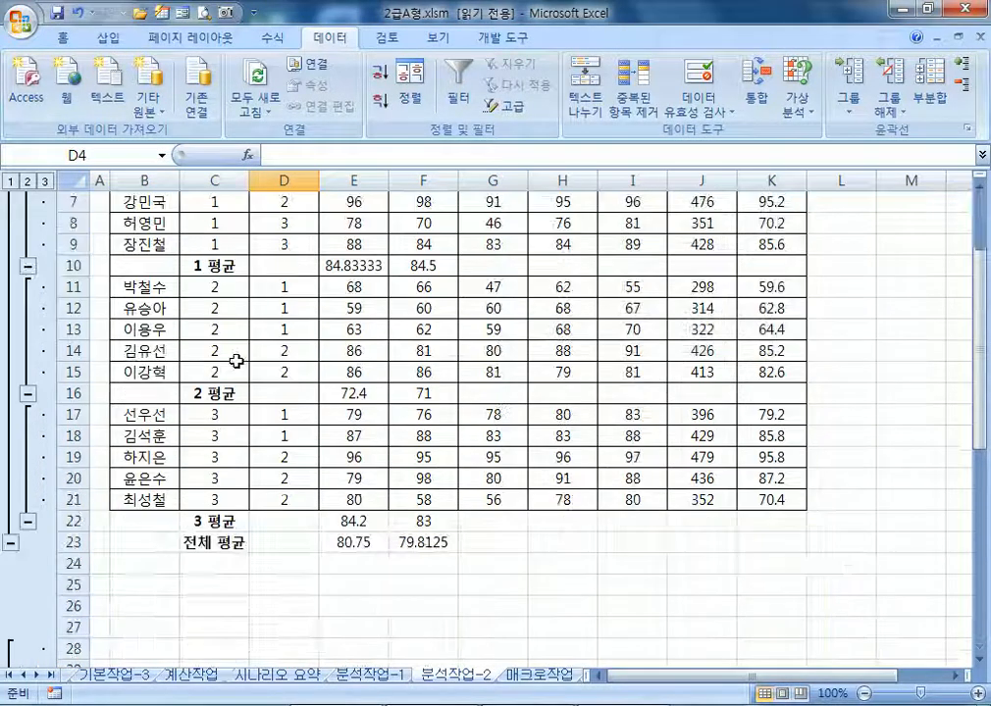
scroll(238, 370, up, 2)
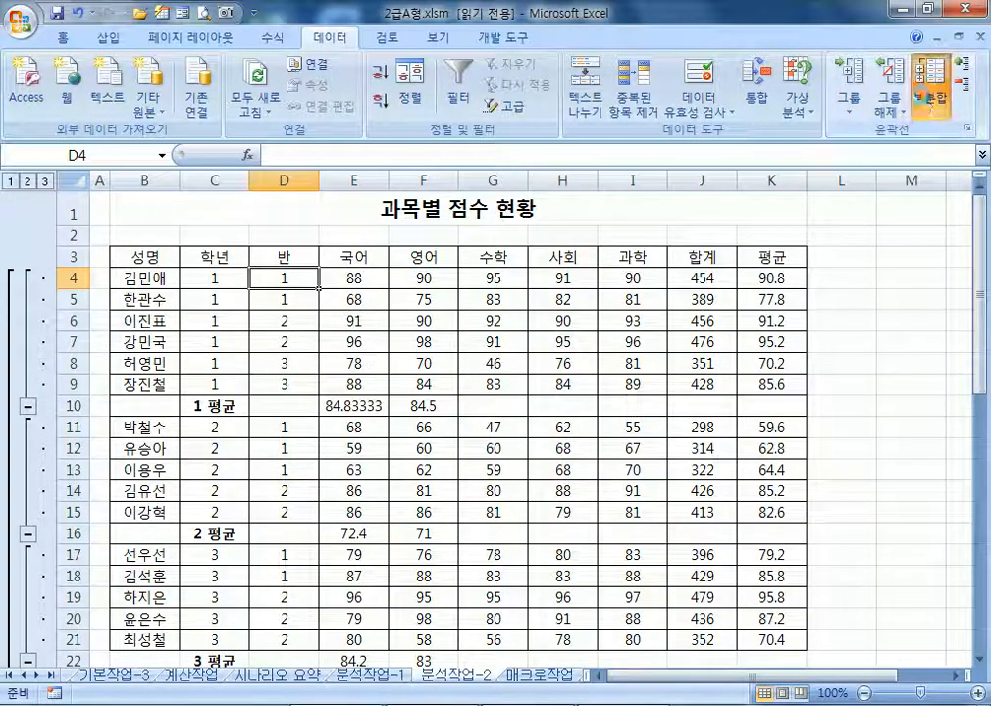
click(929, 98)
click(563, 247)
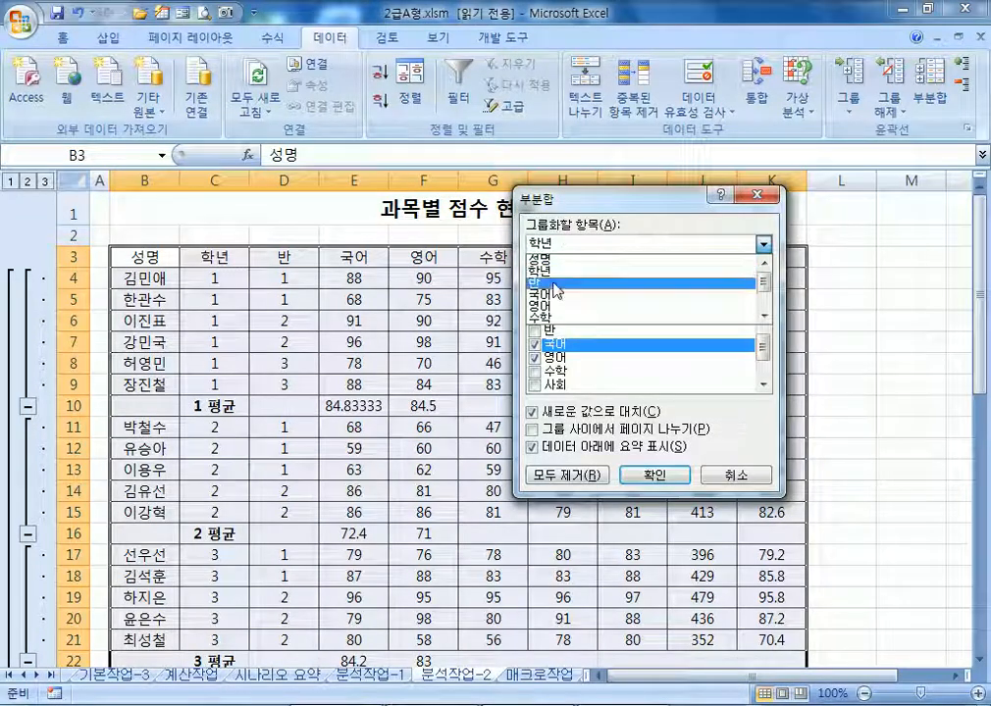
click(554, 281)
click(534, 345)
click(534, 358)
click(534, 372)
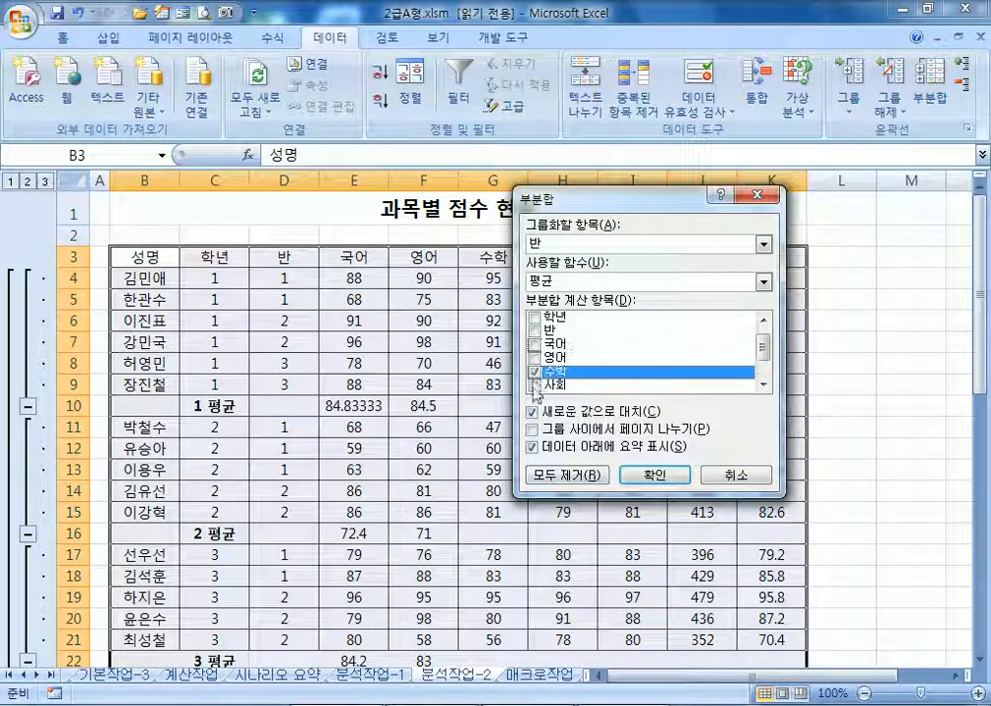
click(533, 386)
click(653, 474)
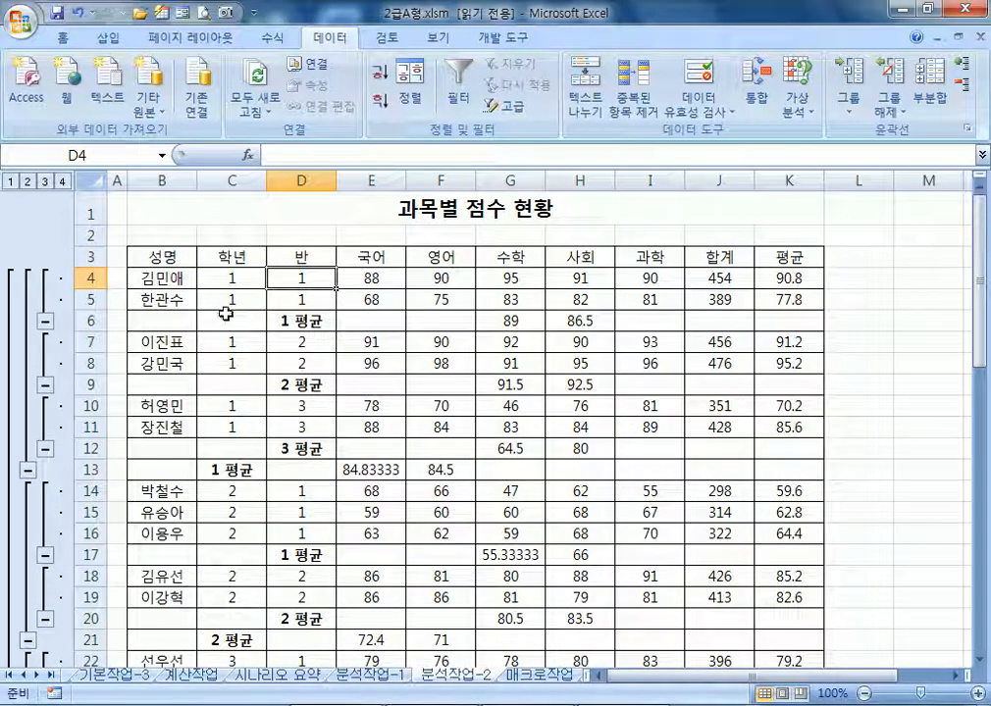
Inspect the results by selecting the score columns, row 13 averages, and class subtotals D6 and D10
drag(392, 259, 419, 470)
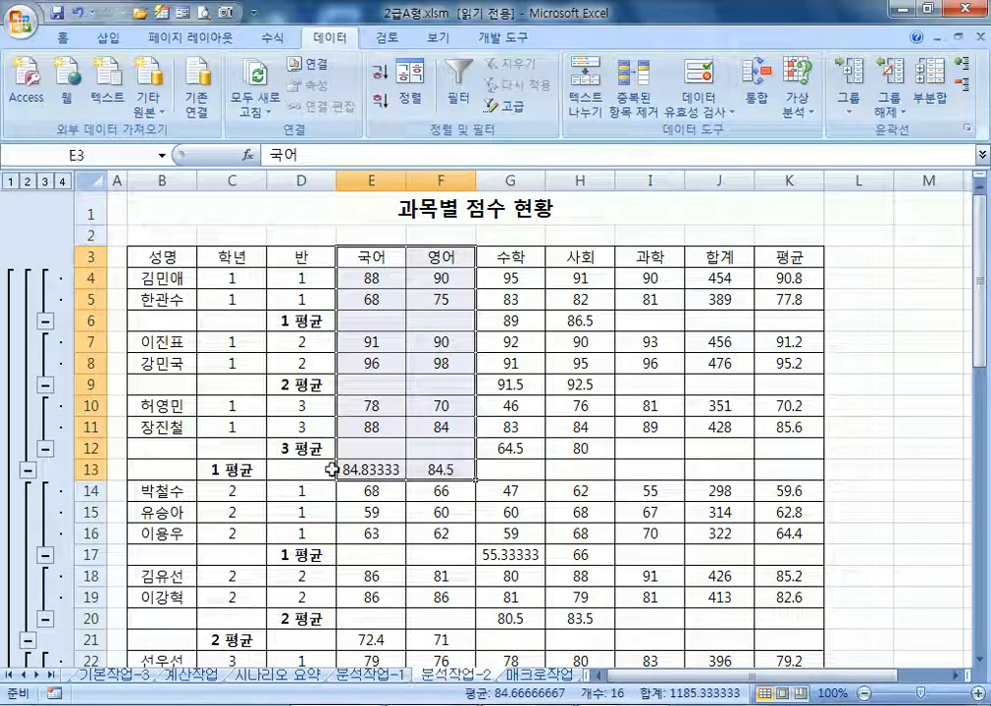
drag(240, 469, 447, 470)
drag(520, 255, 579, 259)
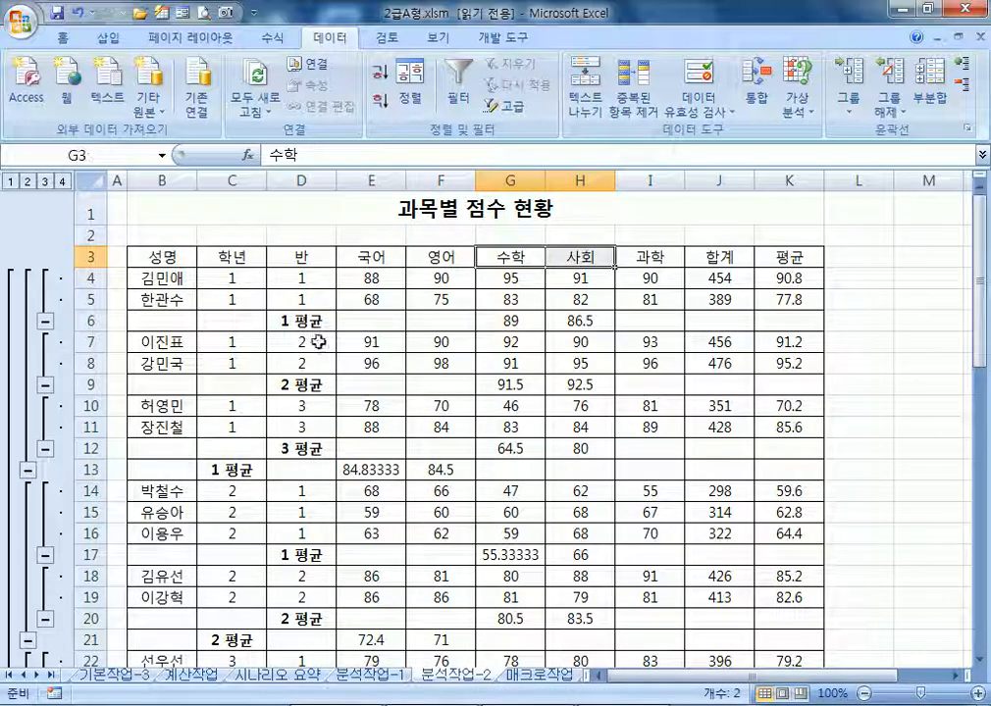
click(291, 322)
click(289, 404)
Reopen the Subtotal dialog and cancel it, leaving the subtotals unchanged
click(291, 447)
scroll(324, 447, down, 3)
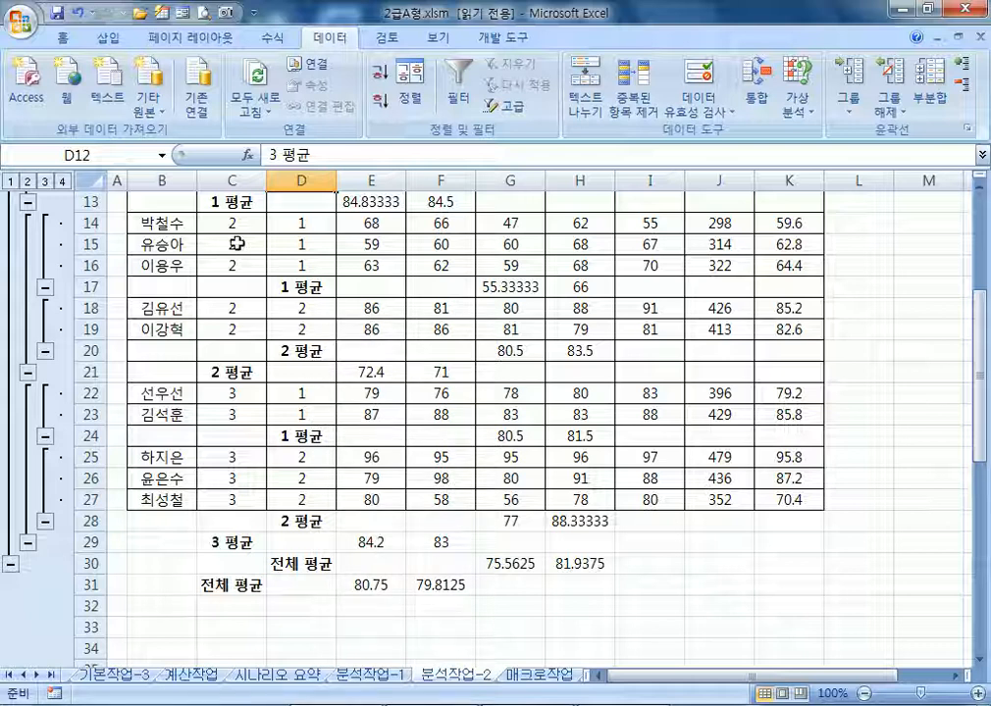
scroll(226, 248, up, 4)
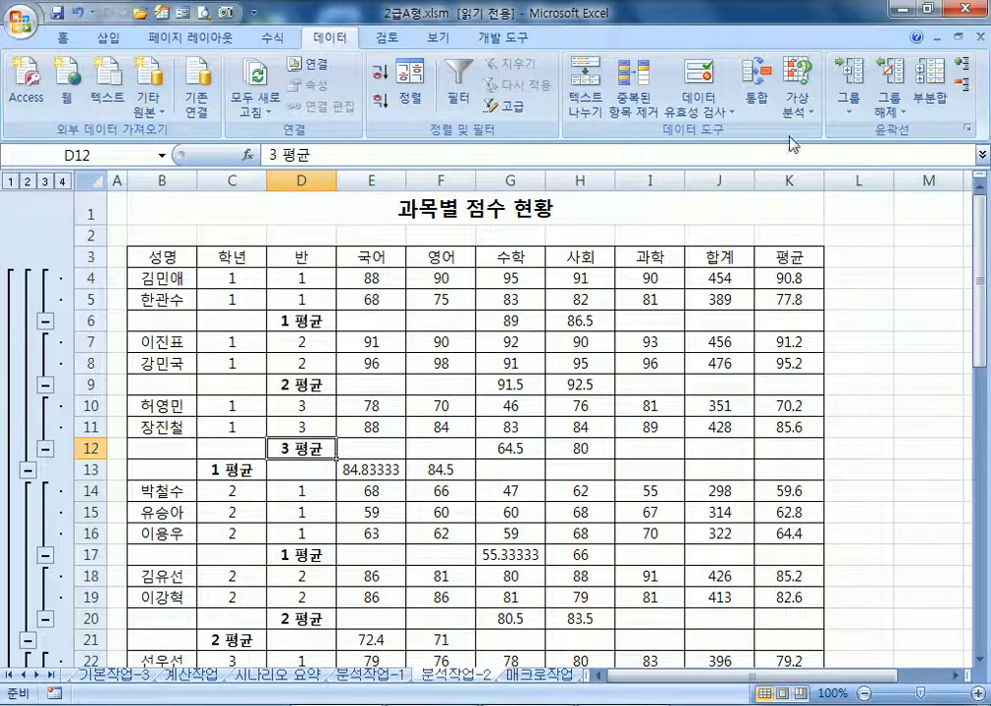
click(929, 89)
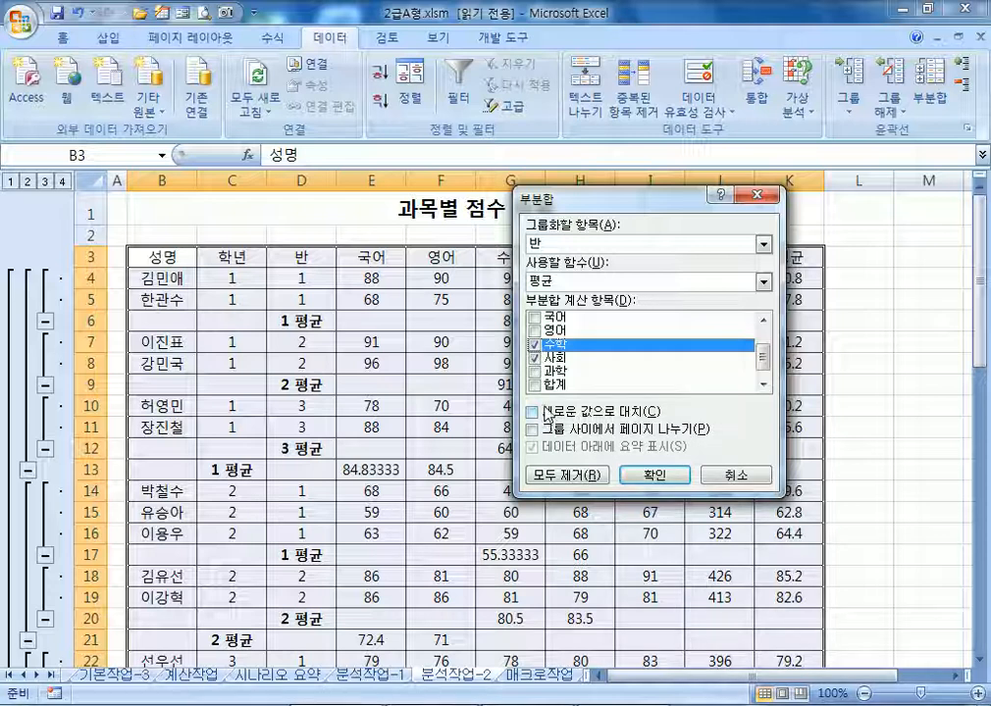
click(746, 477)
Switch to the 매크로작업 sheet
click(327, 338)
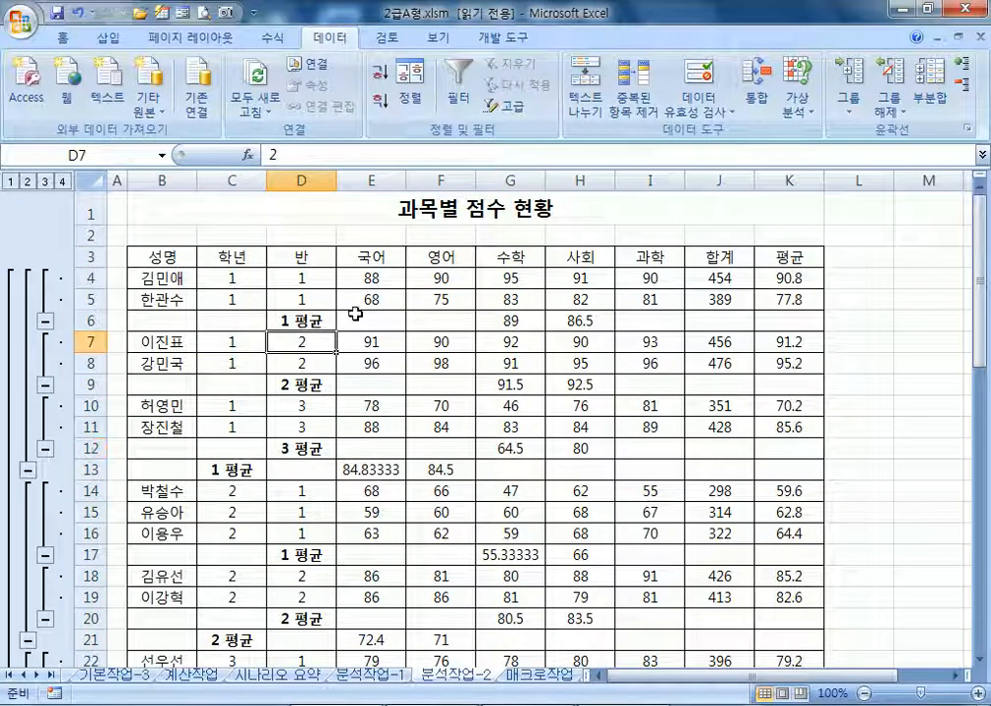
click(313, 320)
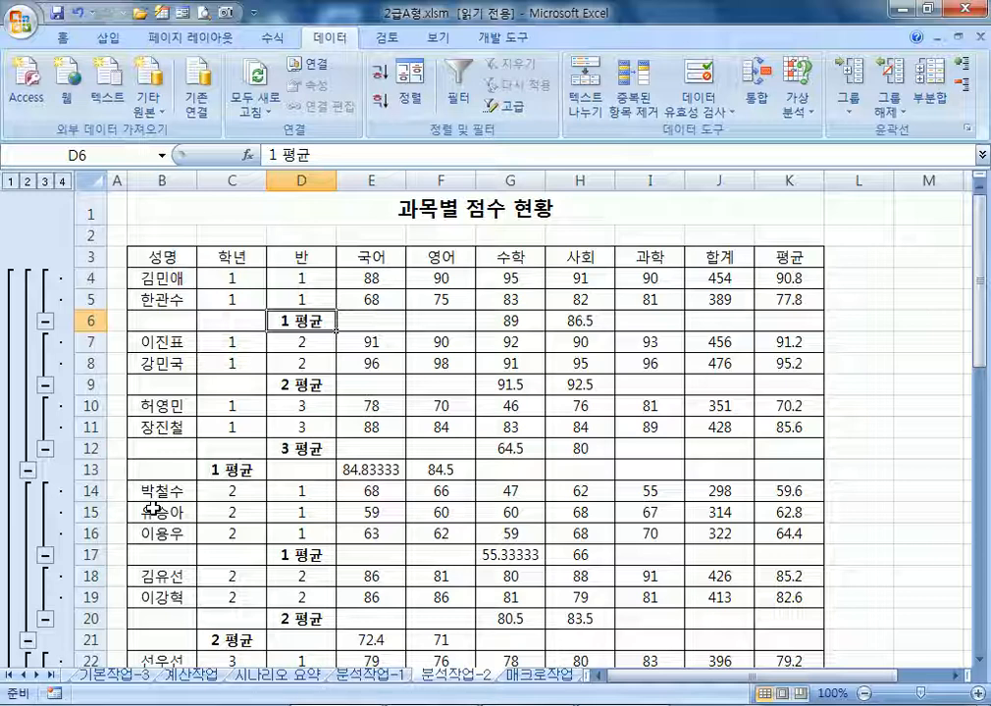
click(530, 676)
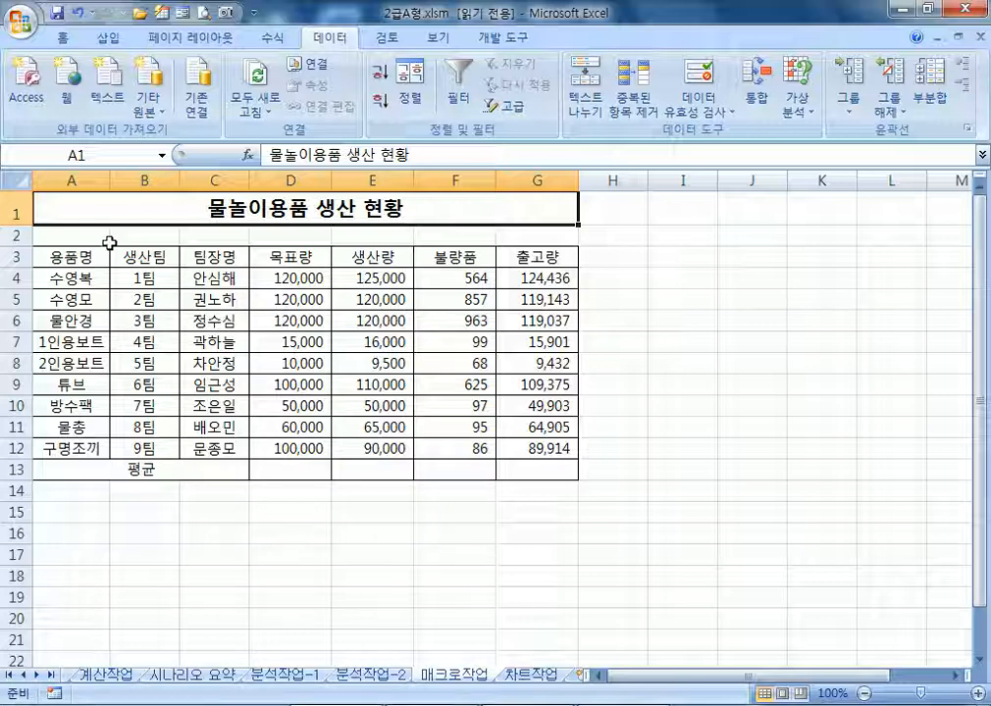
drag(77, 254, 521, 257)
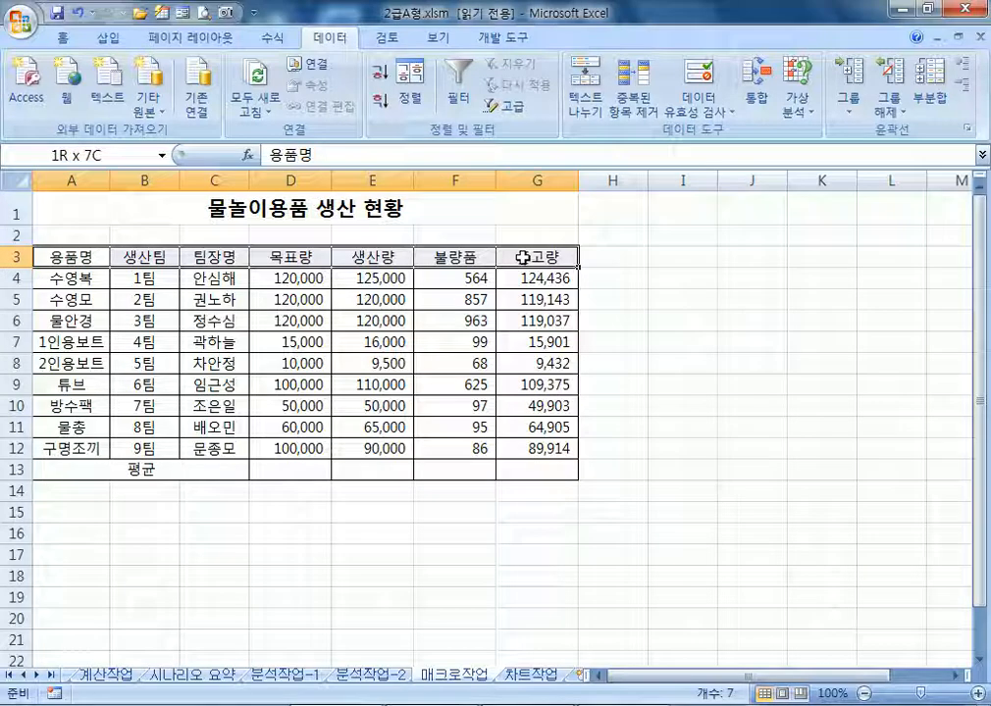
click(63, 38)
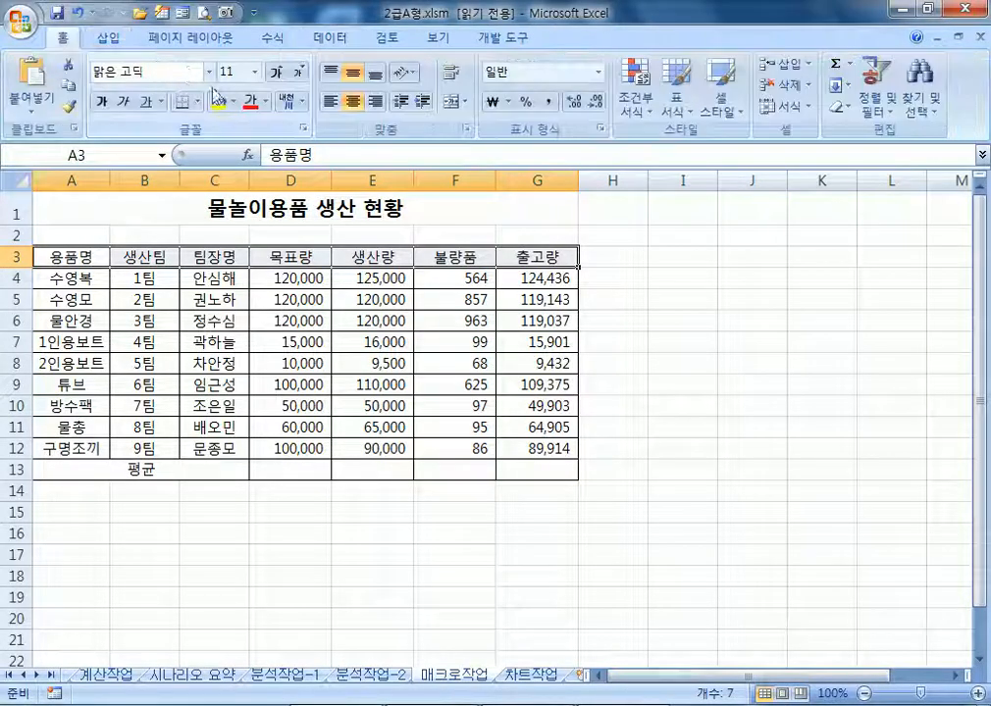
click(267, 103)
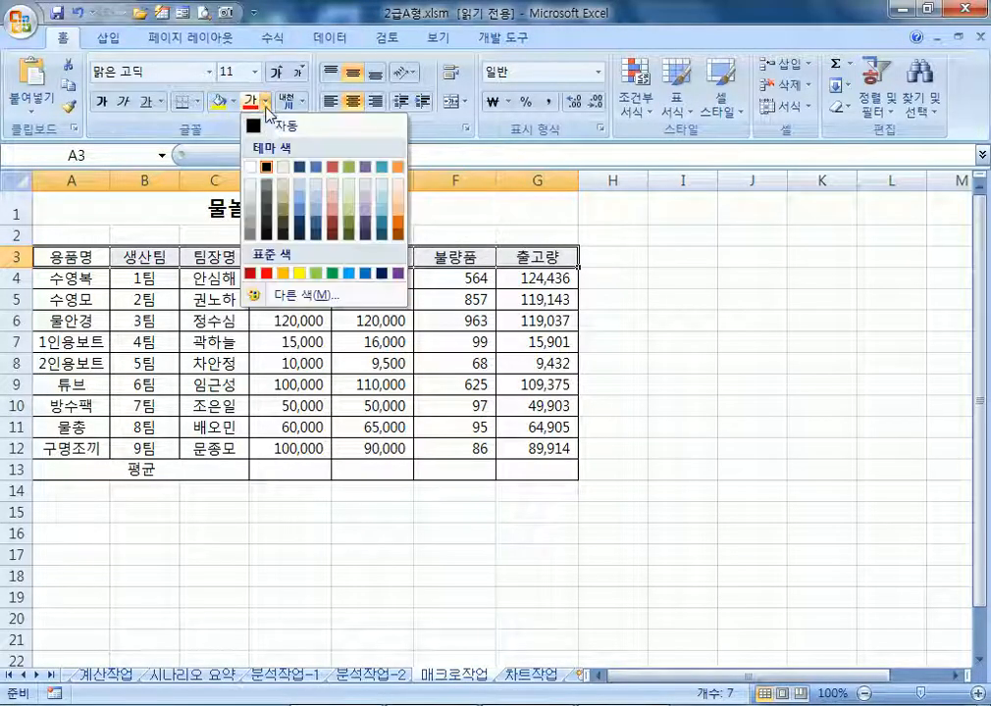
click(369, 282)
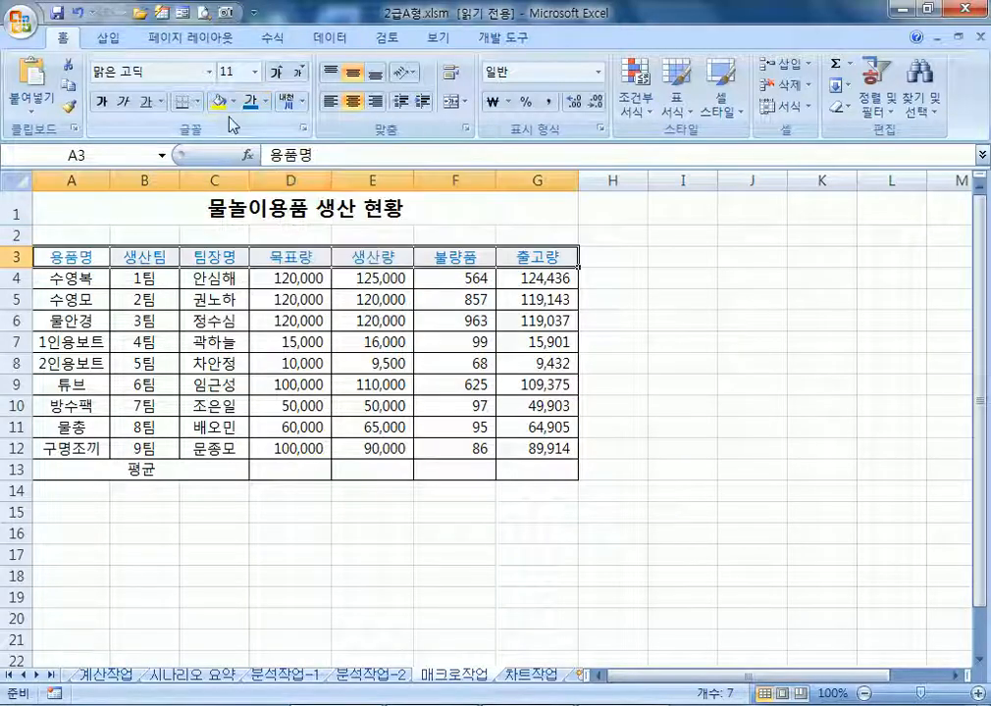
click(233, 101)
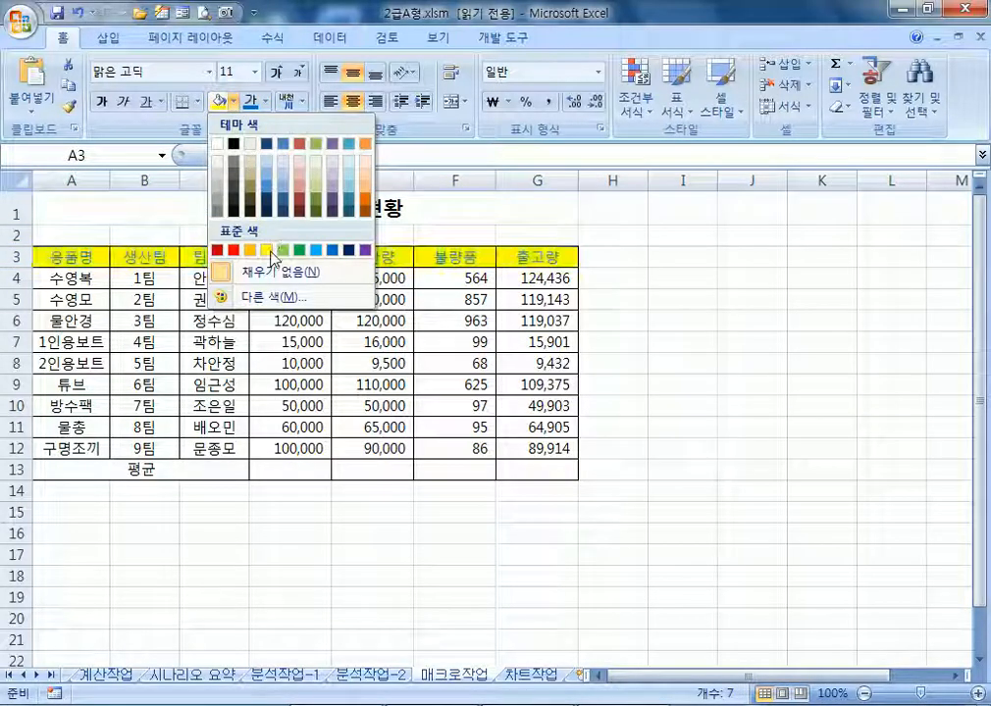
click(268, 252)
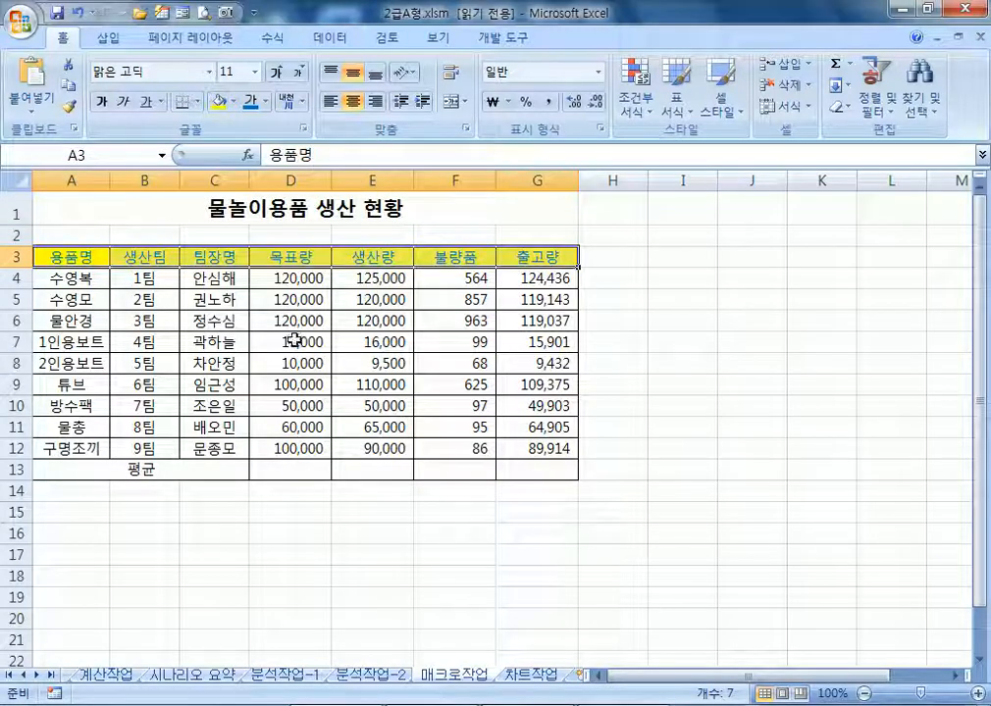
click(265, 101)
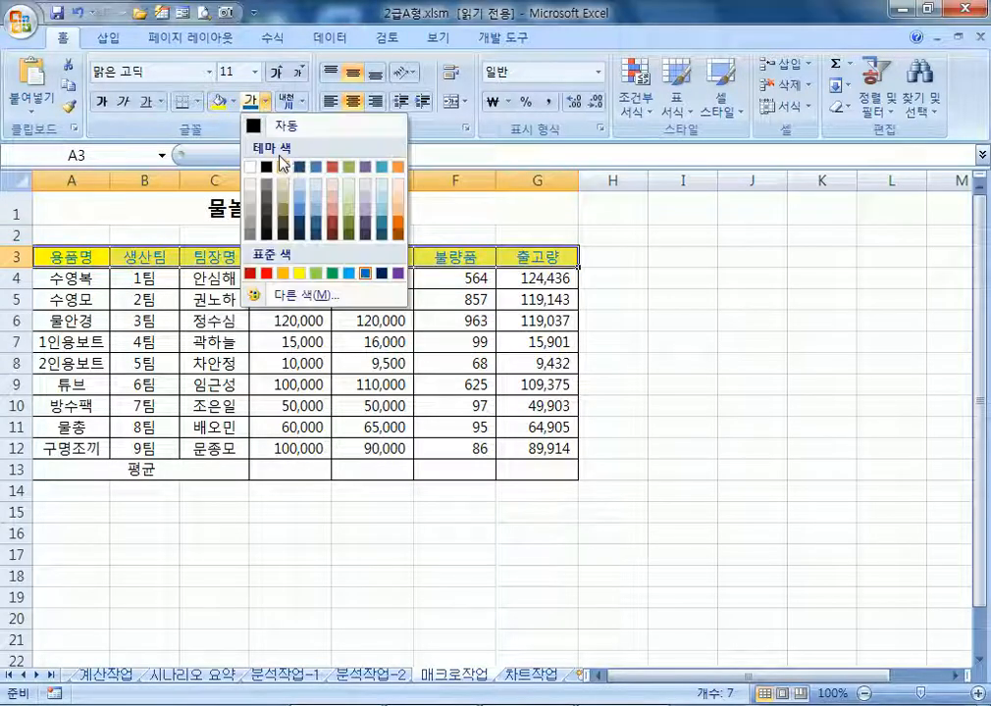
click(257, 127)
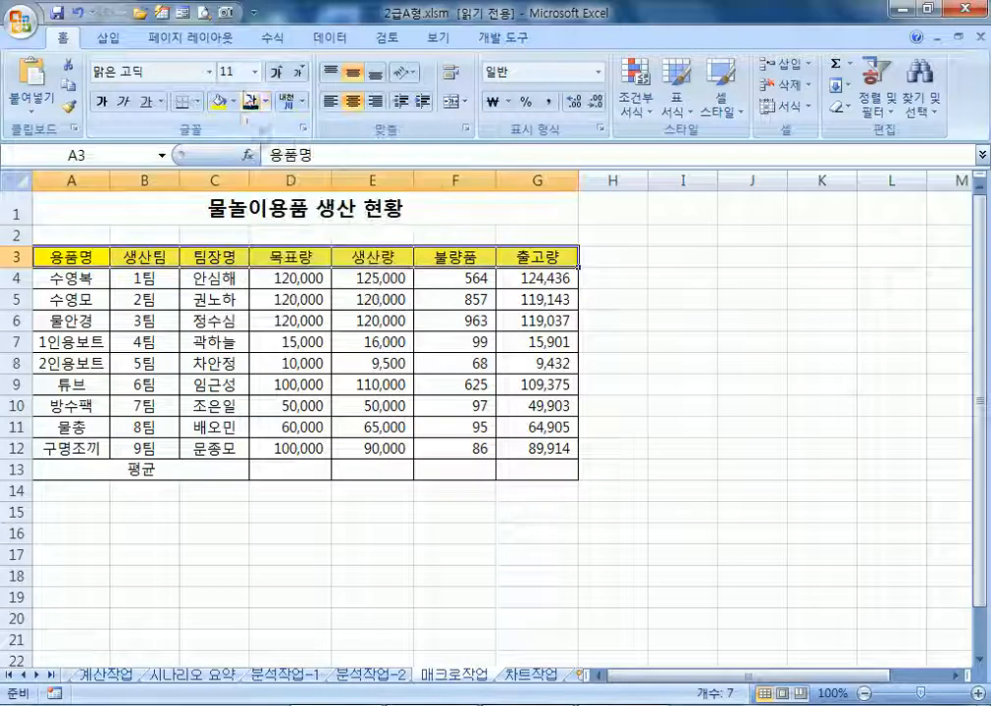
click(232, 101)
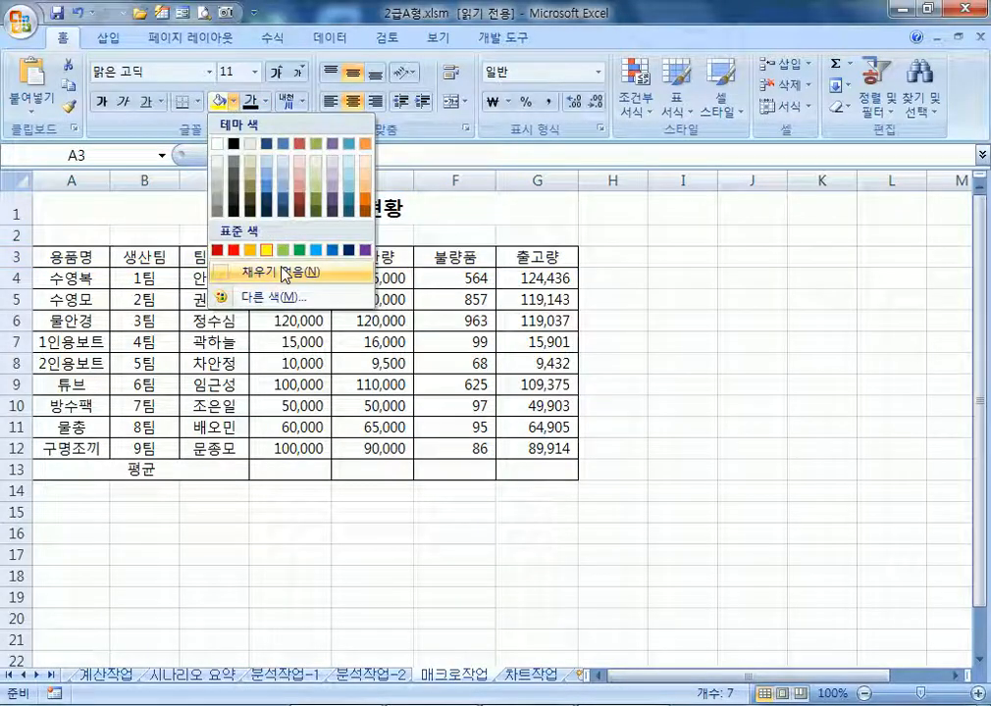
click(285, 274)
click(107, 209)
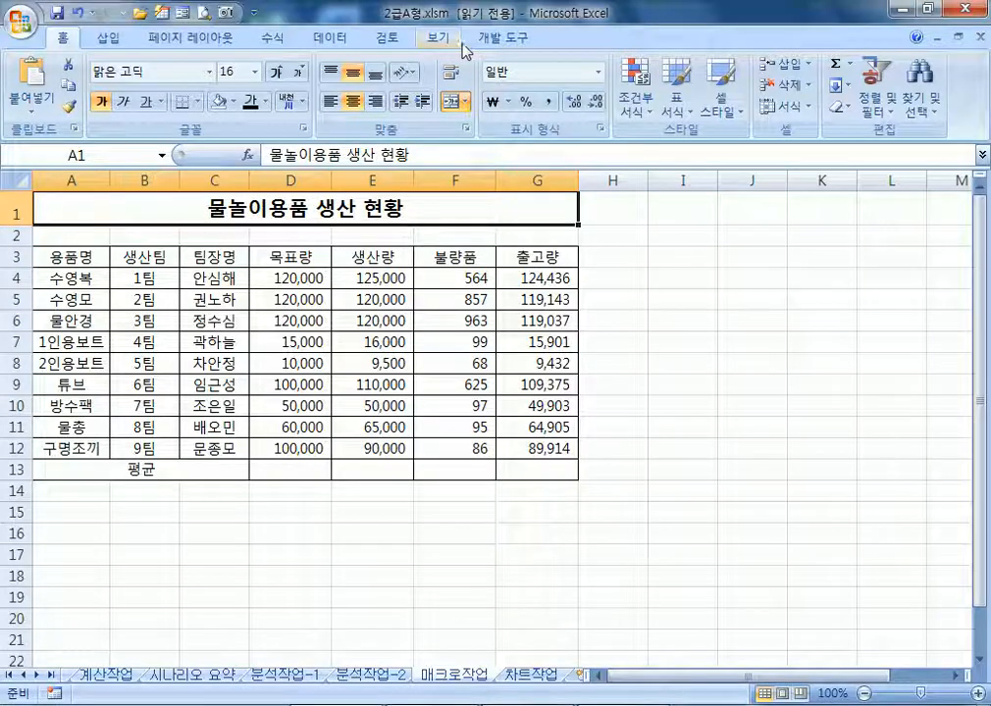
Start recording a new macro named 서식
click(502, 38)
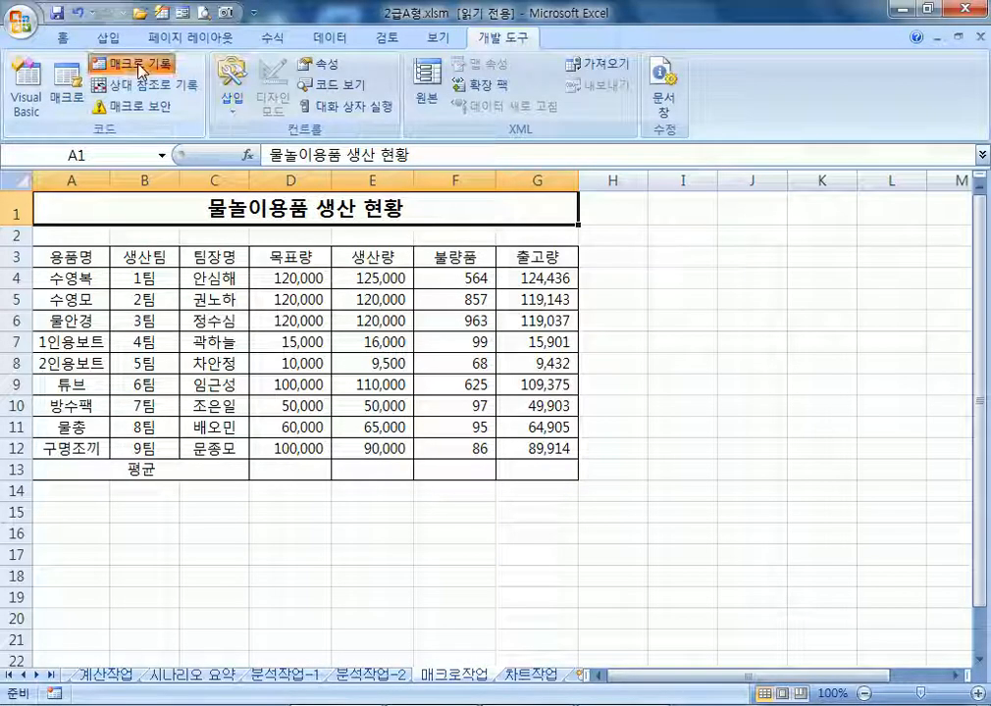
click(140, 69)
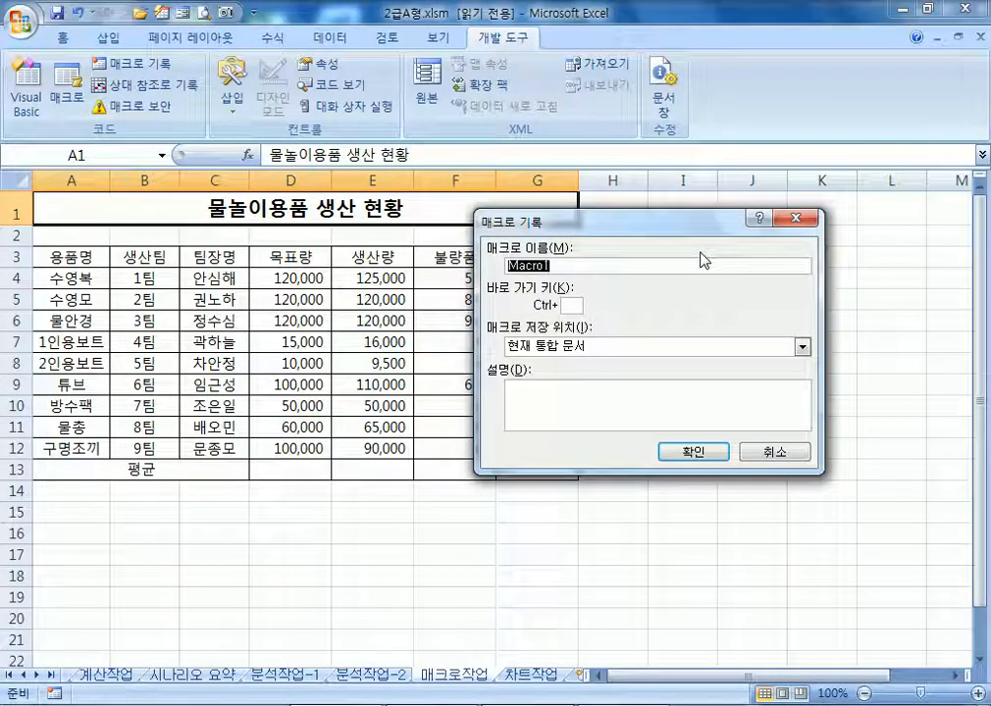
text(서식)
click(693, 451)
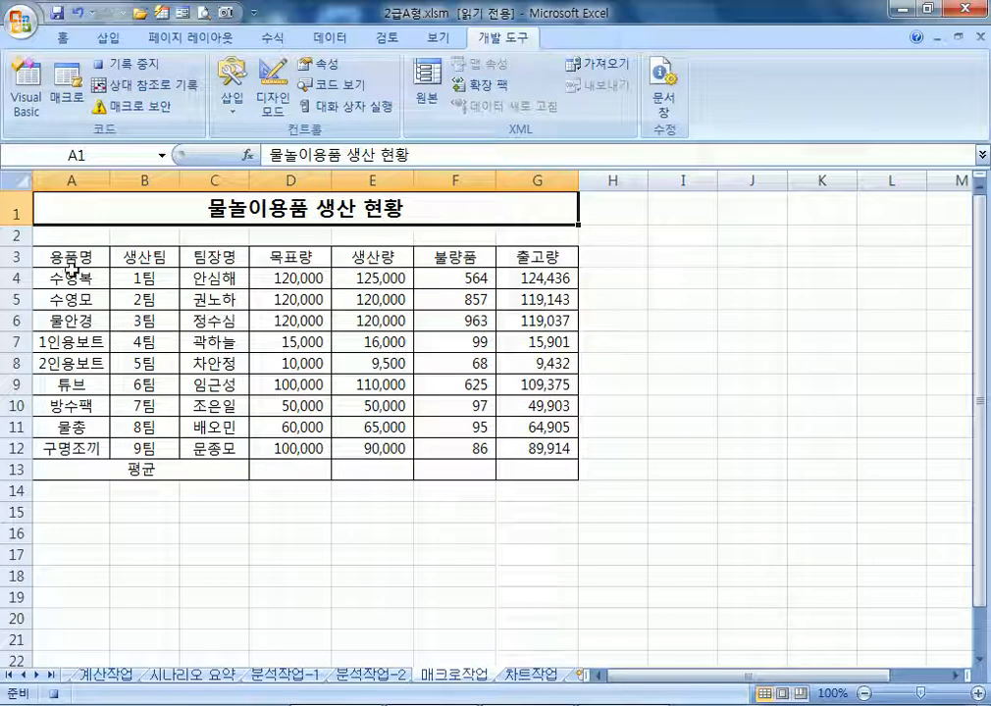
Give header row A3:G3 a yellow fill and blue font, then select A1
click(47, 260)
drag(47, 260, 538, 257)
click(51, 35)
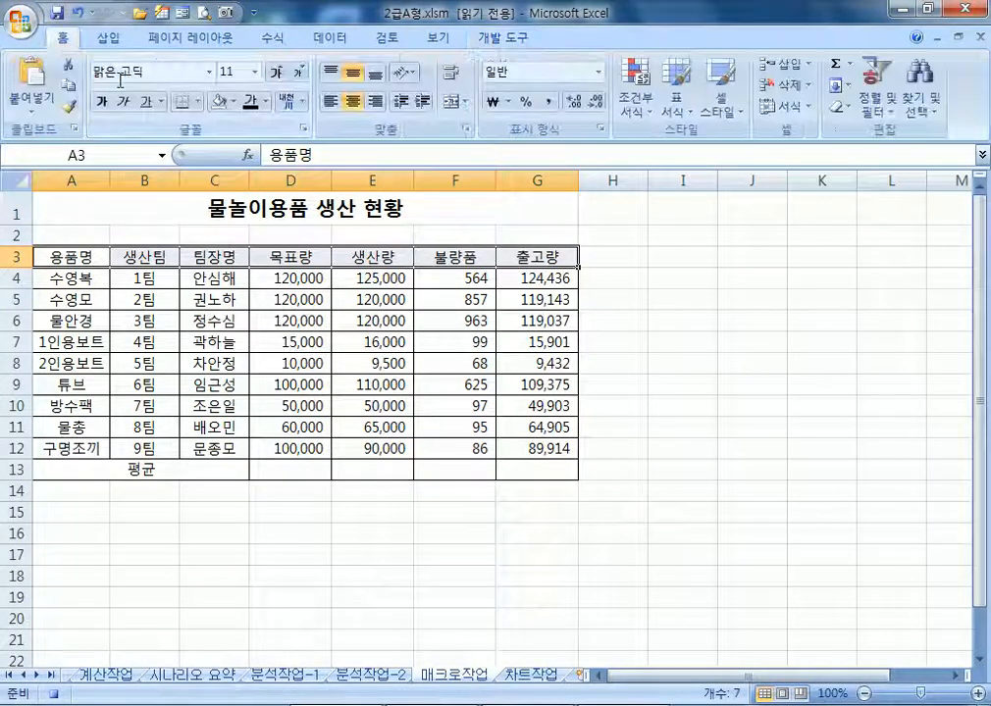
click(233, 102)
click(268, 250)
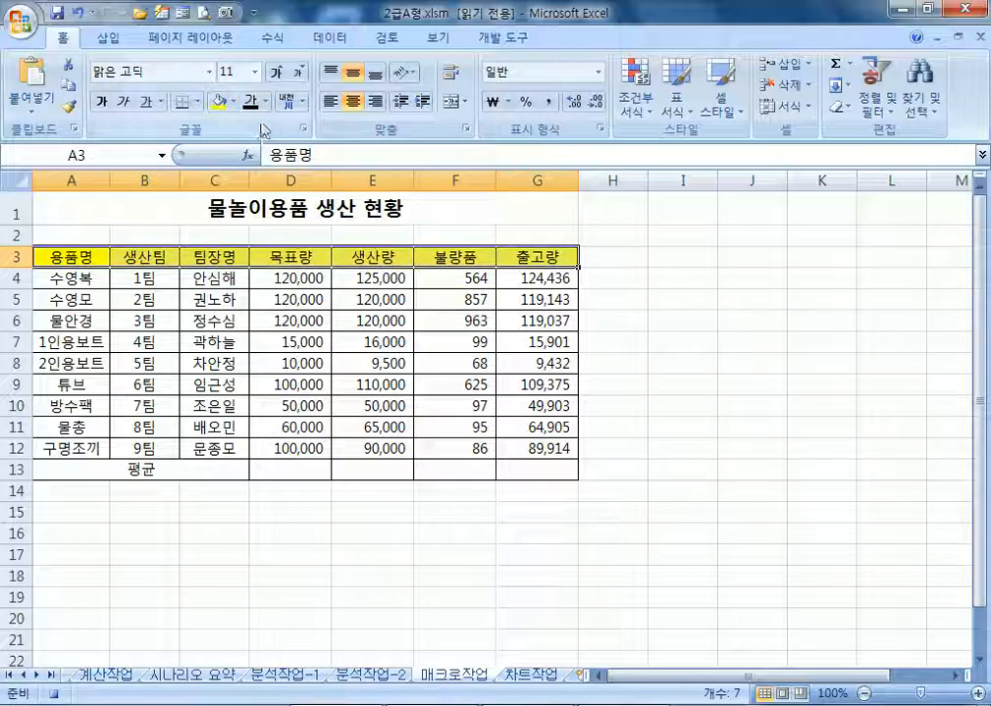
click(265, 102)
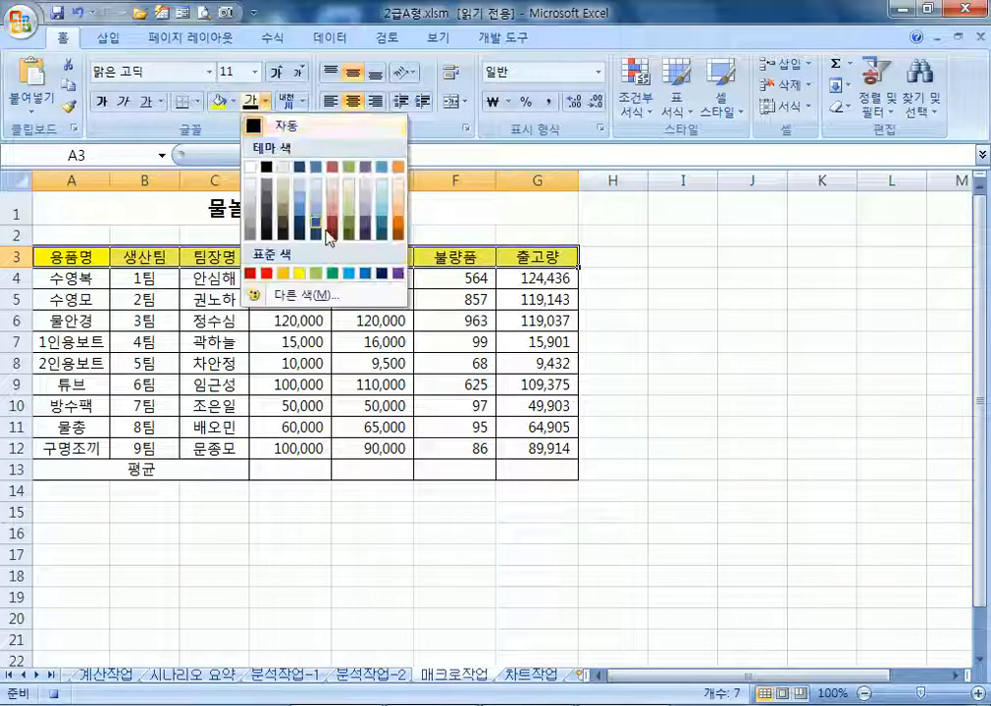
click(364, 274)
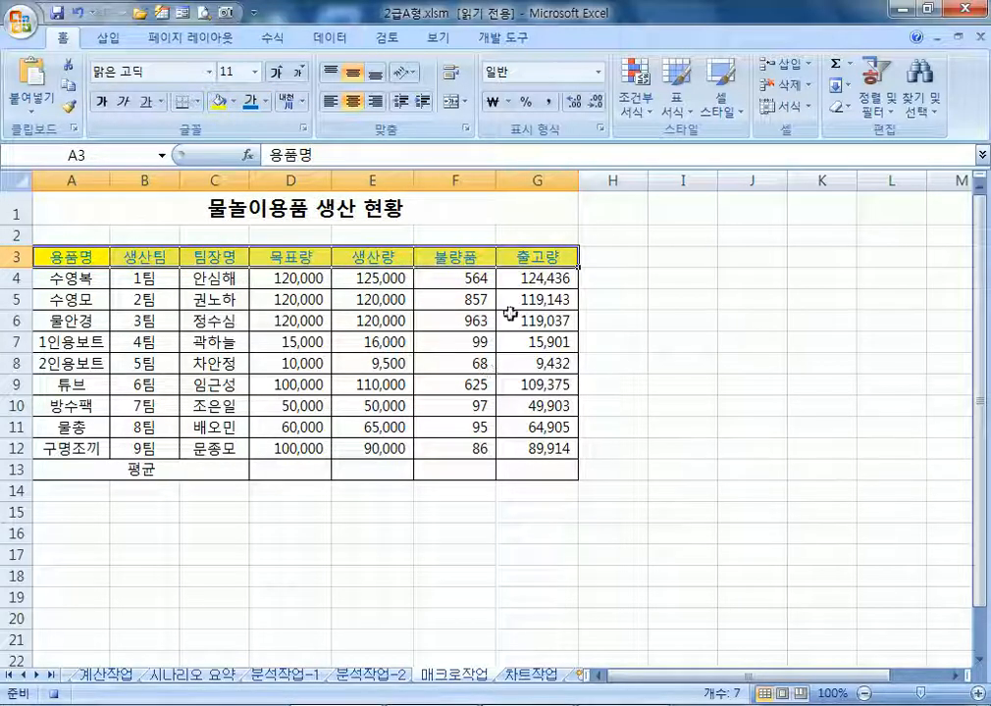
click(59, 202)
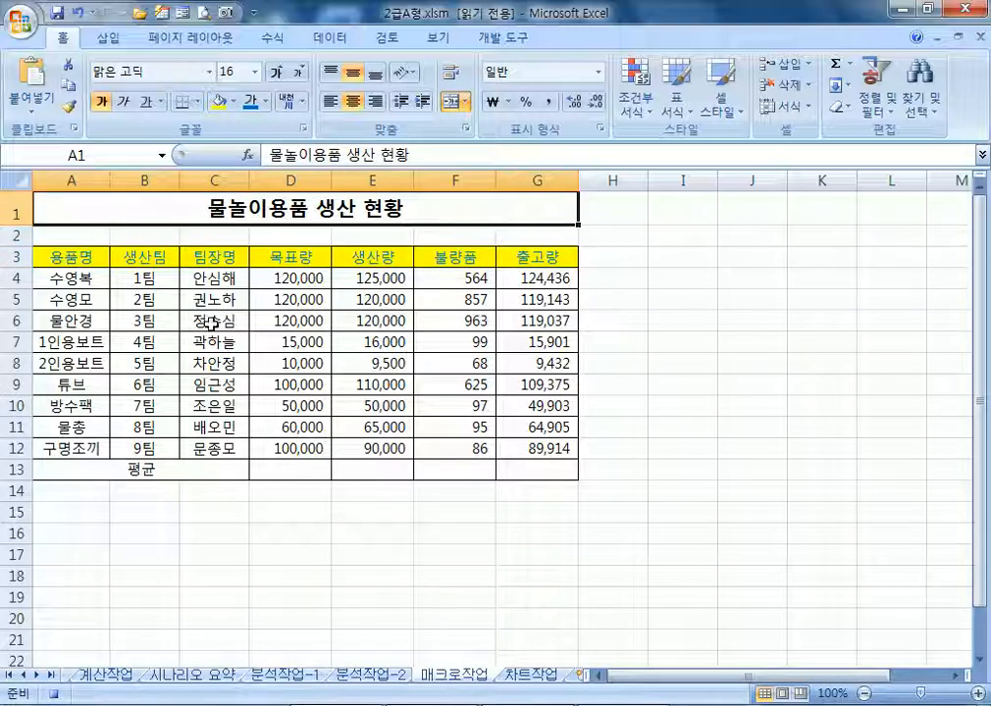
click(503, 37)
Stop recording and draw a rounded rectangle over H3:J5 labelled 서식
click(145, 67)
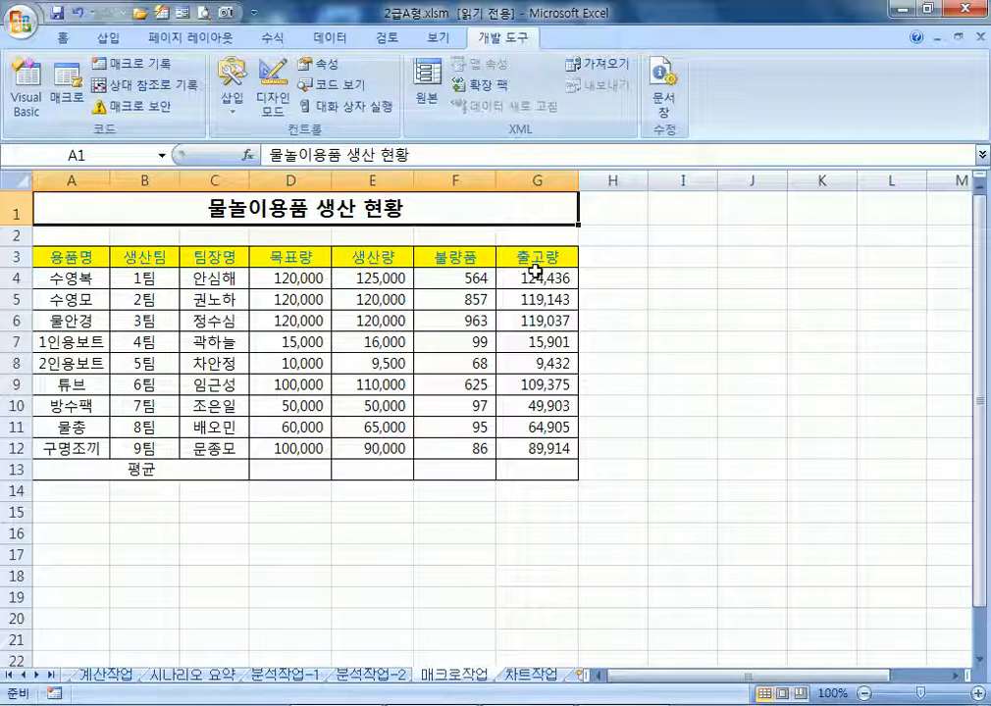
click(108, 40)
click(205, 87)
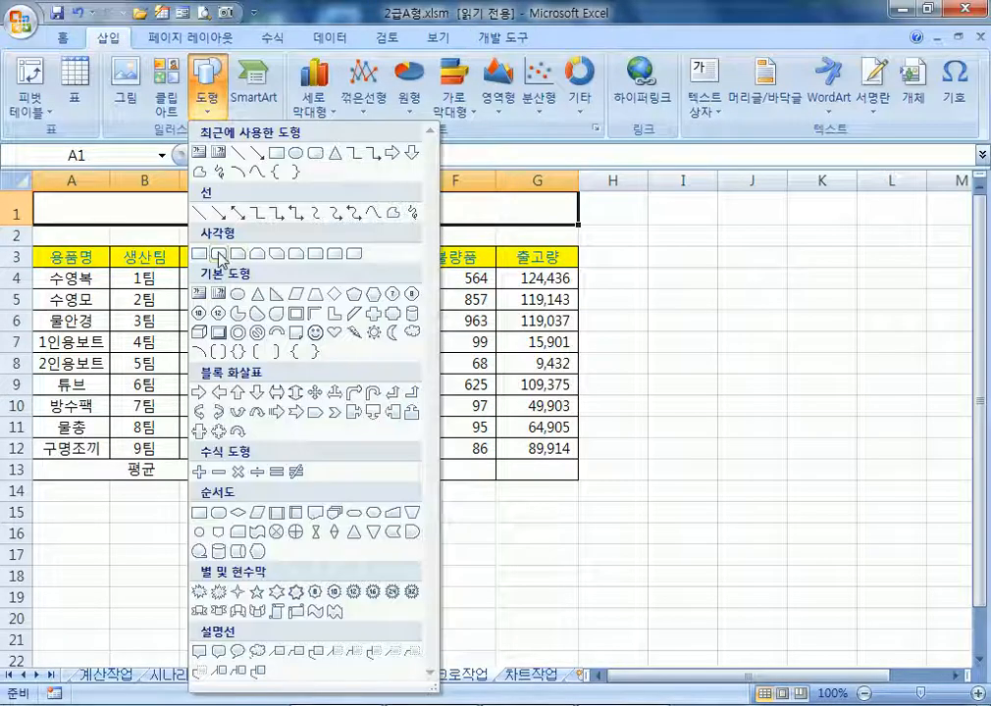
click(219, 255)
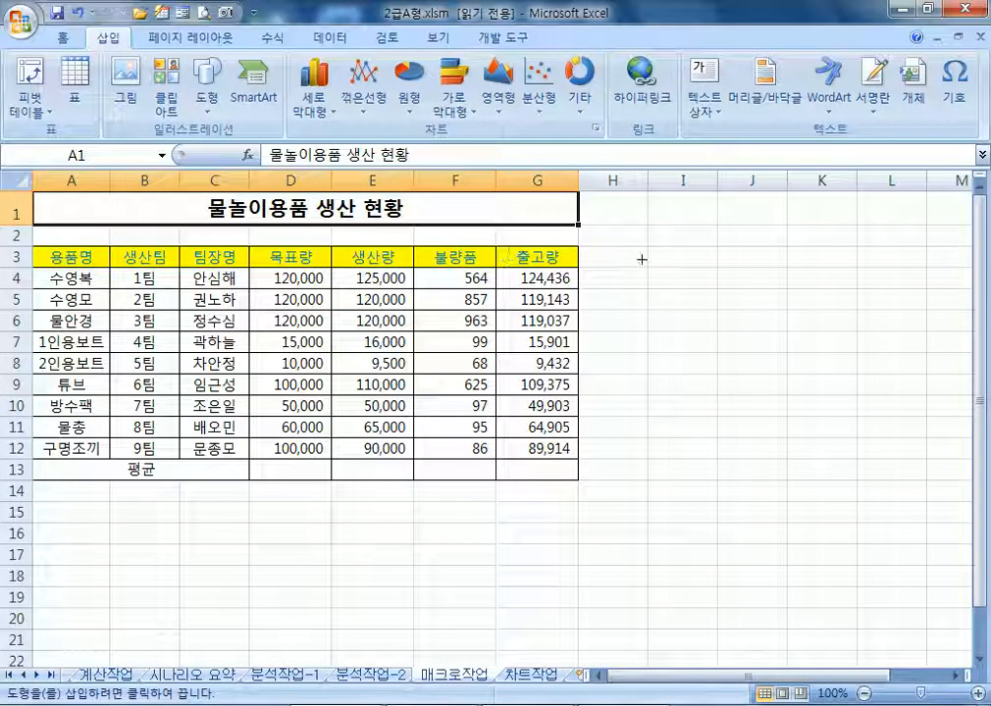
mouse_move(648, 252)
mouse_down()
mouse_move(740, 287)
mouse_move(786, 287)
mouse_up()
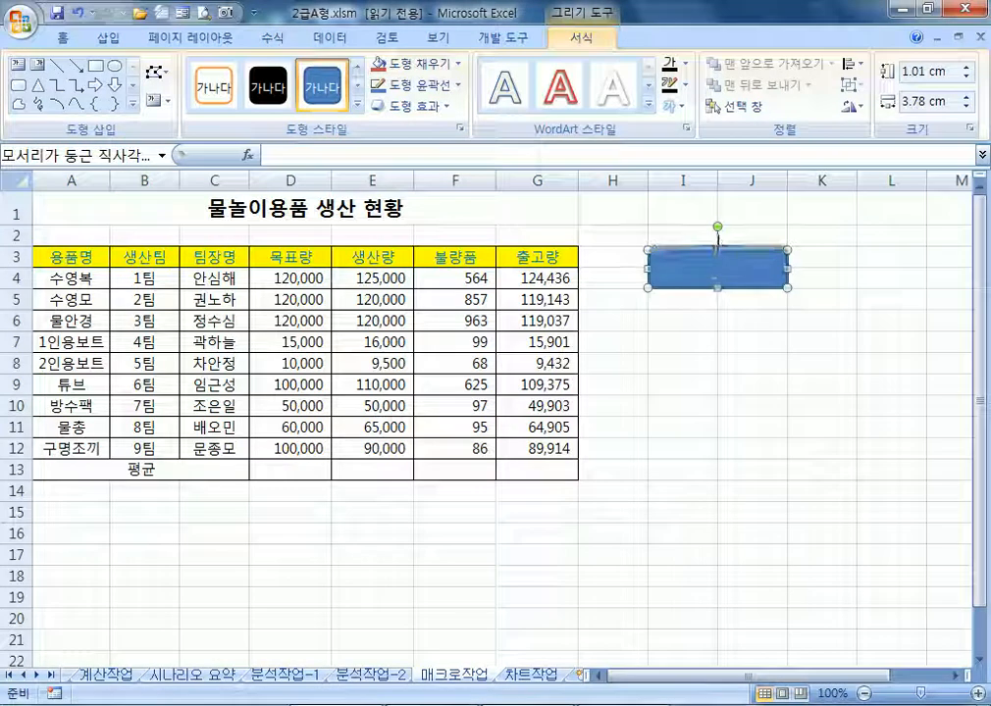
click(741, 324)
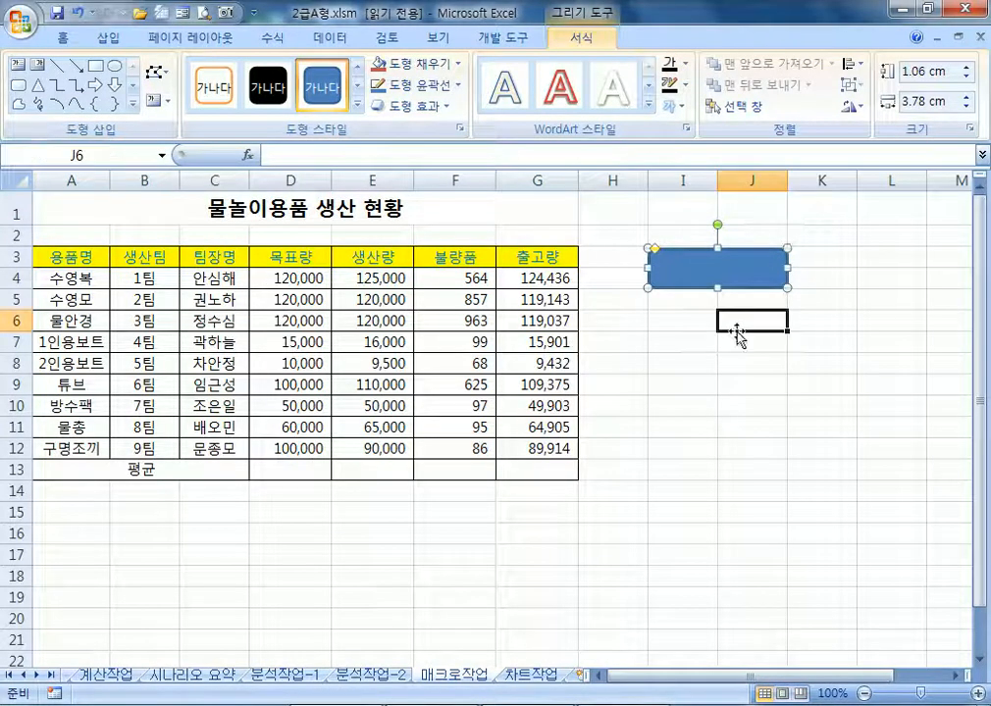
click(703, 276)
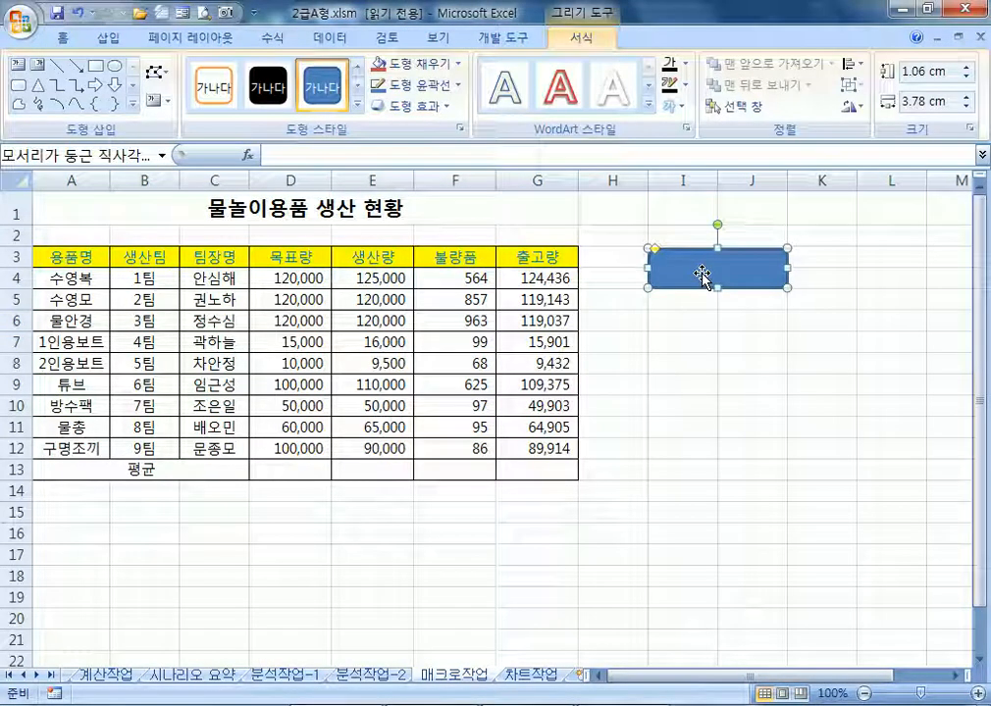
text(서식)
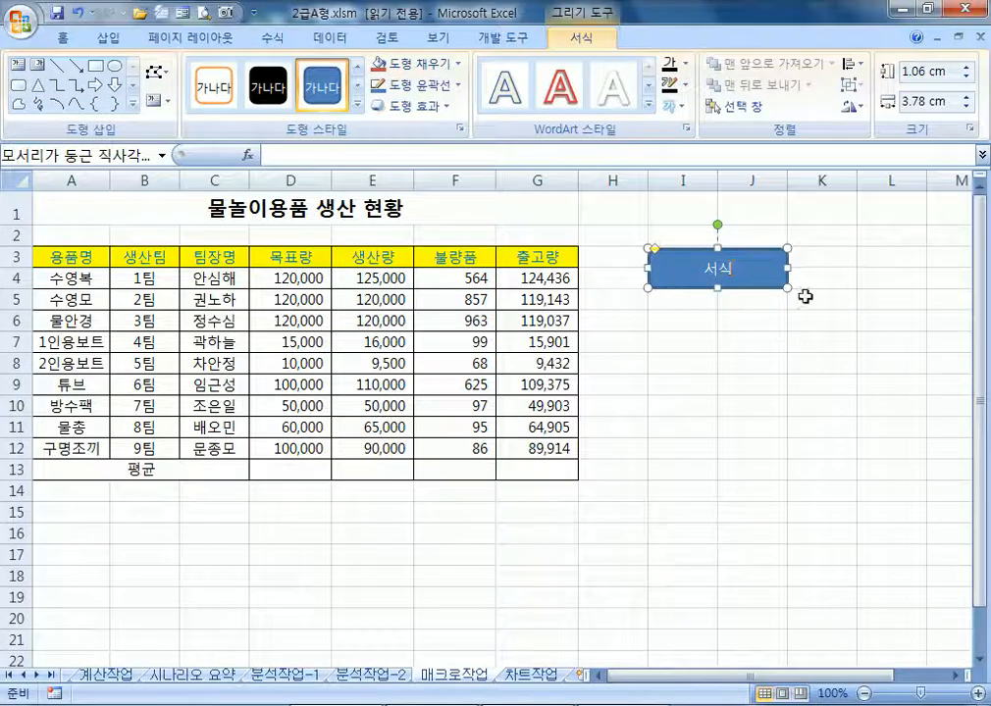
key(Escape)
key(Escape)
Assign the 서식 macro to the 서식 shape
click(744, 275)
drag(564, 256, 260, 250)
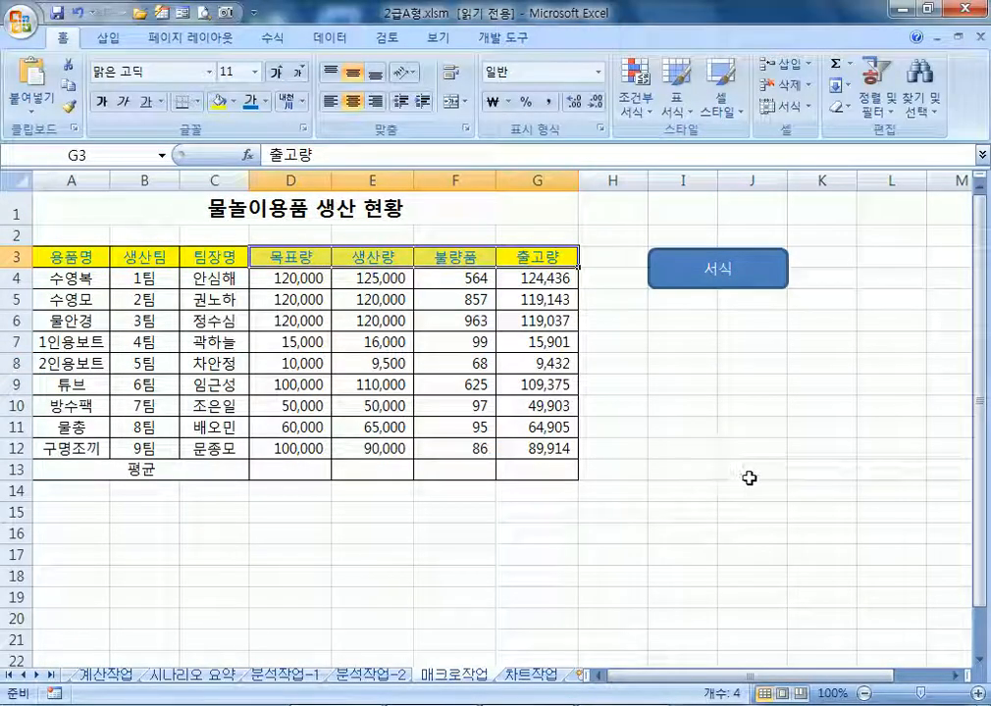
click(749, 478)
click(680, 278)
right_click(686, 281)
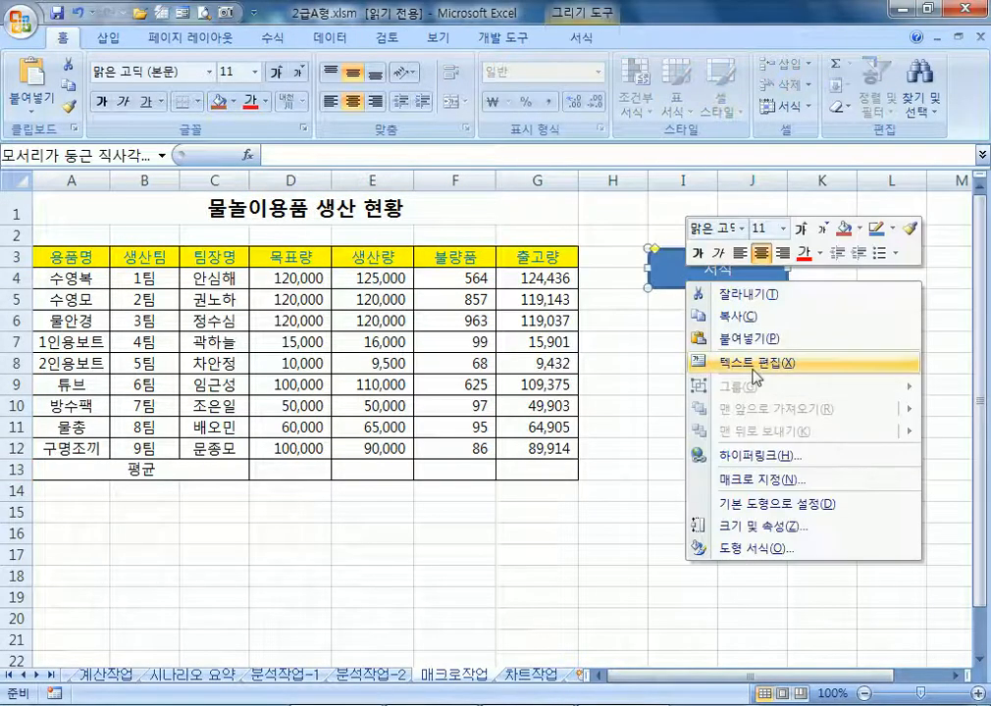
click(778, 481)
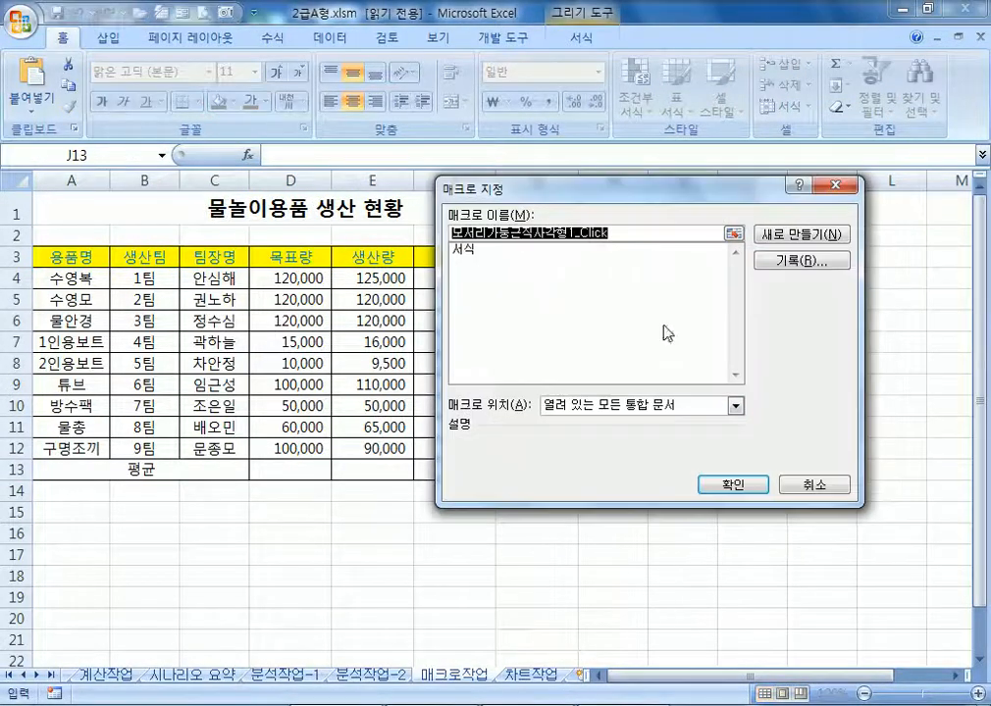
click(478, 251)
click(738, 488)
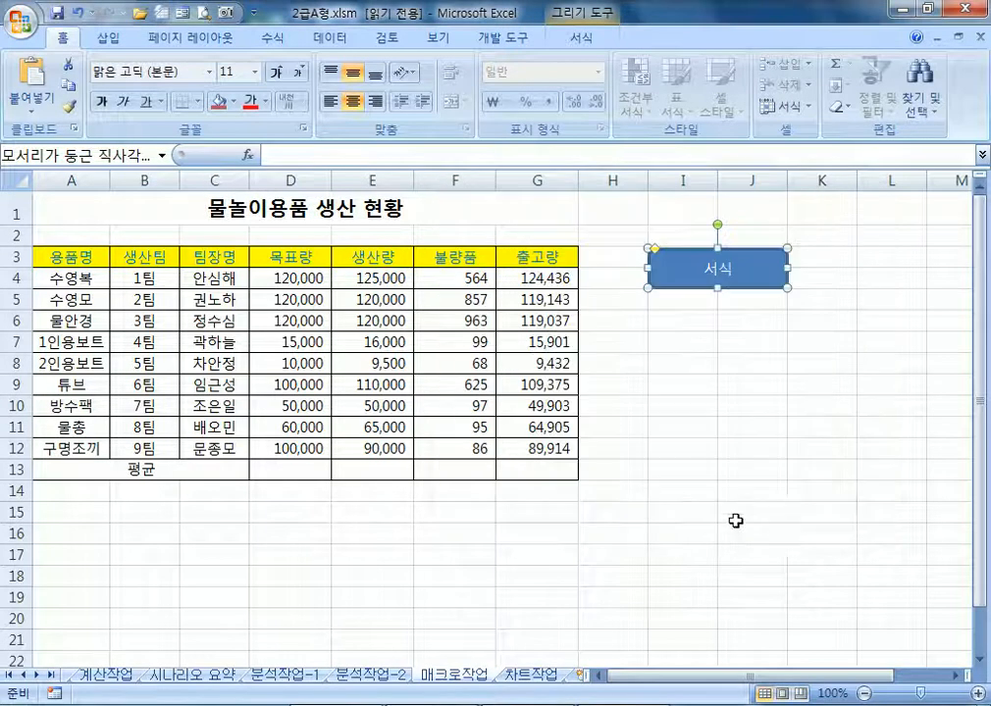
click(747, 552)
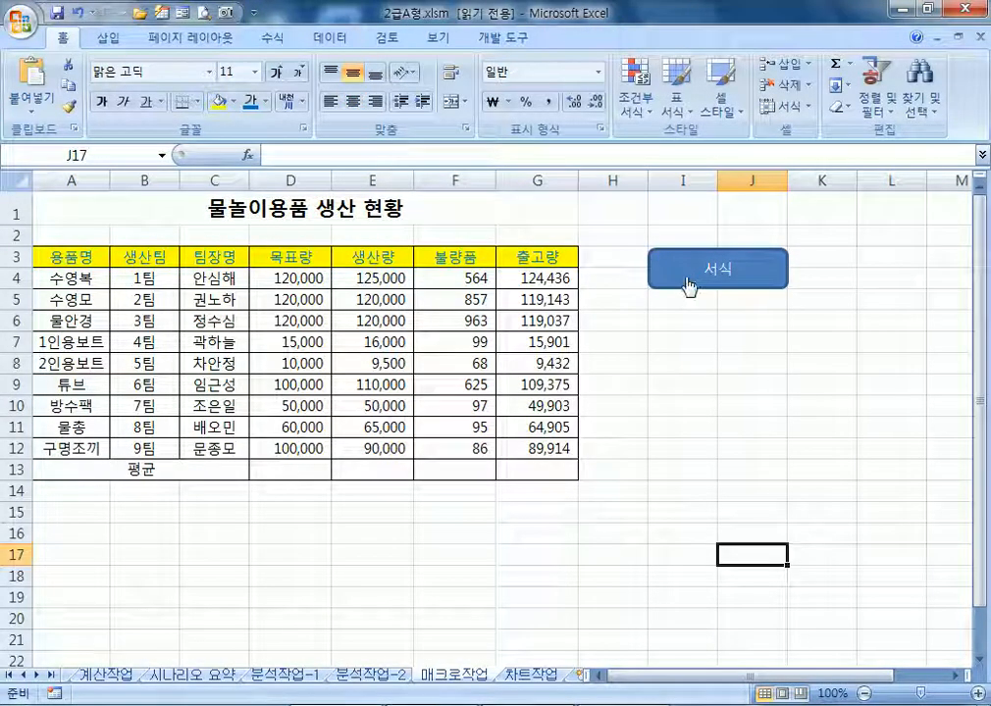
click(690, 285)
drag(73, 257, 523, 261)
key(Delete)
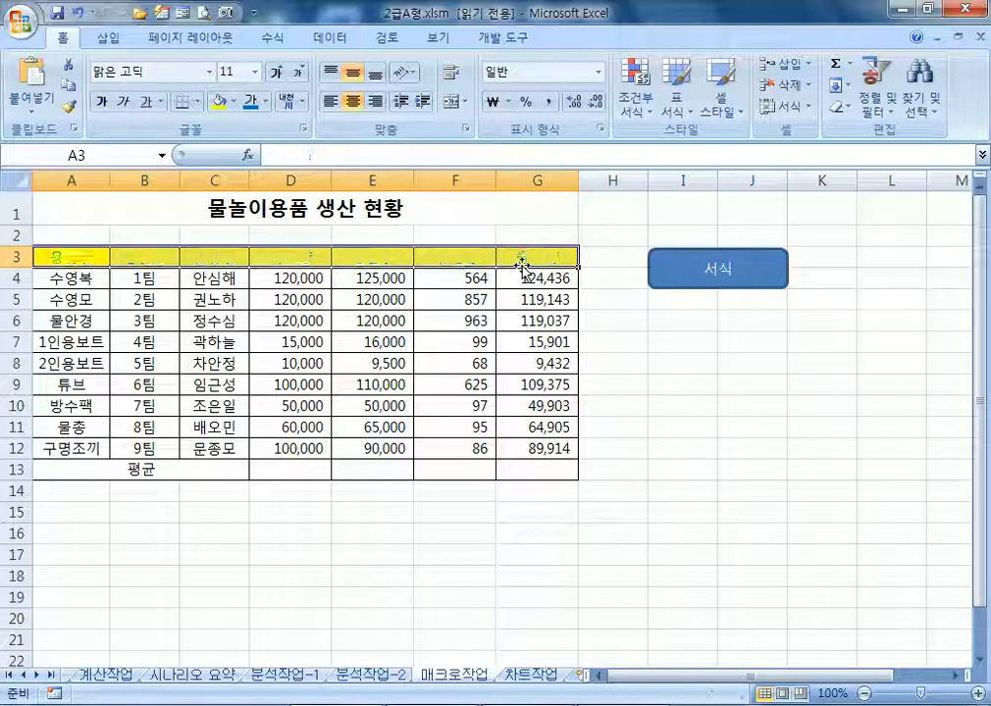
key(ctrl+z)
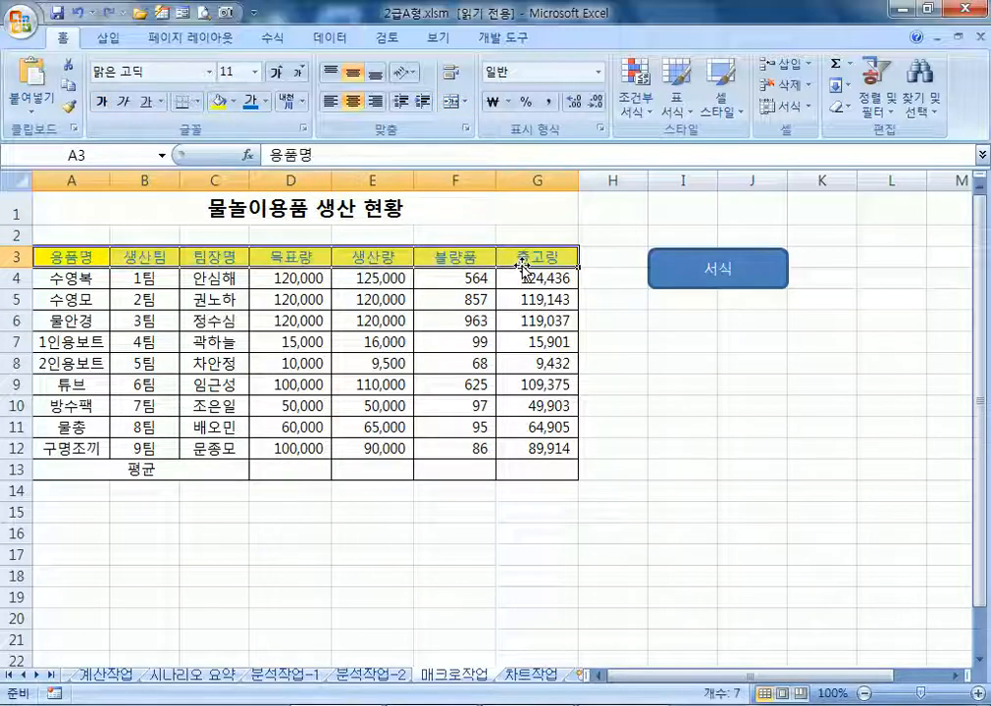
click(232, 101)
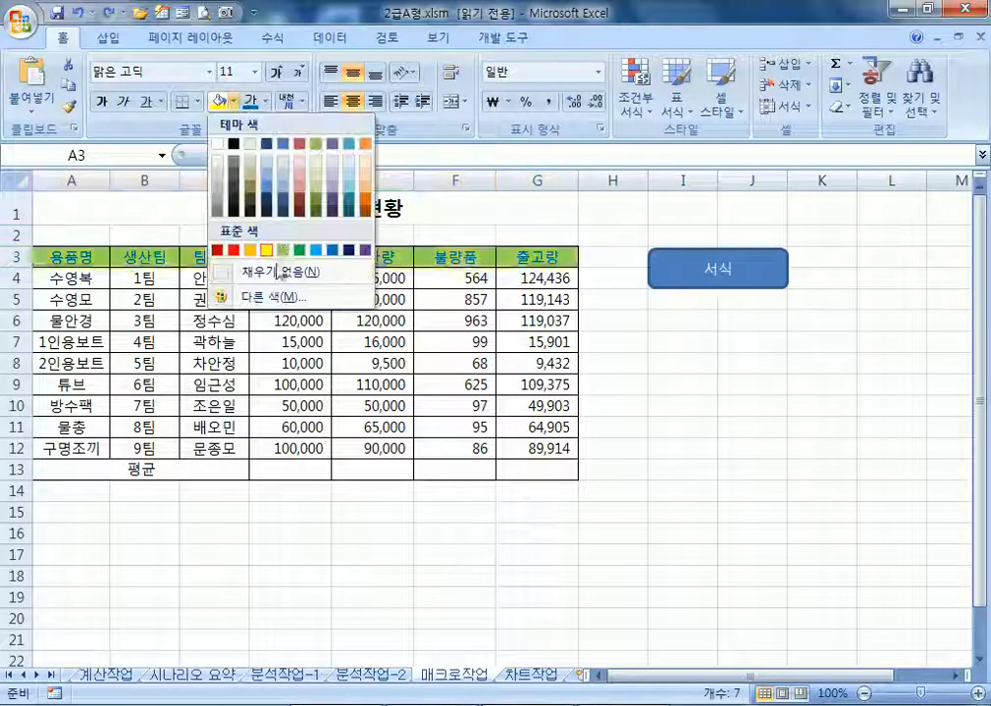
click(247, 267)
click(266, 101)
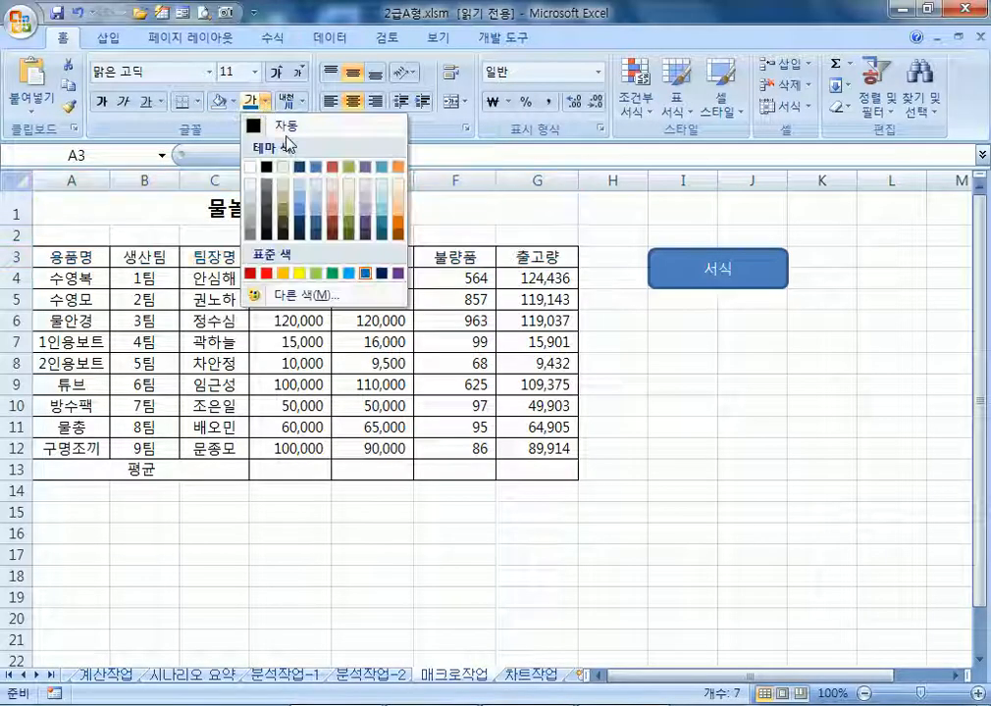
click(275, 126)
click(705, 567)
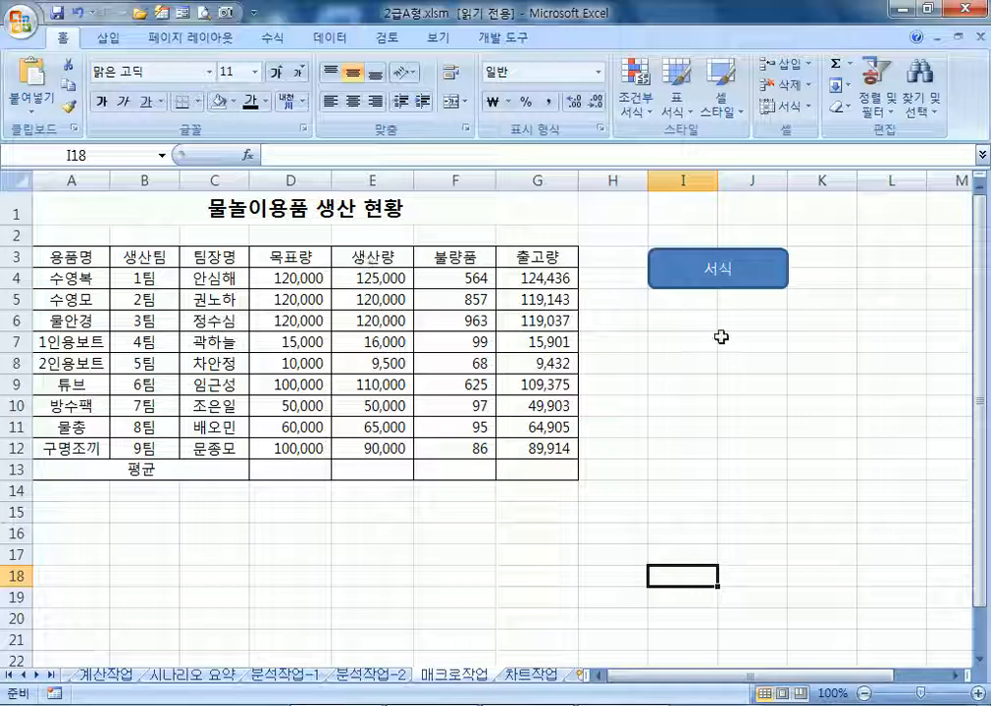
click(751, 290)
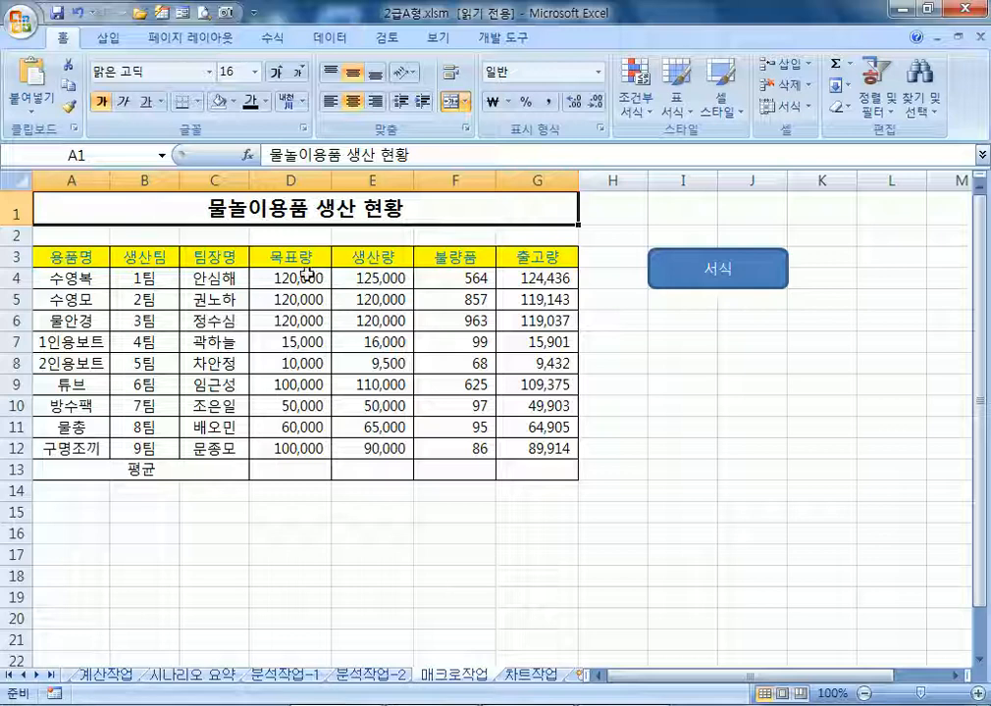
click(502, 37)
click(132, 63)
text(서식)
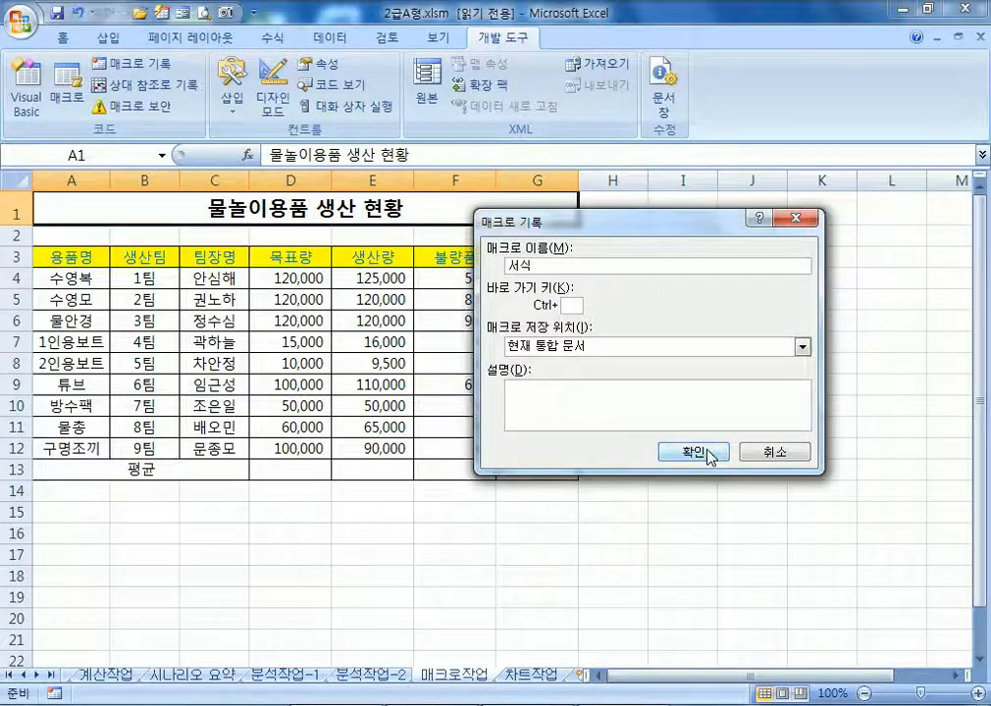
click(693, 451)
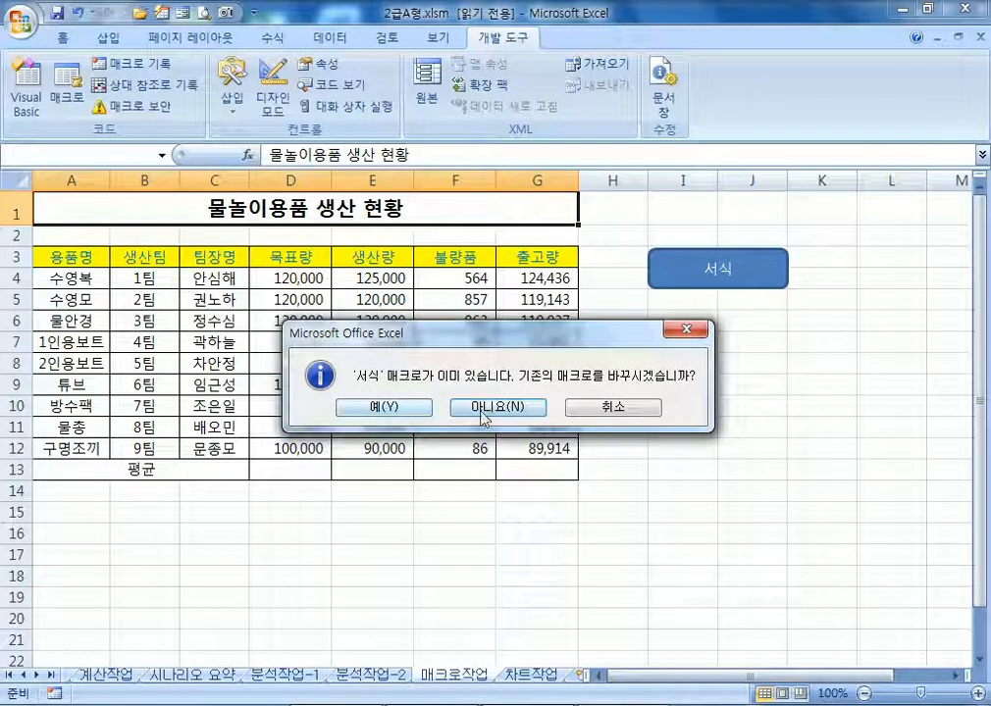
click(626, 413)
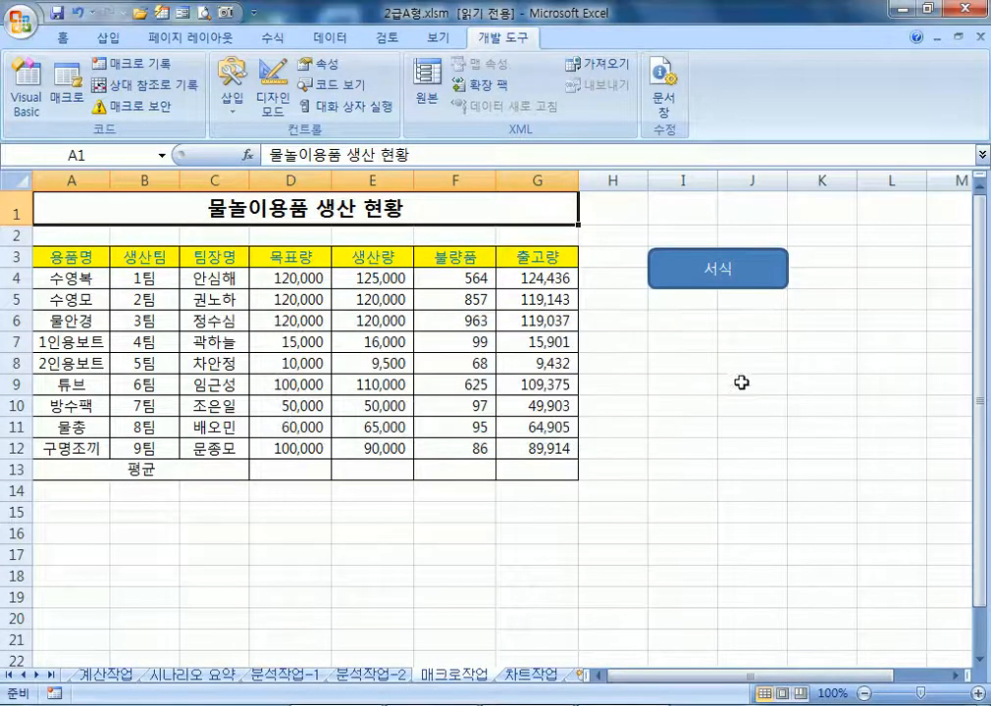
click(69, 93)
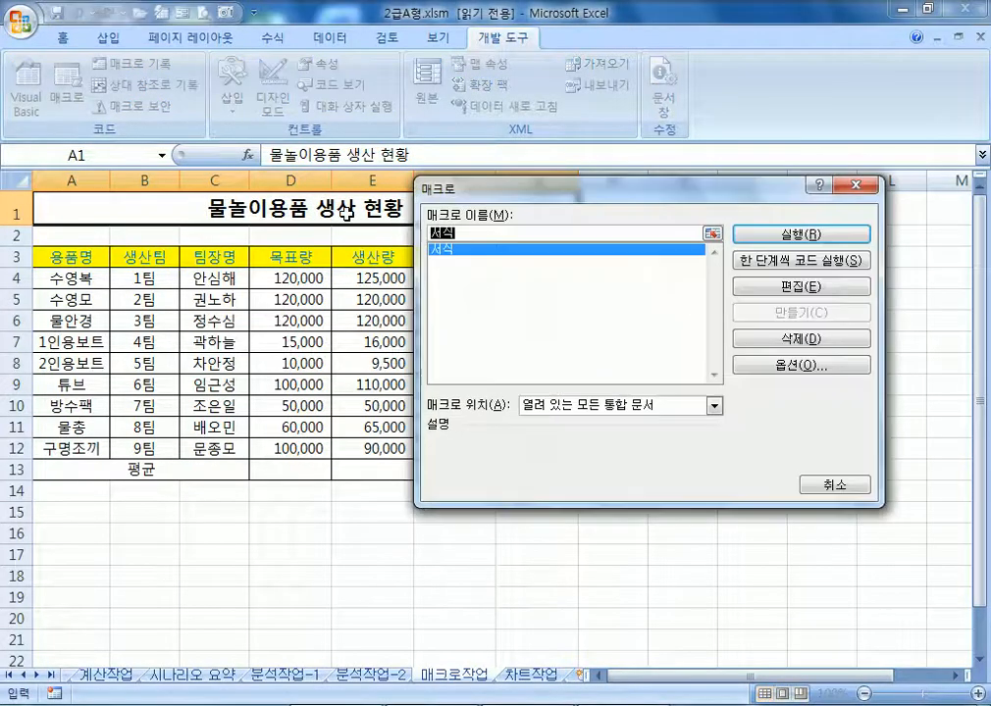
click(830, 286)
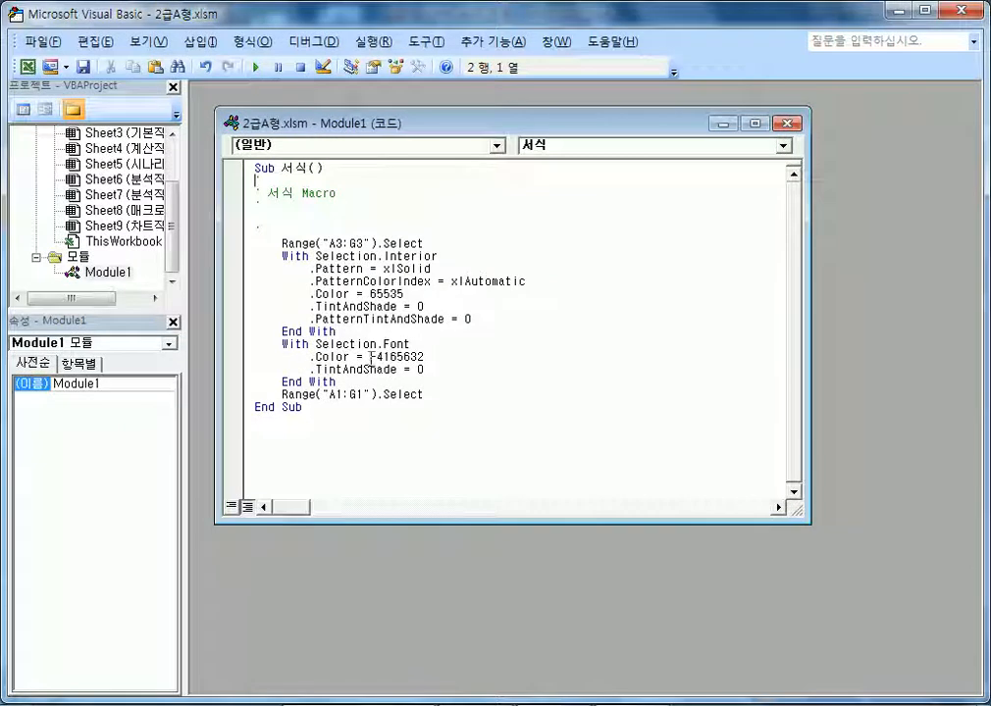
drag(377, 359, 384, 359)
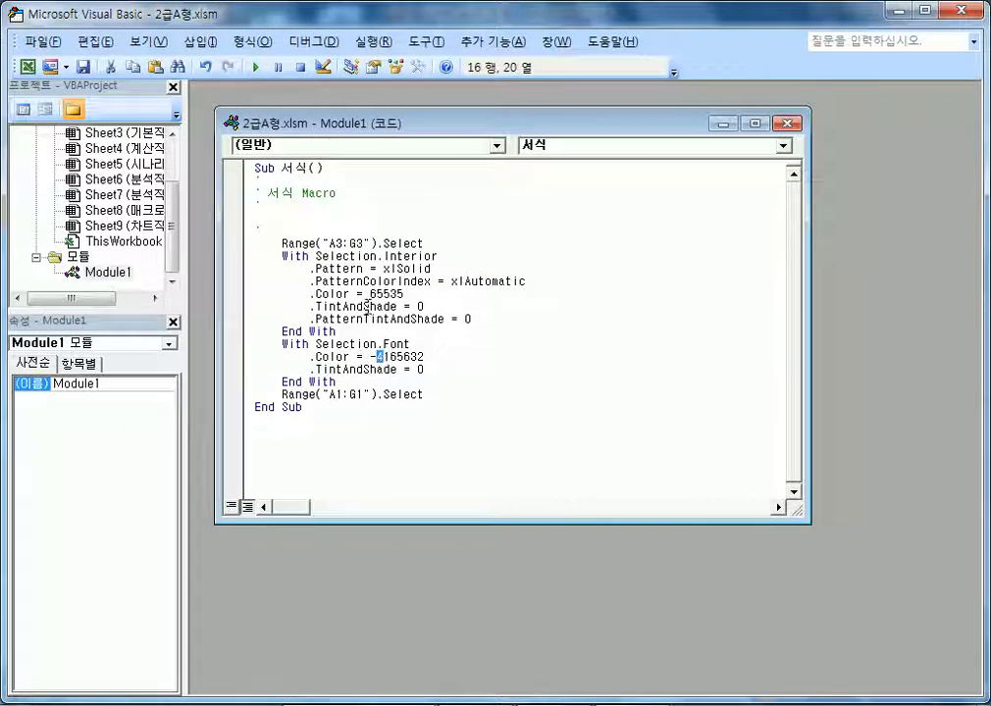
drag(371, 294, 405, 294)
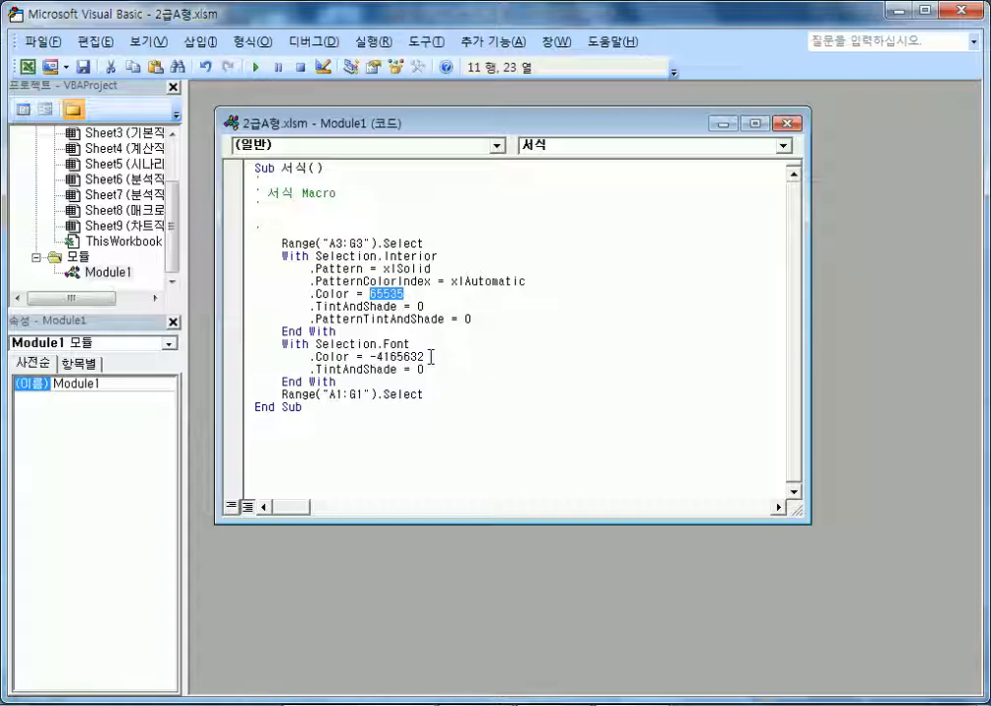
click(397, 280)
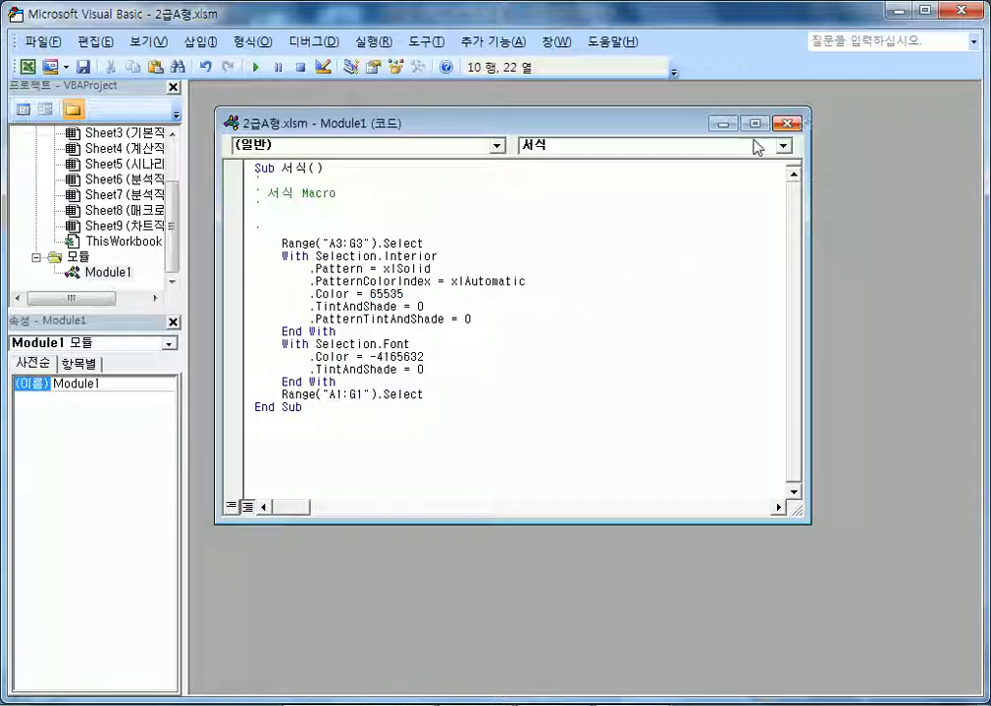
drag(370, 293, 406, 294)
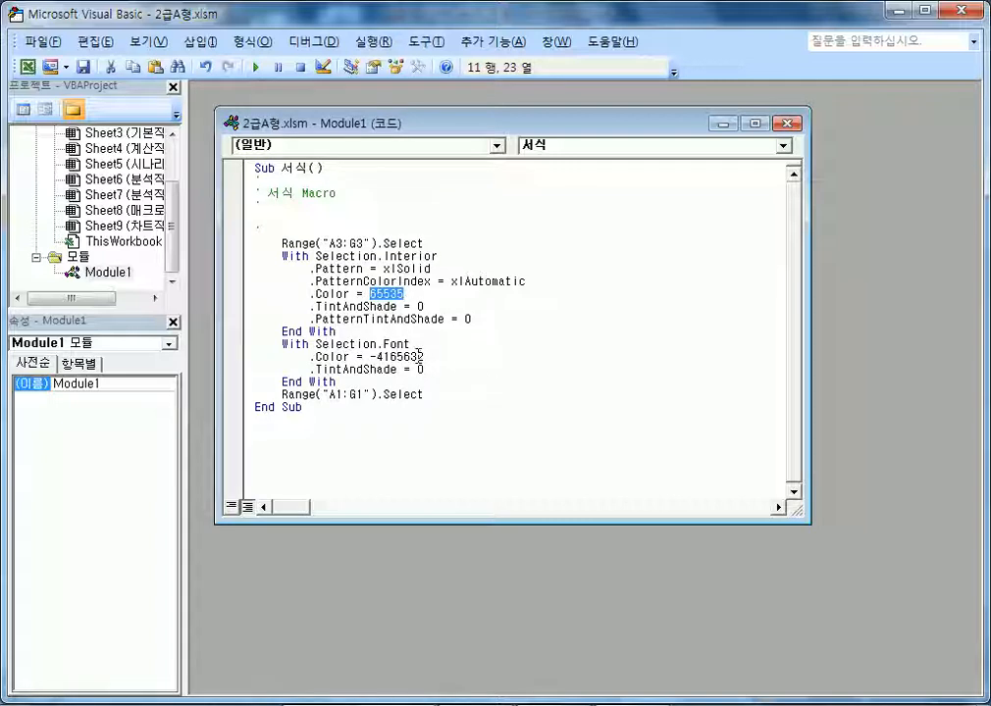
drag(426, 356, 378, 358)
drag(370, 292, 404, 293)
click(420, 357)
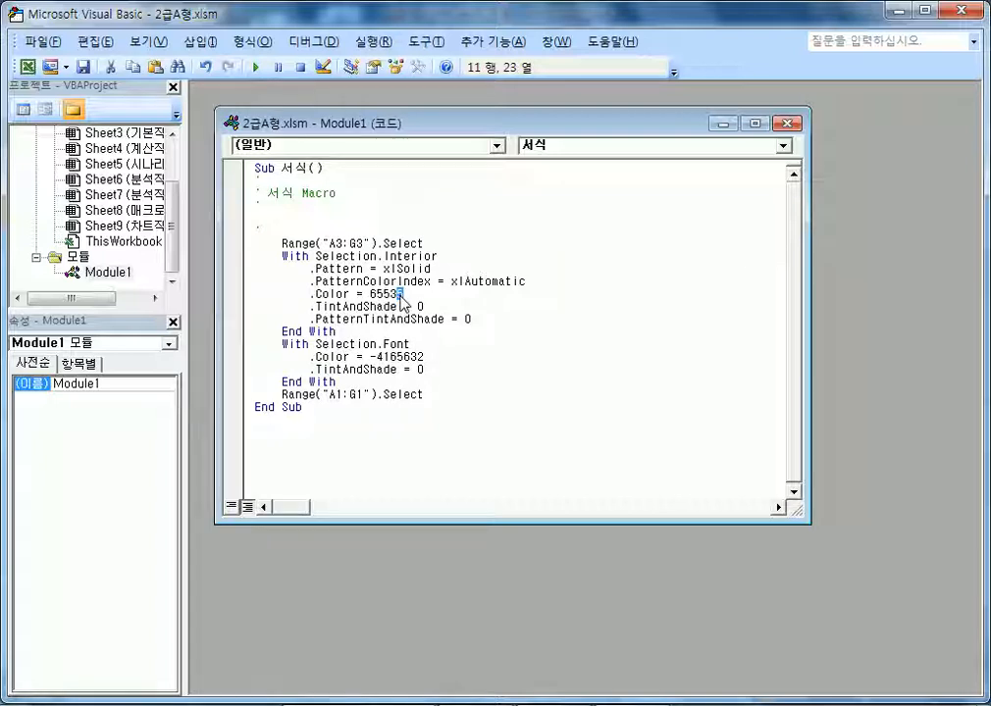
click(398, 305)
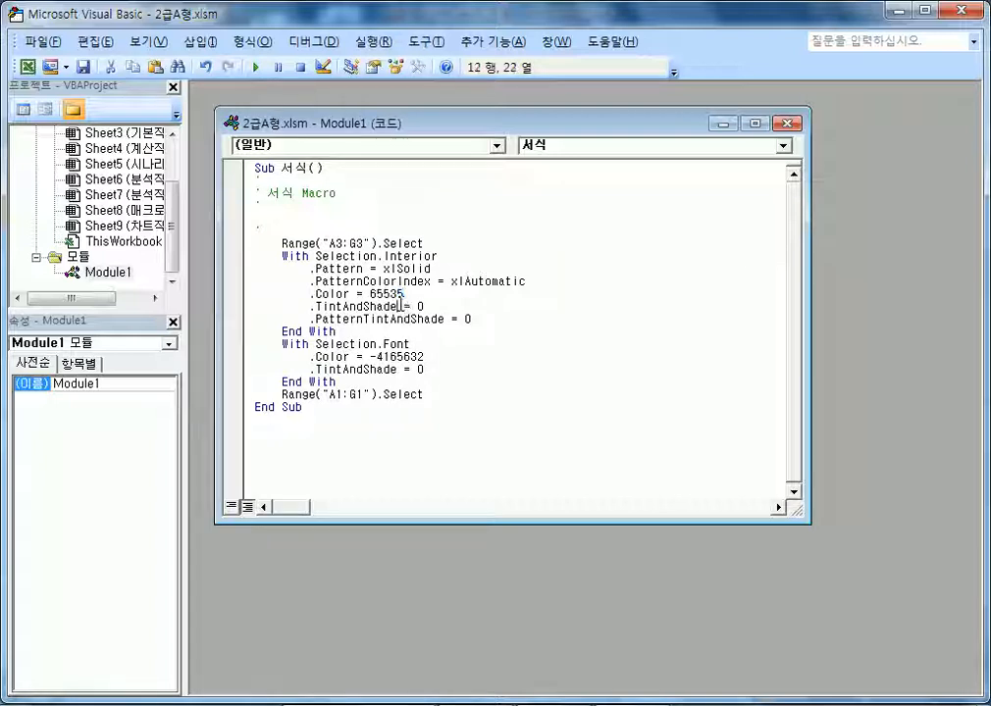
click(787, 125)
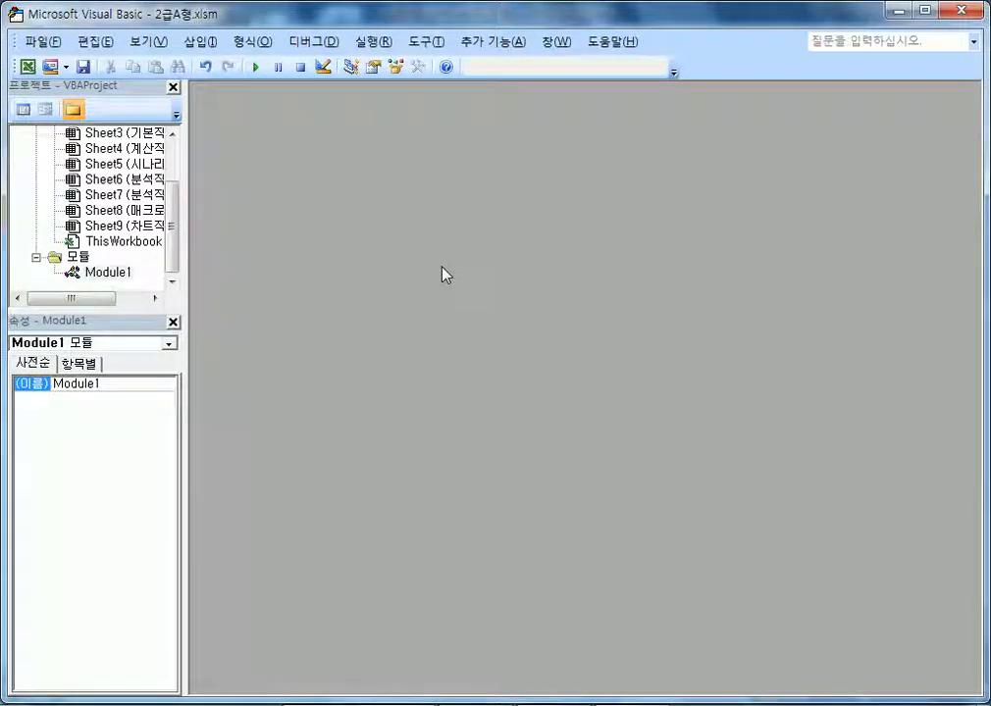
click(962, 12)
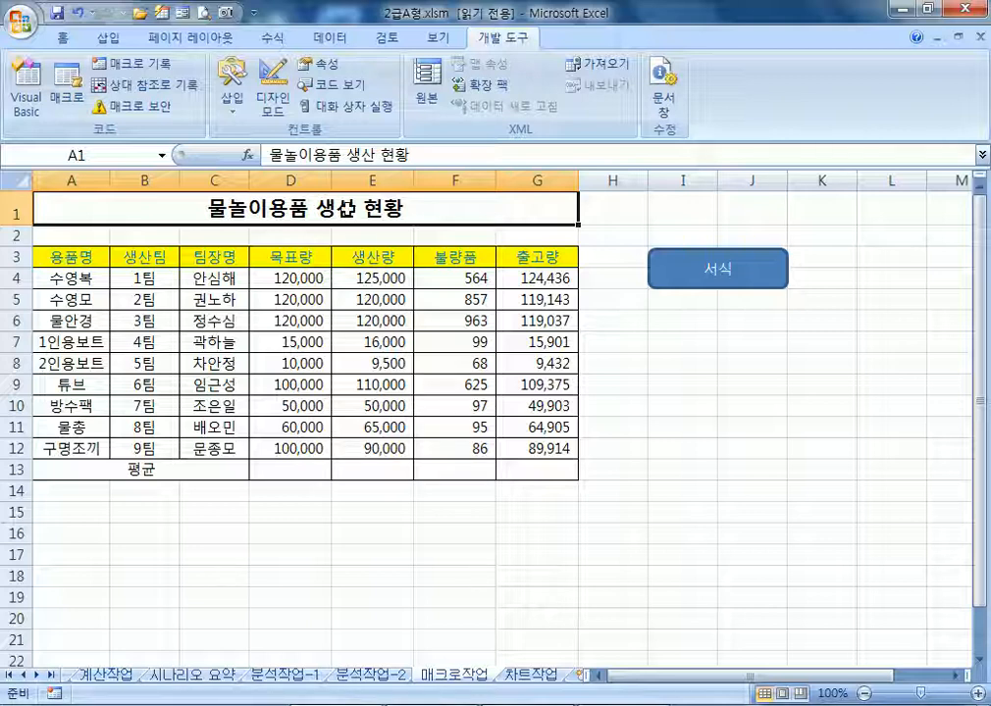
Start recording a new macro named 평균
click(139, 74)
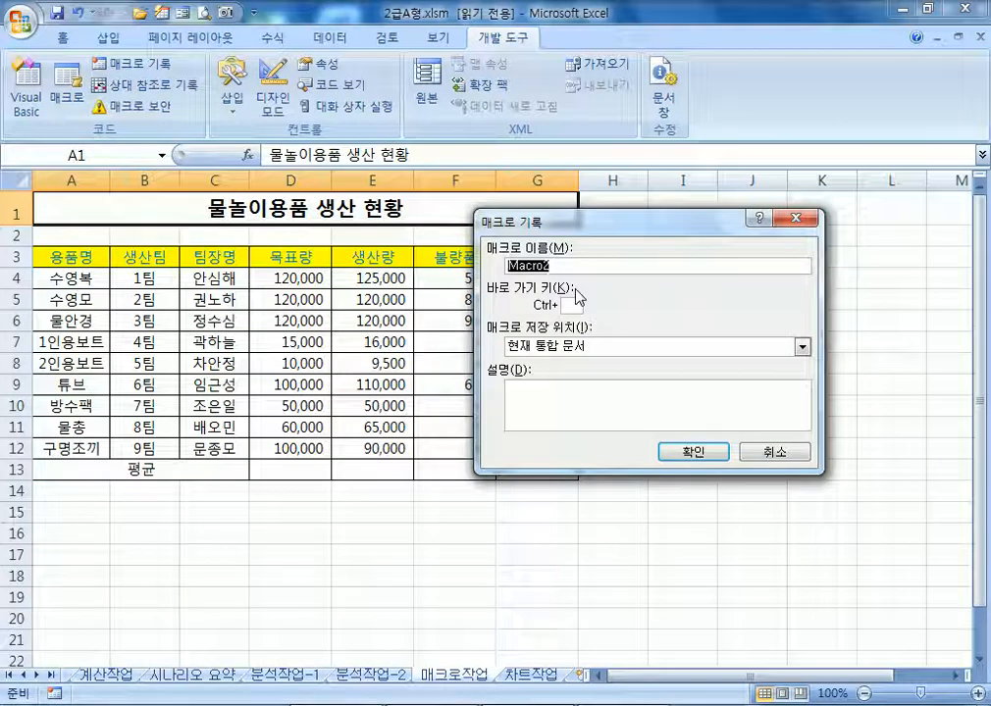
text(평균)
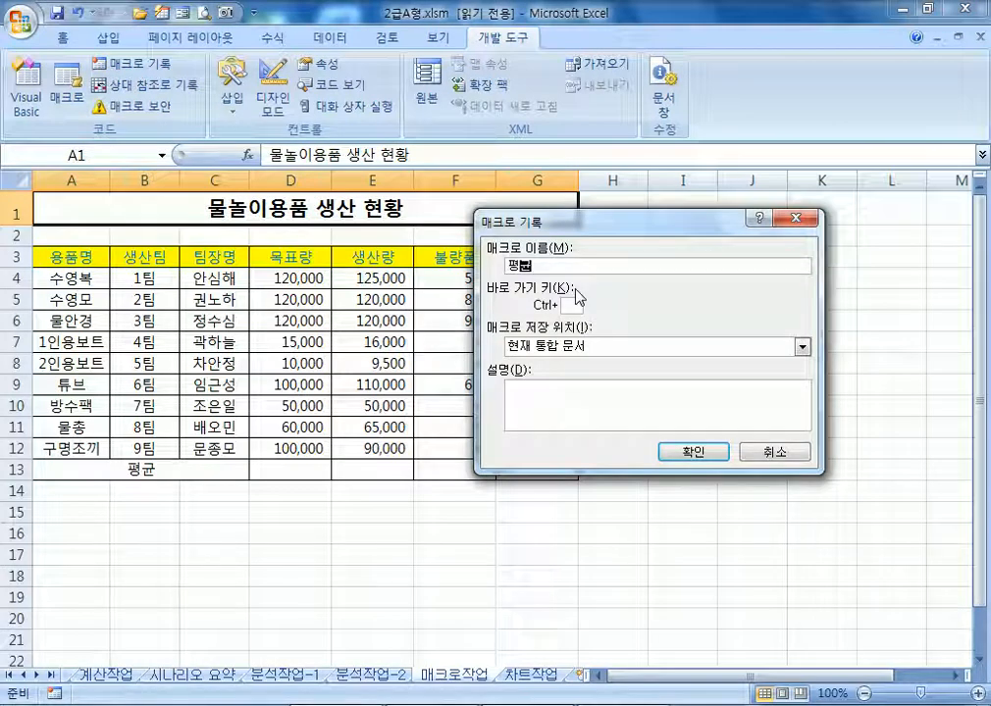
click(692, 452)
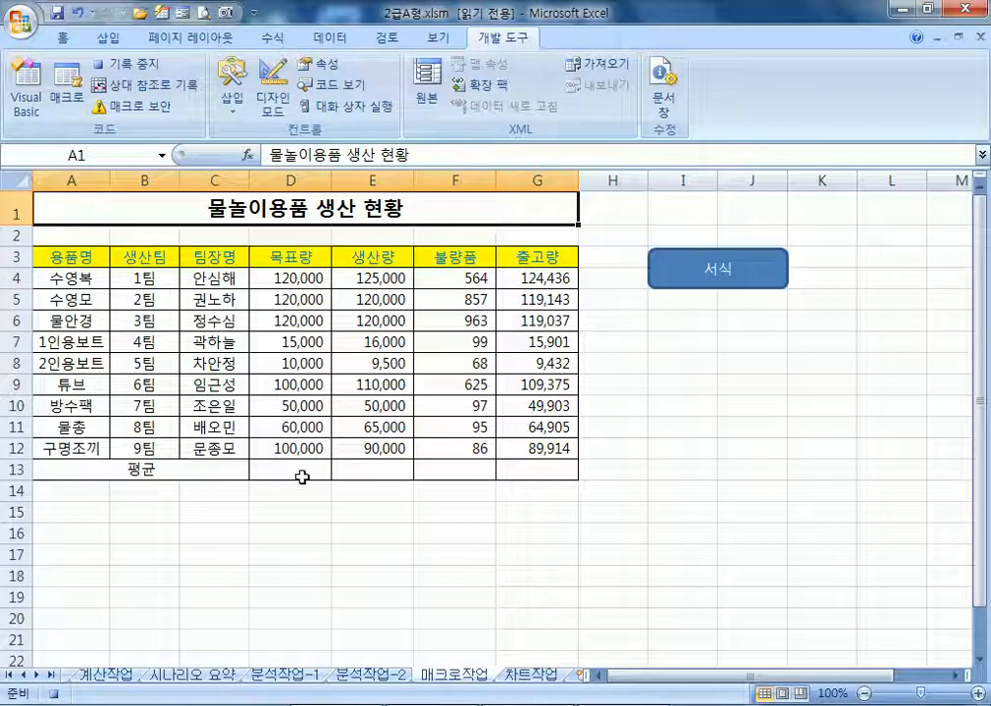
Enter =AVERAGE(D4:D12) in D13, fill it across to G13, then select A1
click(312, 470)
text(=)
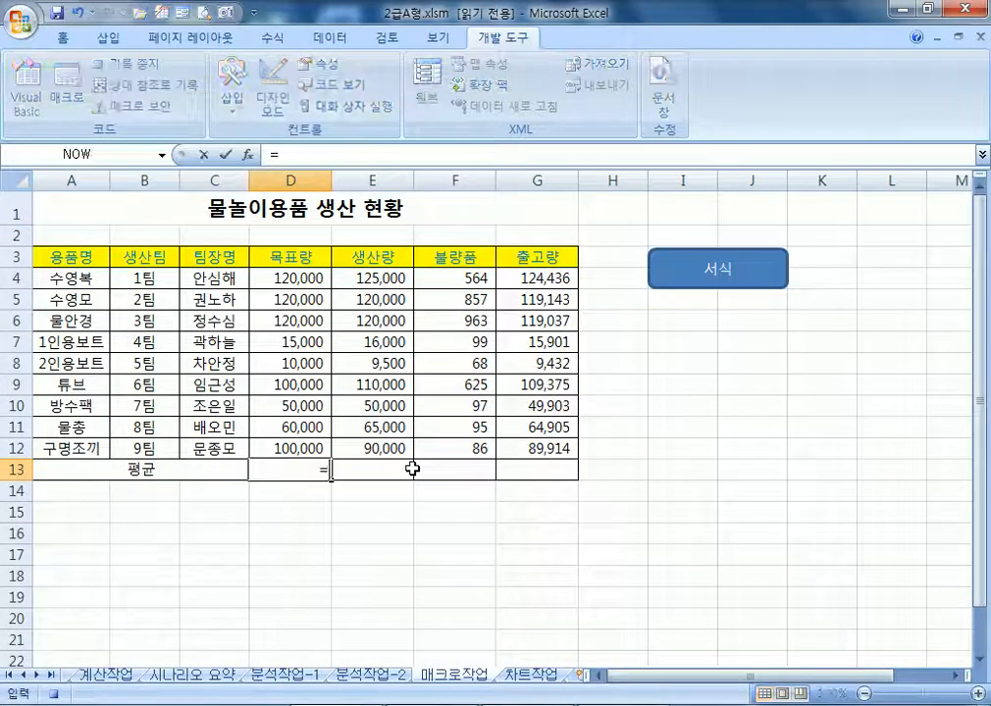
text(AVE)
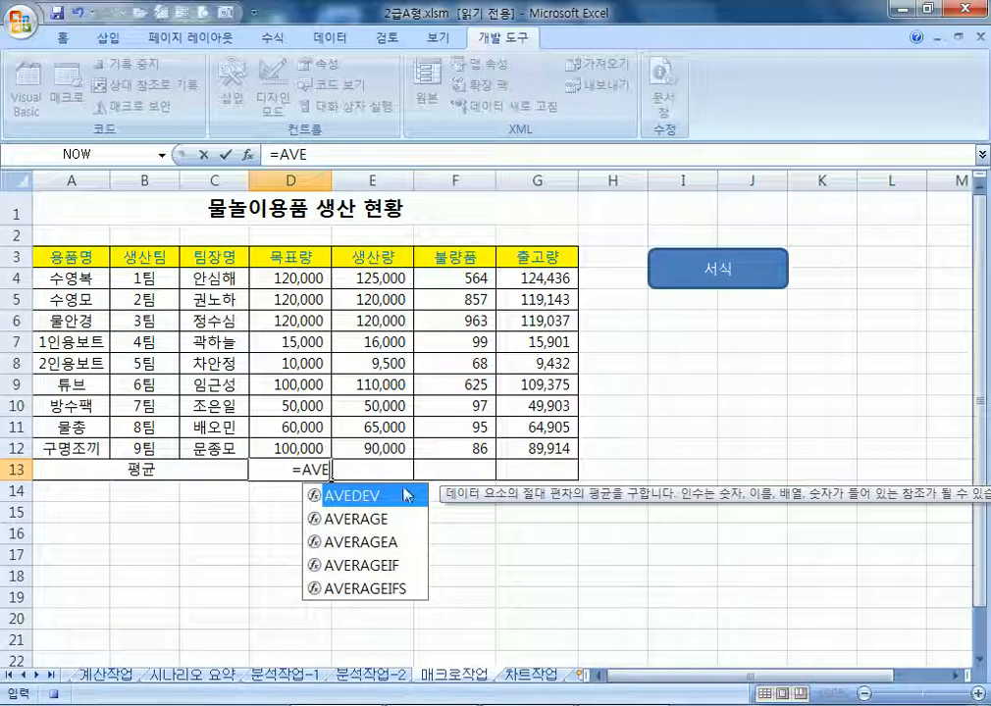
double_click(373, 519)
drag(281, 282, 287, 446)
key(Return)
click(306, 461)
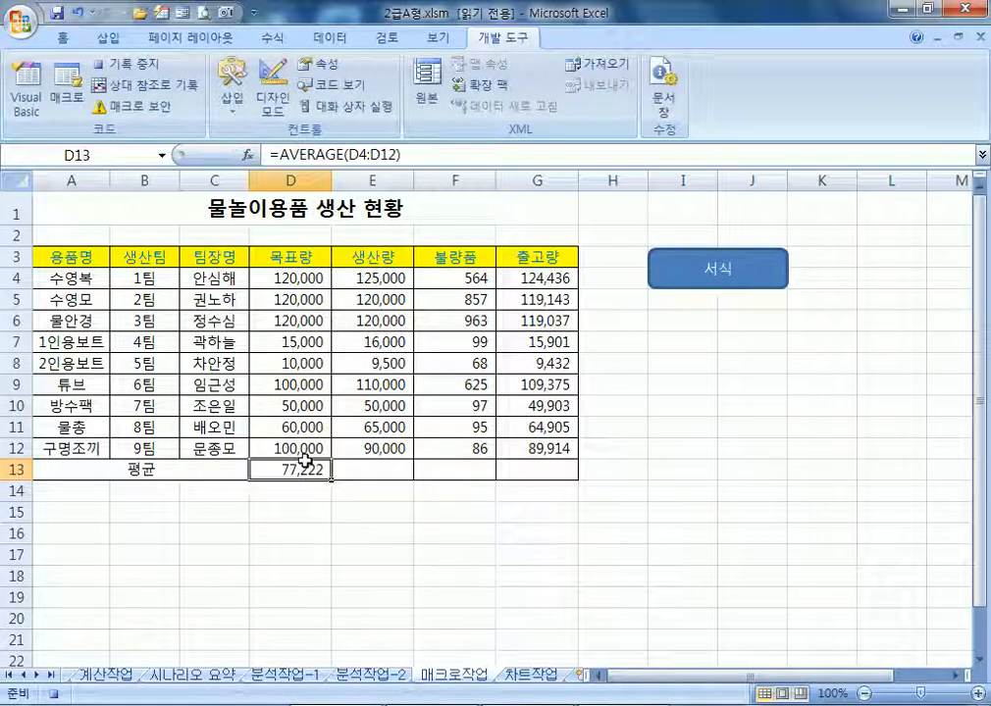
drag(331, 480, 556, 480)
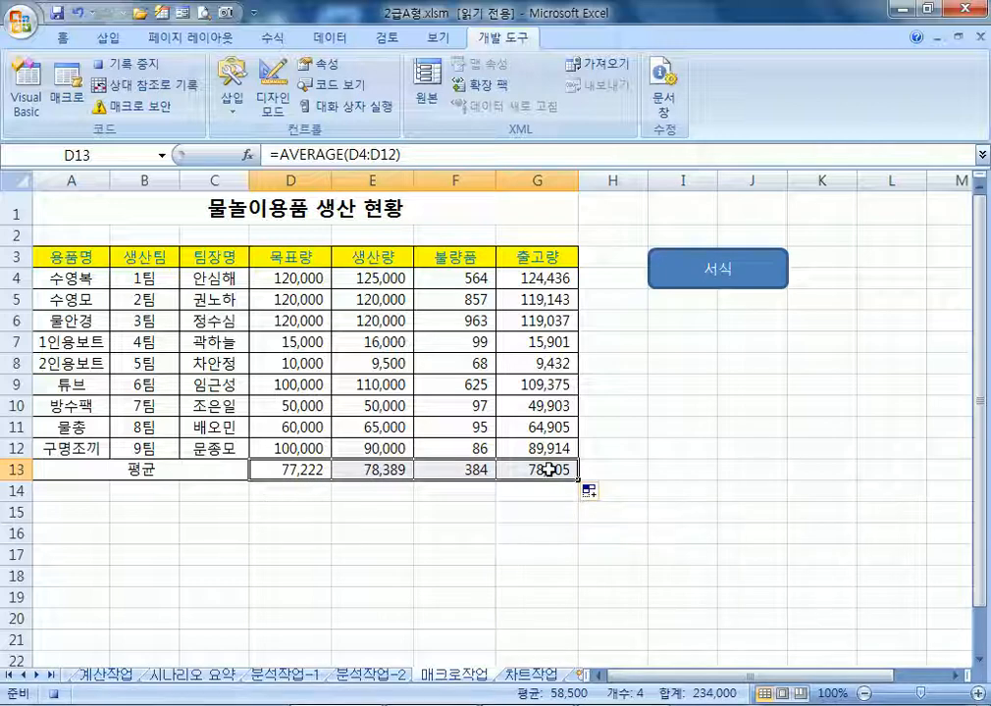
click(113, 209)
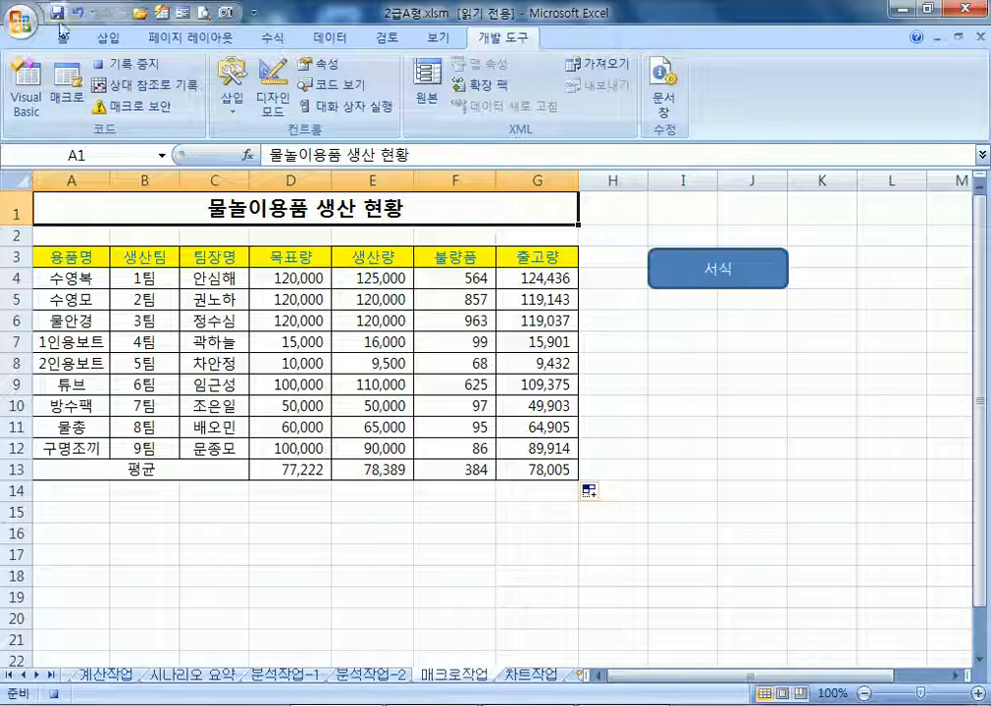
Stop recording and draw a rounded rectangle labelled 평균 below the 서식 shape
click(113, 64)
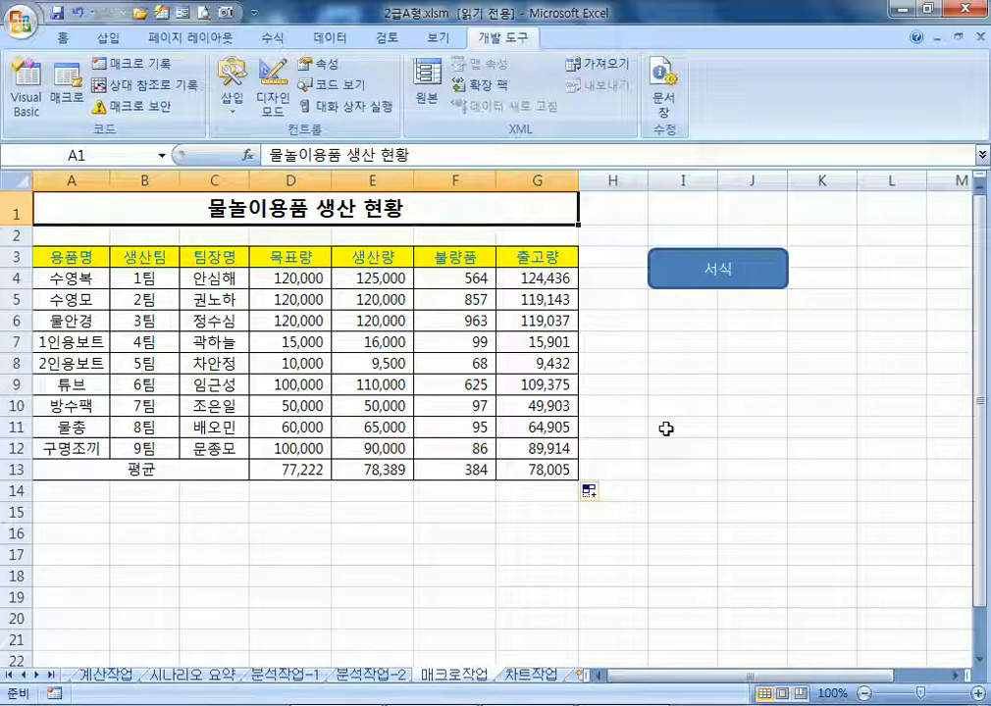
click(108, 40)
click(207, 84)
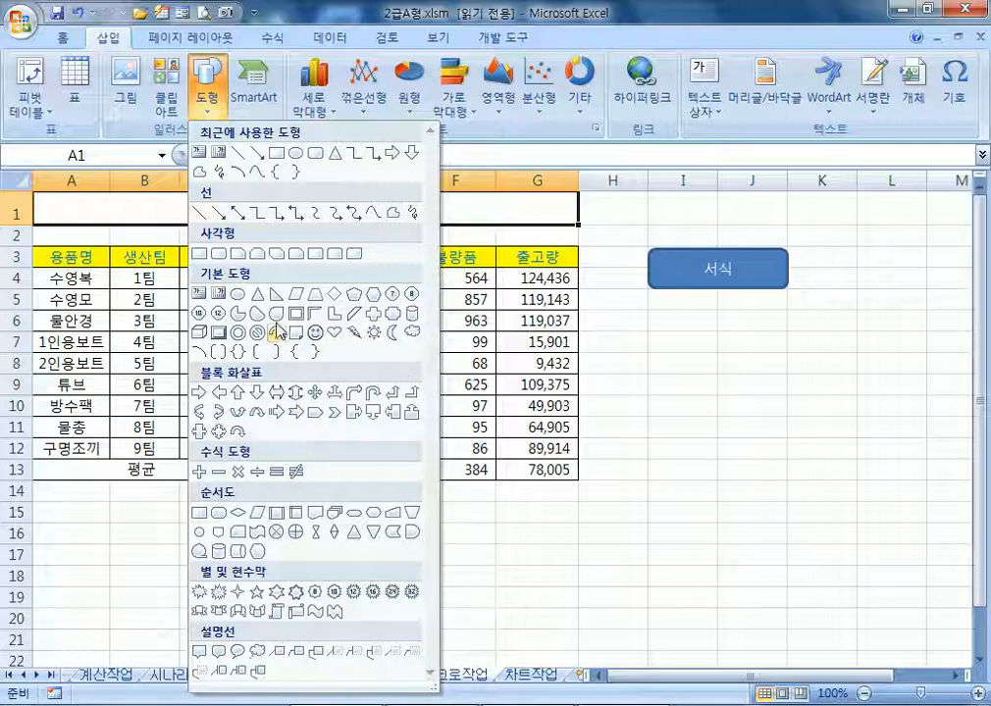
click(396, 319)
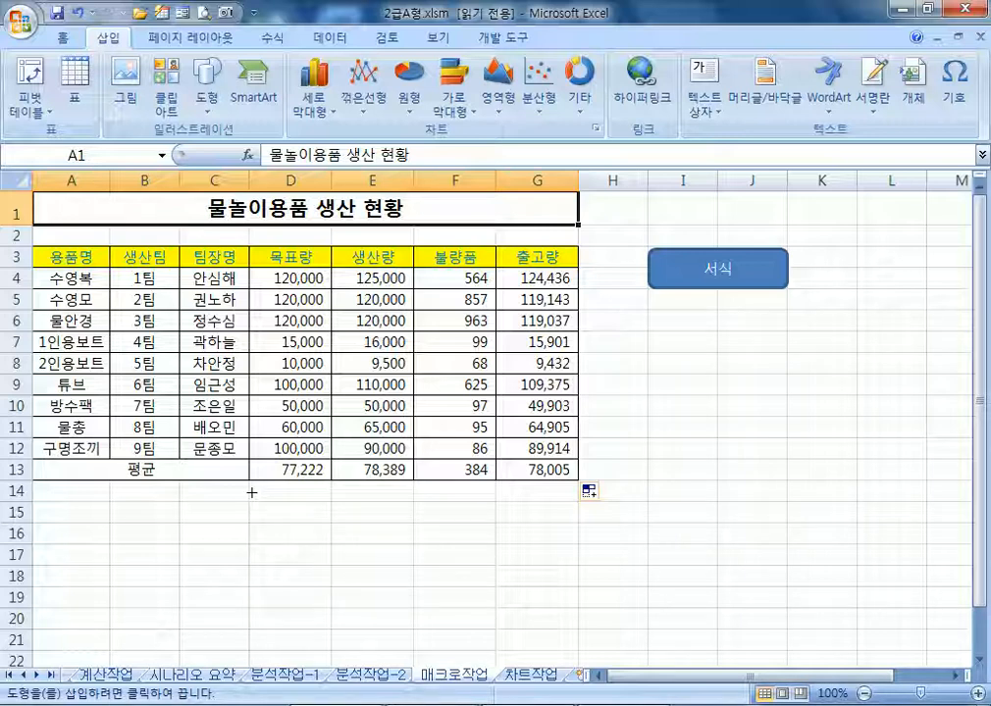
drag(648, 314, 788, 356)
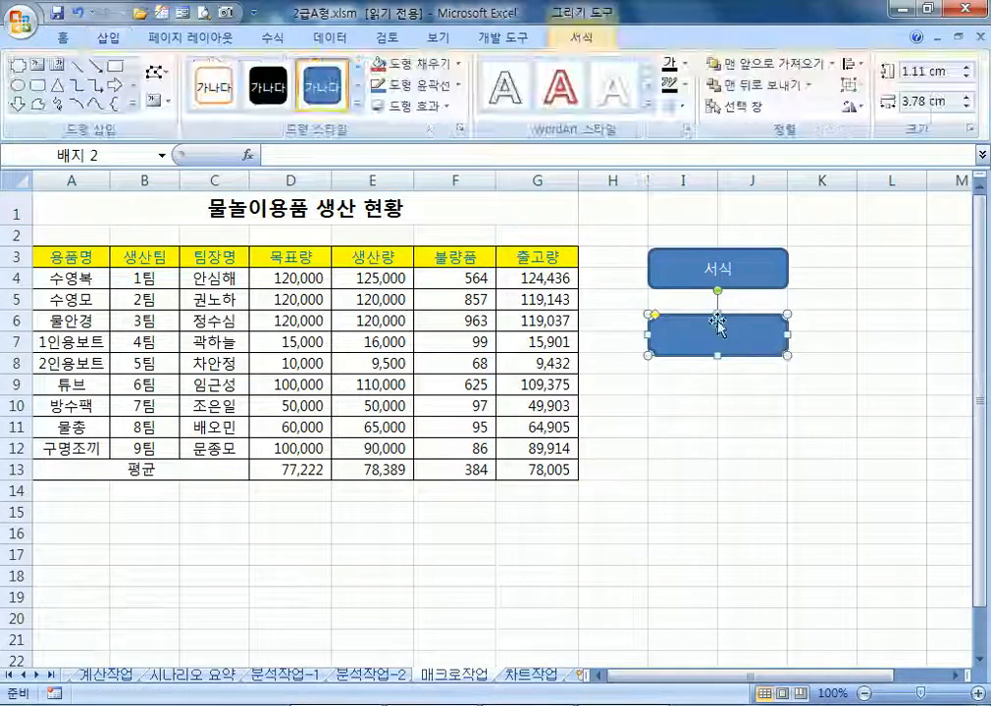
drag(717, 314, 717, 311)
text(VUDRBS)
text(평균)
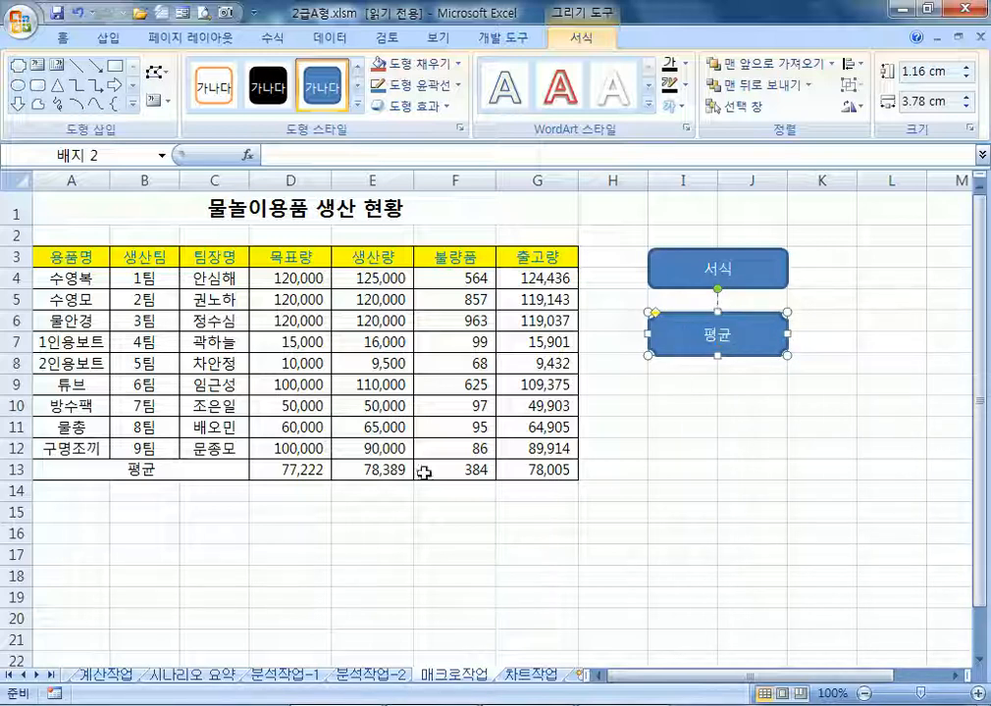
drag(265, 469, 525, 469)
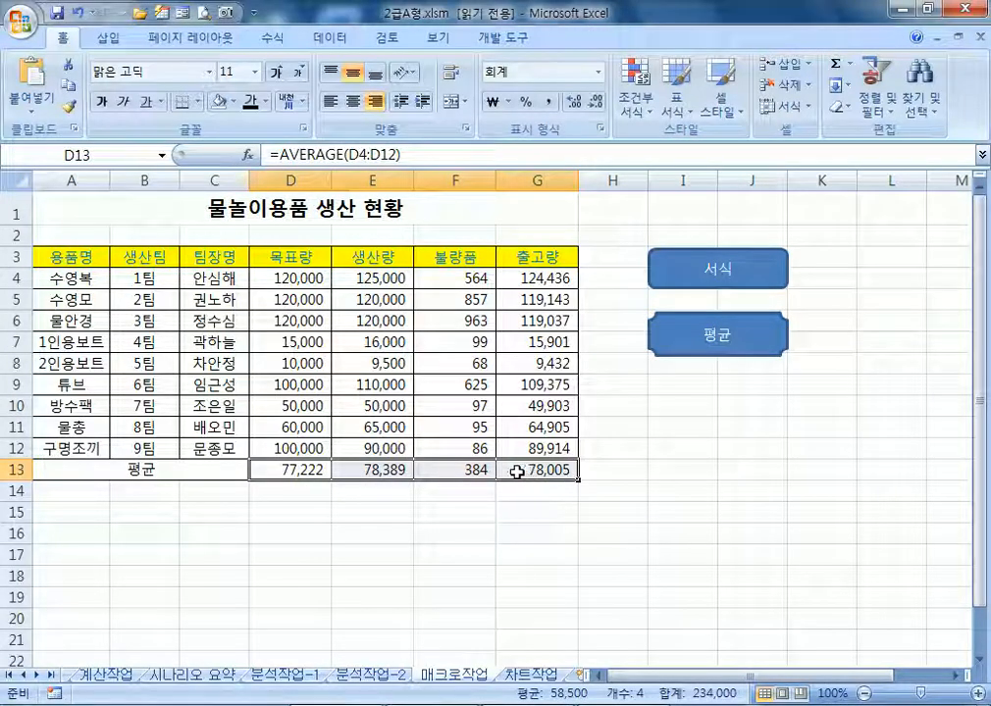
click(321, 469)
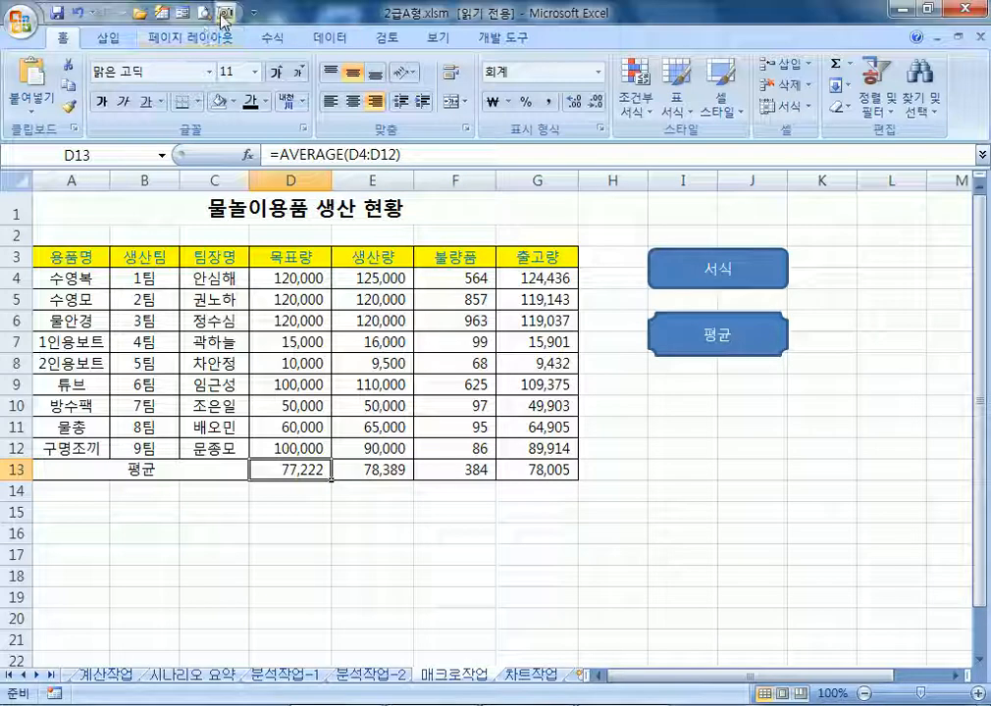
click(505, 38)
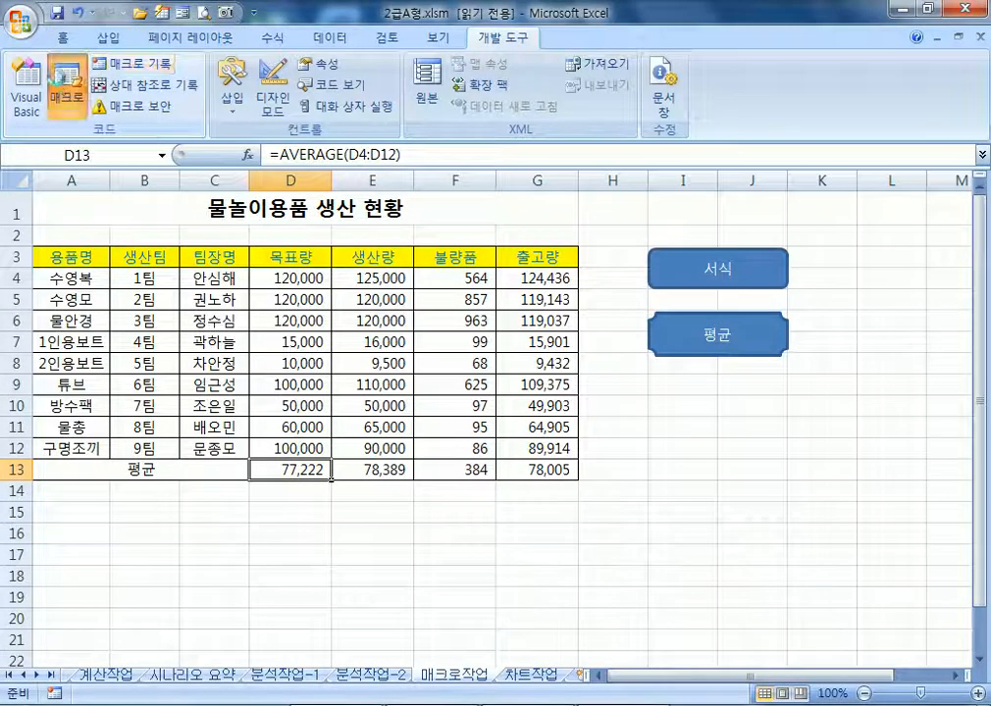
click(59, 84)
click(446, 261)
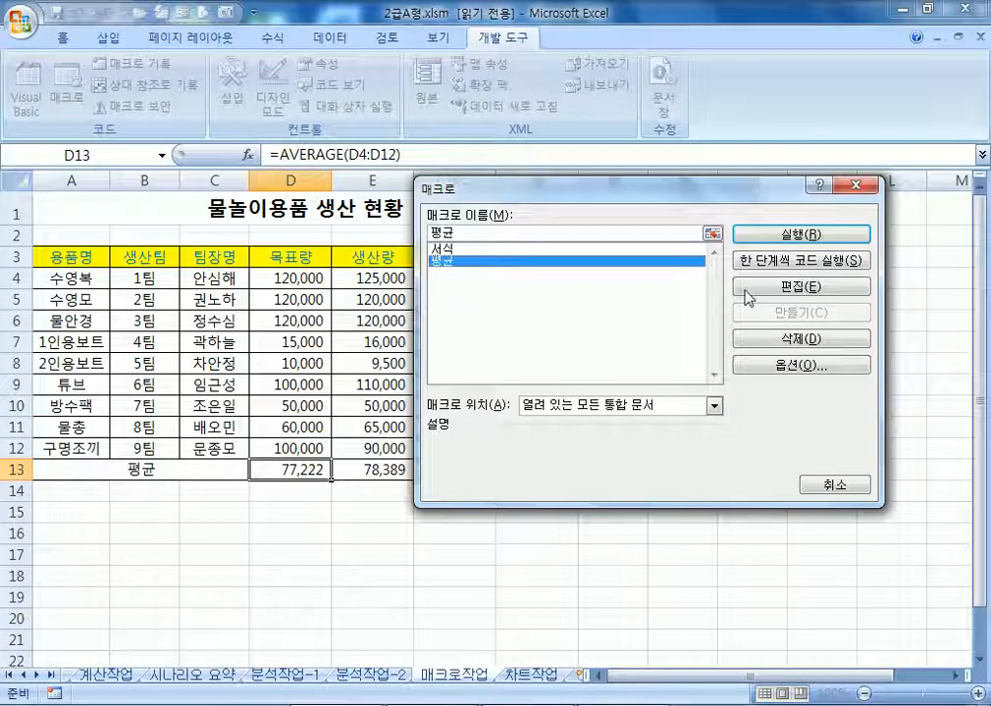
click(800, 292)
click(398, 444)
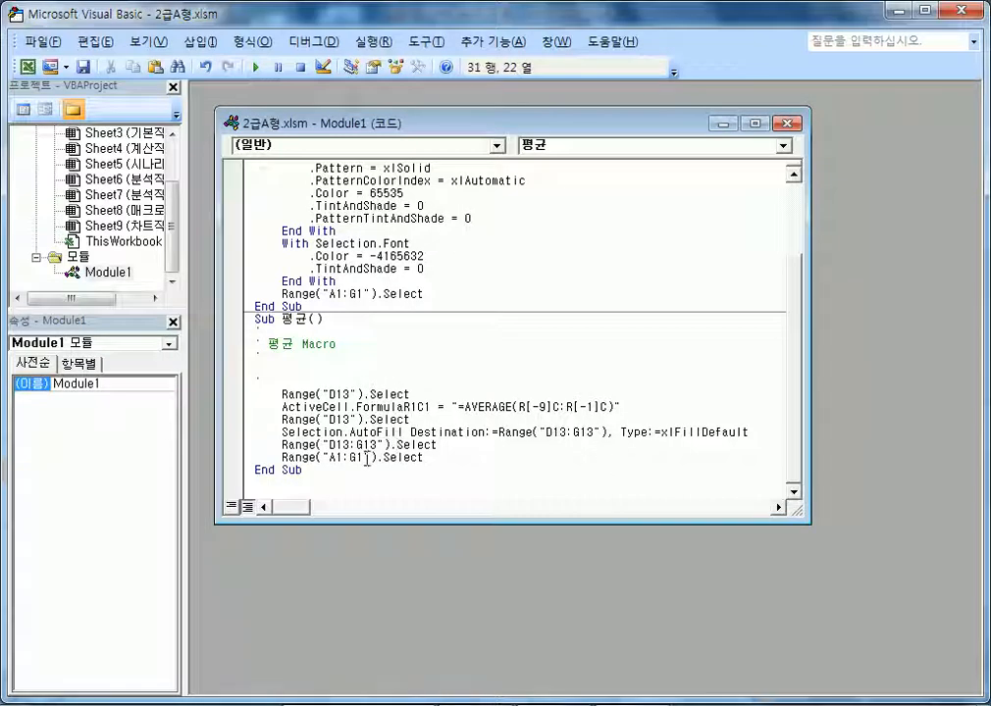
click(786, 124)
click(969, 9)
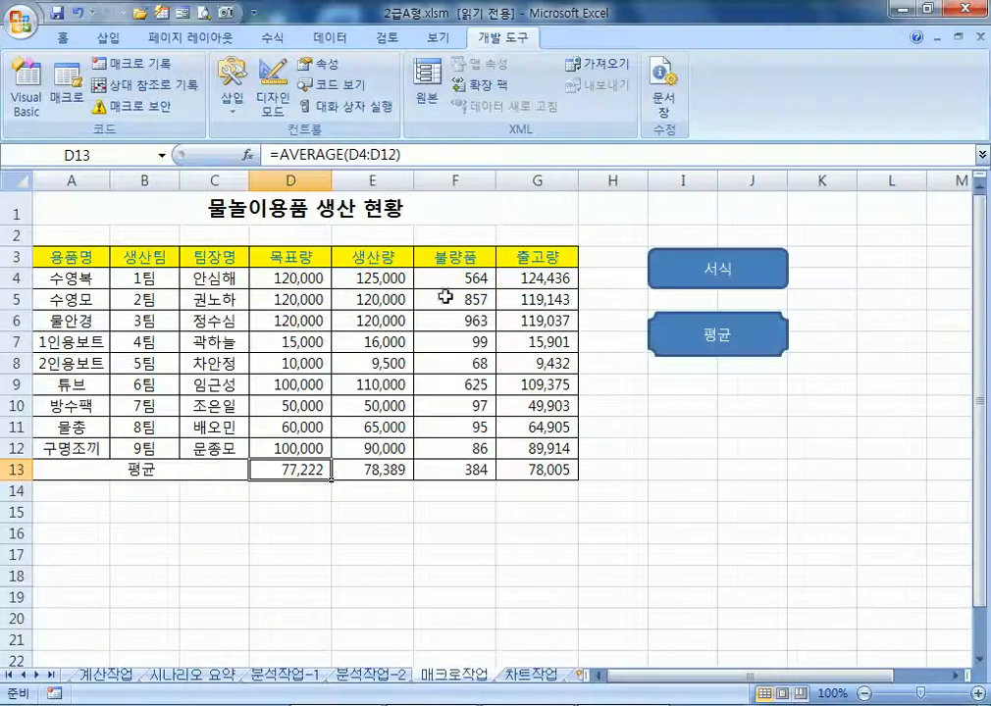
Clear the D13:G13 averages and re-record the 평균 macro, replacing the existing one
drag(280, 470, 522, 469)
key(Delete)
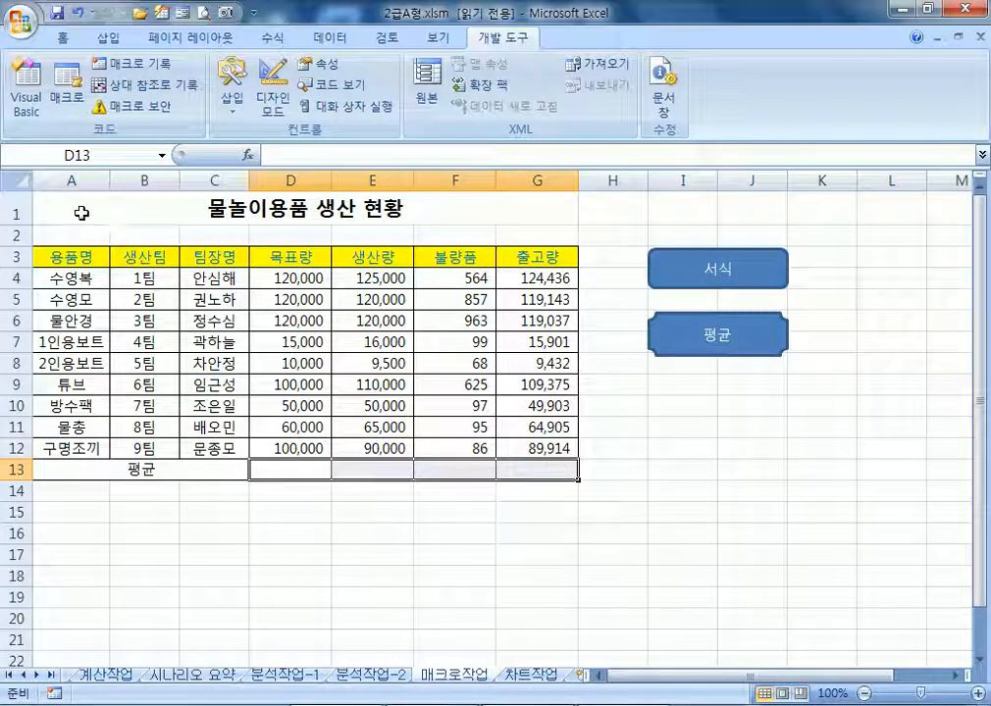
click(81, 213)
click(132, 62)
text(평ㄱ)
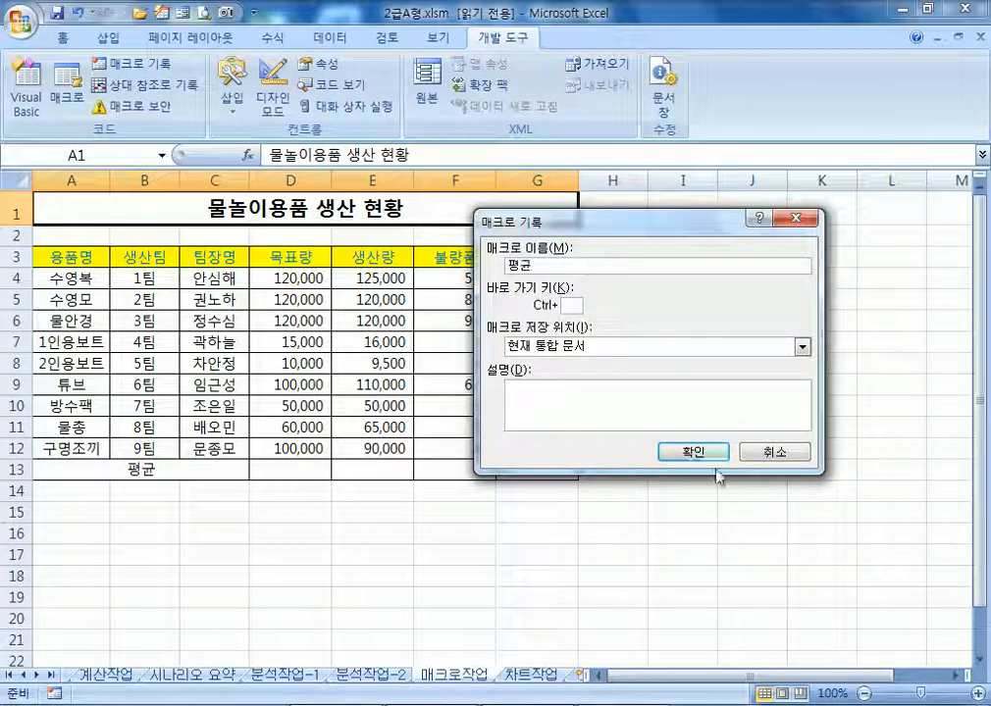
click(691, 452)
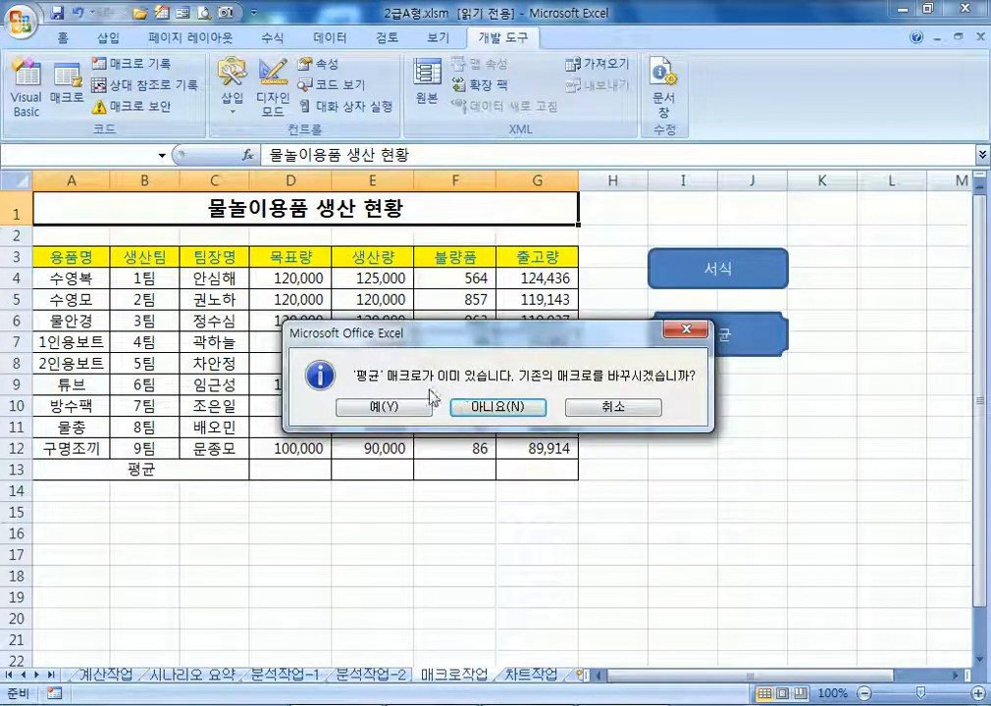
click(406, 407)
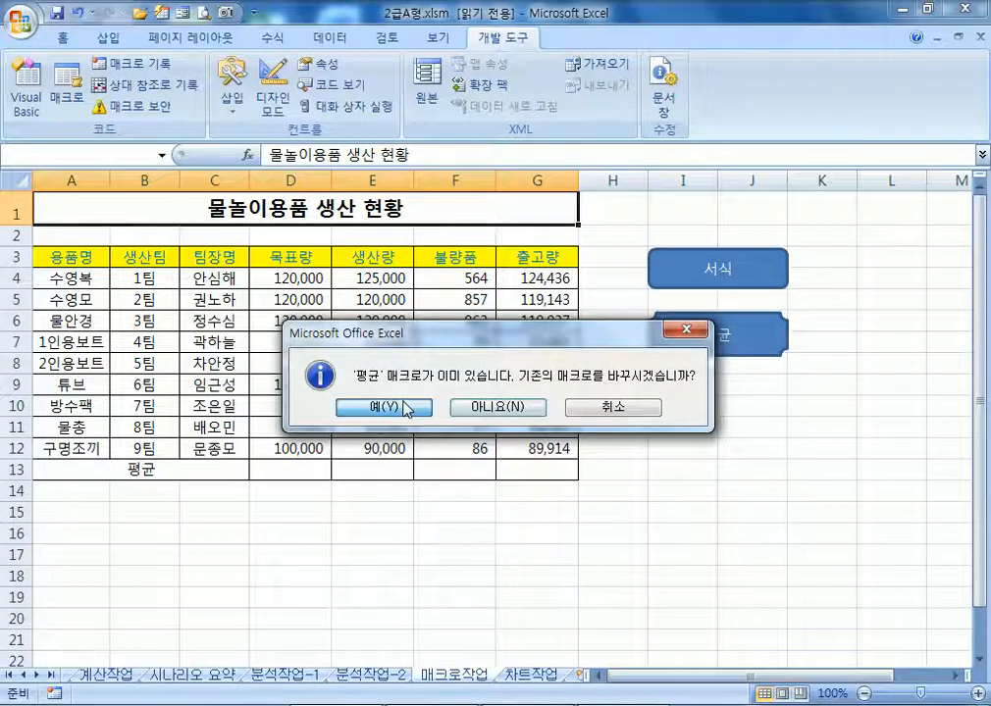
Fill row 13 with AVERAGE formulas shown to two decimal places, then select A1
click(309, 463)
text(=AV)
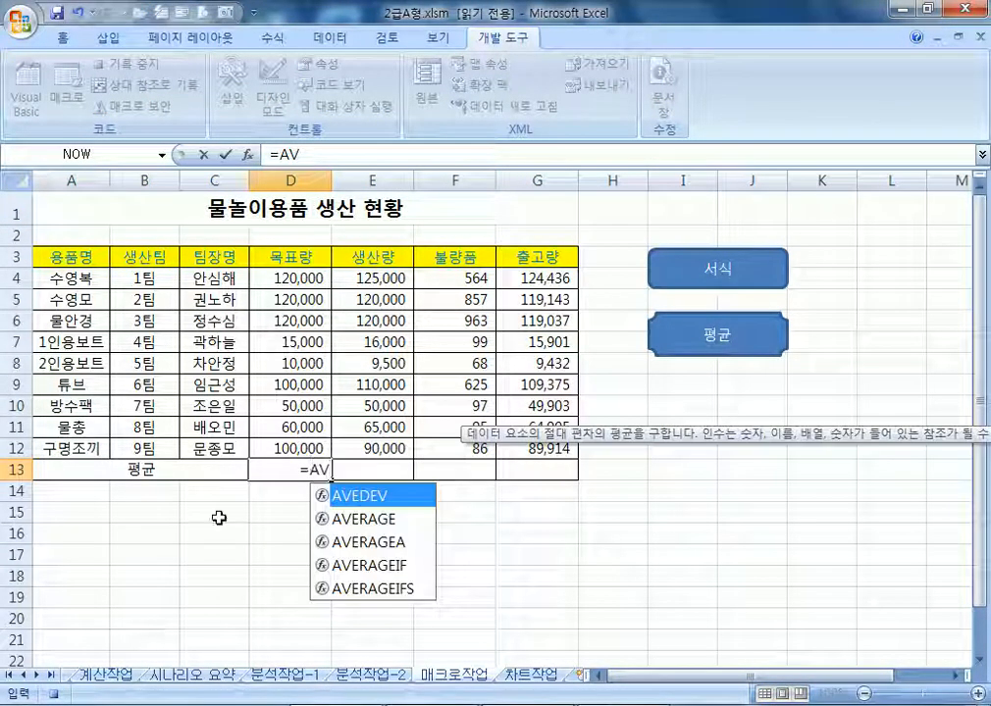
double_click(385, 519)
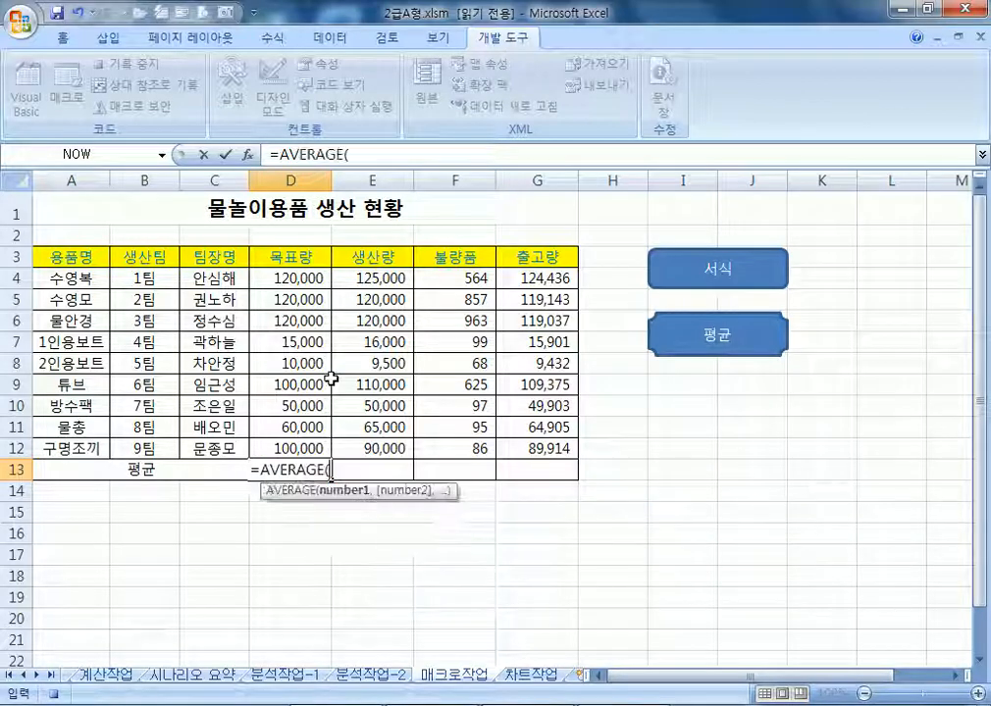
drag(279, 278, 557, 479)
key(Return)
click(310, 469)
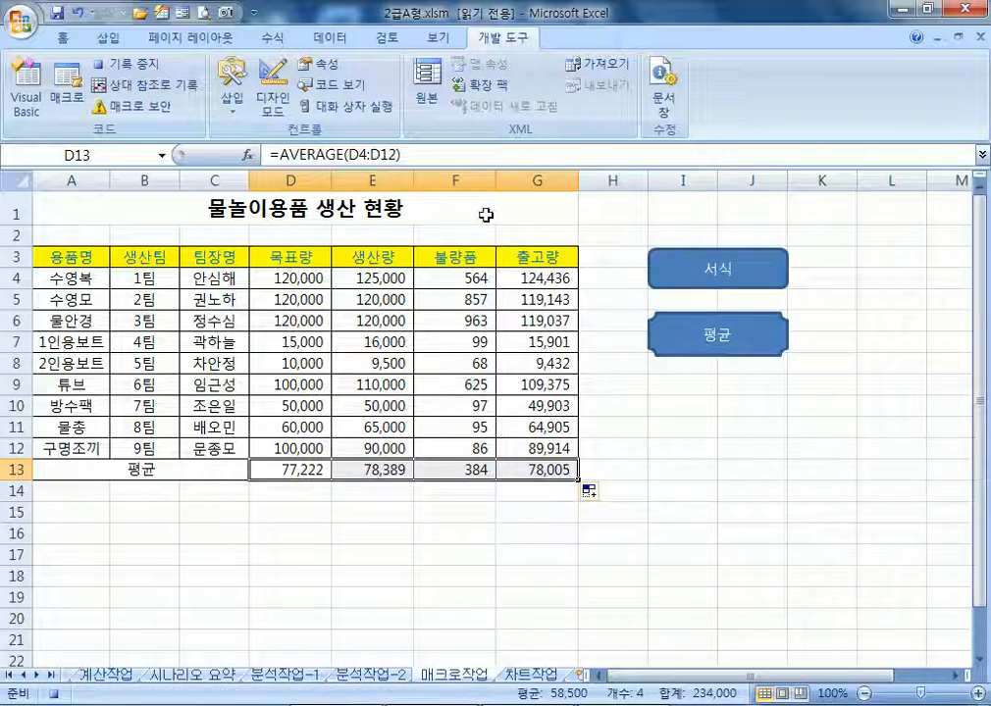
click(61, 43)
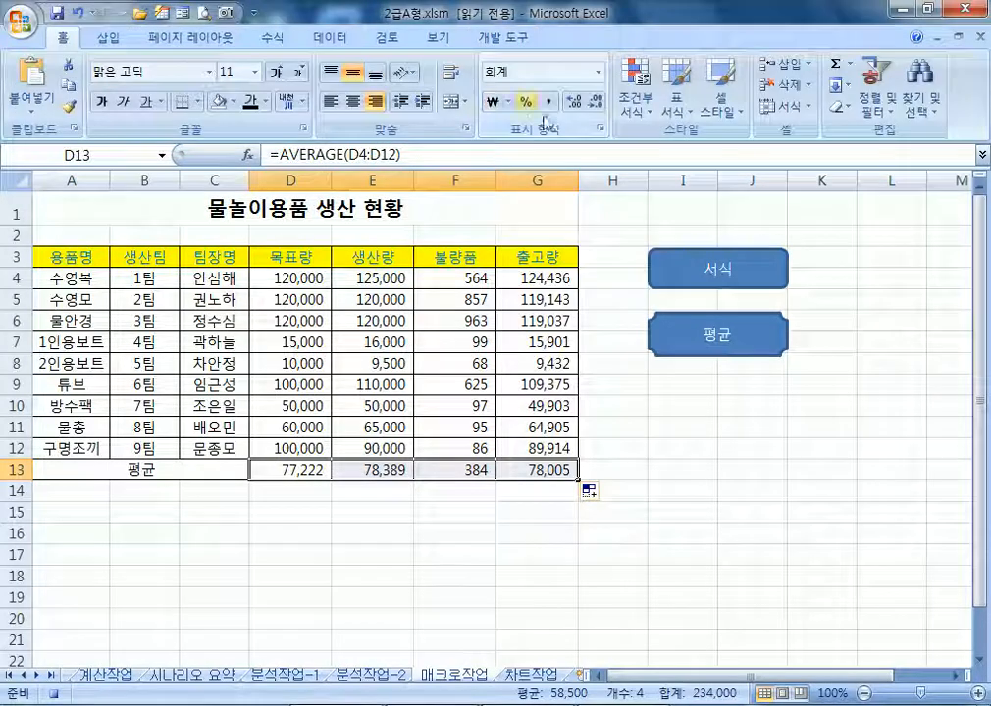
click(572, 102)
click(573, 103)
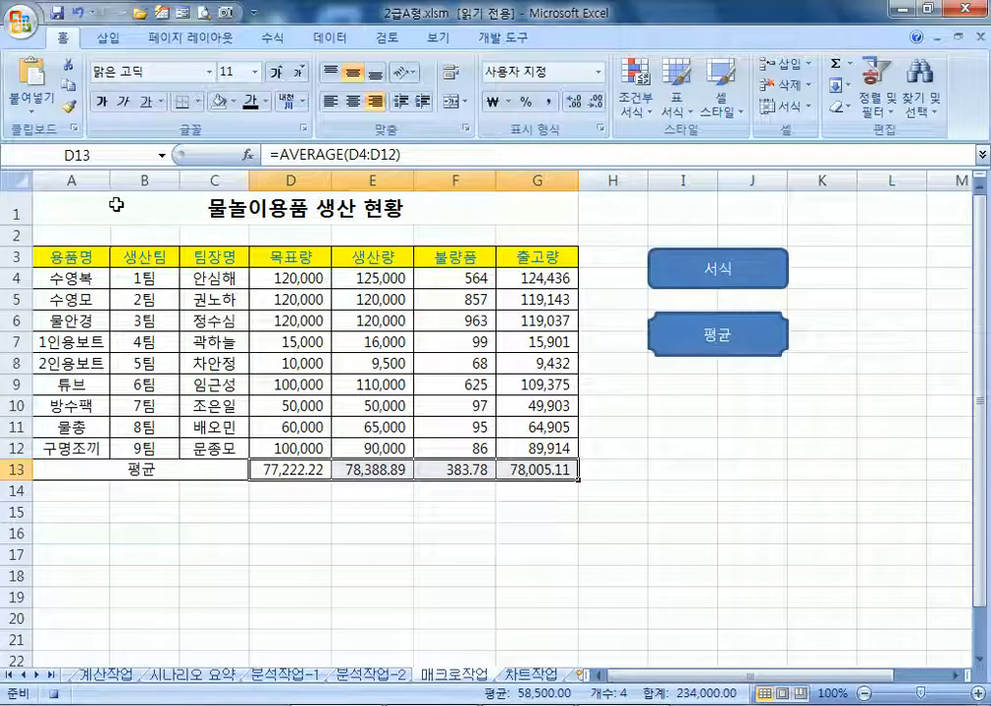
click(110, 201)
Assign the 평균 macro to the 평균 shape
click(496, 43)
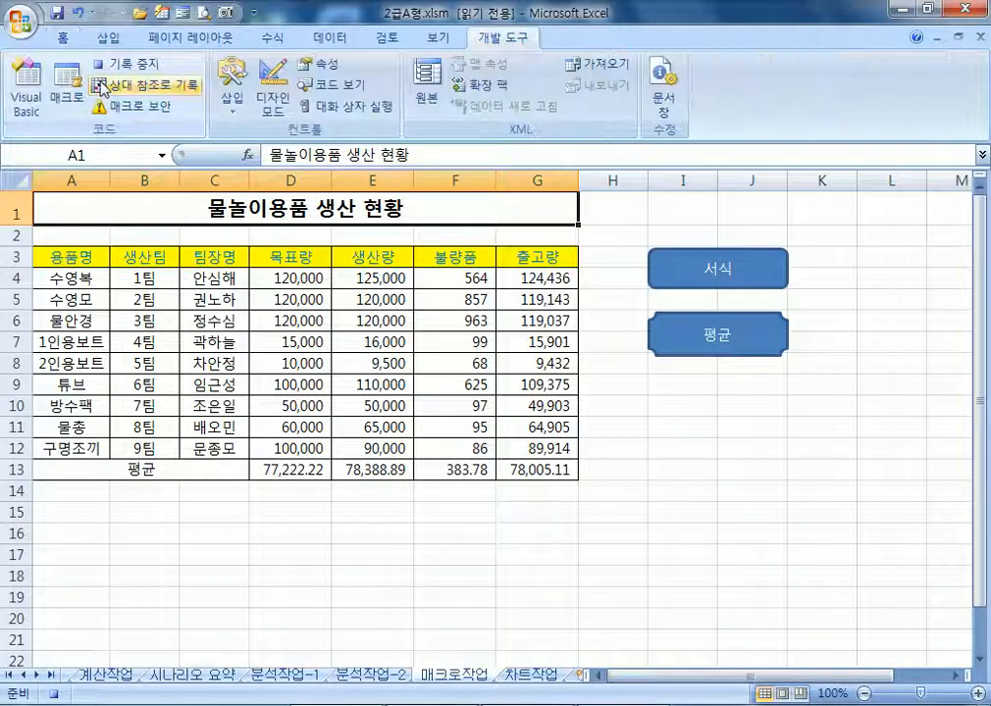
click(712, 550)
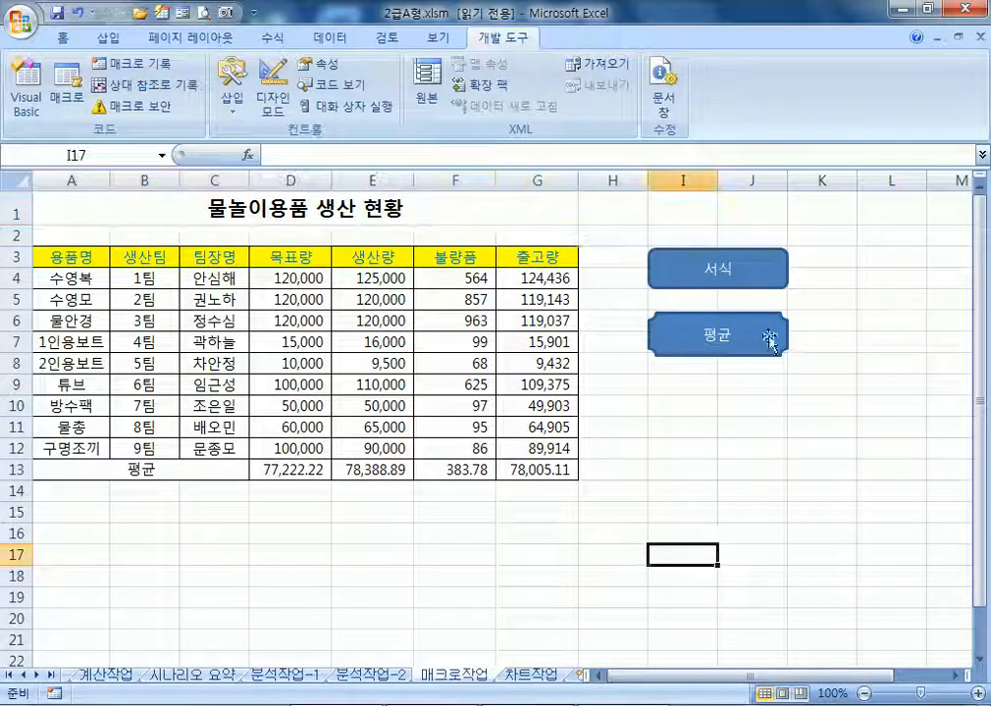
right_click(755, 343)
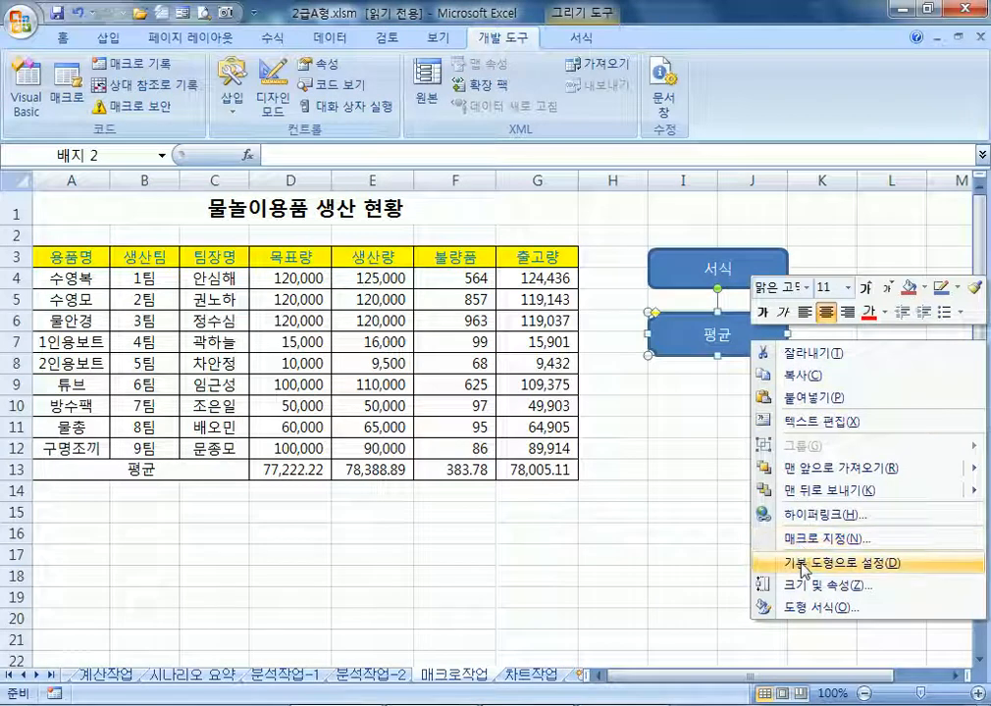
click(814, 537)
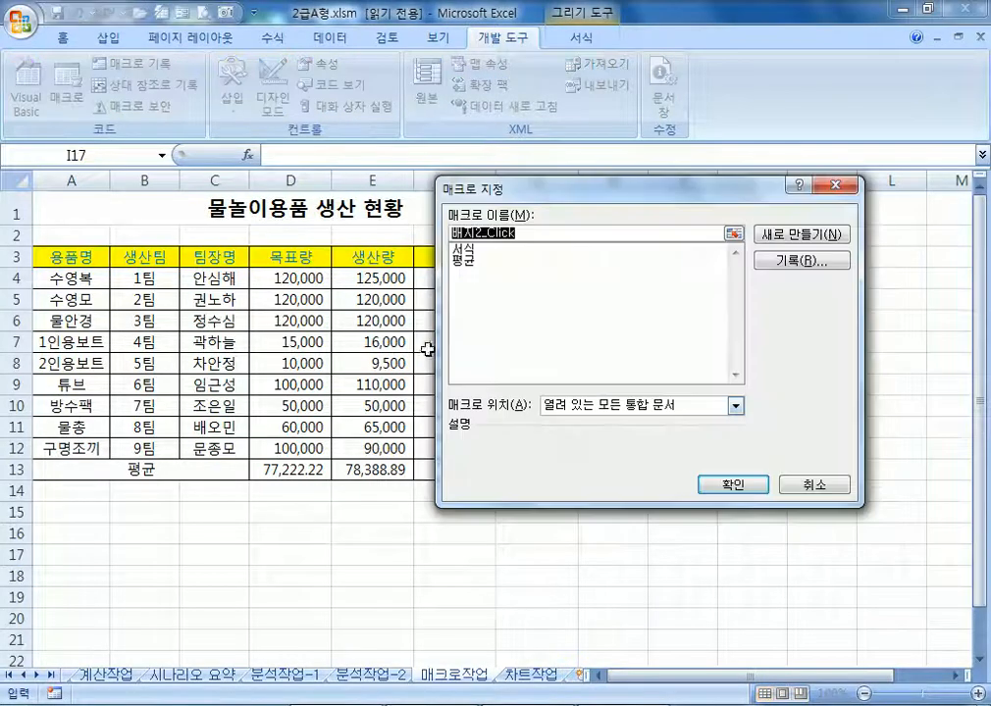
click(461, 261)
click(726, 485)
click(586, 577)
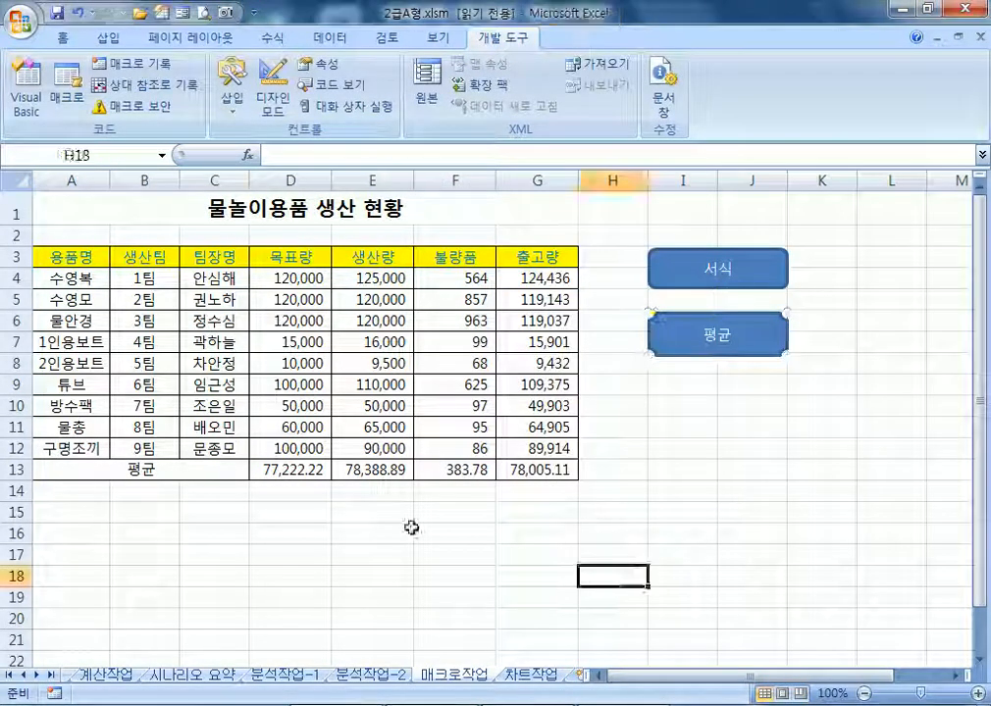
Clear the averages in D13:G13, then enter a test value of 5 in D13 and delete it
drag(263, 469, 517, 469)
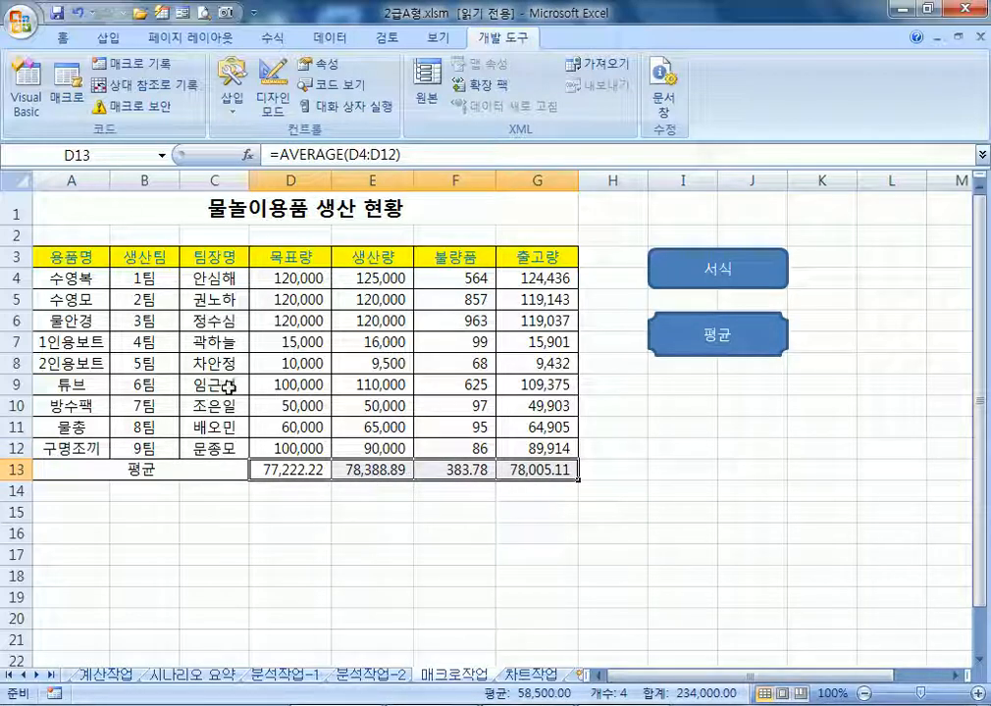
key(Delete)
click(294, 475)
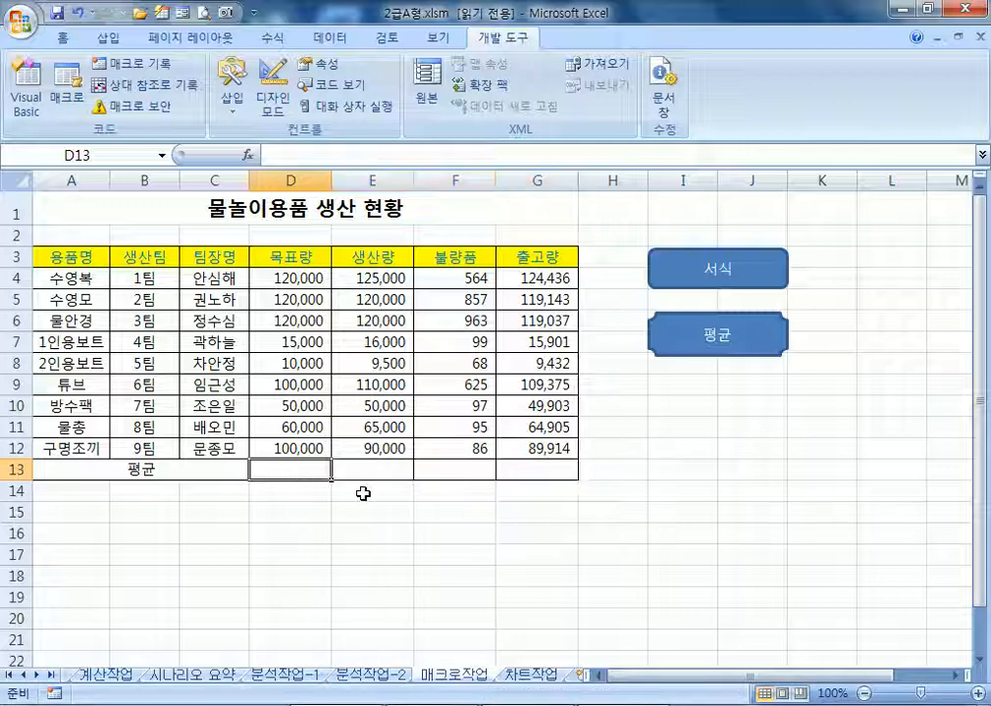
text(D)
key(Escape)
text(5)
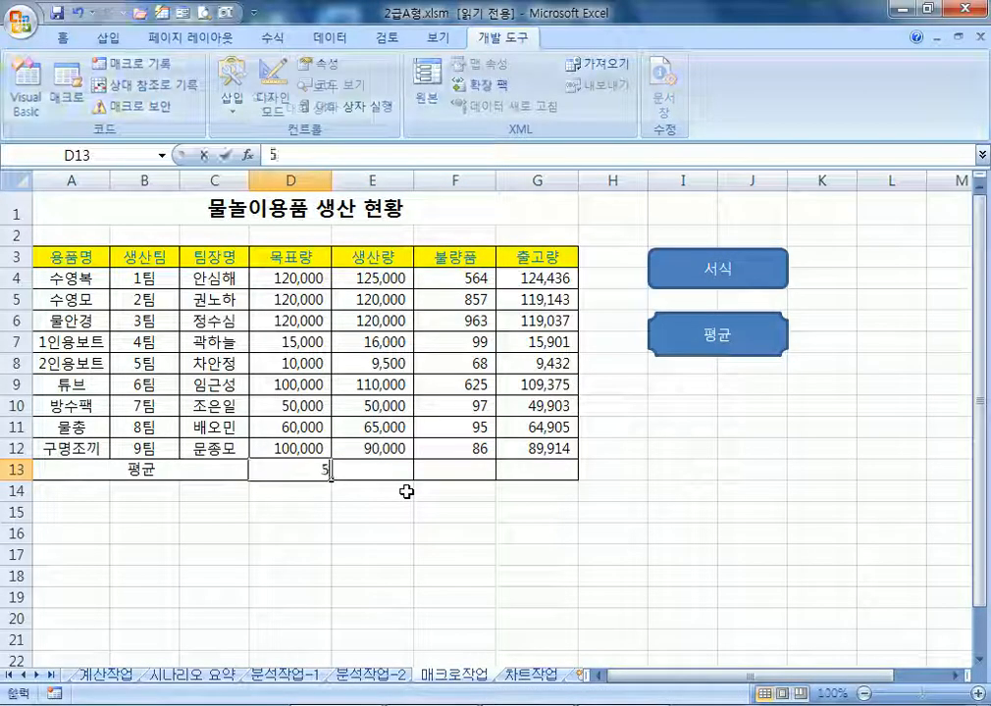
key(Return)
click(281, 469)
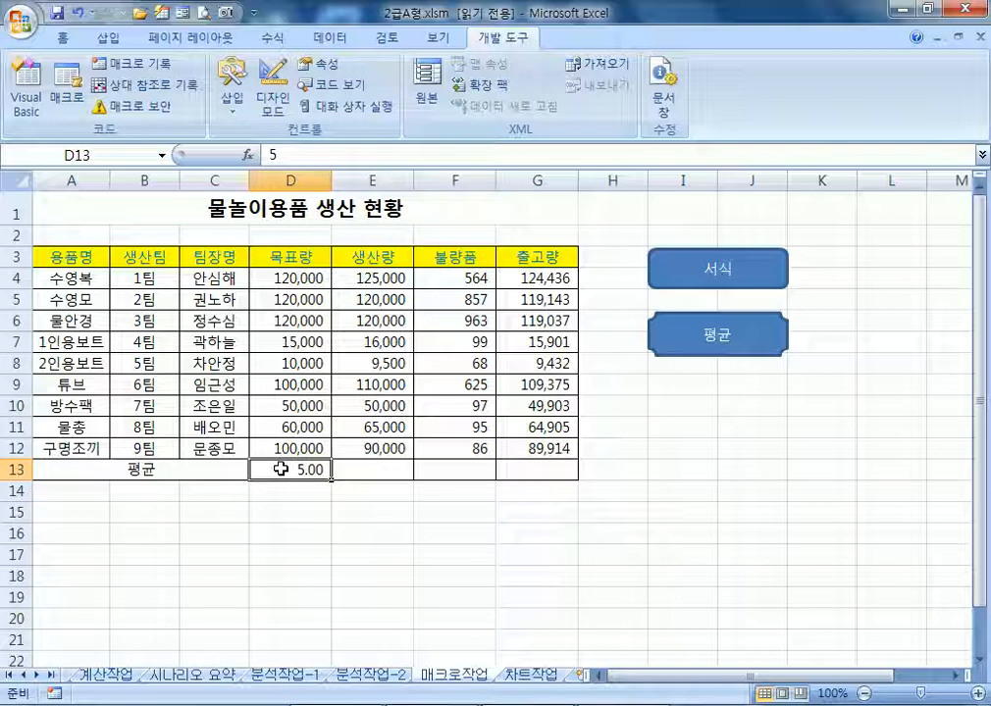
key(Delete)
Set the number format of D13:G13 to General
drag(282, 469, 553, 473)
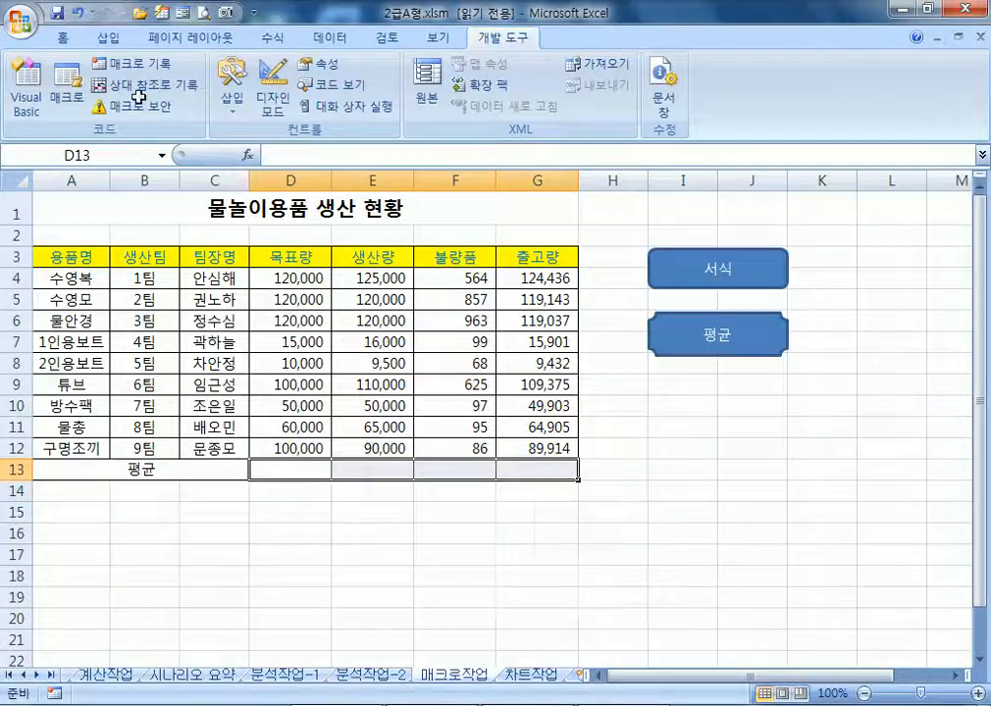
key(ctrl+1)
click(433, 213)
click(782, 535)
Enter test values 23R432 and 6 in D13, clear it, and run the 평균 macro to refill row 13
click(326, 470)
text(23R432)
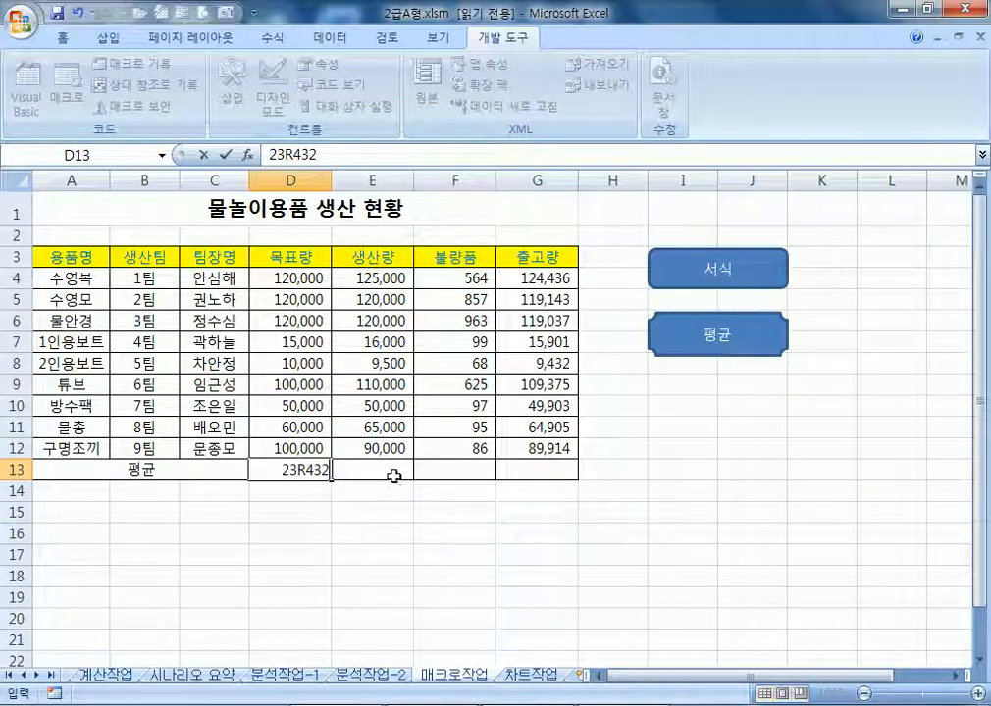
key(Return)
click(310, 472)
text(6)
key(Return)
click(306, 471)
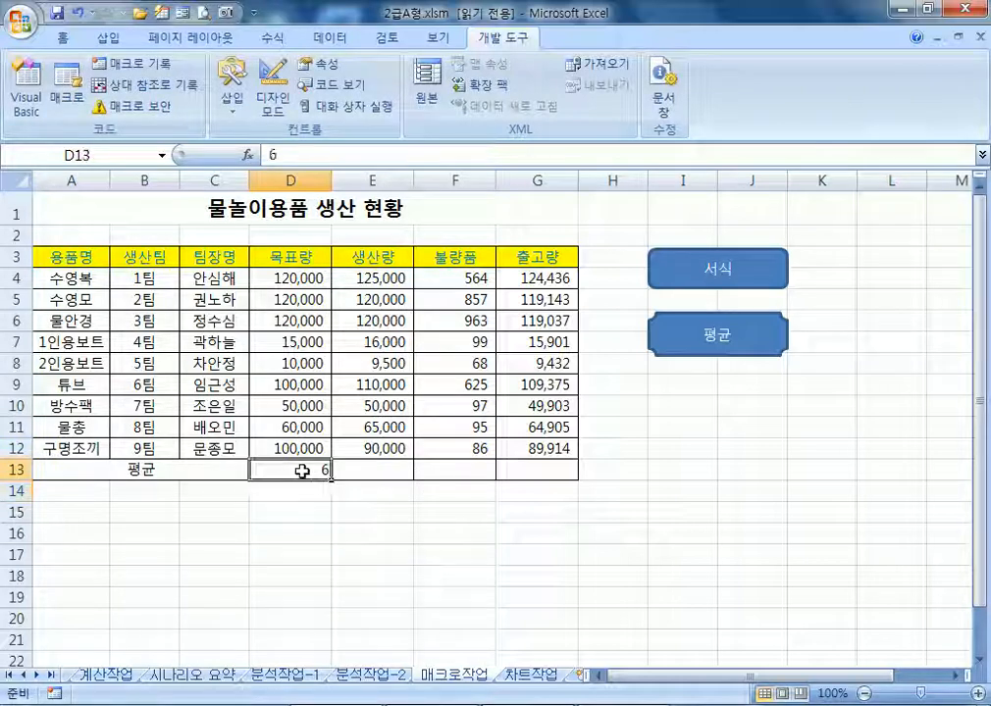
key(Delete)
click(759, 405)
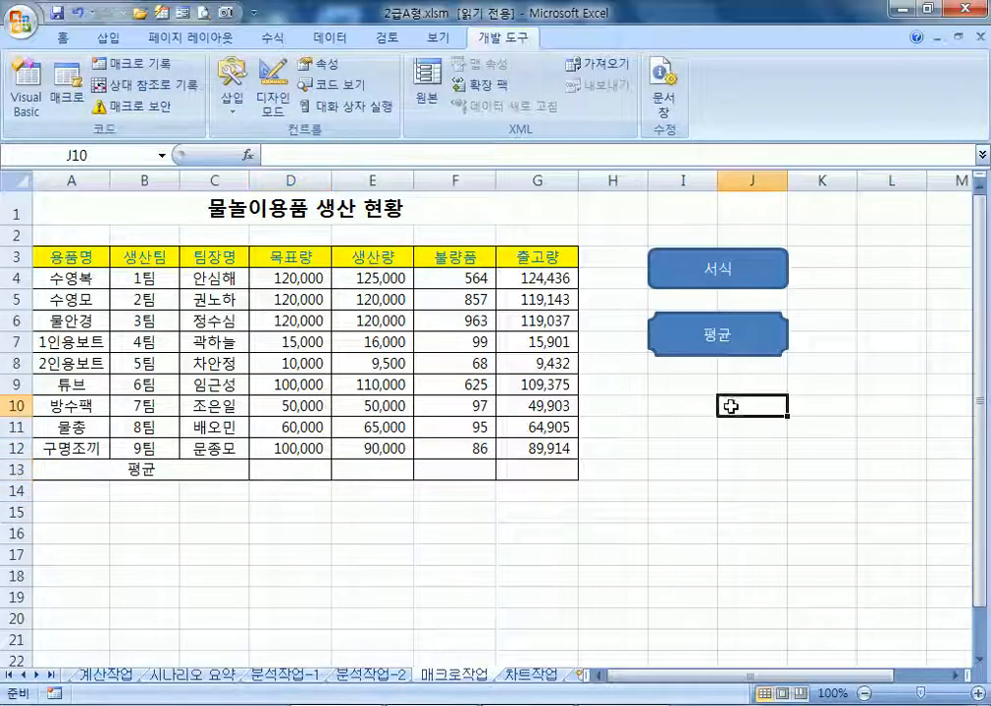
click(733, 351)
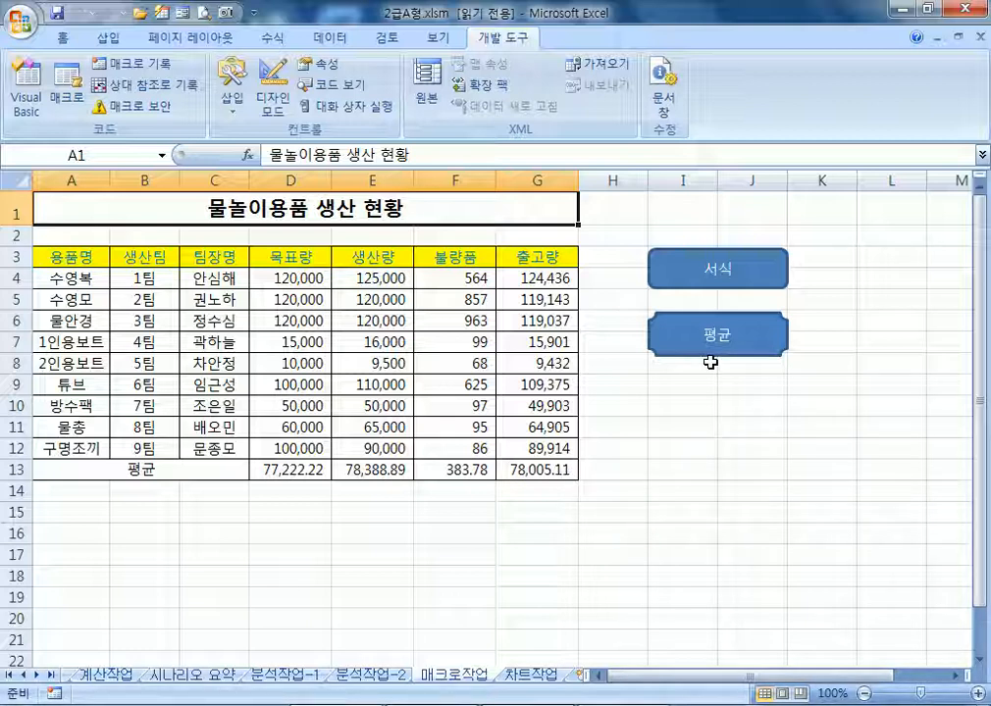
Delete the D13:G13 averages, refill them with the 평균 button, and finish on cell J13
drag(270, 469, 545, 476)
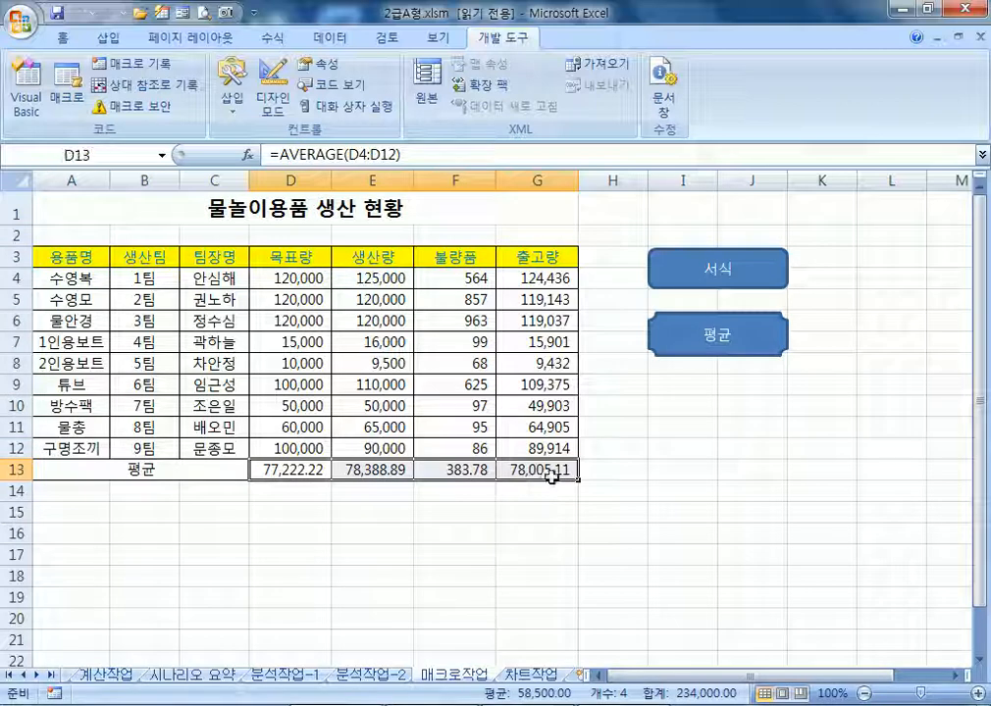
key(Delete)
click(725, 356)
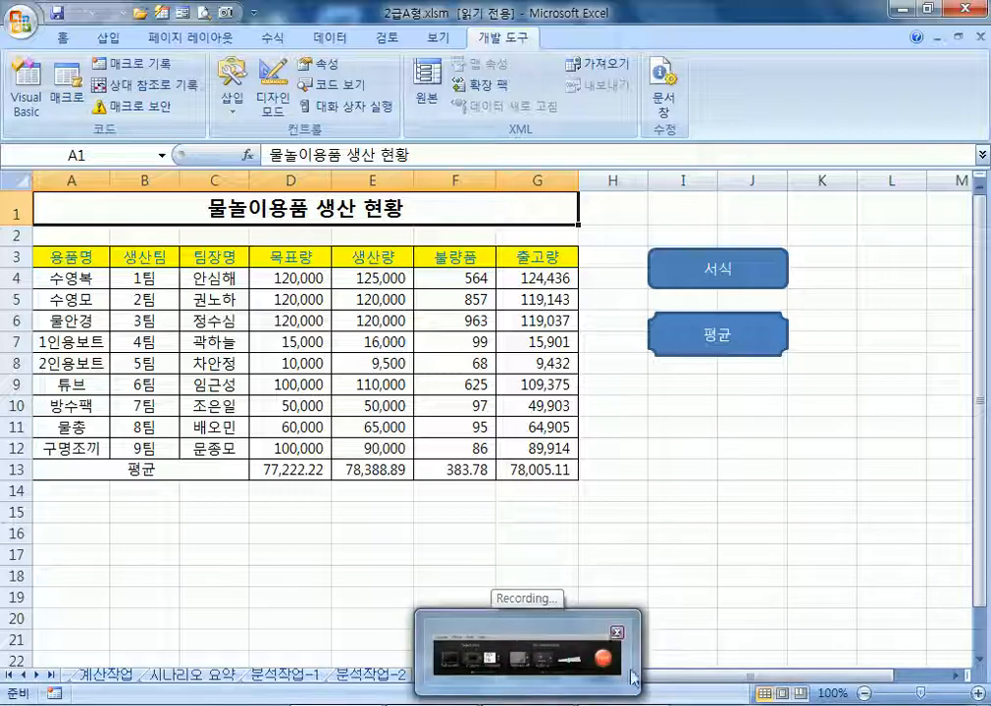
click(758, 464)
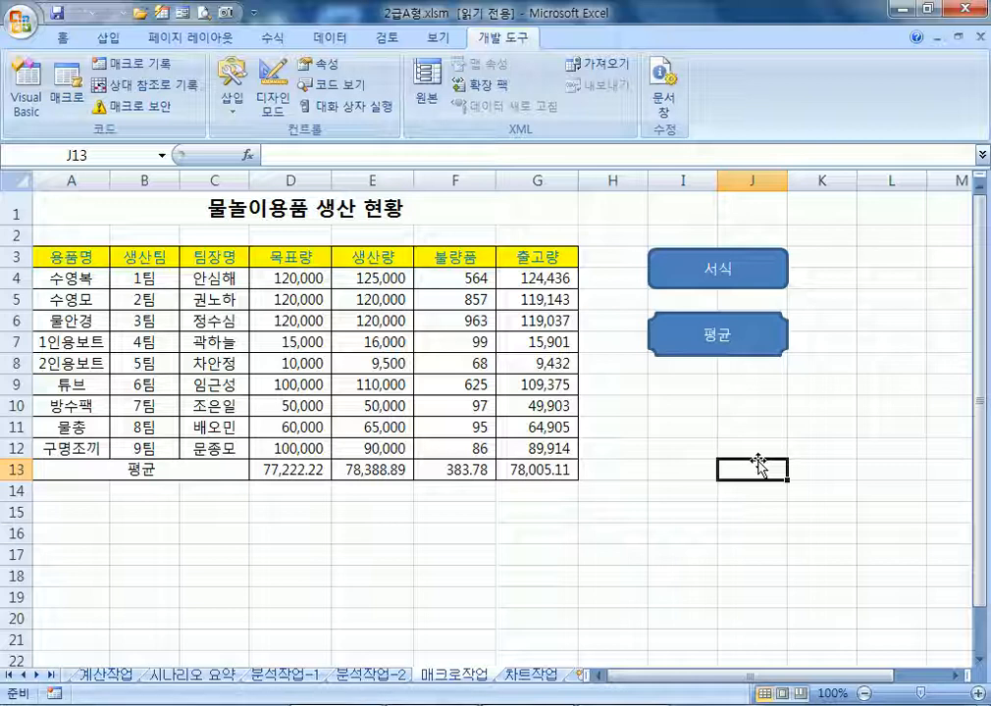
Check the font colour palette without changing anything, then go to the 차트작업 sheet
click(64, 39)
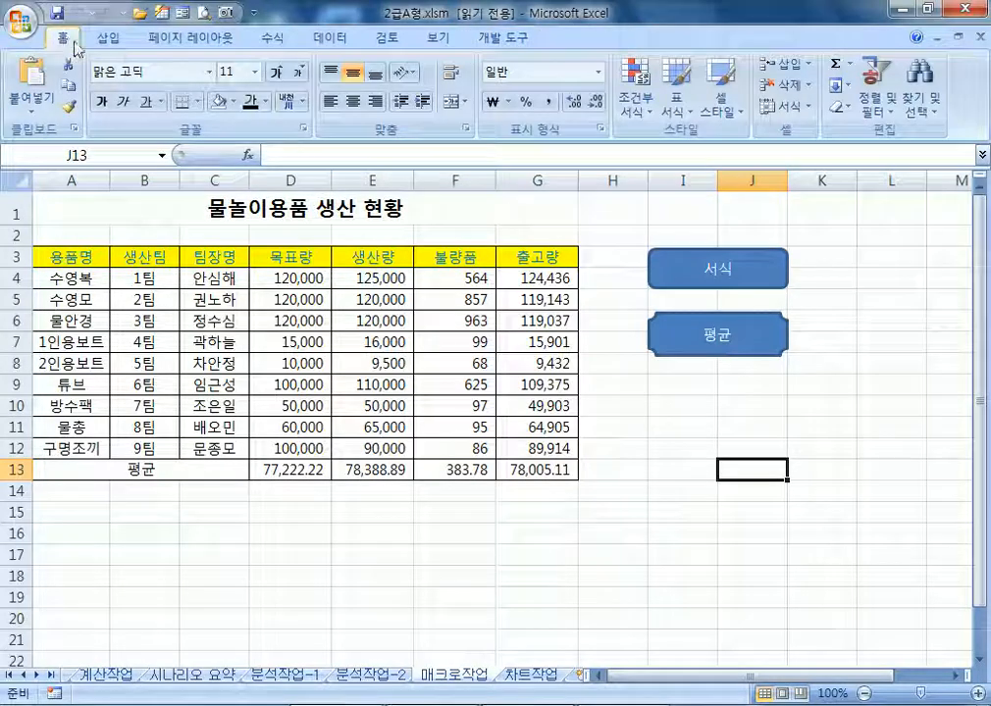
click(265, 101)
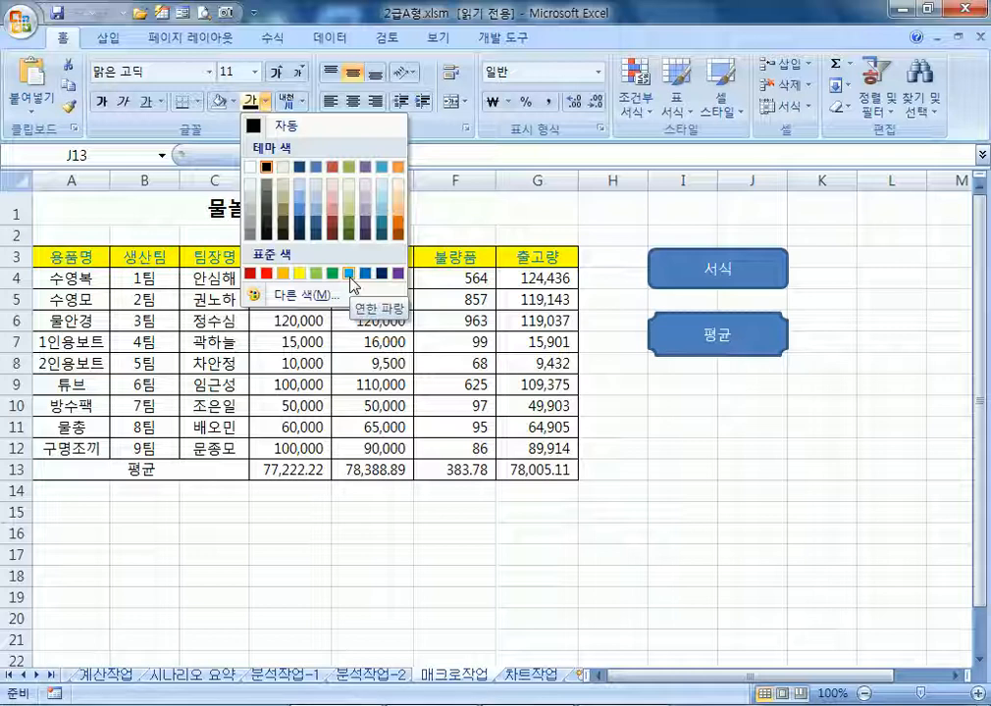
click(714, 422)
click(717, 425)
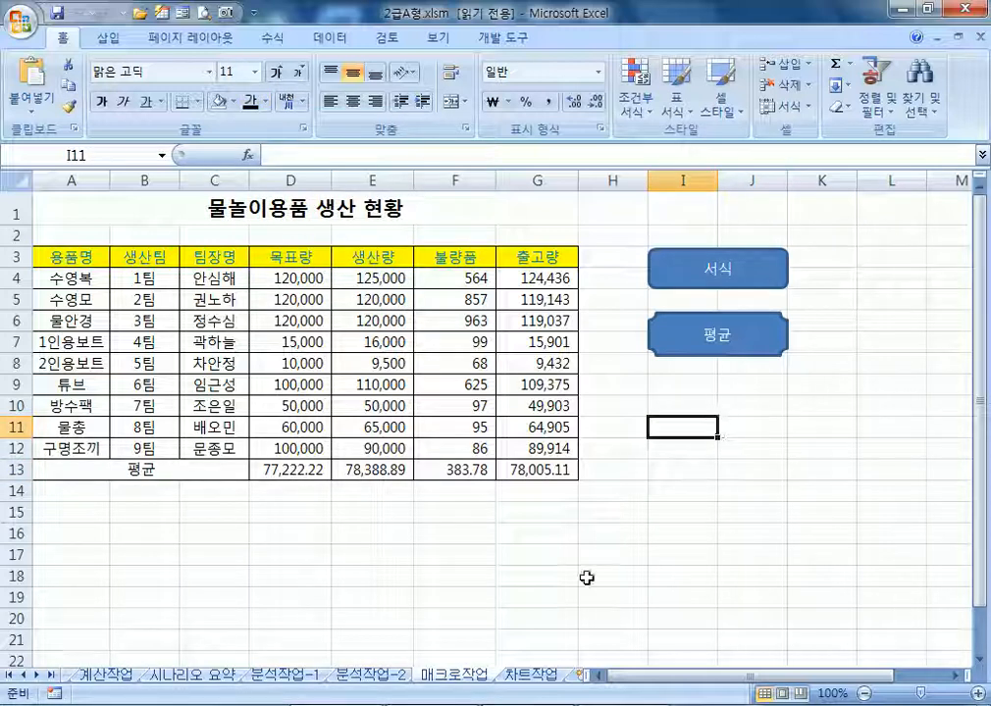
click(529, 675)
scroll(492, 471, down, 5)
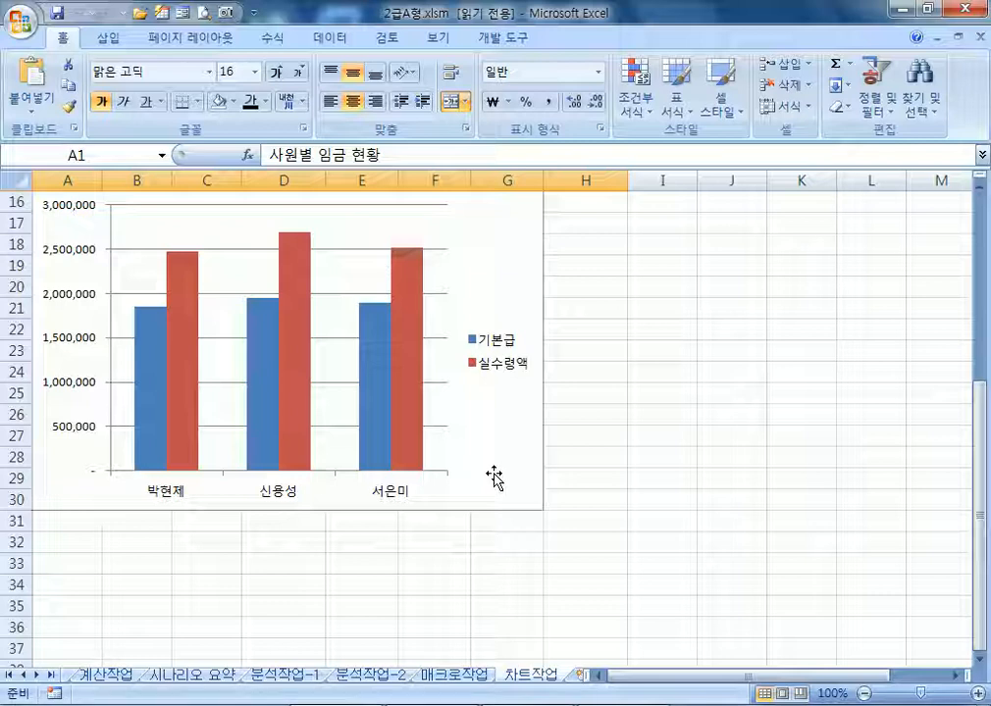
scroll(493, 478, up, 5)
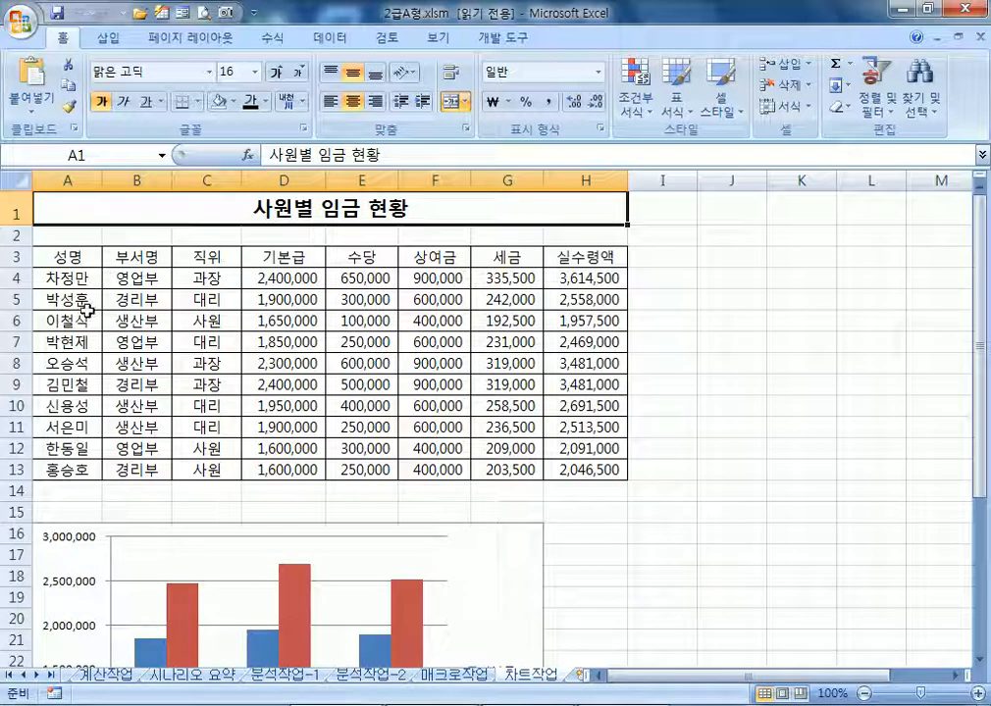
scroll(88, 311, down, 3)
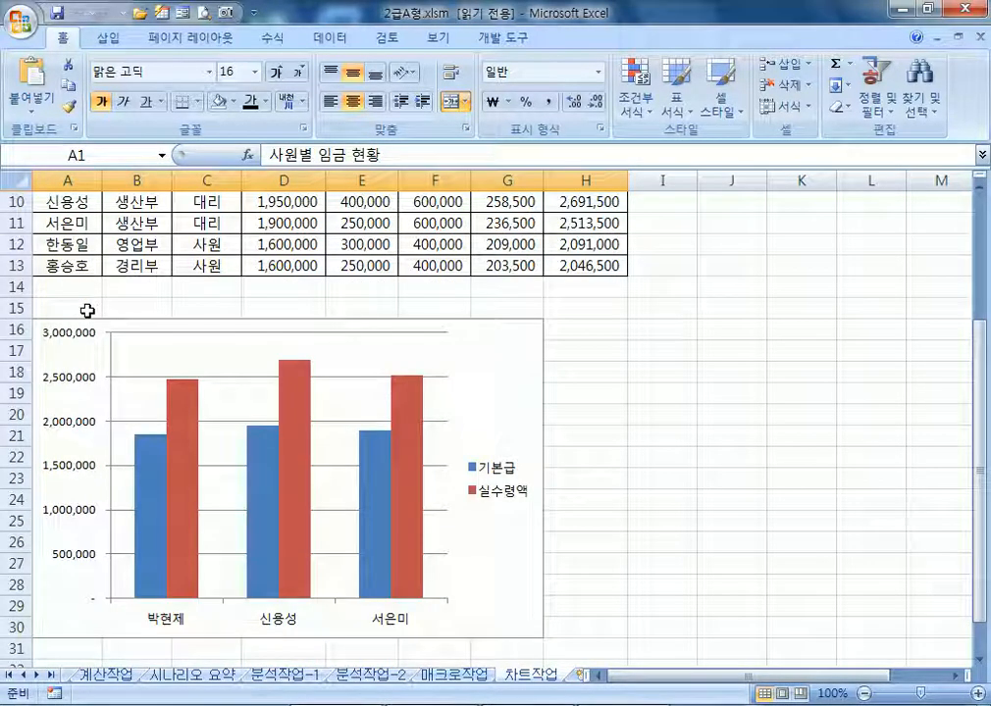
click(526, 361)
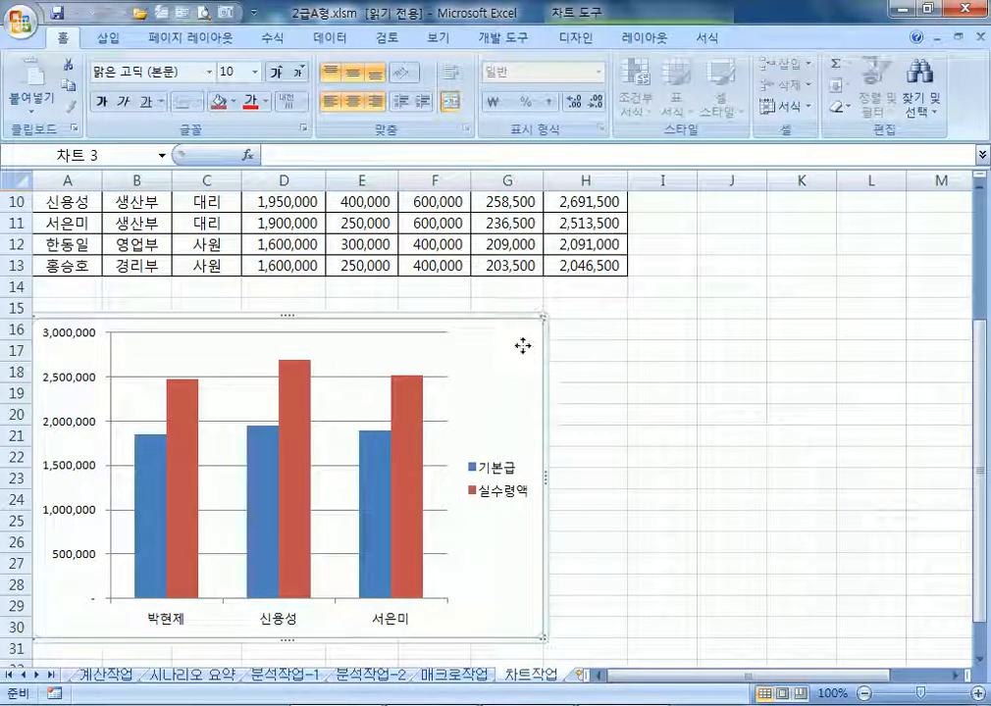
double_click(528, 347)
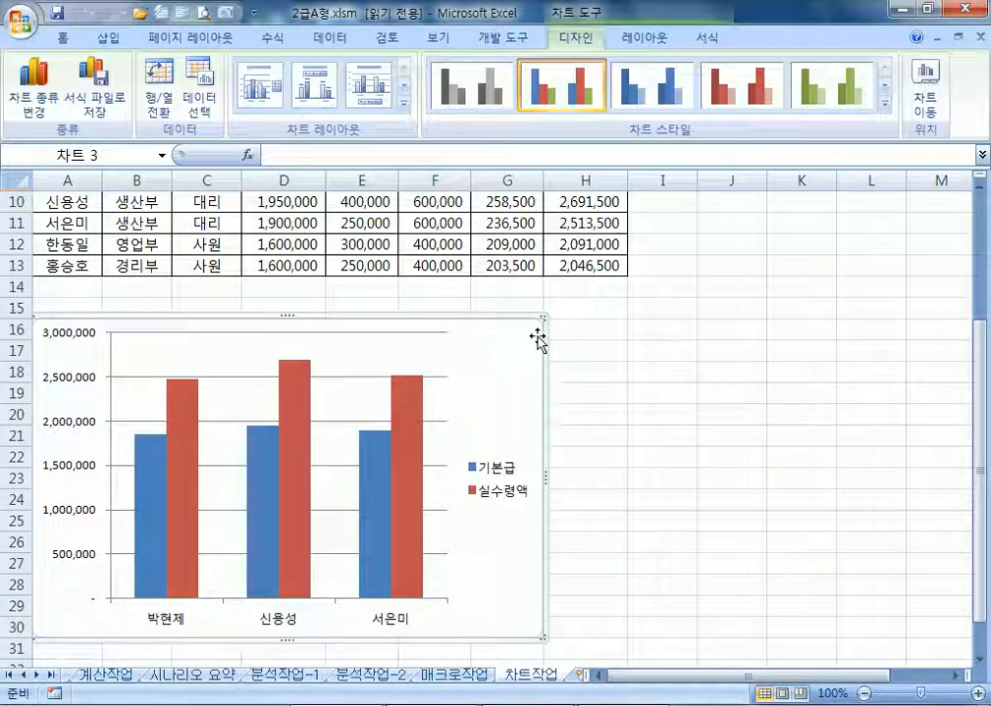
click(201, 116)
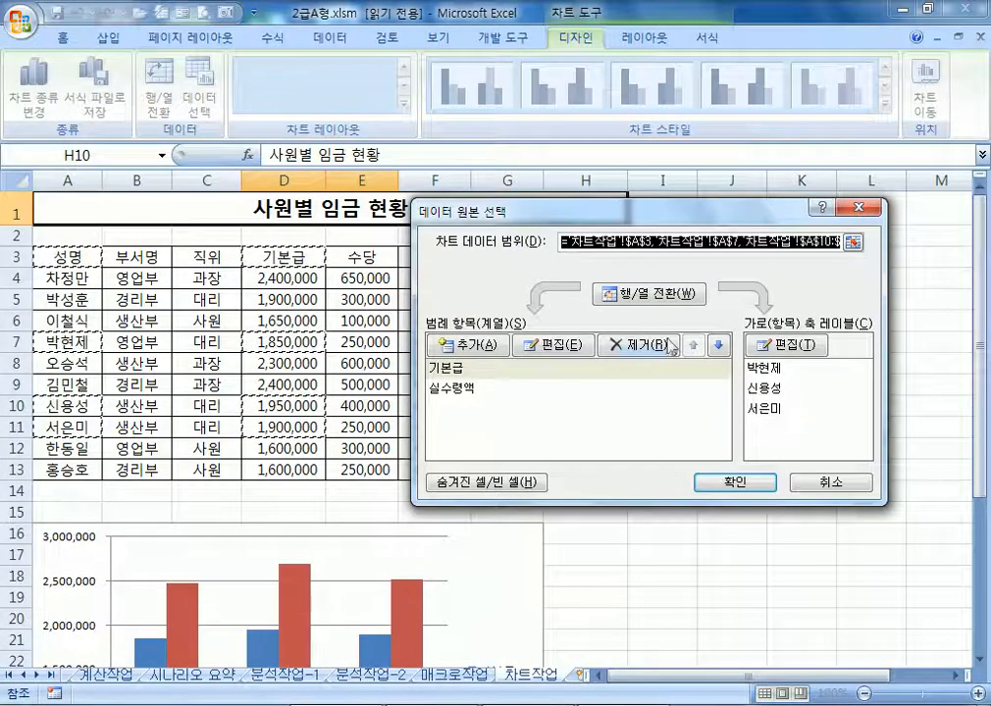
drag(628, 210, 681, 350)
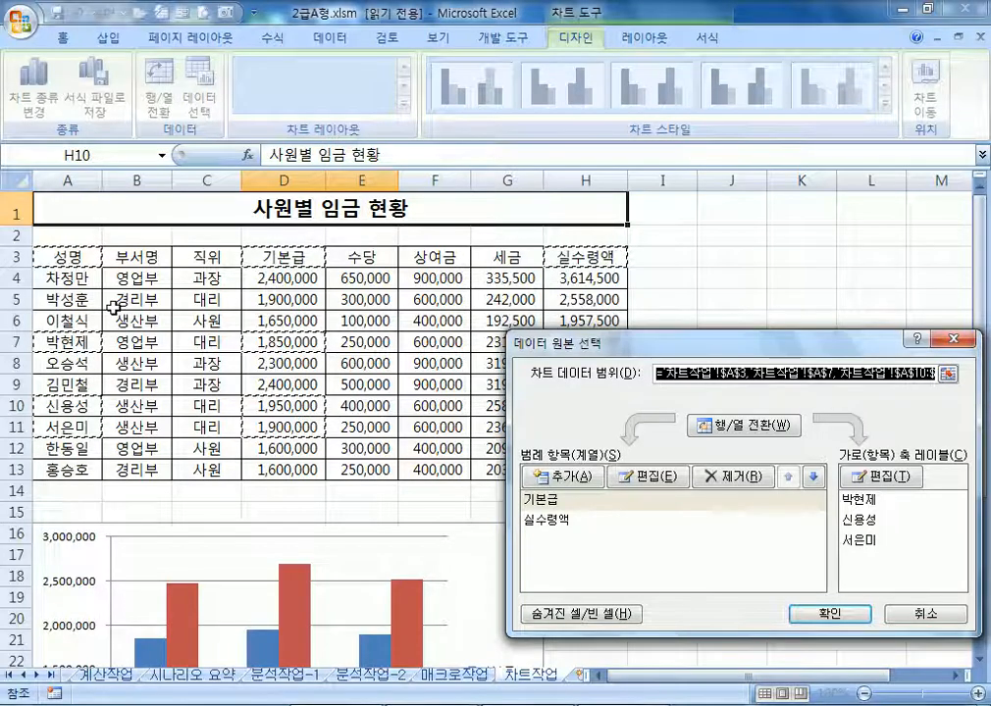
scroll(114, 308, down, 1)
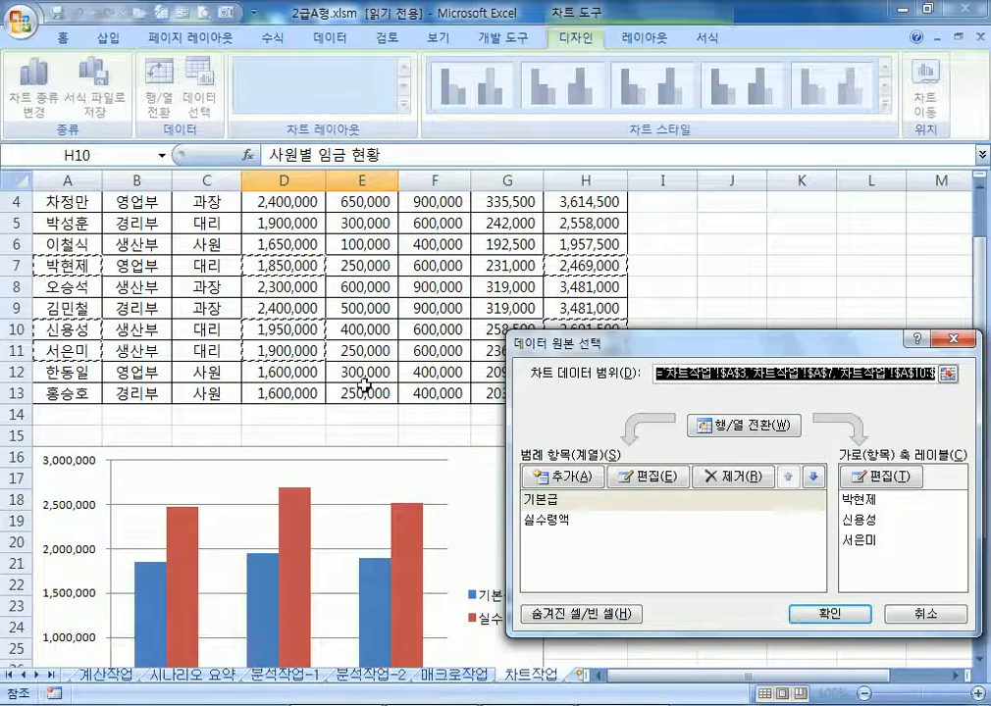
scroll(298, 403, up, 1)
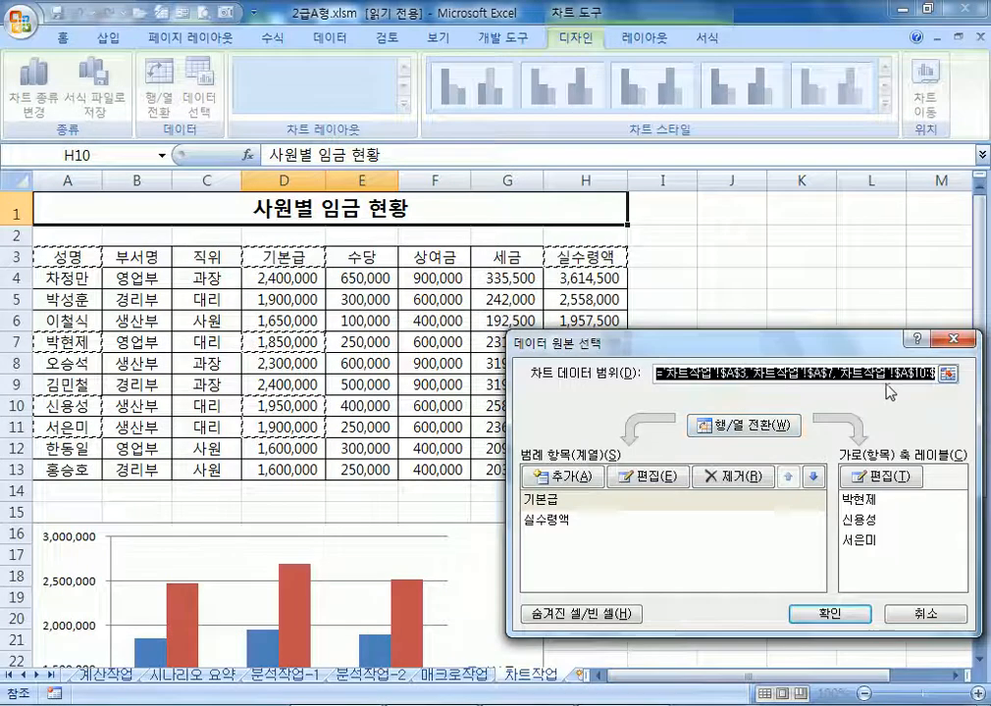
ctrl+click(61, 302)
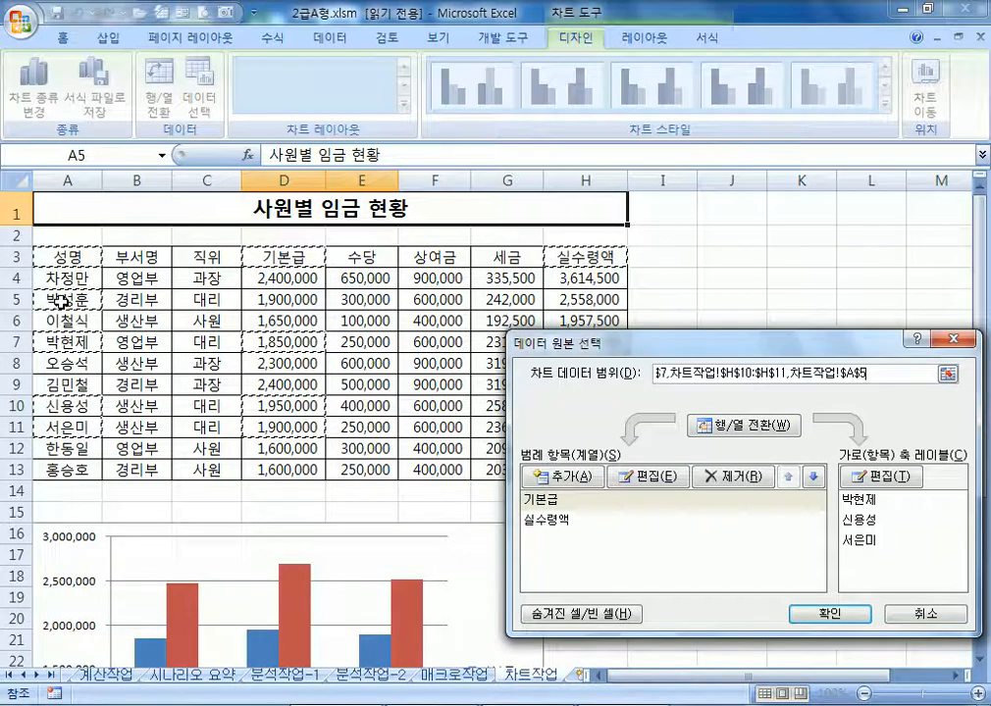
ctrl+click(280, 297)
ctrl+click(598, 300)
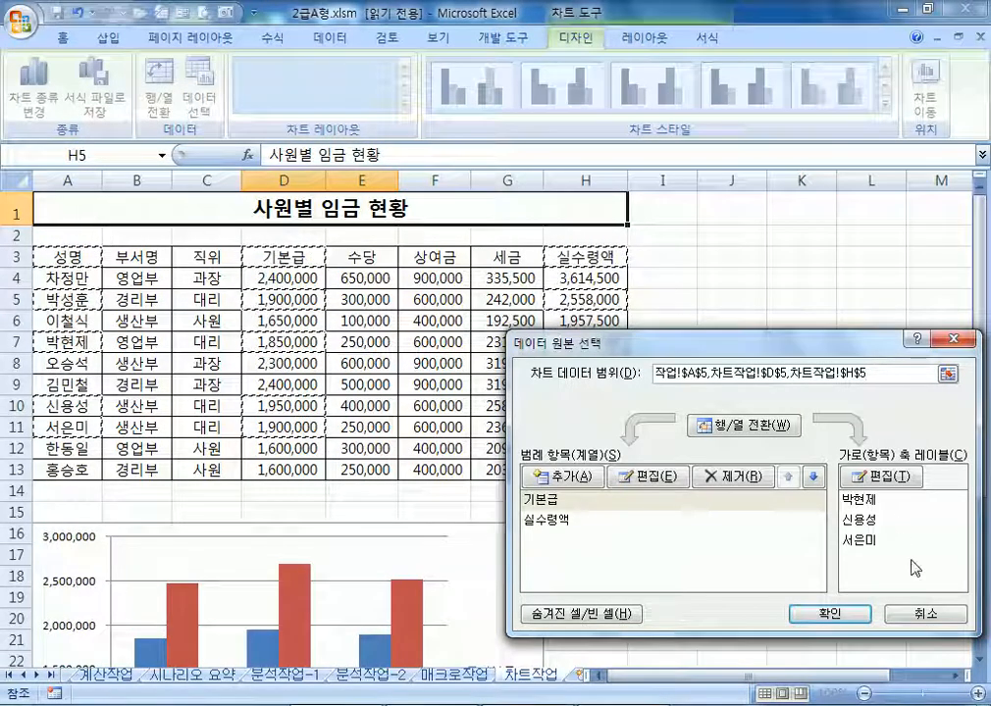
click(841, 614)
scroll(365, 553, down, 4)
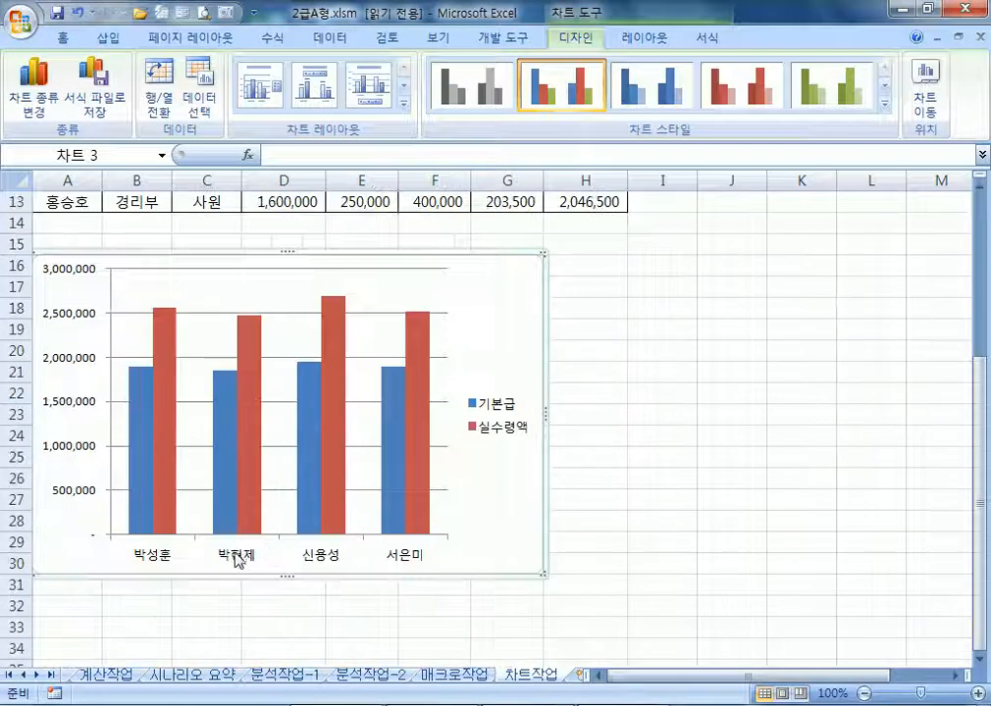
scroll(165, 564, up, 3)
scroll(165, 564, up, 1)
scroll(164, 564, down, 3)
scroll(165, 564, up, 2)
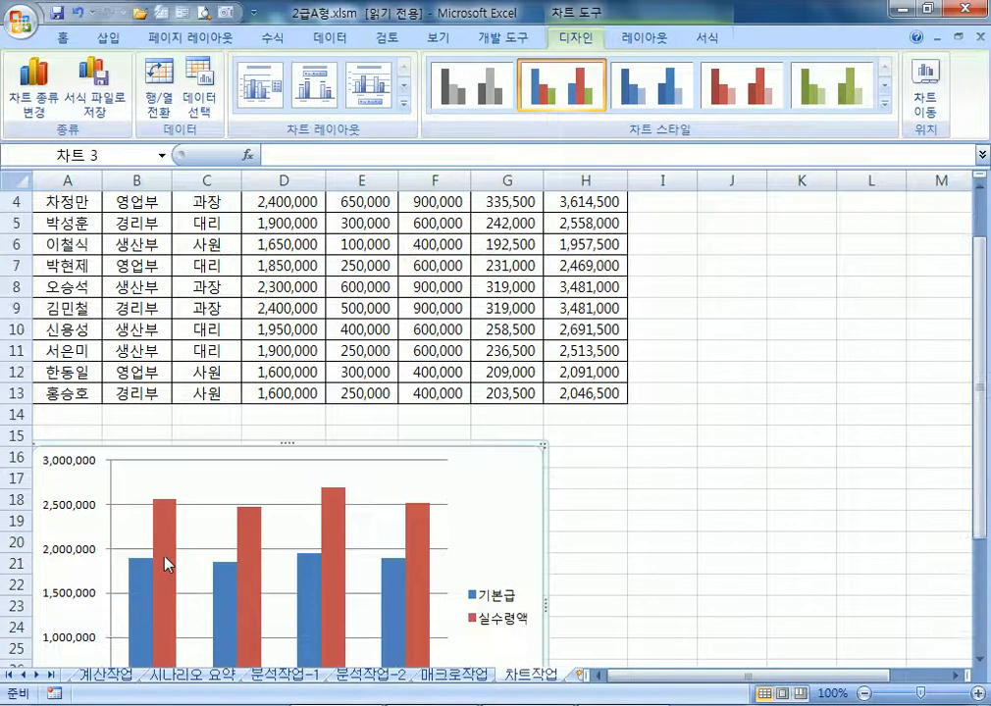
scroll(166, 562, up, 1)
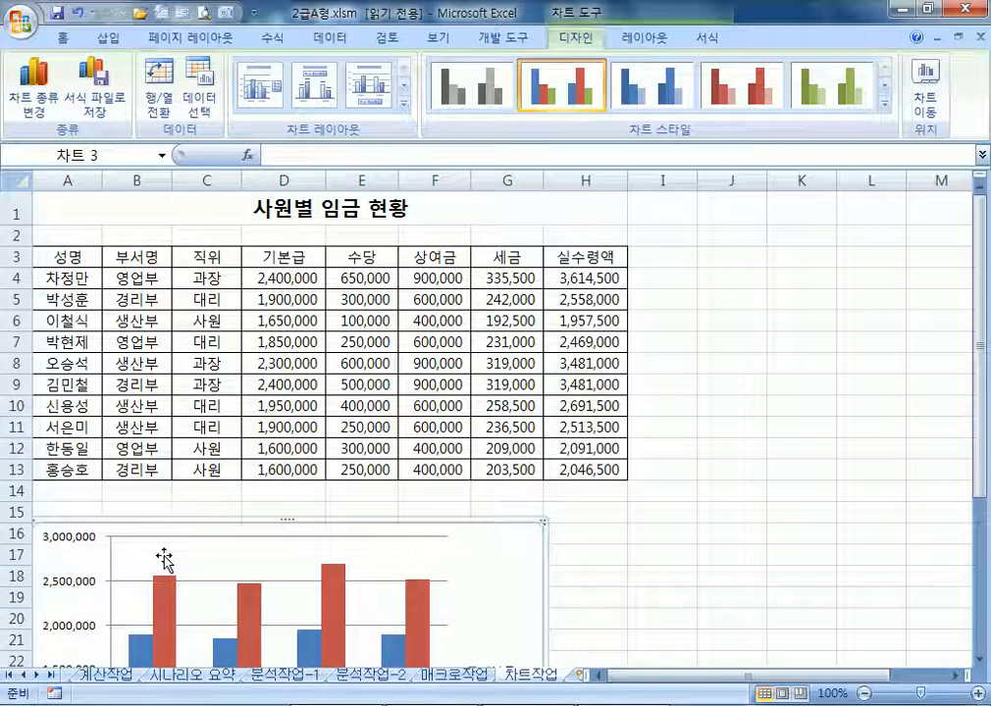
key(Escape)
scroll(630, 479, down, 2)
scroll(630, 478, down, 1)
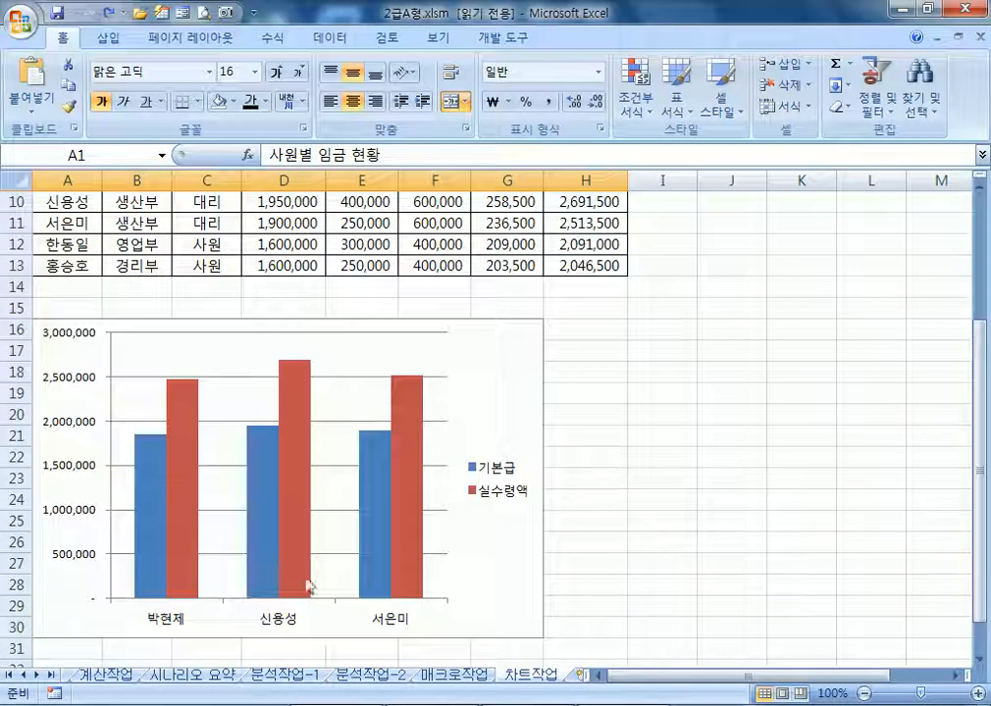
click(507, 350)
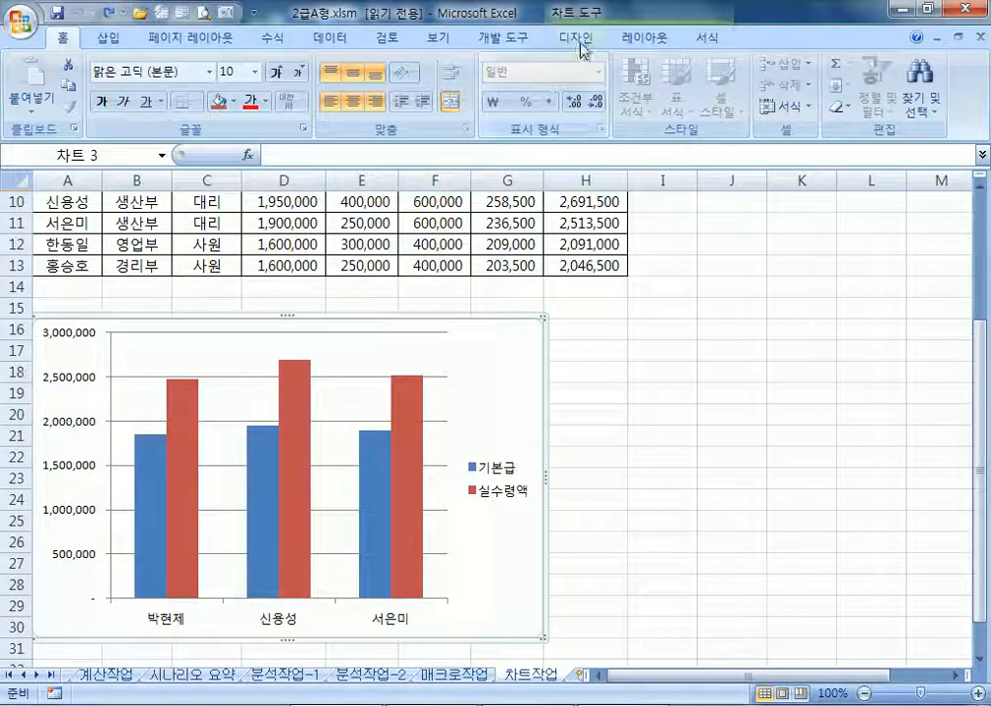
click(579, 39)
click(202, 116)
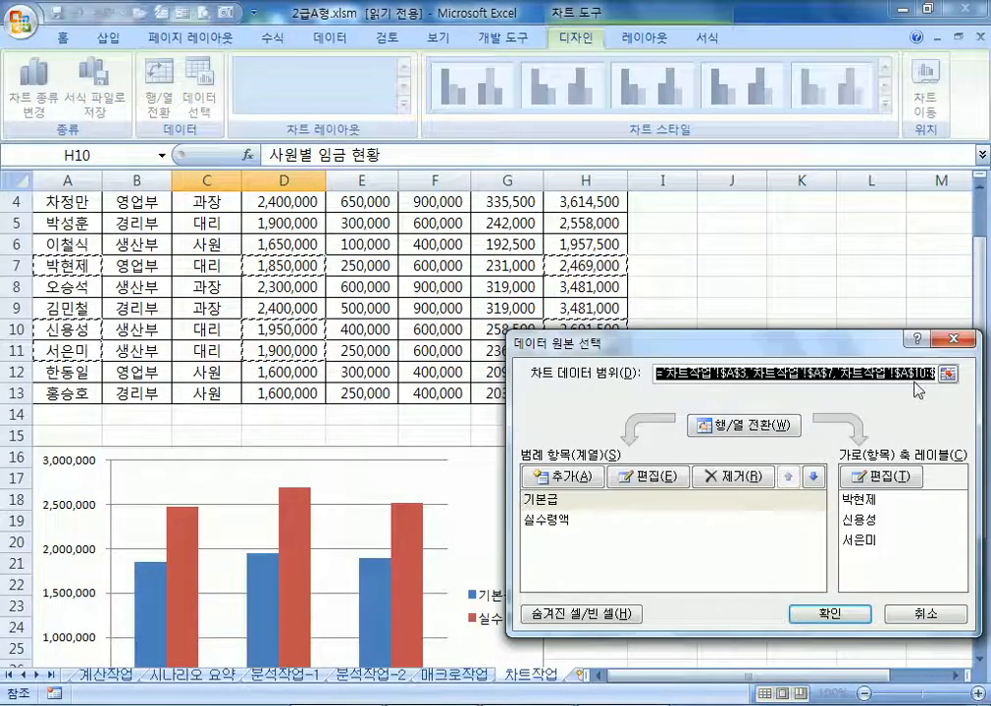
click(69, 225)
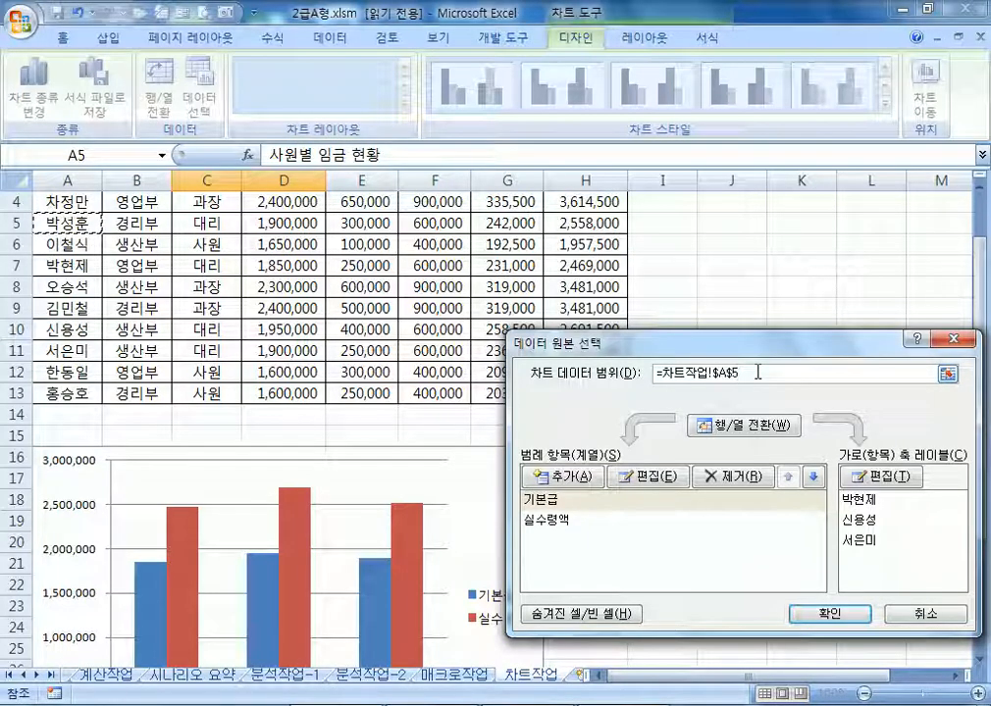
click(890, 611)
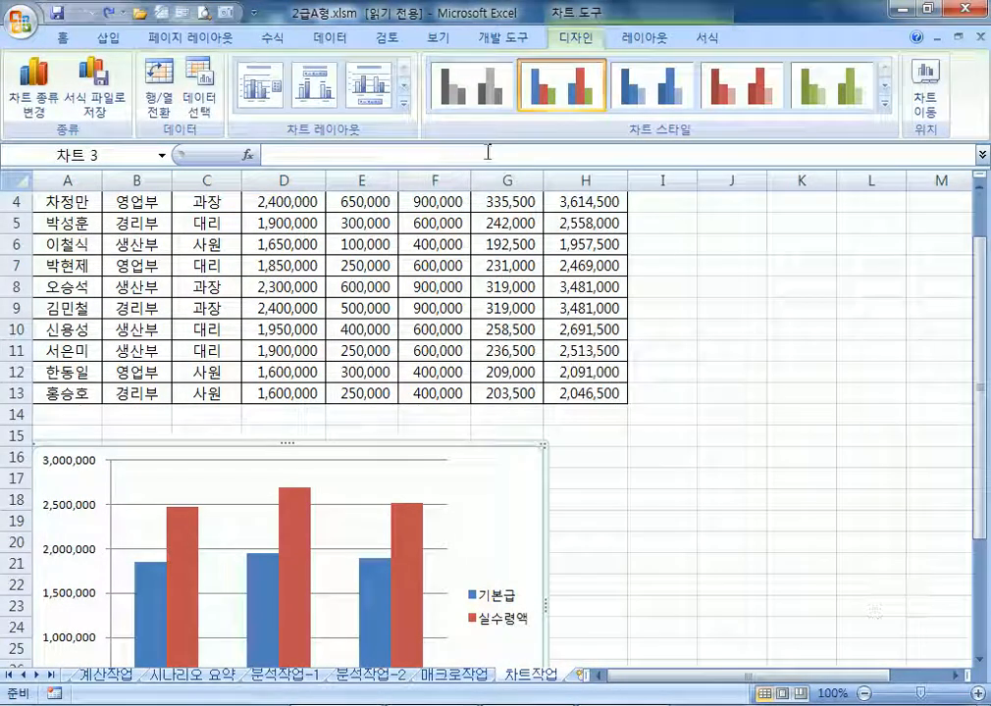
click(200, 87)
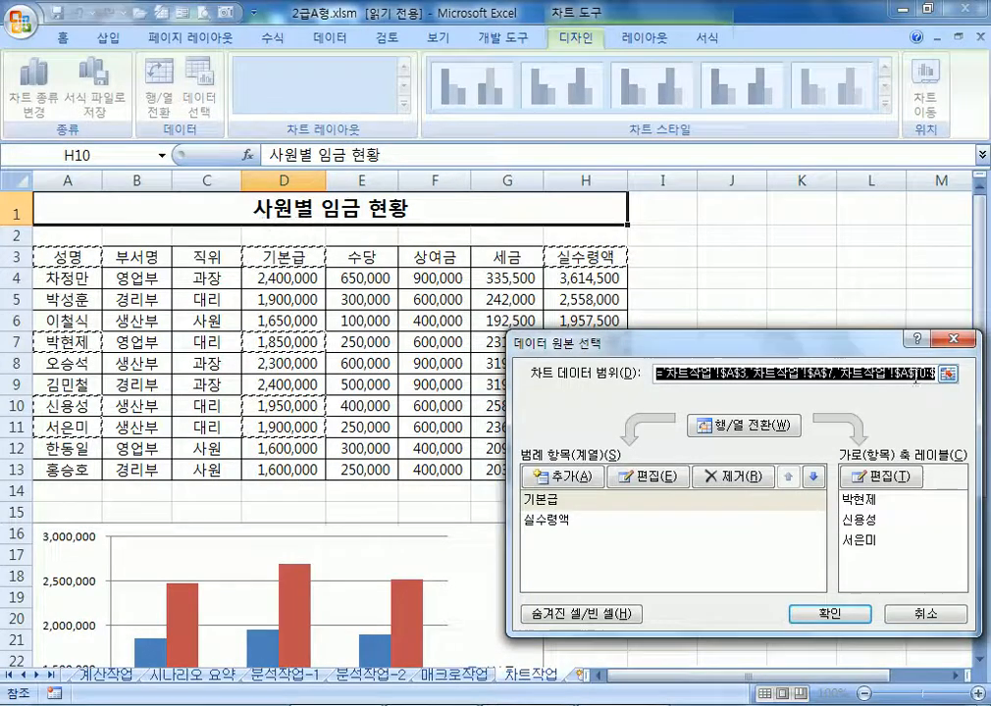
ctrl+click(71, 299)
ctrl+click(273, 303)
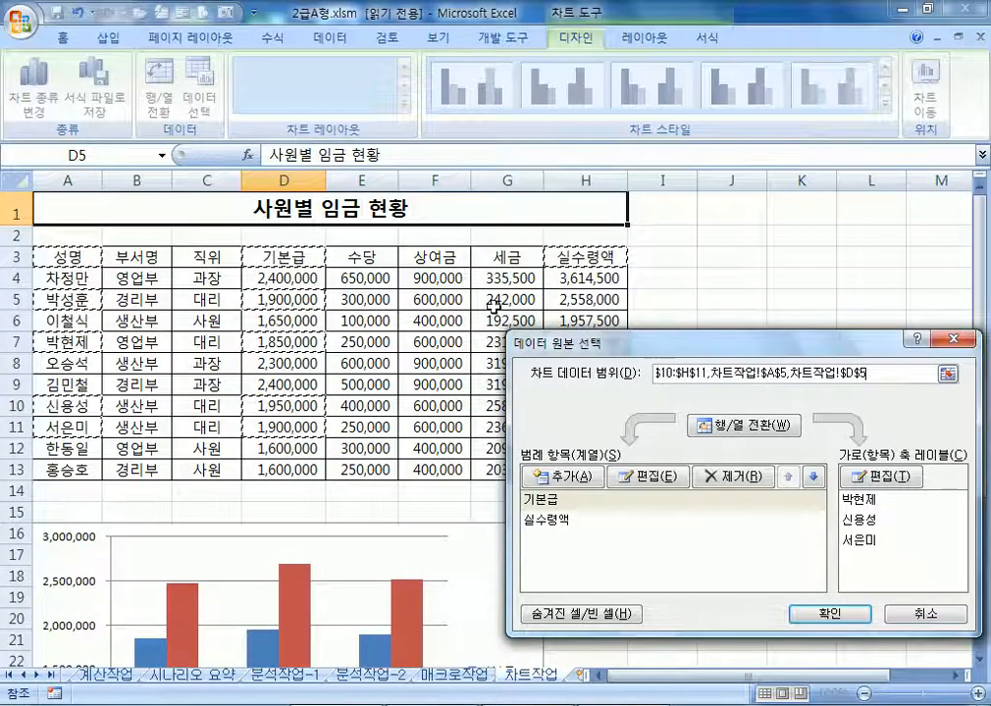
ctrl+click(579, 300)
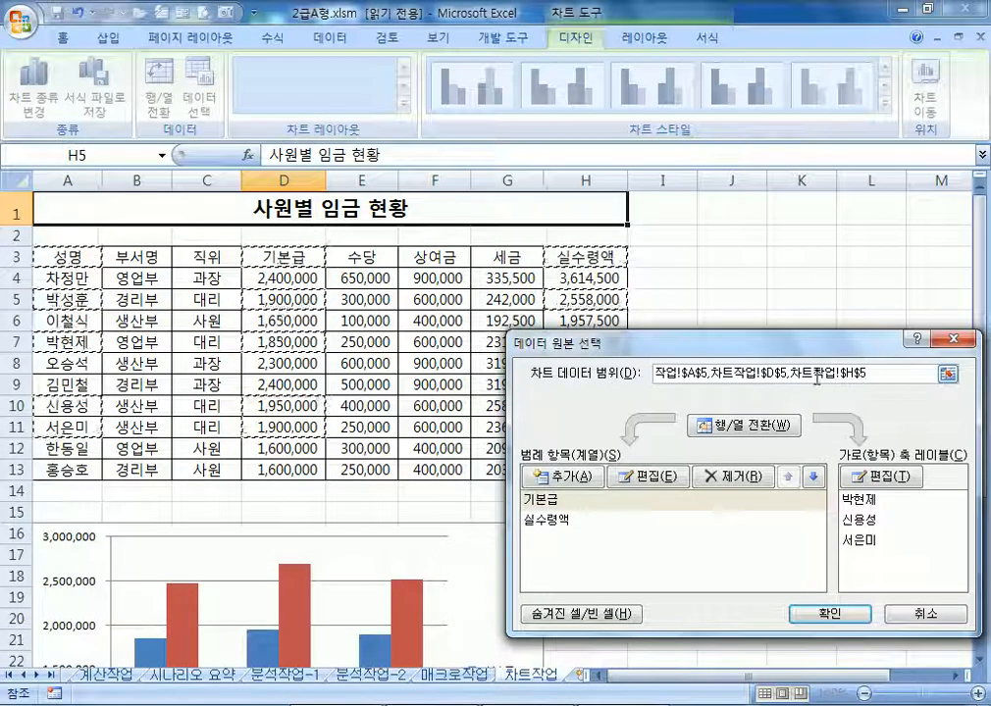
click(831, 616)
scroll(314, 471, down, 2)
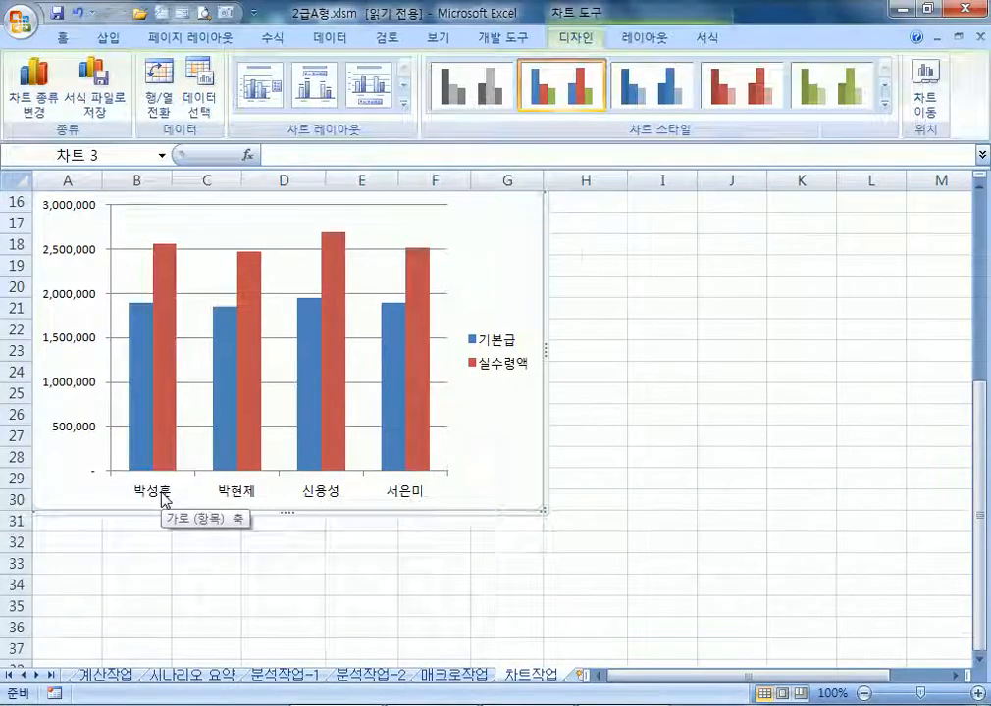
key(ctrl+z)
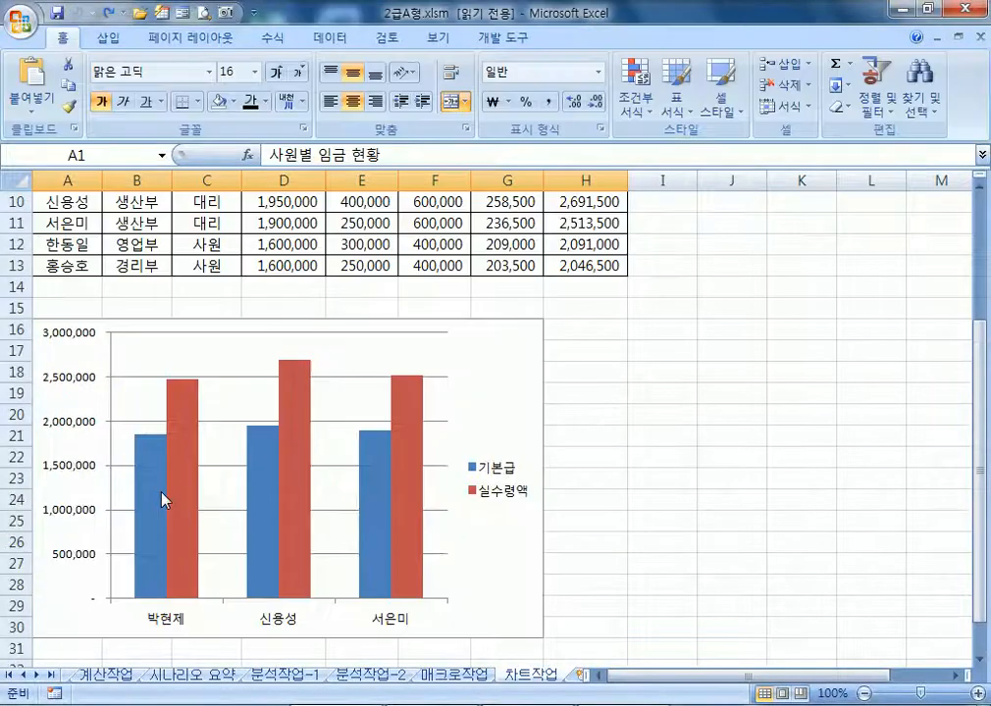
click(518, 358)
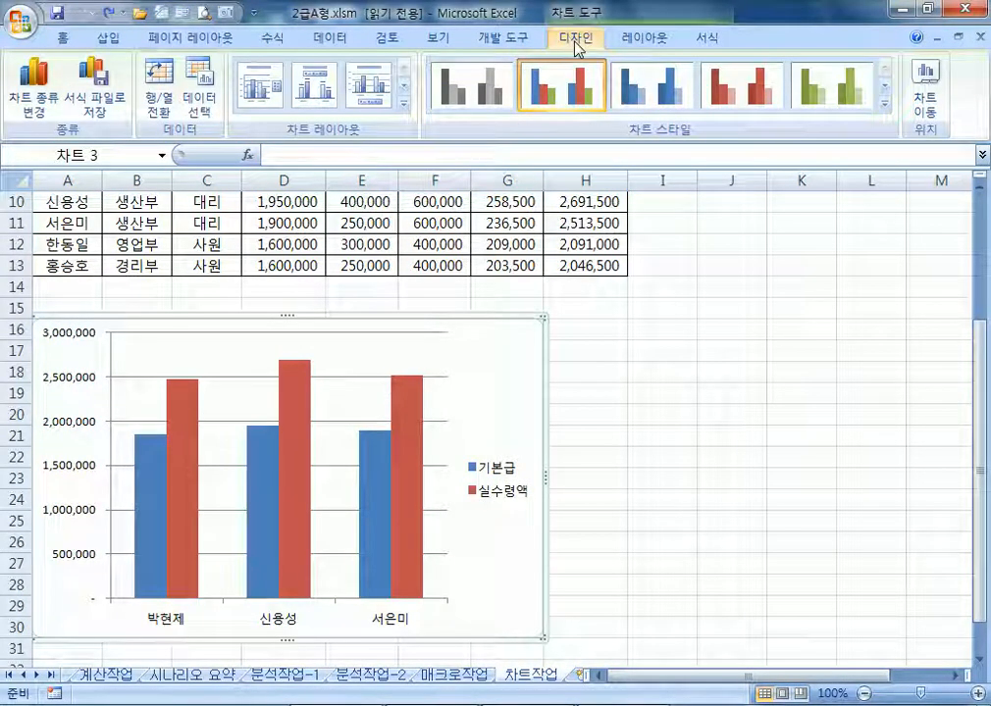
click(706, 413)
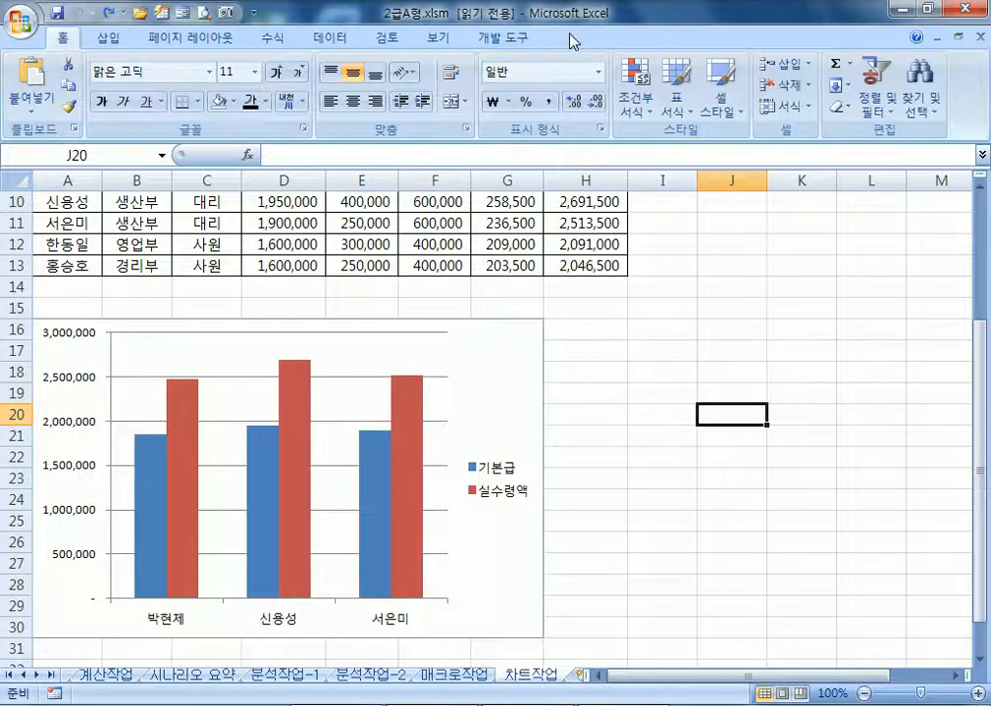
click(507, 363)
scroll(467, 444, up, 3)
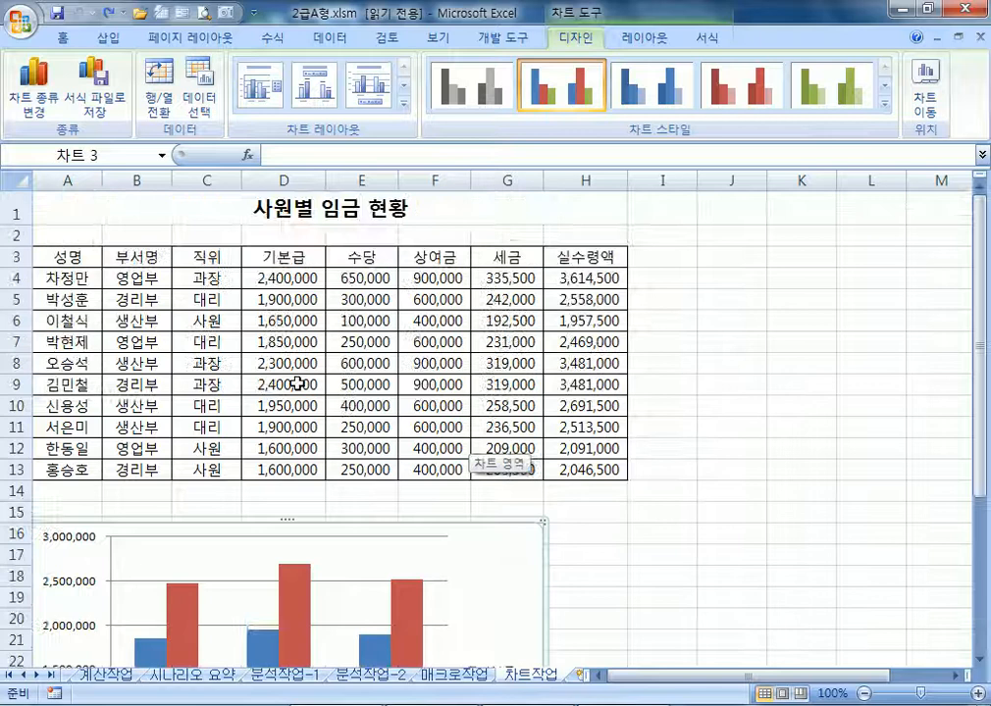
click(53, 307)
click(431, 383)
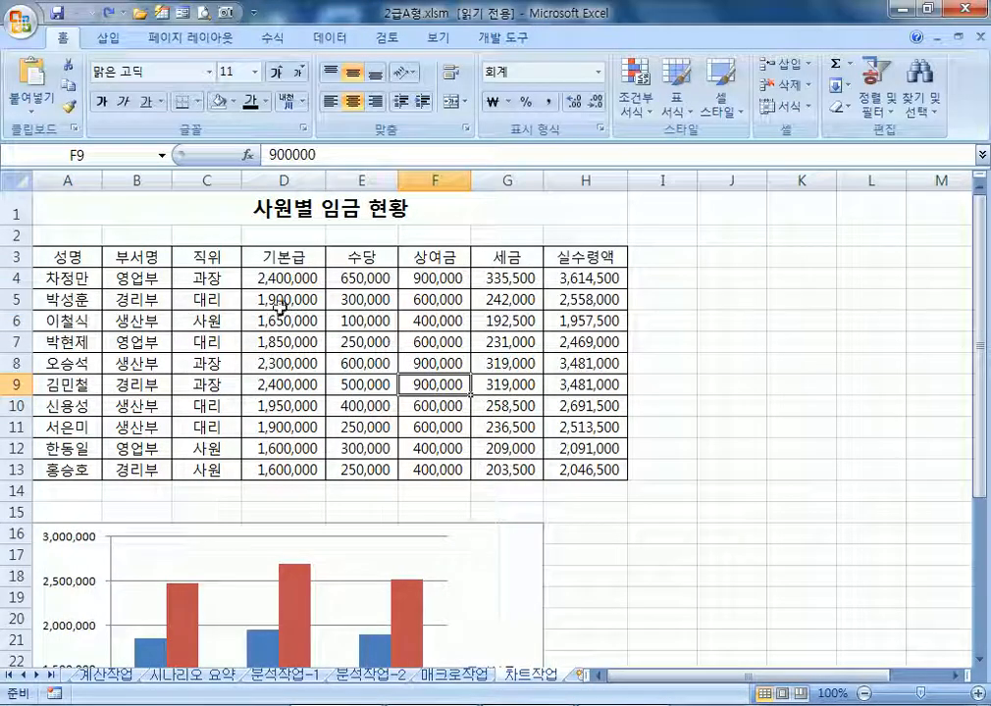
scroll(281, 303, down, 3)
click(533, 379)
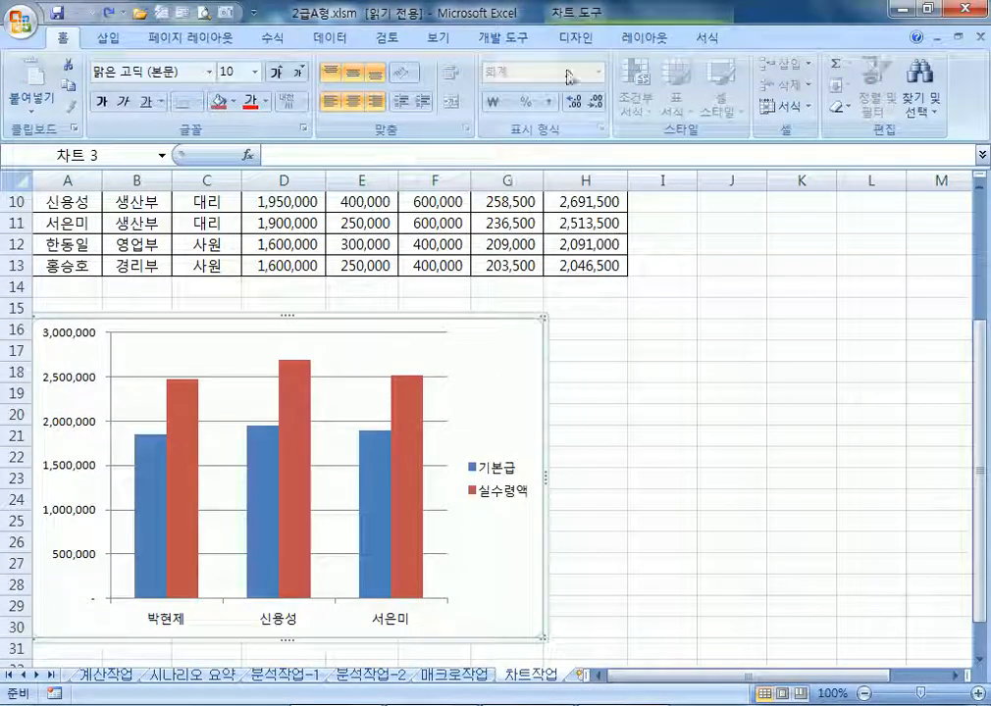
click(577, 38)
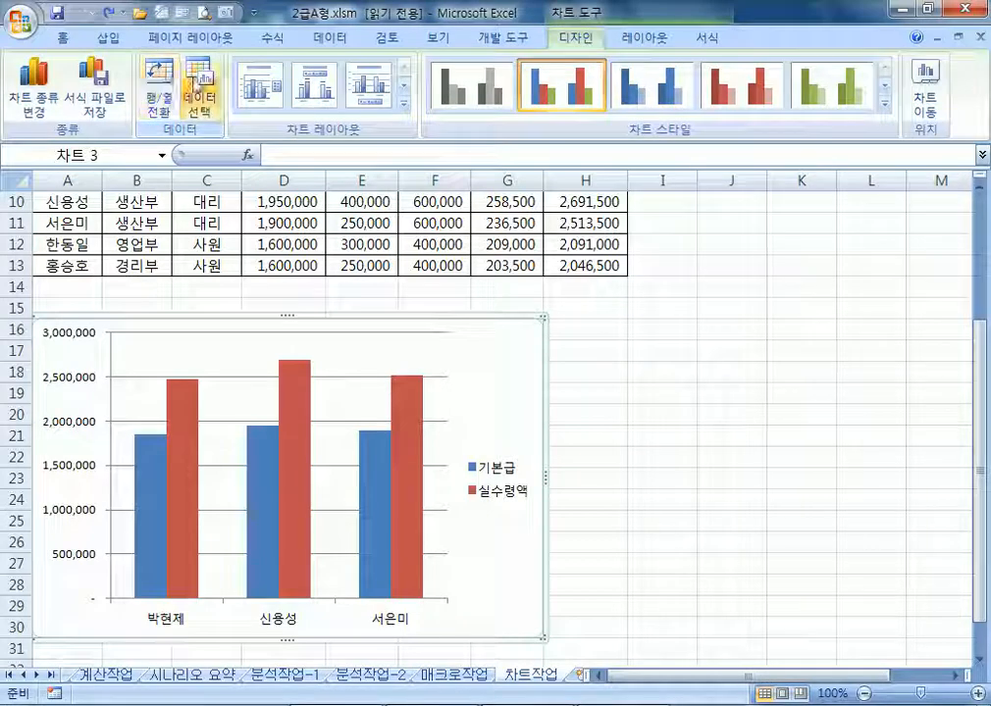
scroll(267, 342, up, 3)
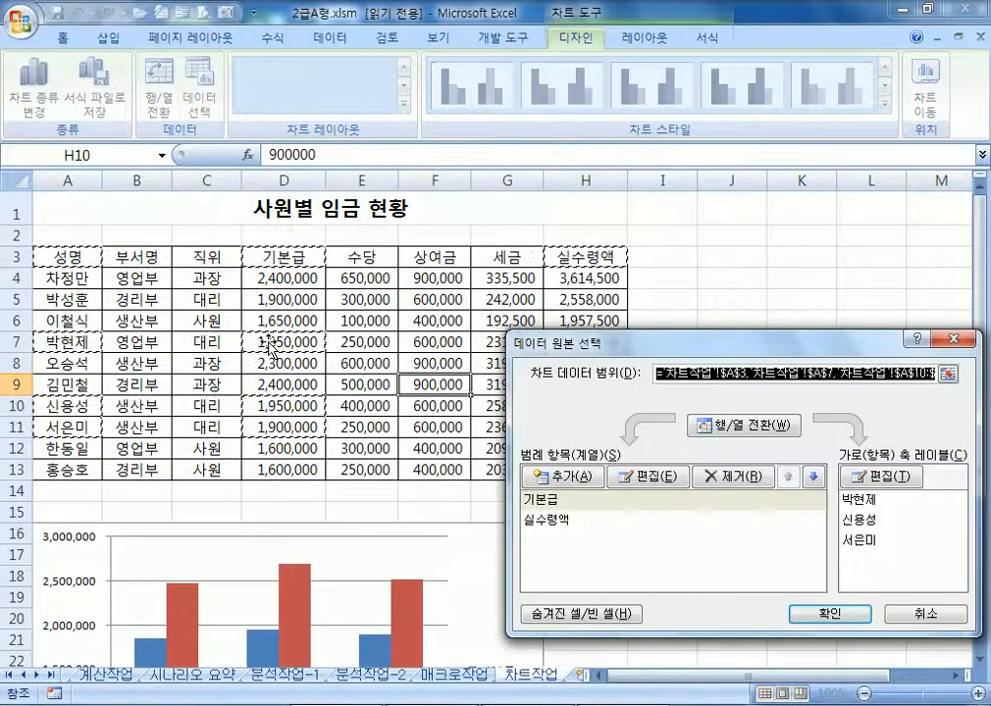
ctrl+click(72, 301)
ctrl+click(258, 300)
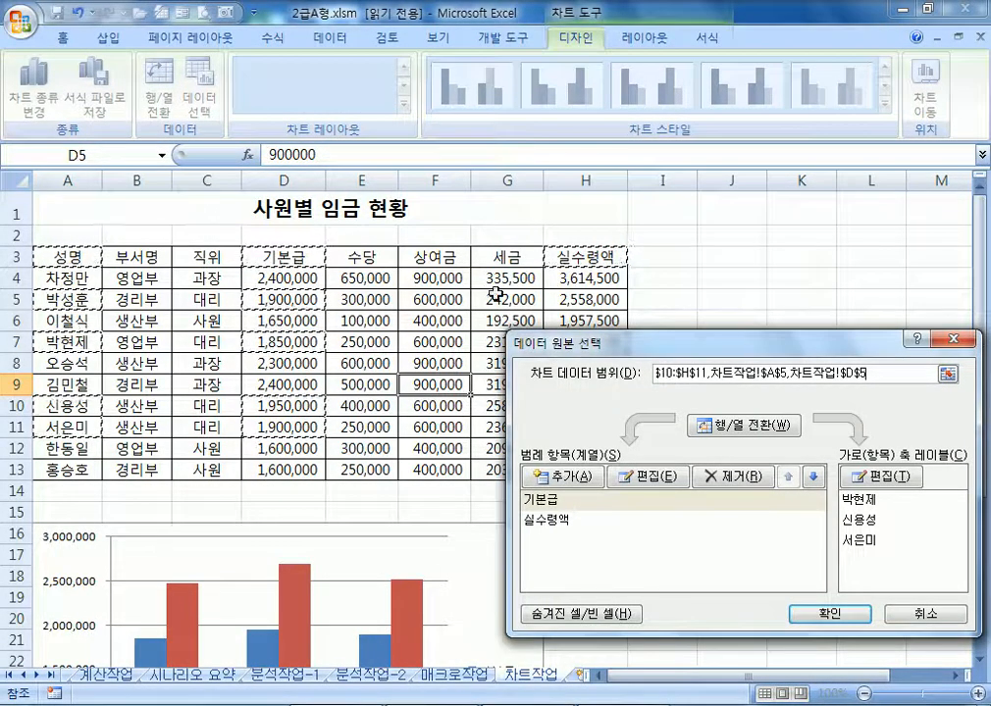
ctrl+click(579, 300)
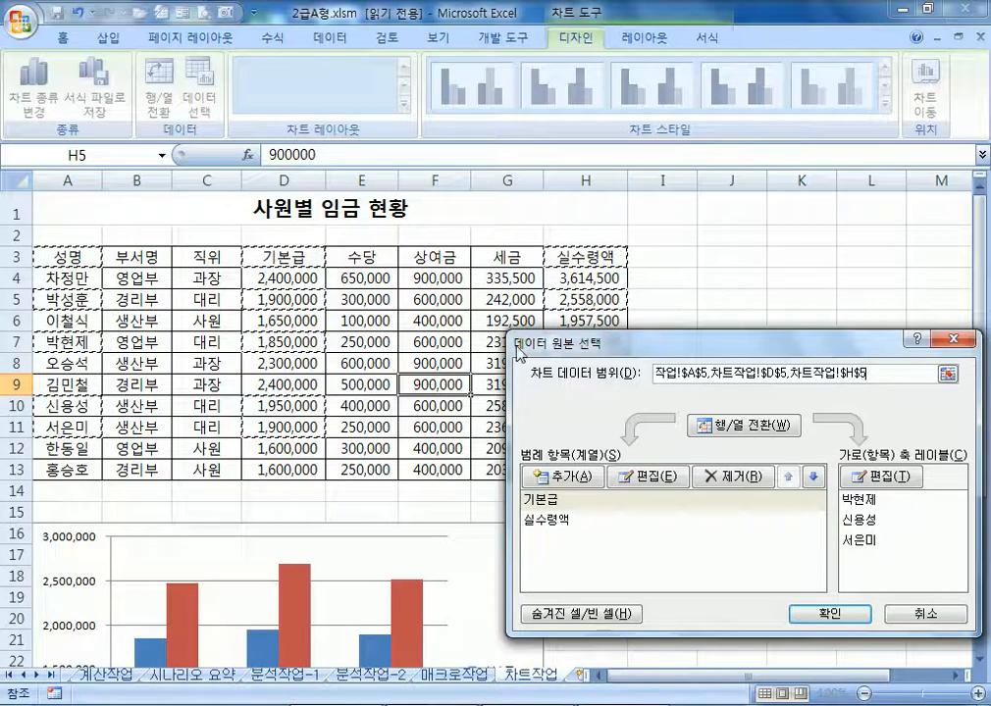
drag(615, 350, 521, 428)
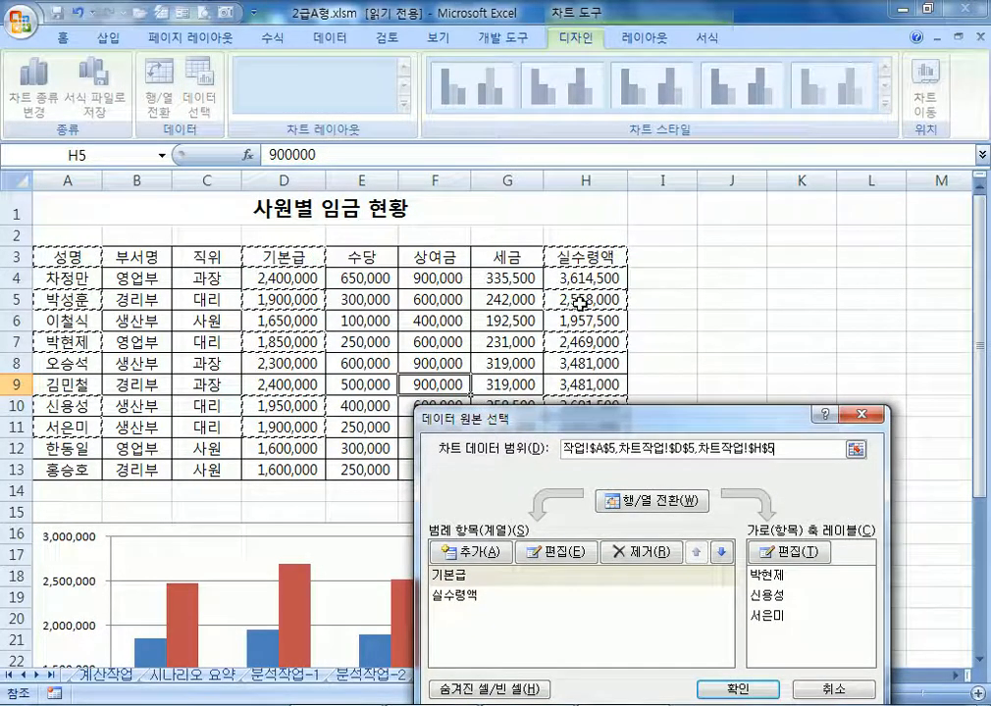
drag(603, 416, 673, 127)
click(806, 394)
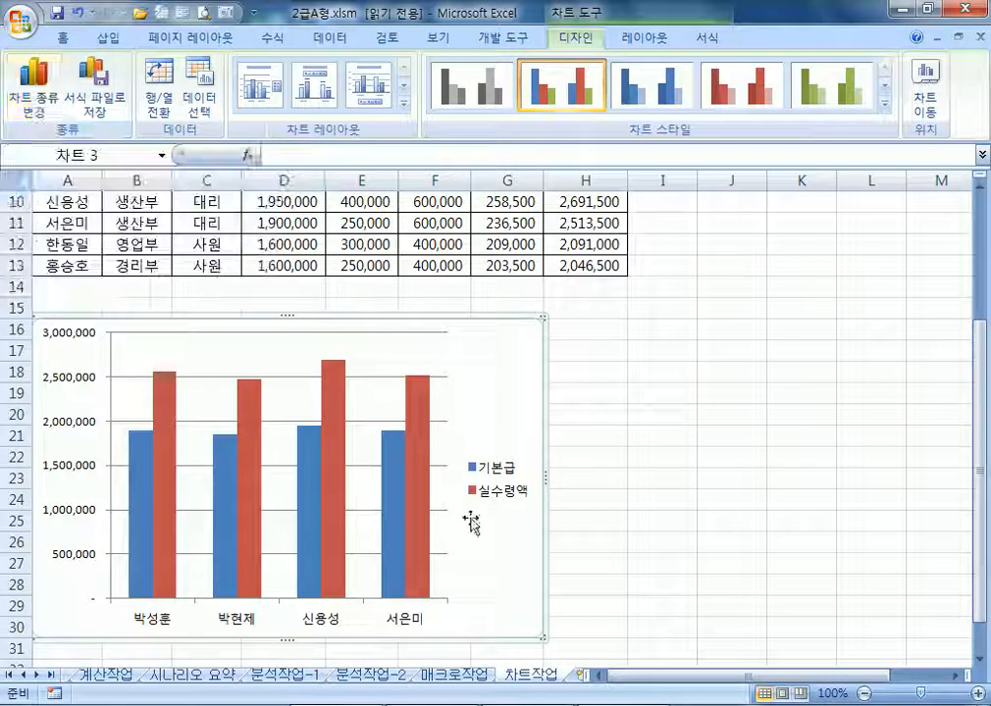
click(391, 475)
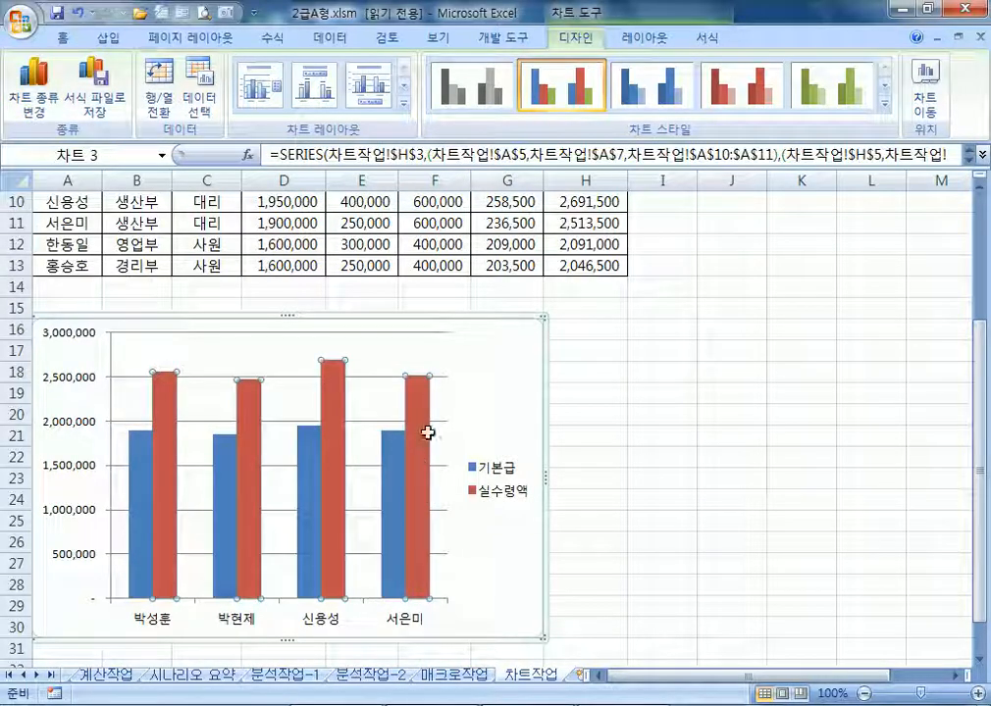
click(496, 360)
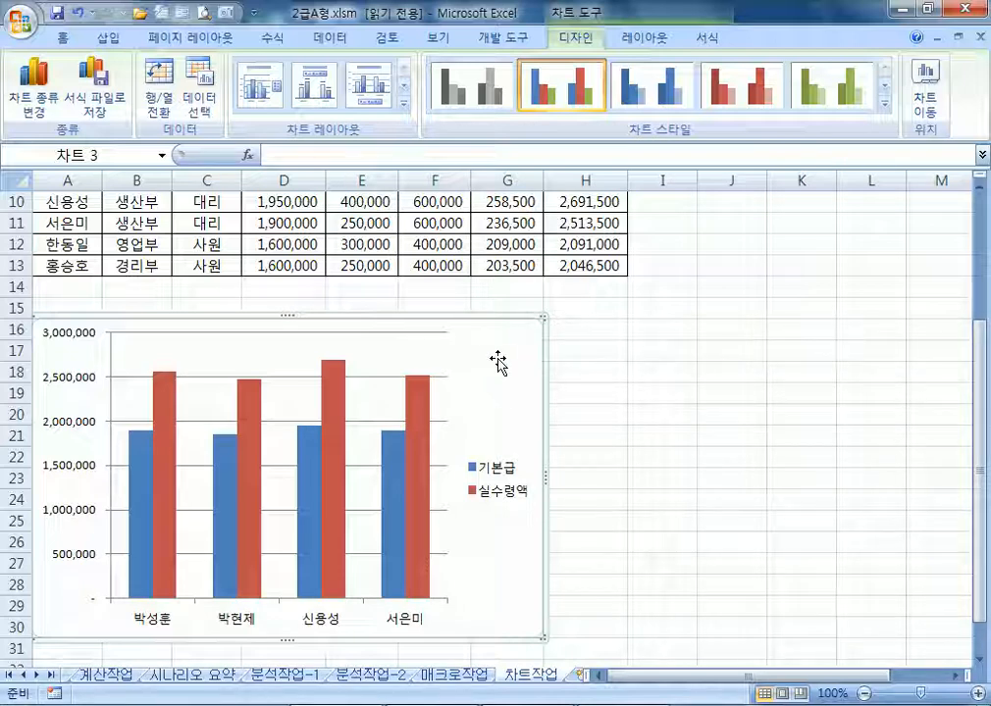
Change the chart type to 꺾은선형 line with markers
click(21, 103)
click(696, 324)
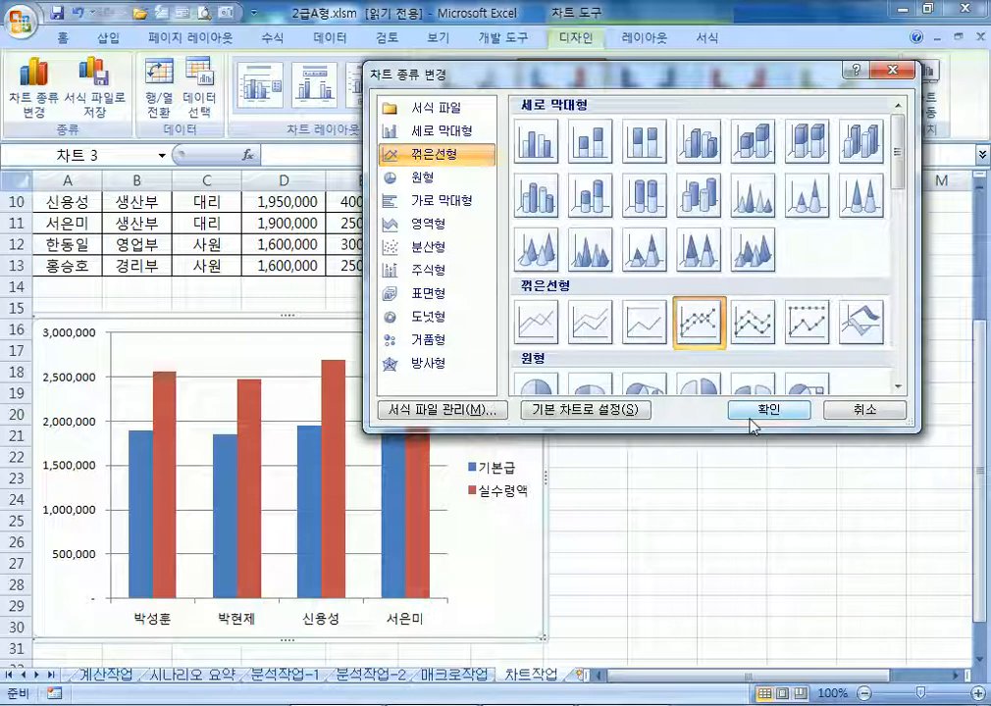
click(530, 147)
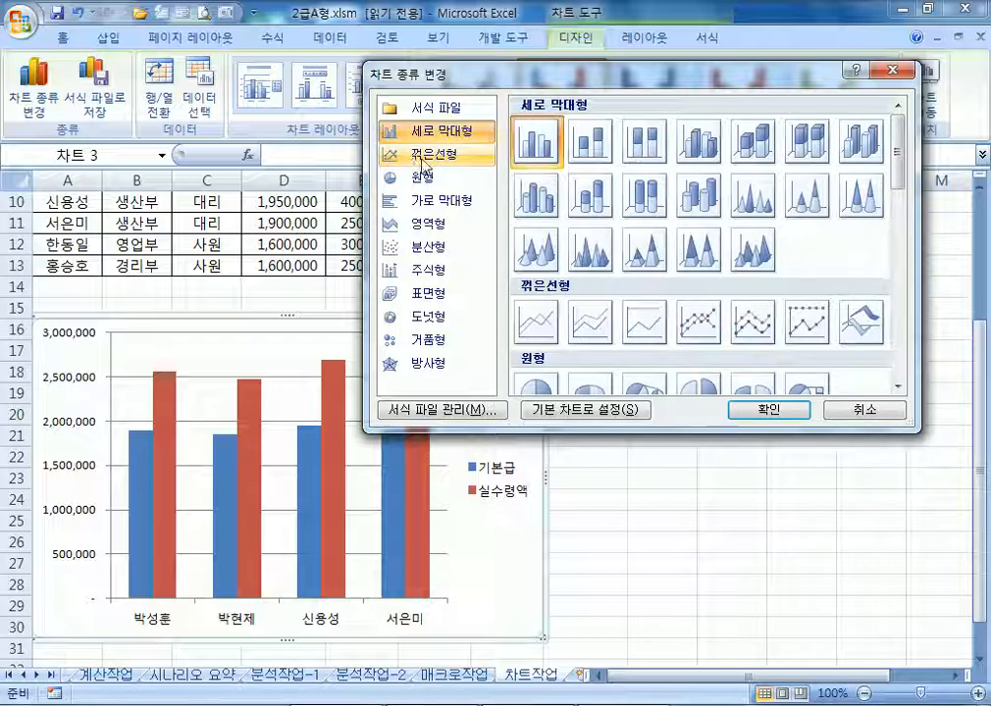
click(423, 161)
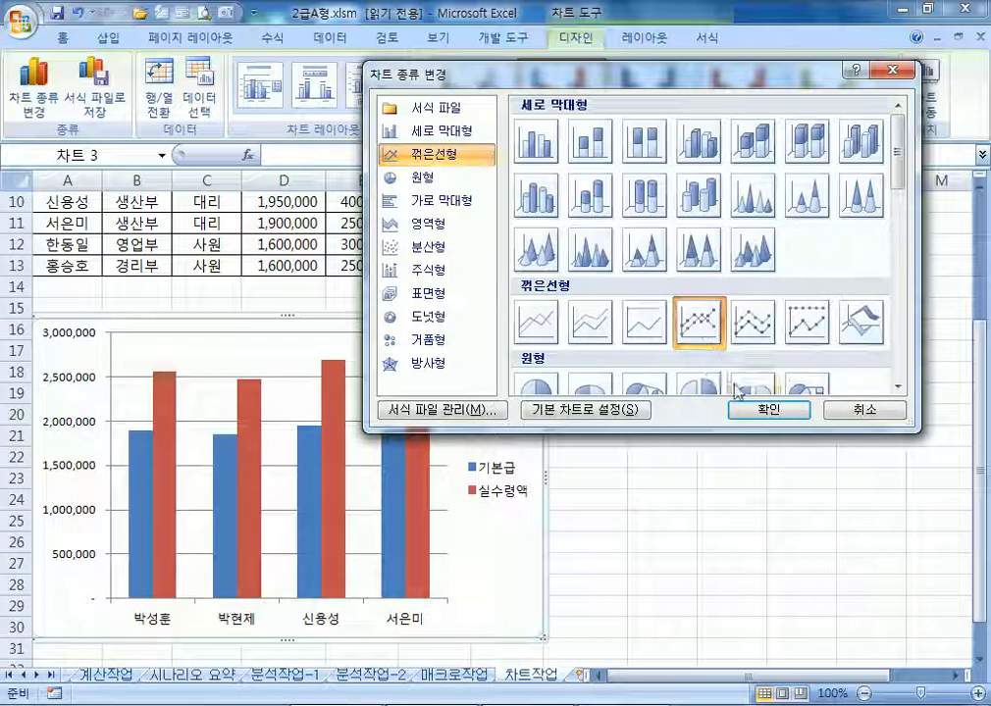
click(768, 410)
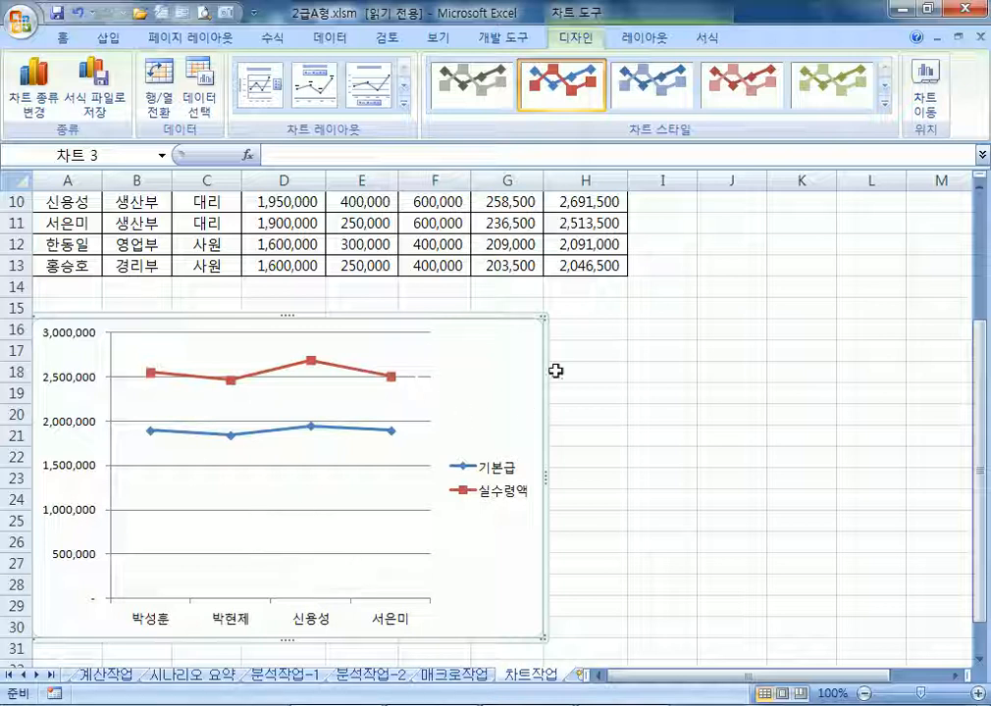
Place a title above the chart reading 사원별 임금 현황(대리)
click(640, 40)
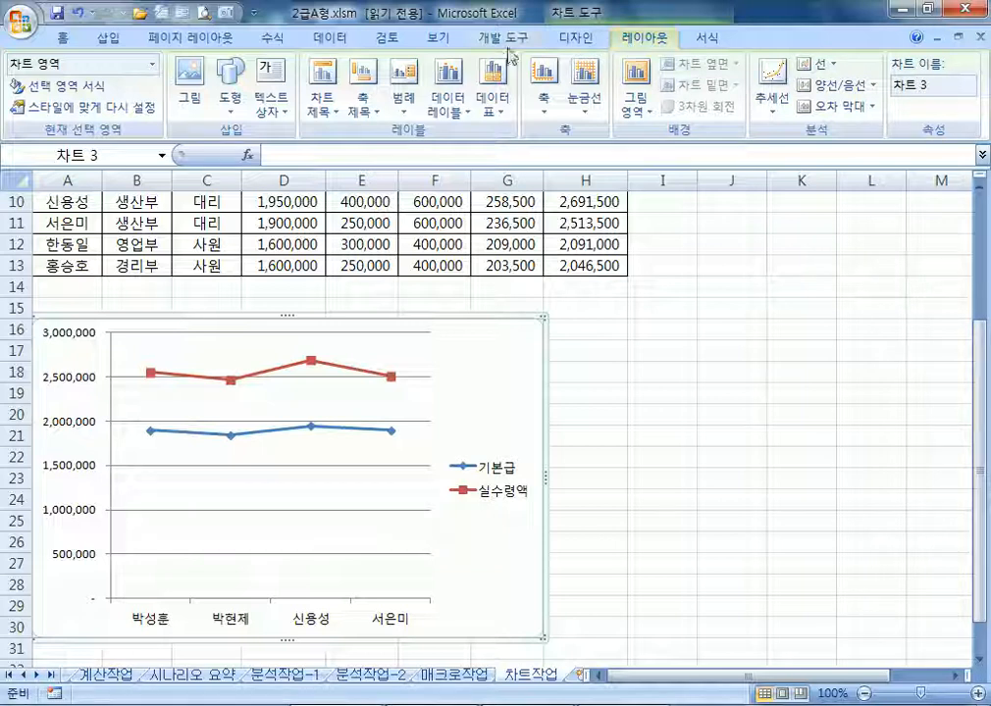
click(329, 82)
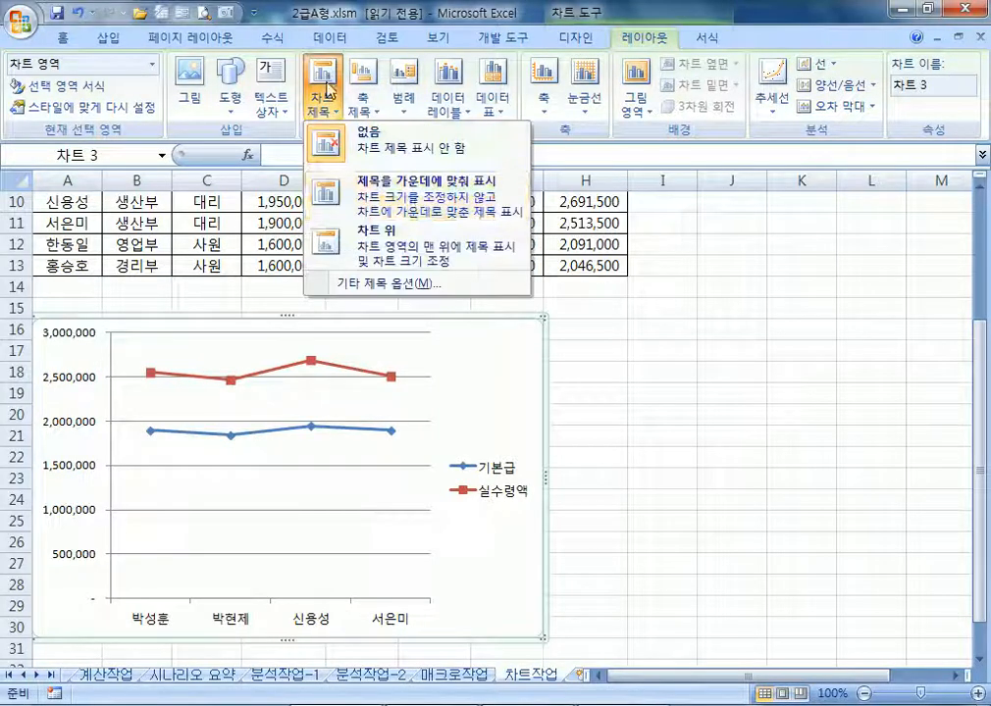
click(356, 261)
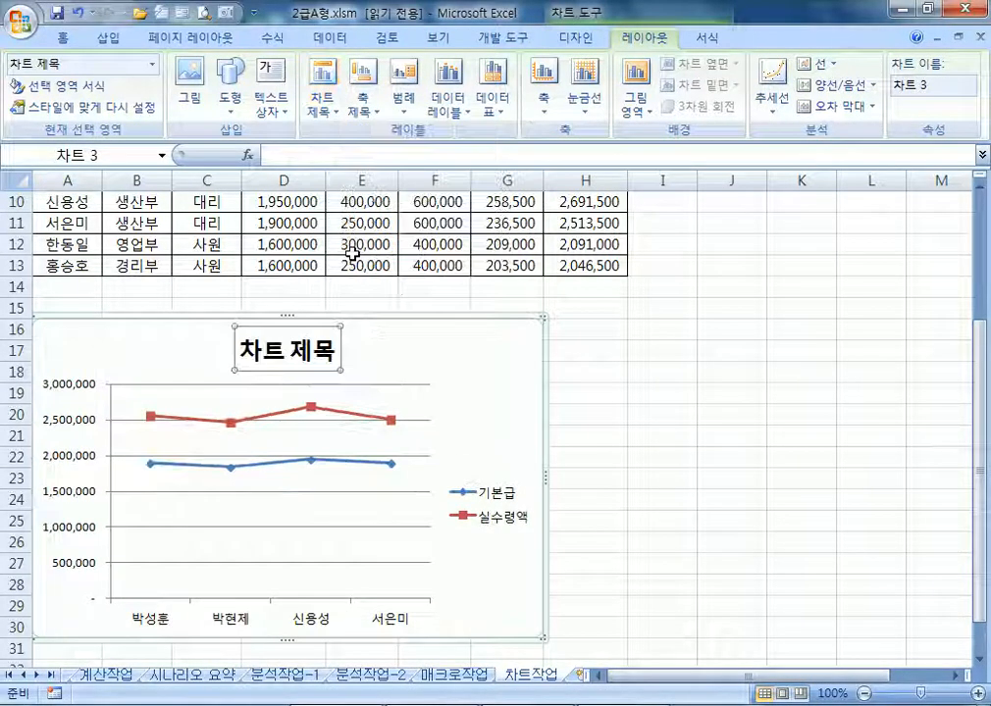
text(TKDNJSQU)
key(Return)
text(사원)
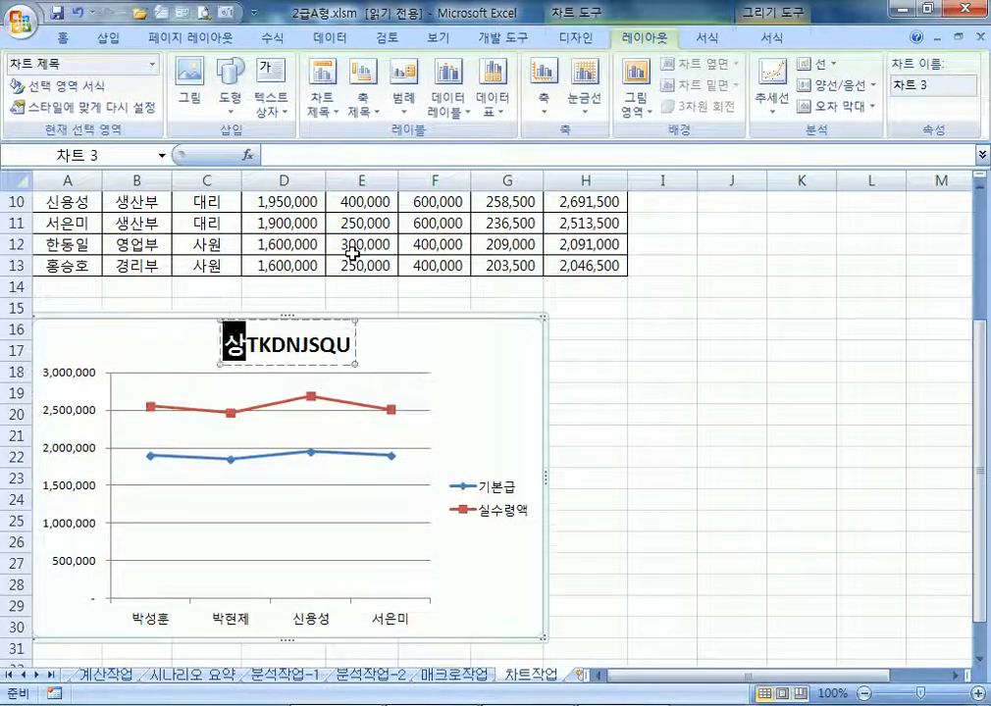
text(별)
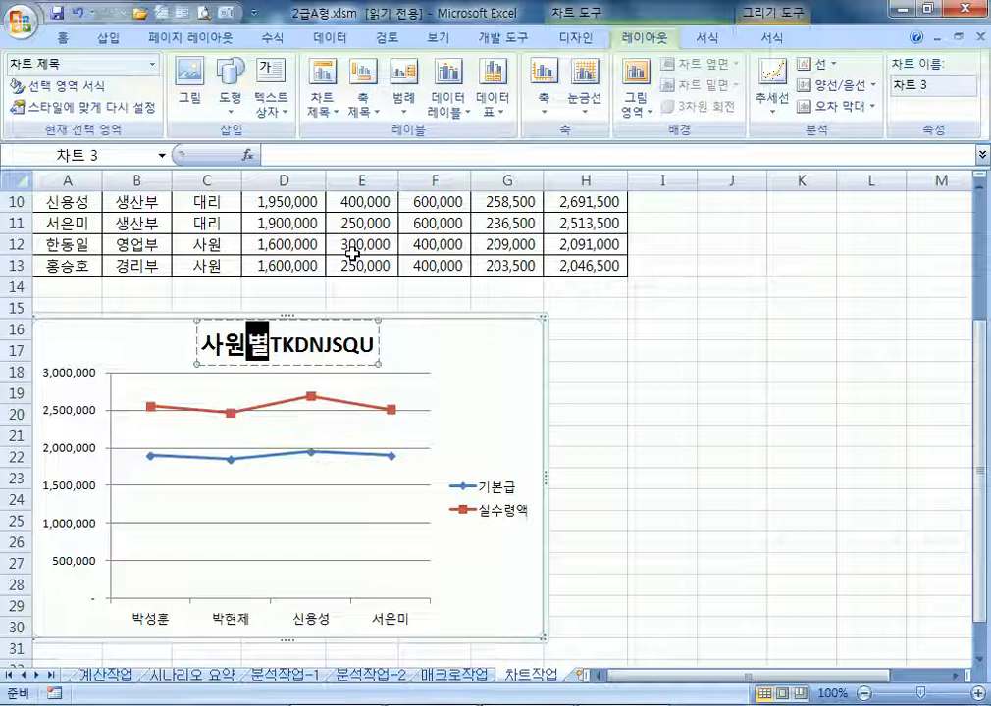
text( 임금 혀)
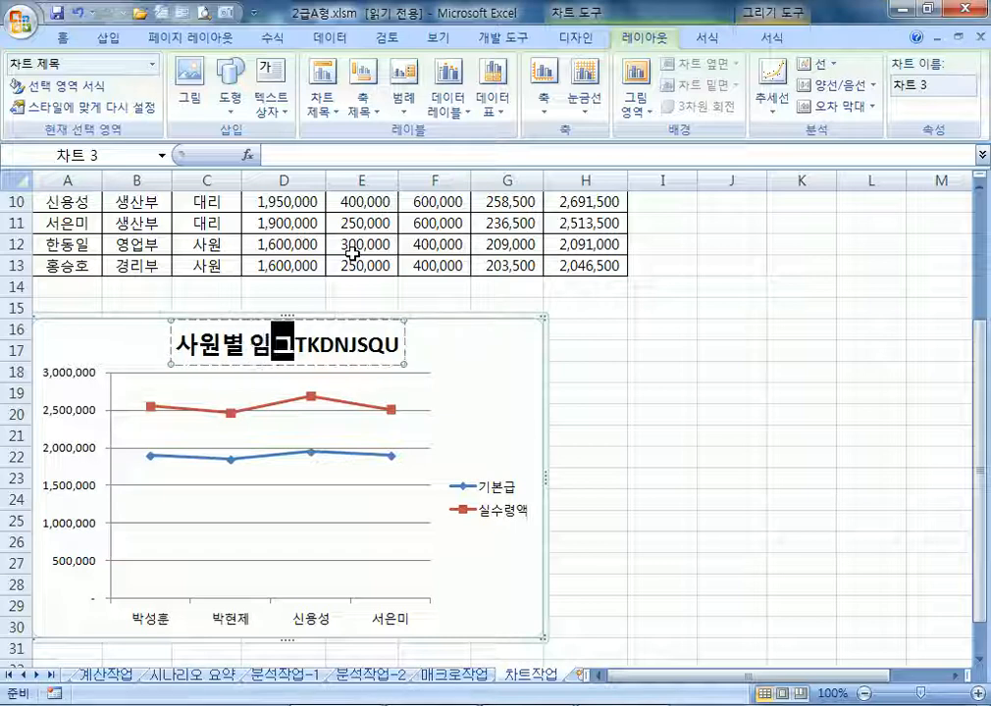
text(ㄴ황(ㄷ)
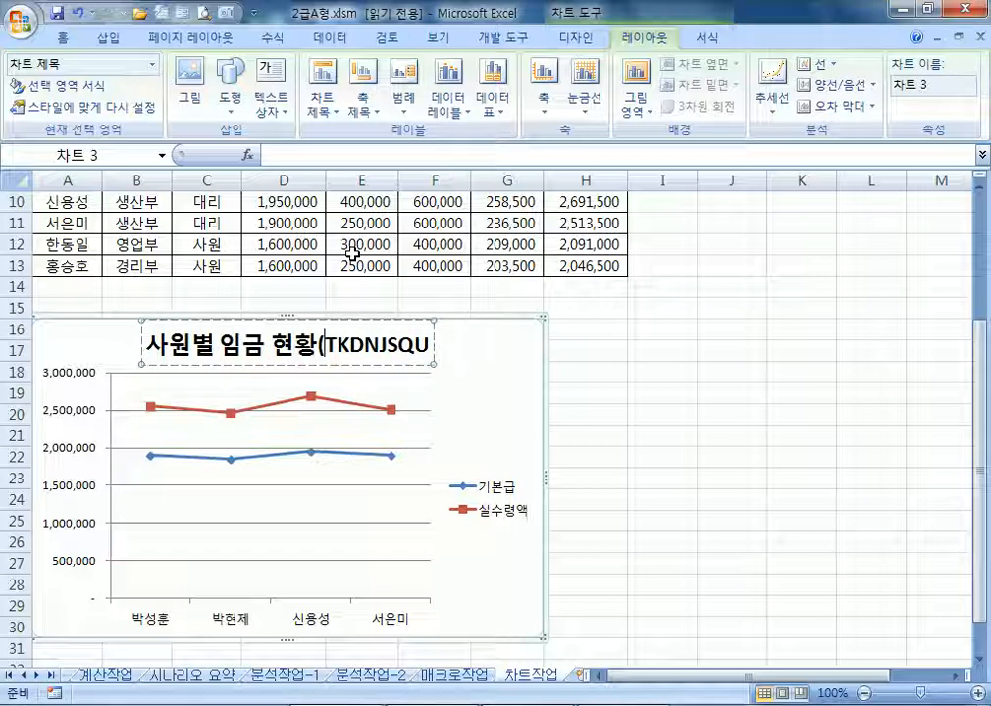
text(ㅐ리))
key(Delete)
key(Delete)
key(Delete)
key(Delete)
key(Delete)
key(Delete)
key(Delete)
key(Delete)
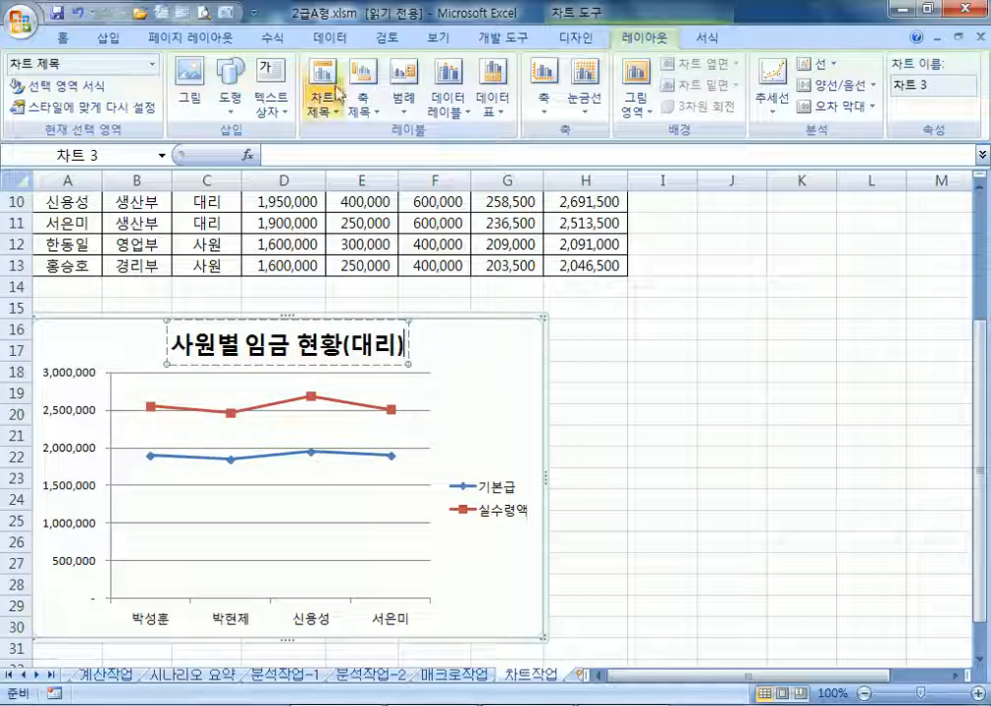
click(469, 370)
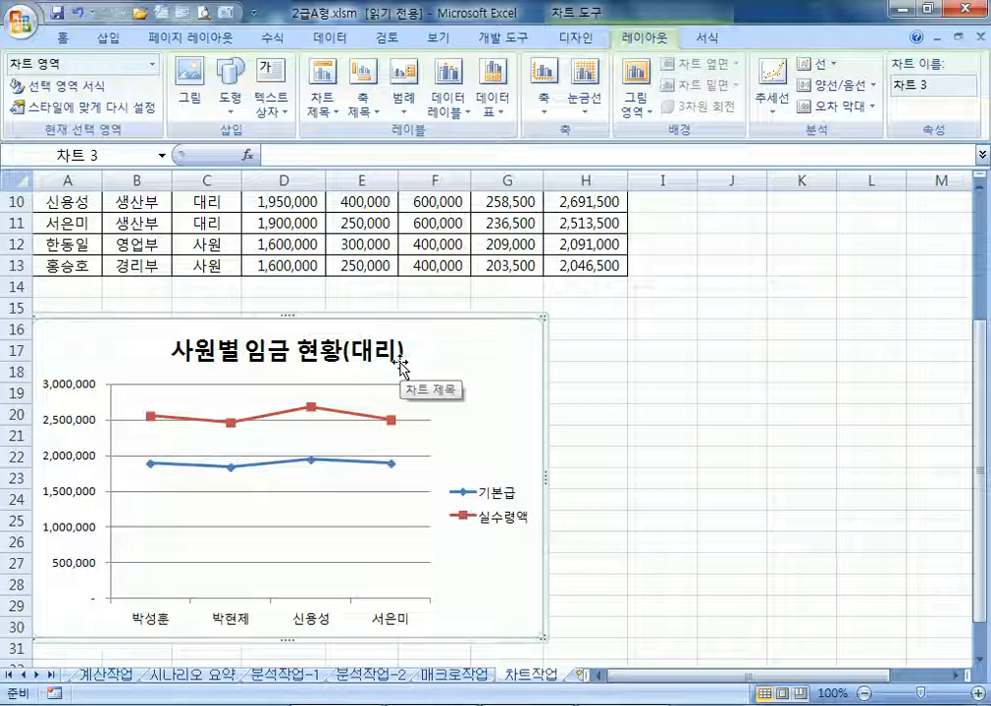
Set the chart title's font to 휴먼모음T
click(398, 363)
click(69, 39)
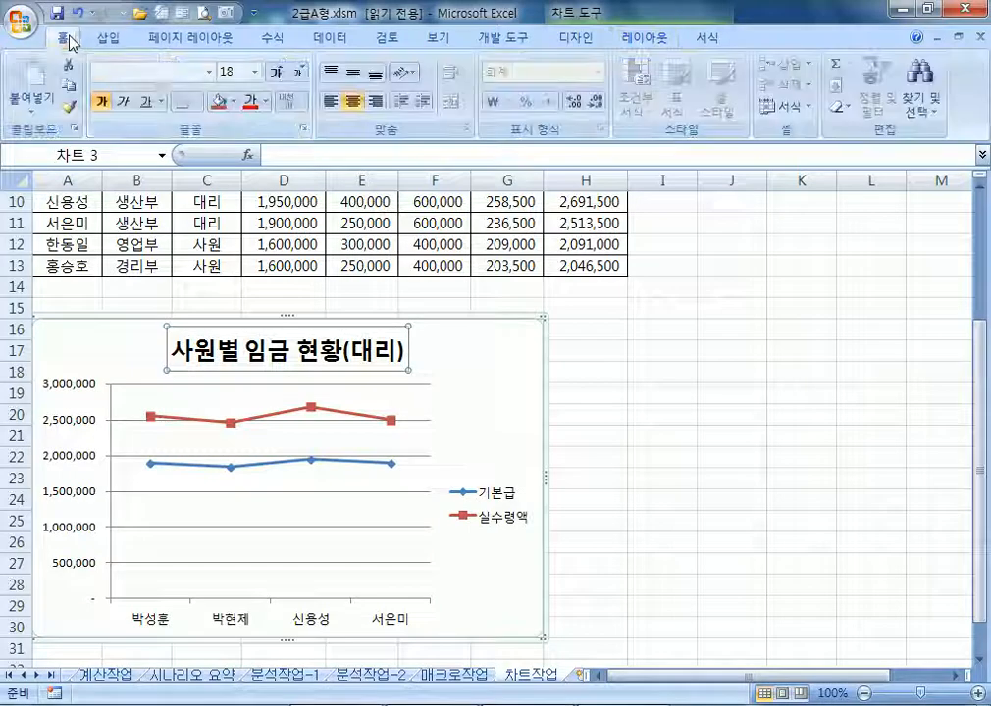
click(209, 73)
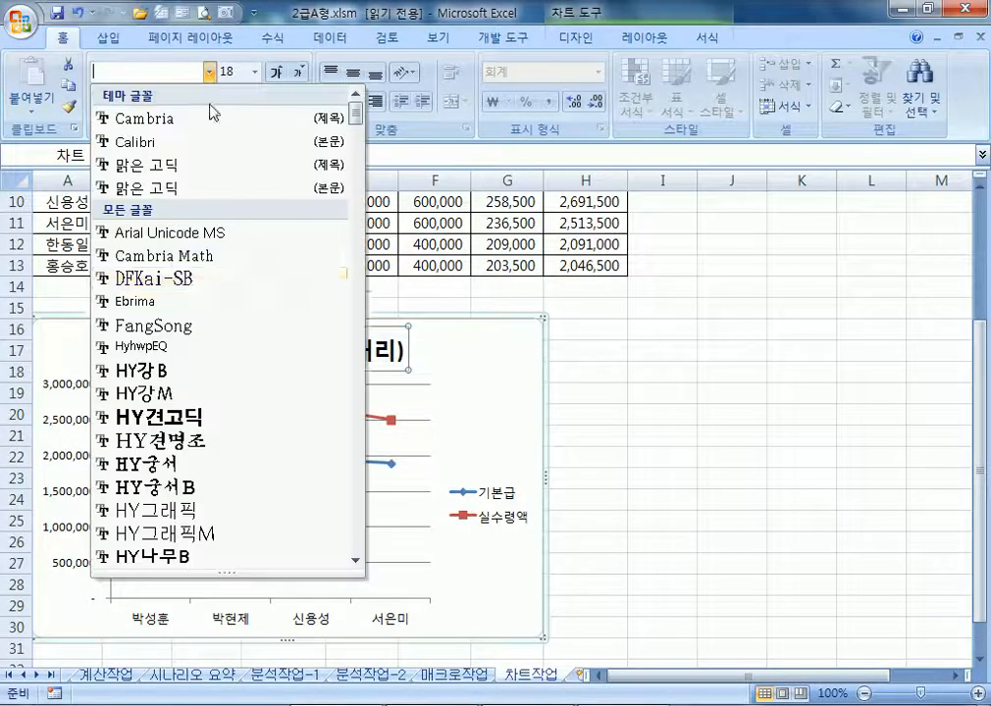
scroll(201, 324, down, 10)
scroll(235, 337, down, 15)
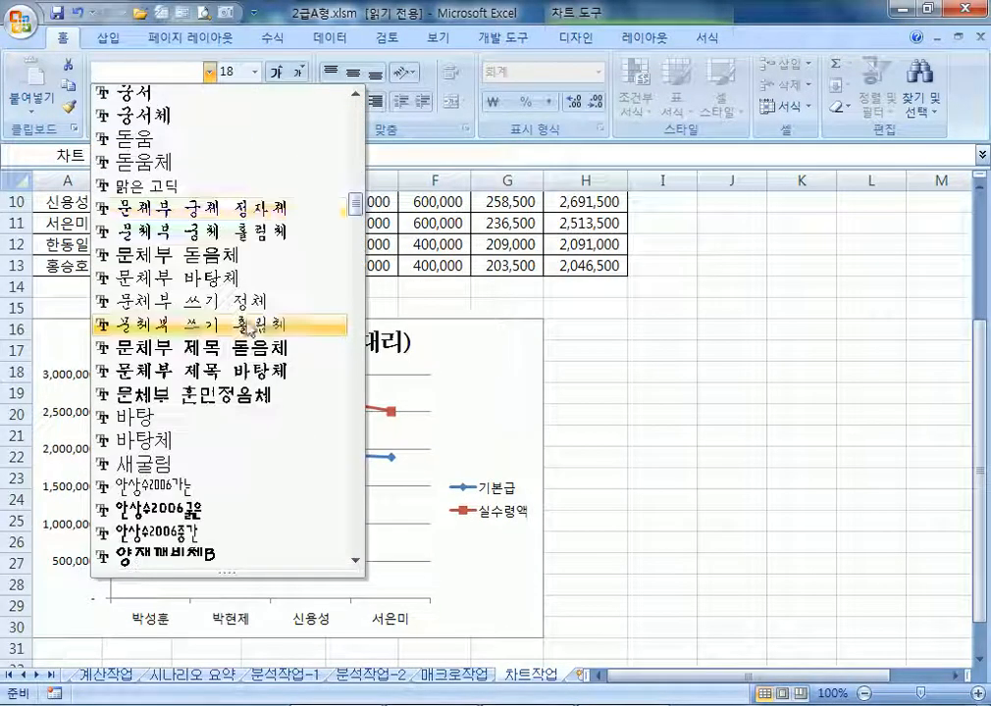
scroll(373, 297, down, 1)
drag(360, 304, 360, 279)
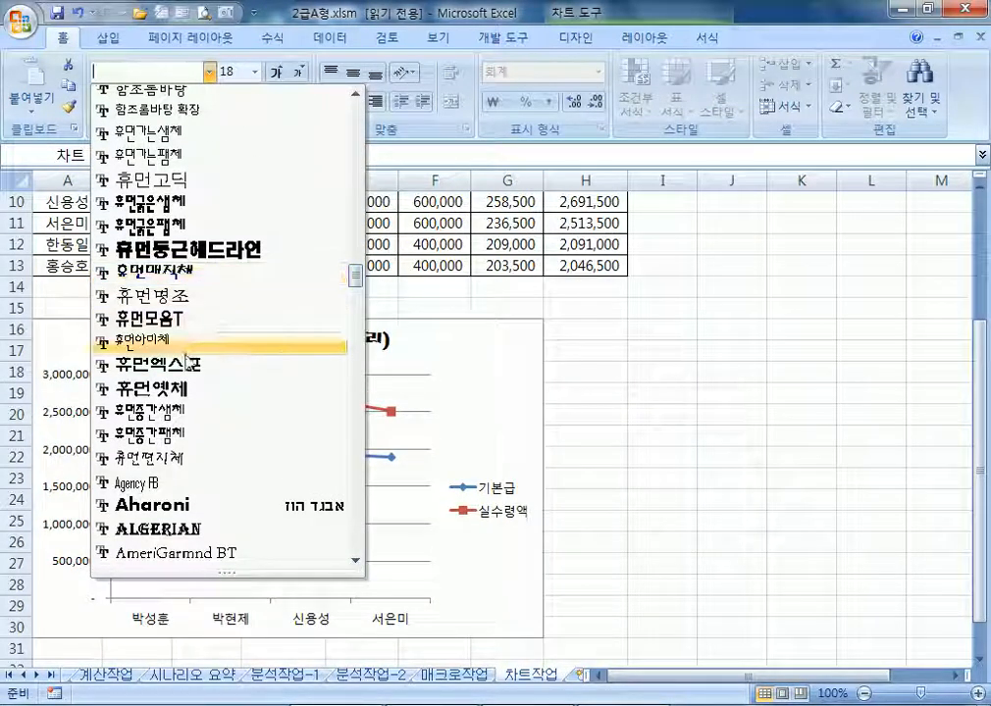
click(166, 320)
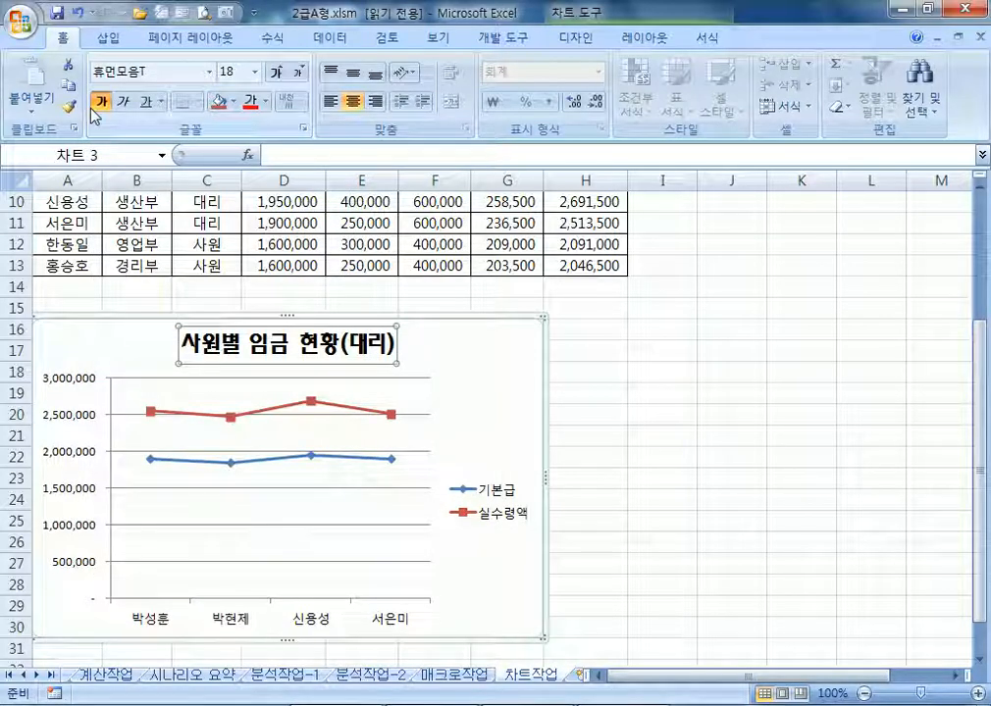
Make the chart title size 15 with 자주 (purple) font colour
click(301, 73)
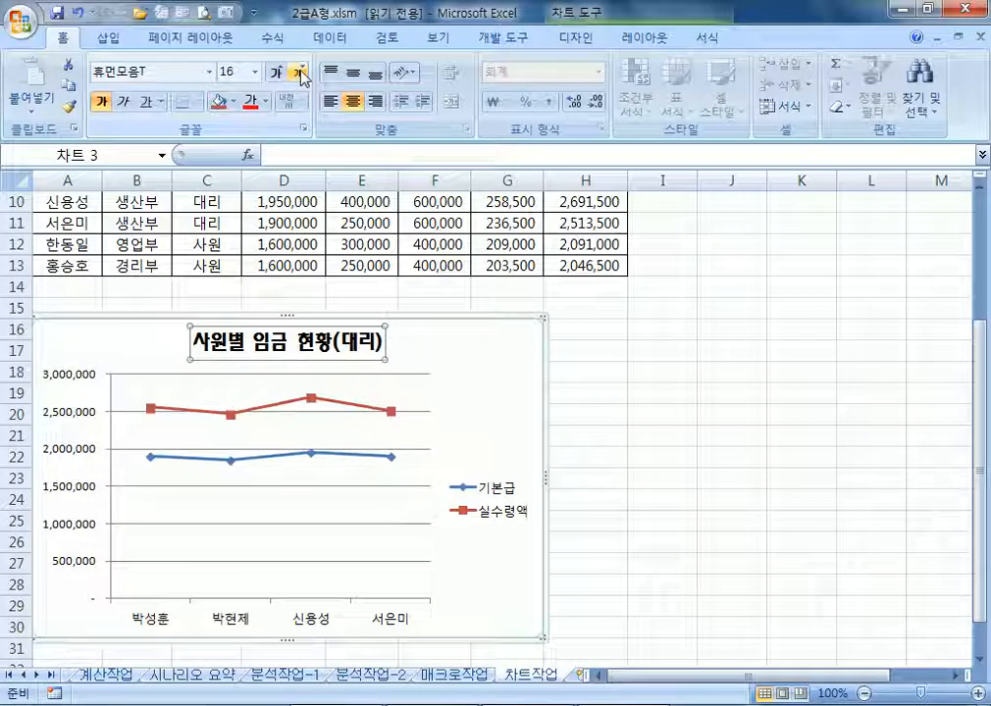
click(301, 74)
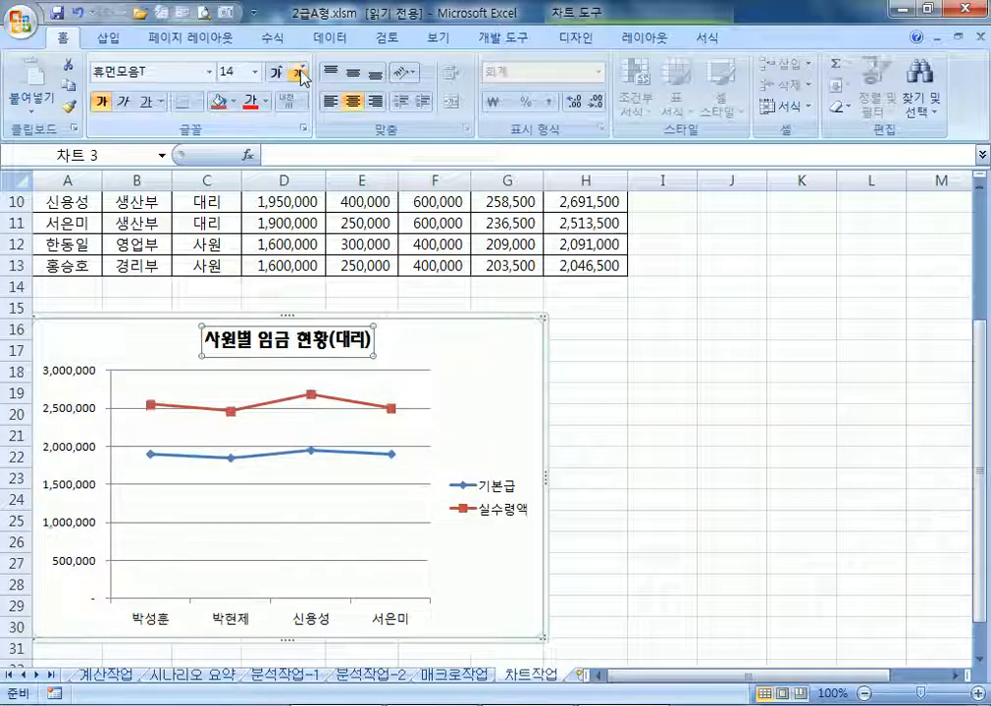
click(248, 72)
text(15)
key(Return)
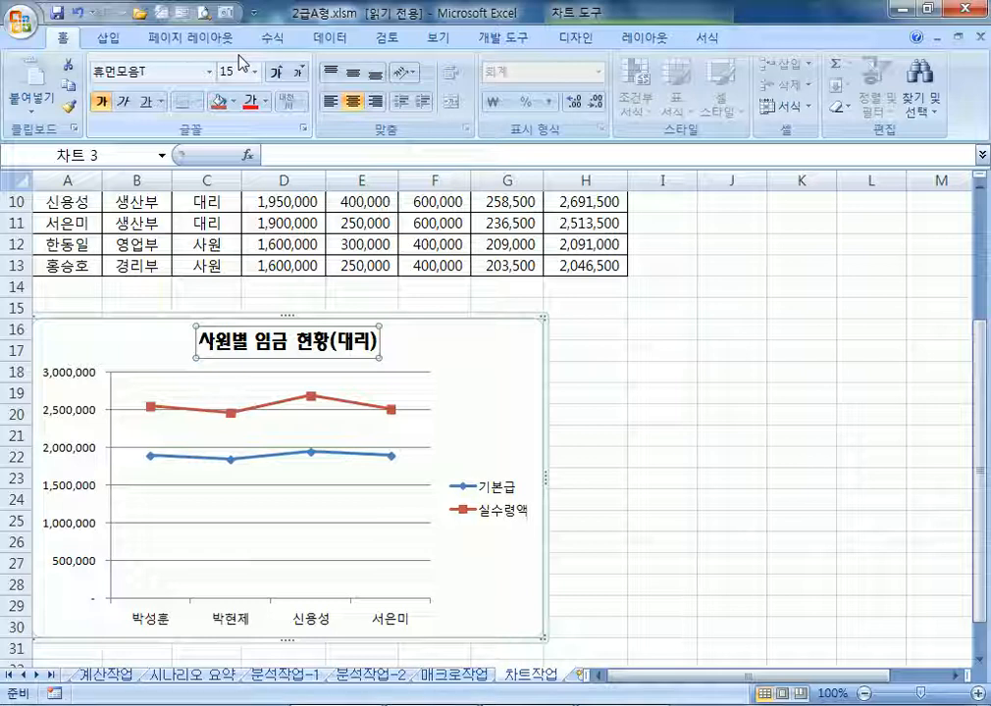
click(265, 101)
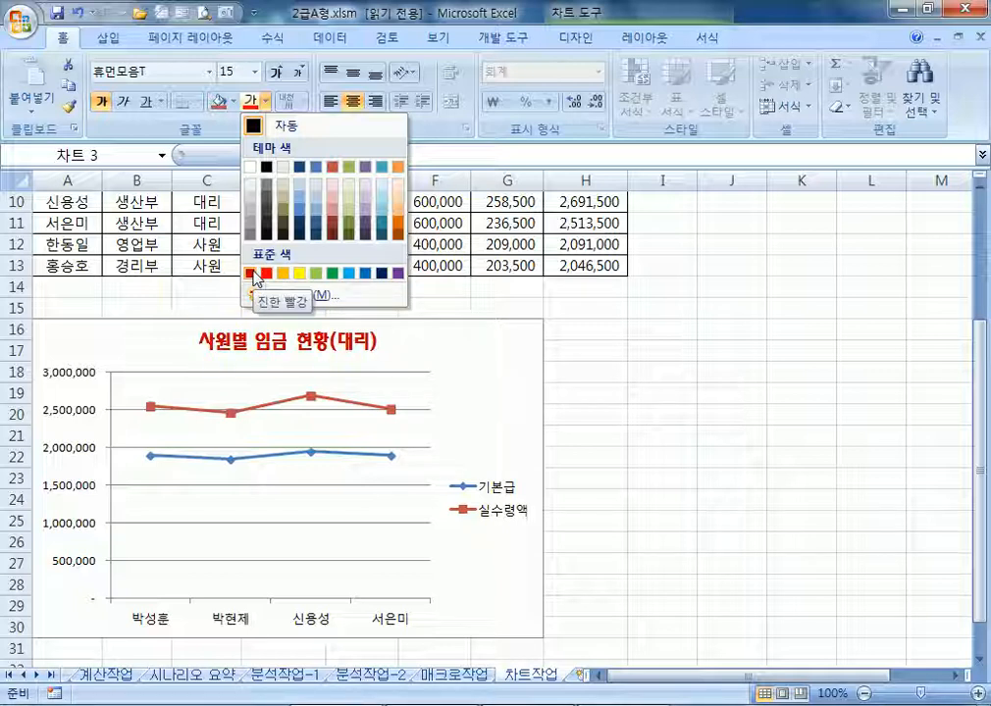
click(399, 274)
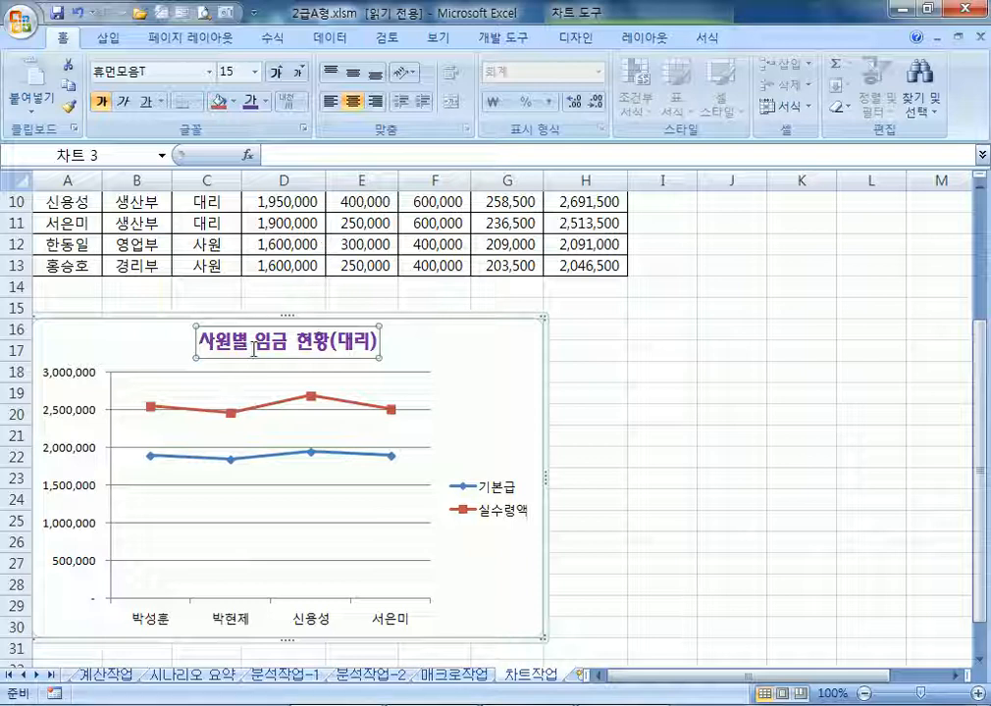
click(442, 366)
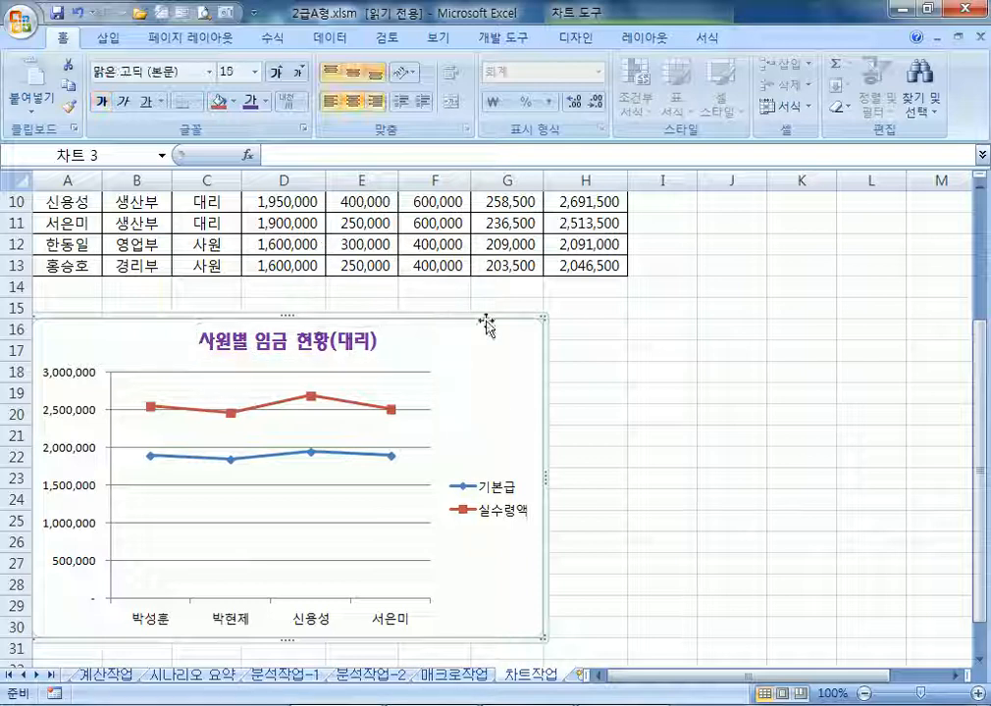
Add a horizontally written 금액 title to the primary vertical value axis
click(643, 37)
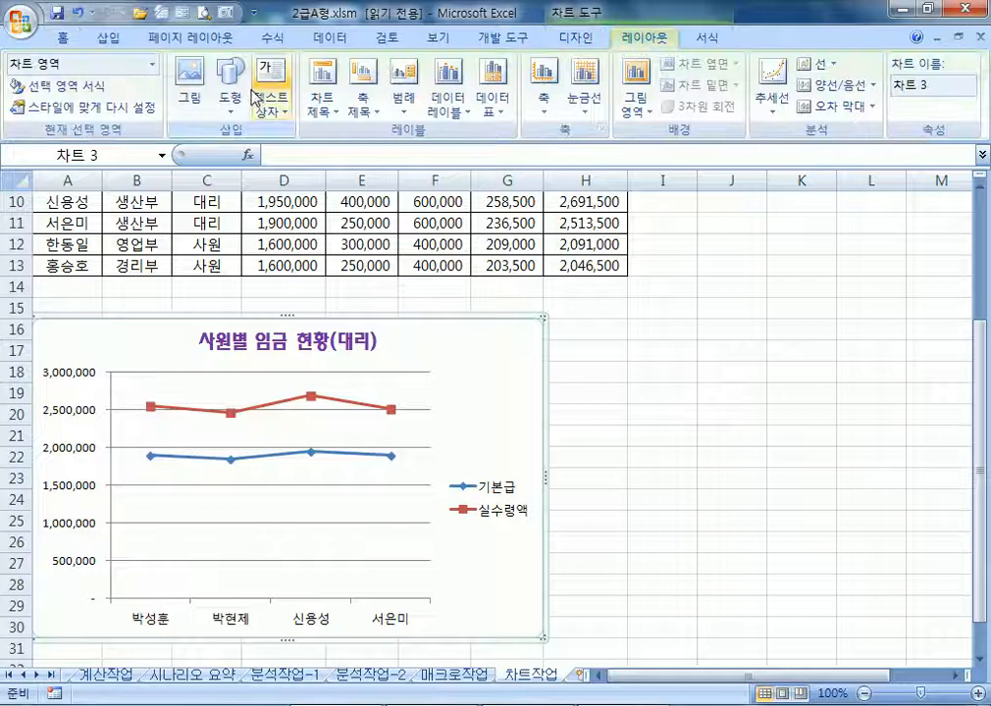
click(326, 108)
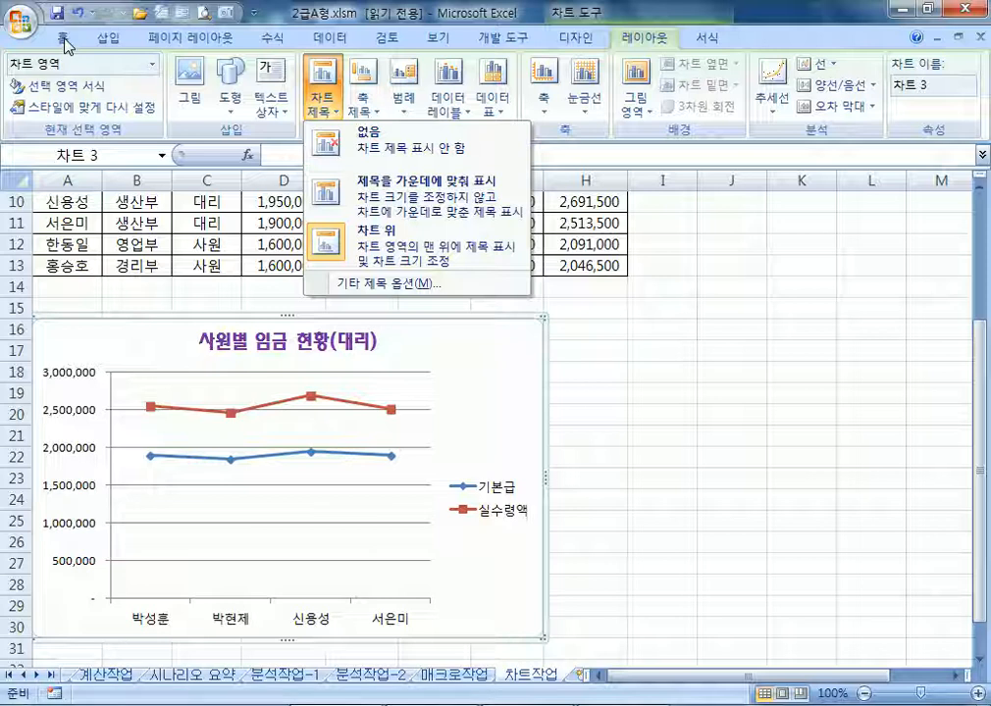
click(365, 83)
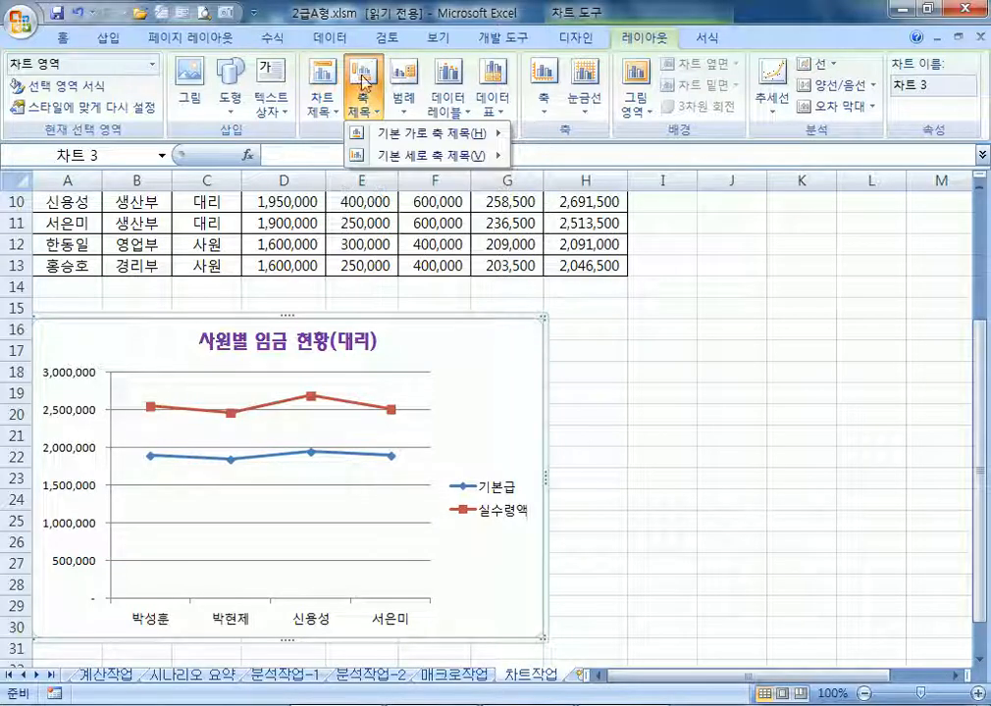
mouse_move(391, 162)
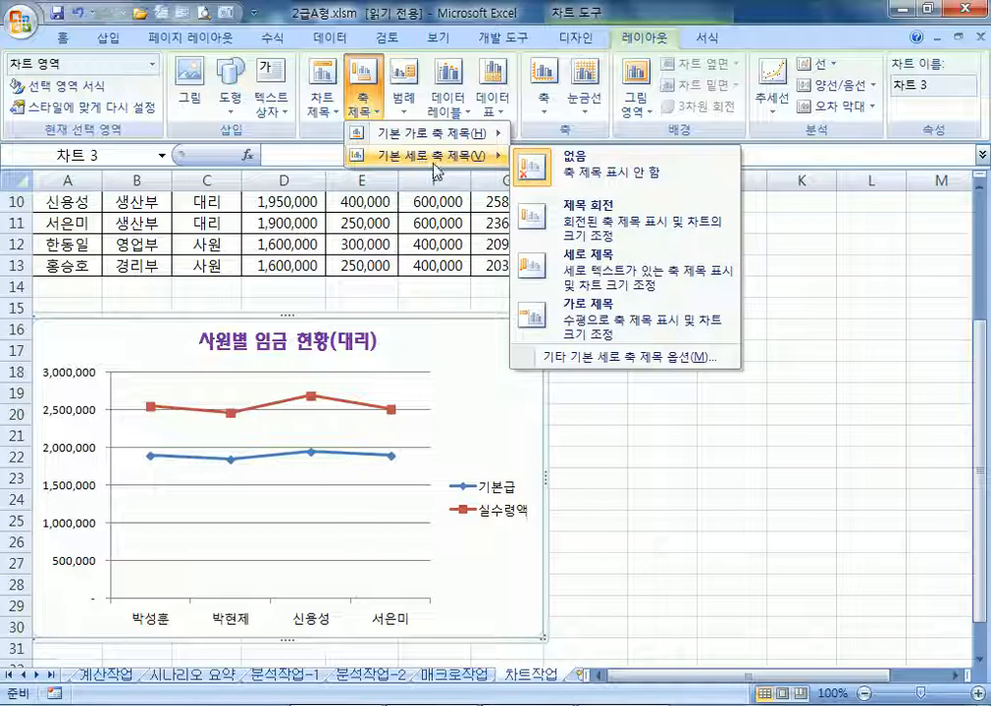
click(581, 316)
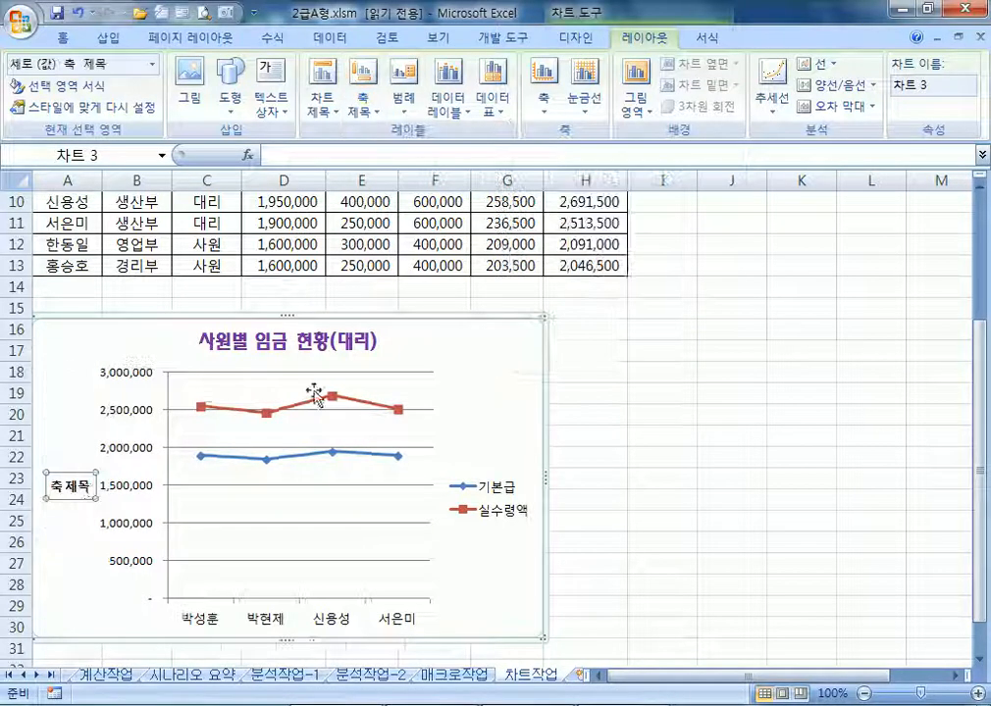
click(83, 483)
text(금액)
key(Delete)
key(Delete)
key(Delete)
key(Delete)
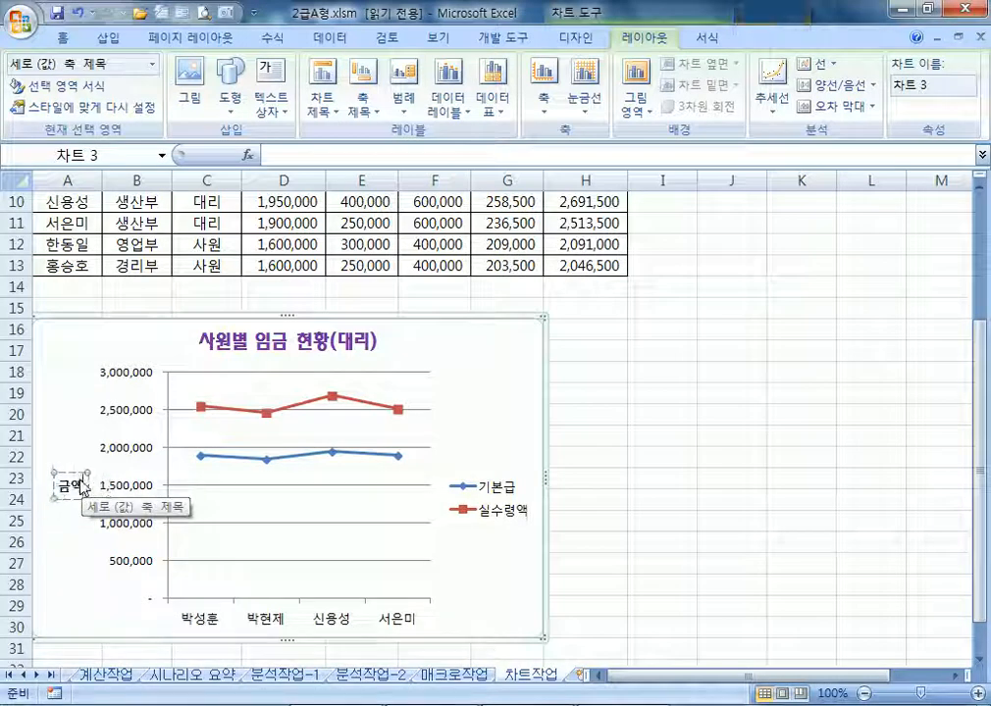
key(Escape)
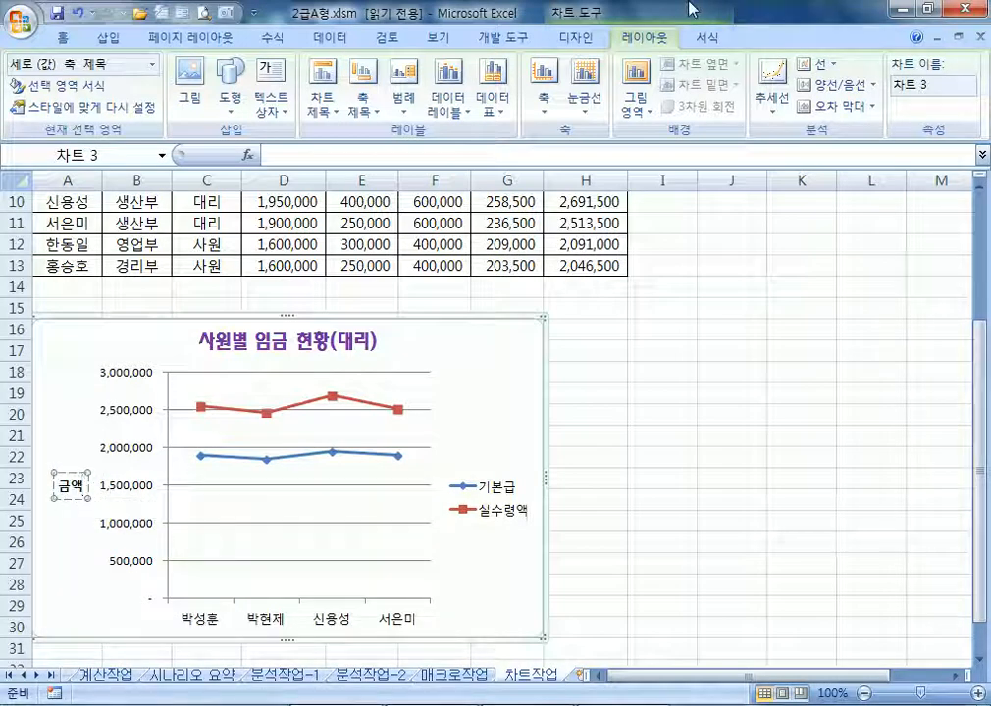
click(53, 425)
click(122, 355)
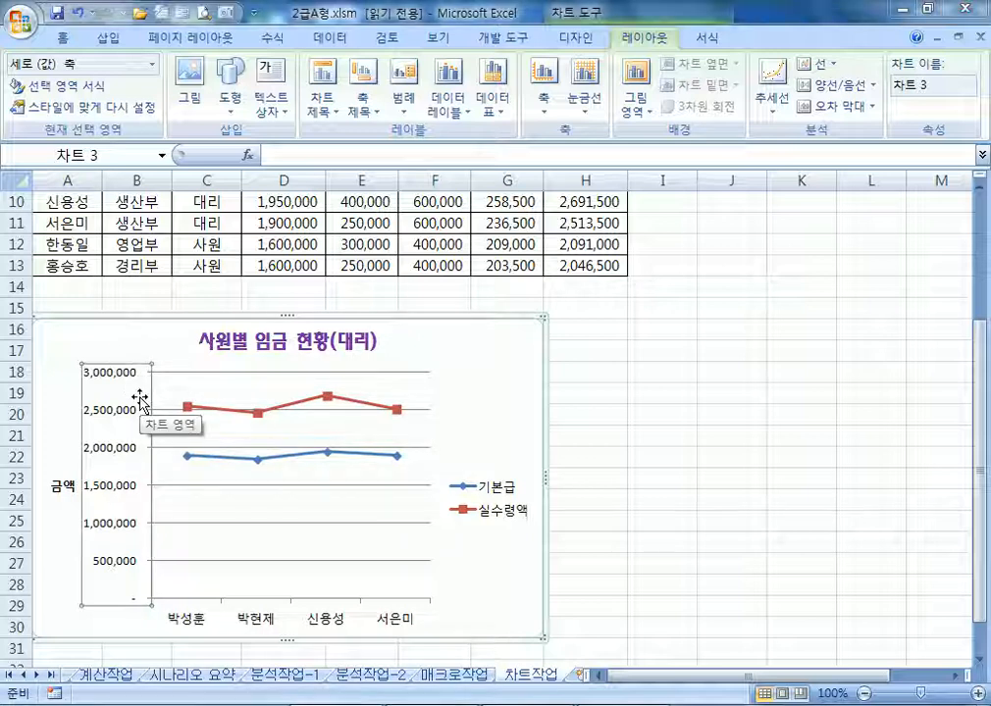
Fix the value axis major unit at 1000000 in Format Axis
key(ctrl+1)
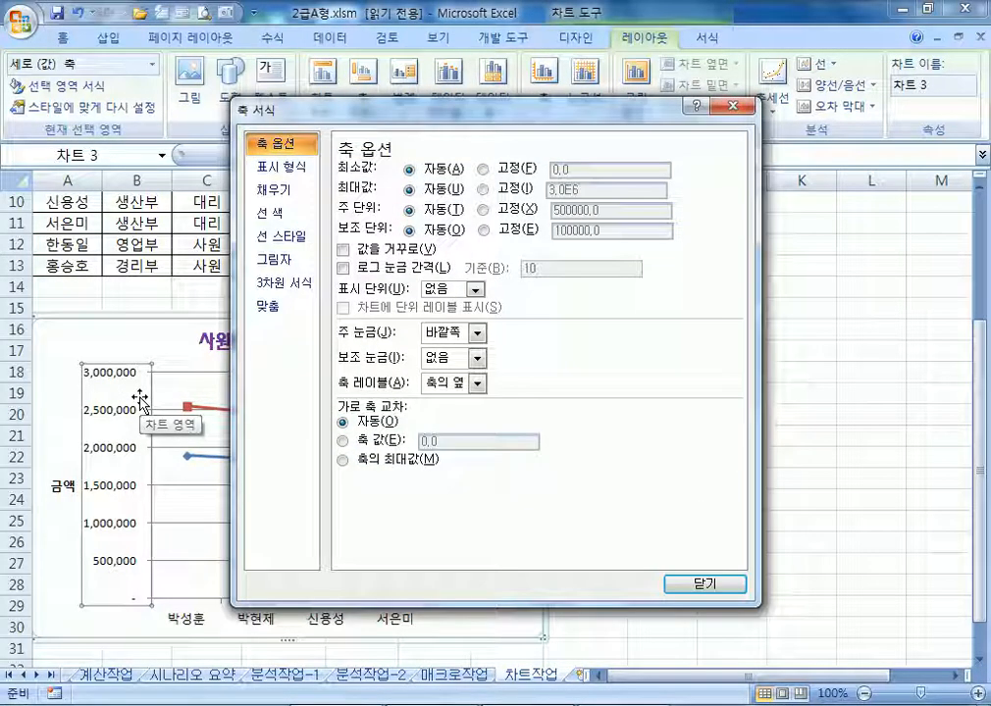
drag(347, 110, 468, 71)
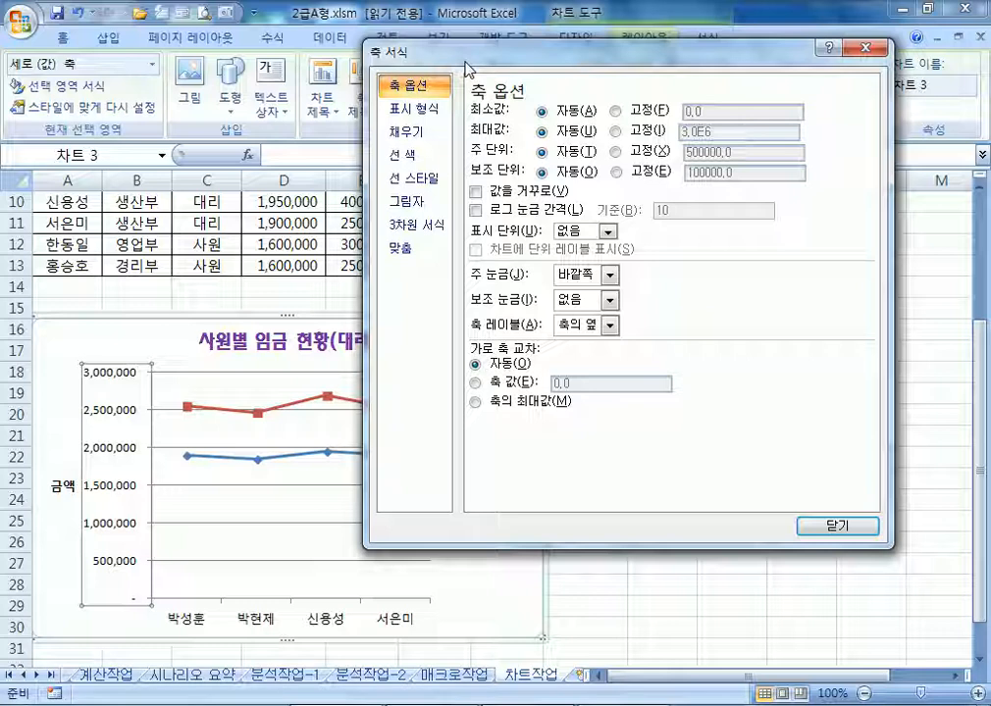
click(617, 151)
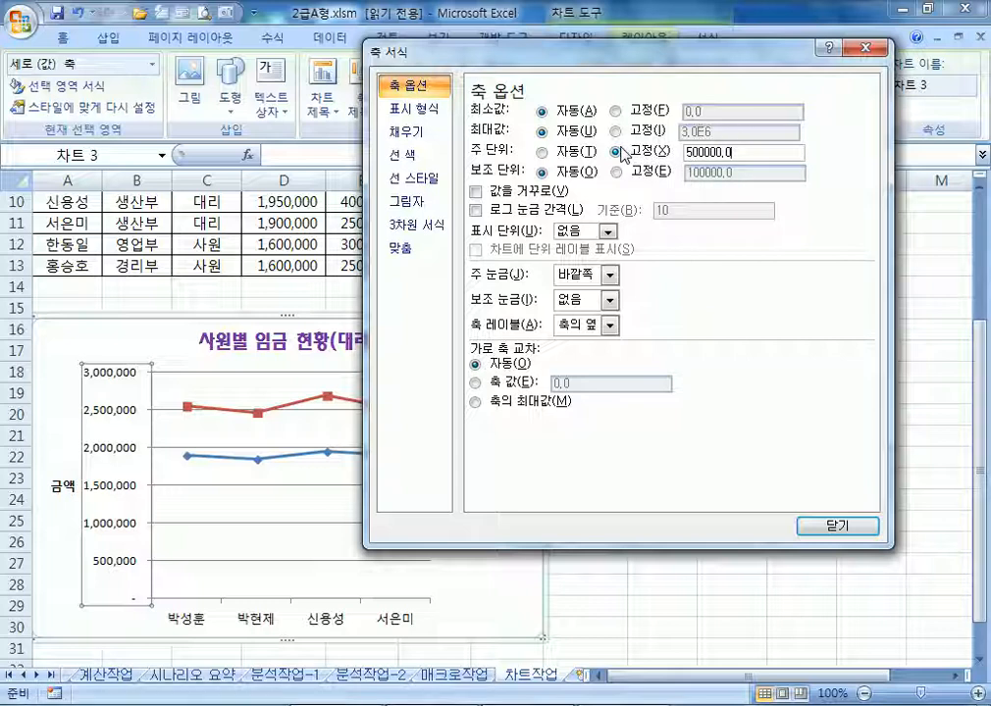
key(BackSpace)
key(BackSpace)
key(BackSpace)
key(BackSpace)
key(BackSpace)
key(BackSpace)
key(BackSpace)
key(BackSpace)
text(1000000)
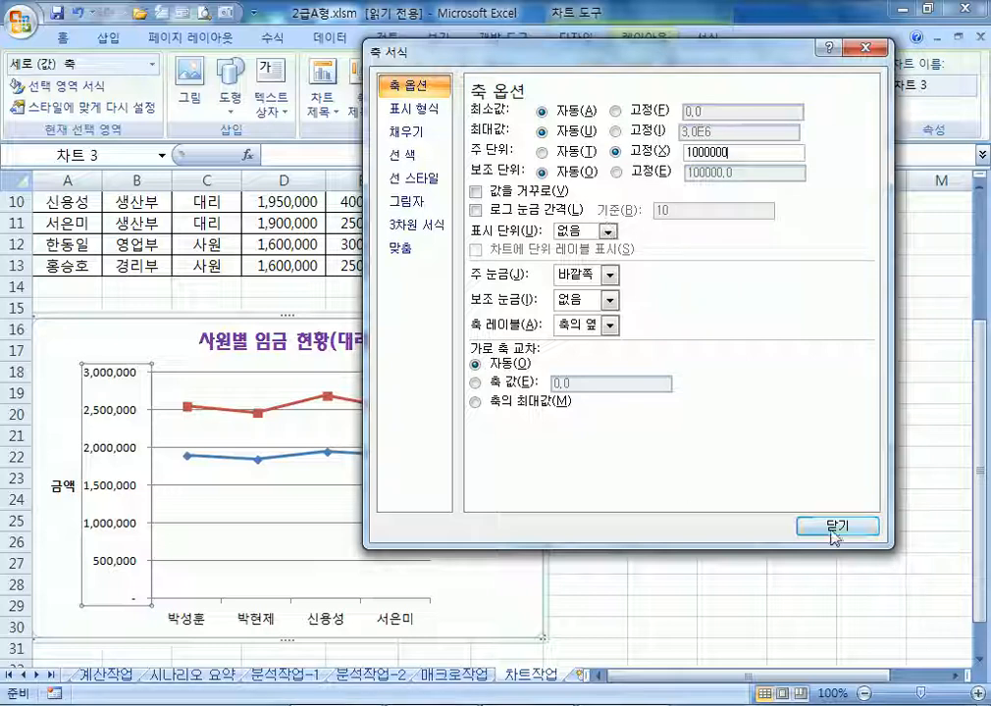
click(832, 528)
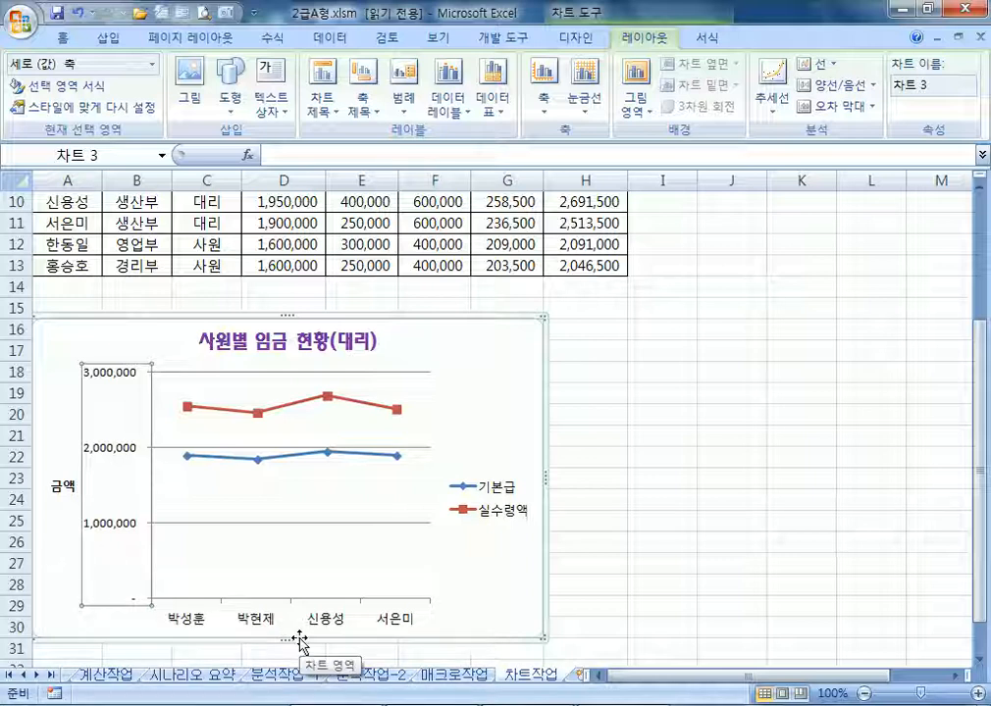
click(327, 397)
click(328, 398)
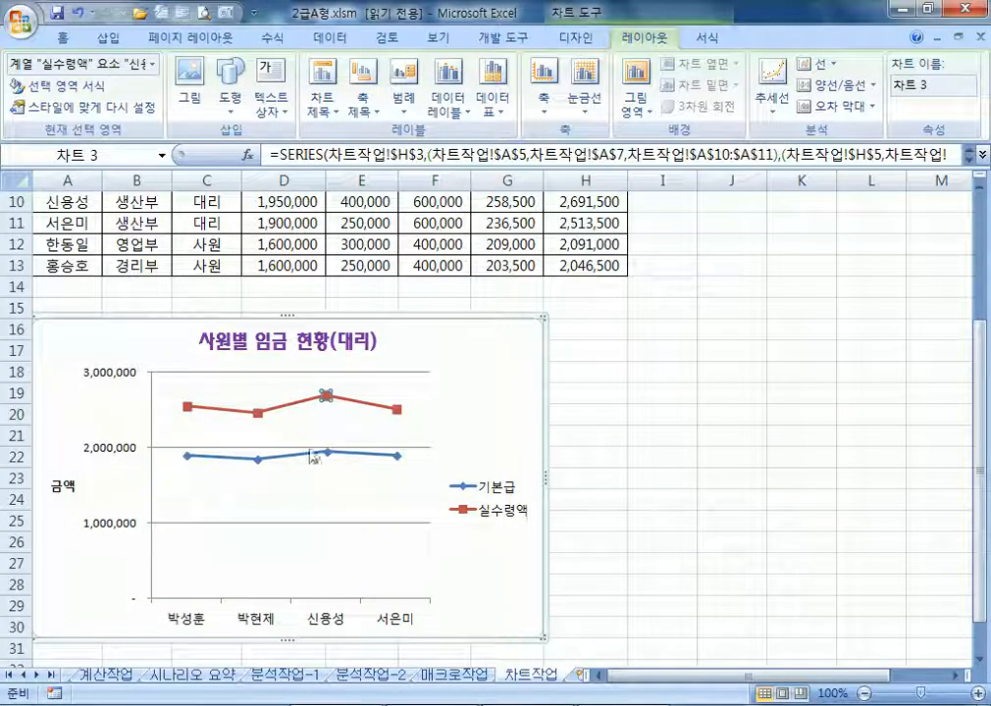
click(454, 408)
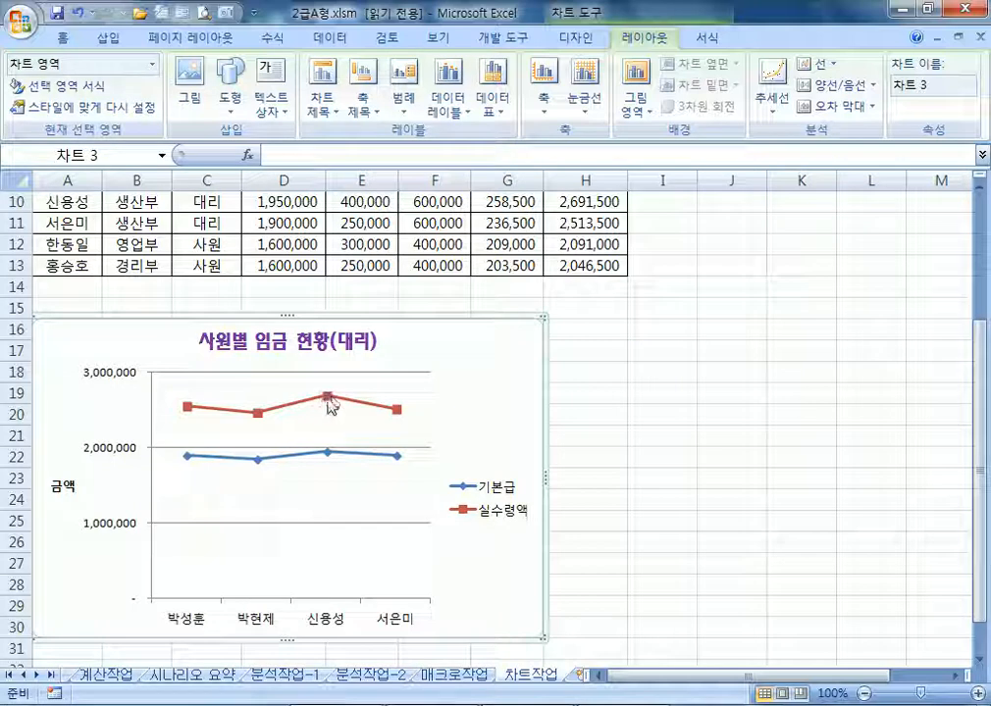
click(330, 402)
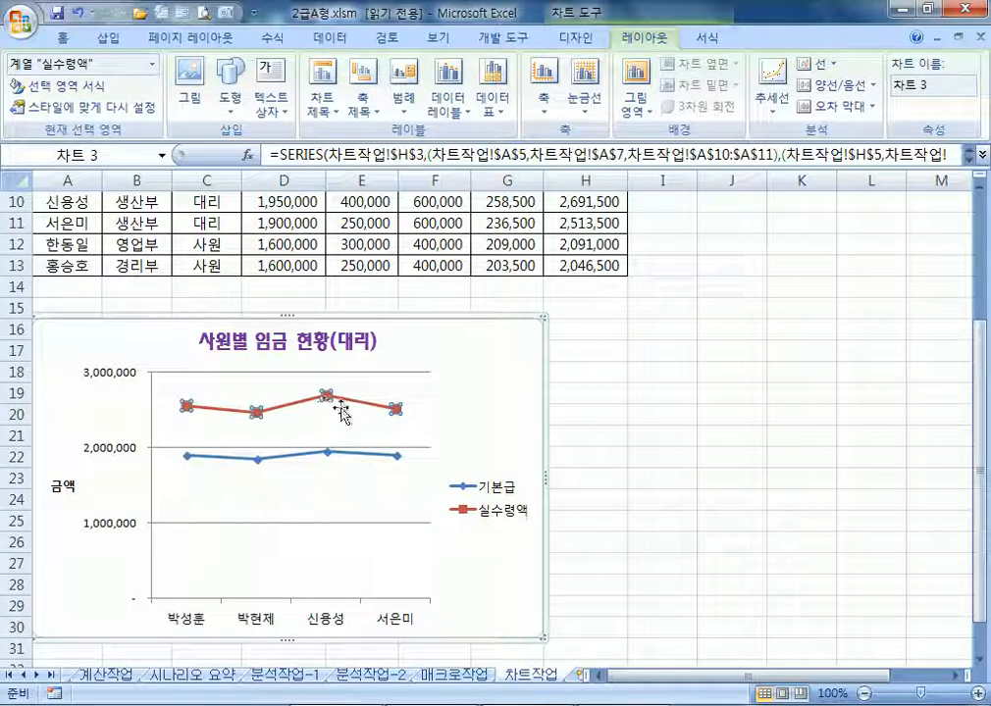
click(348, 427)
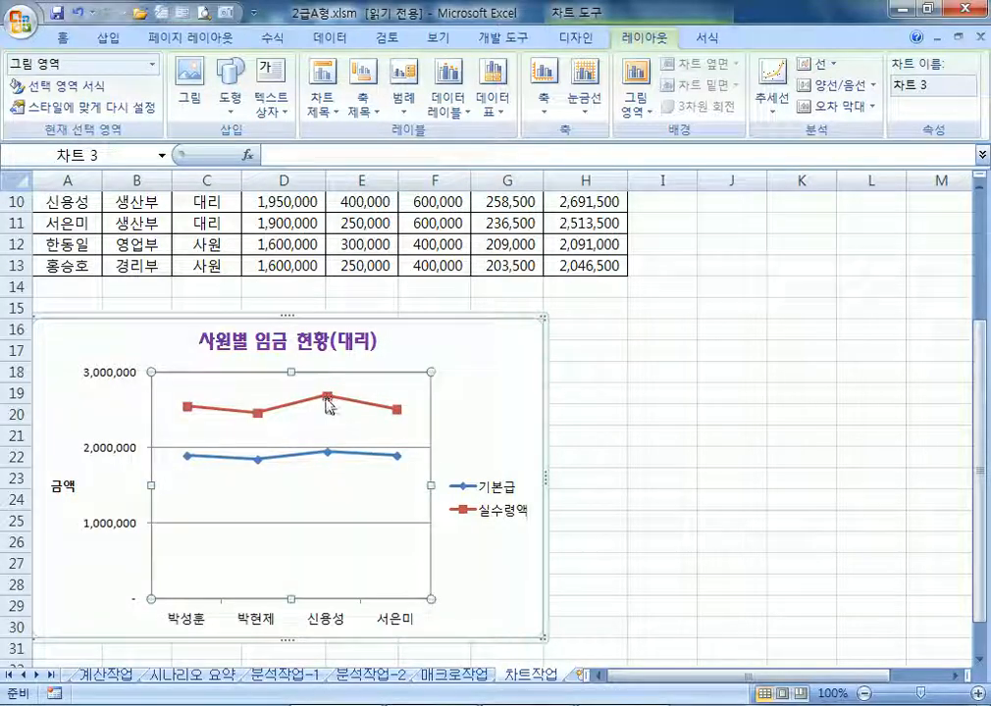
click(327, 404)
click(328, 404)
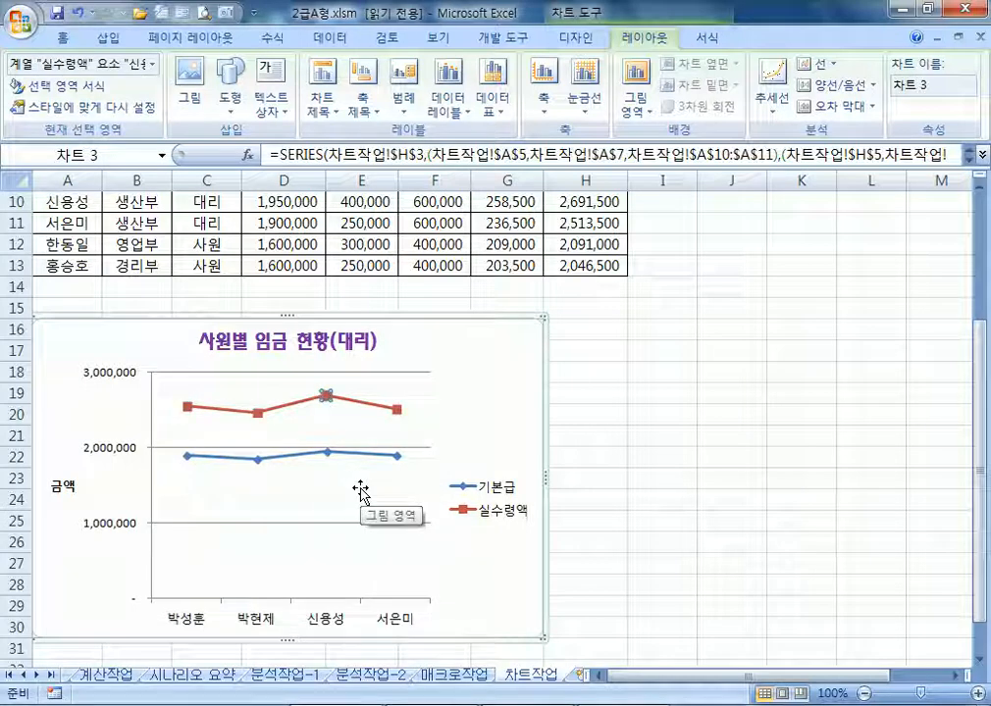
right_click(328, 398)
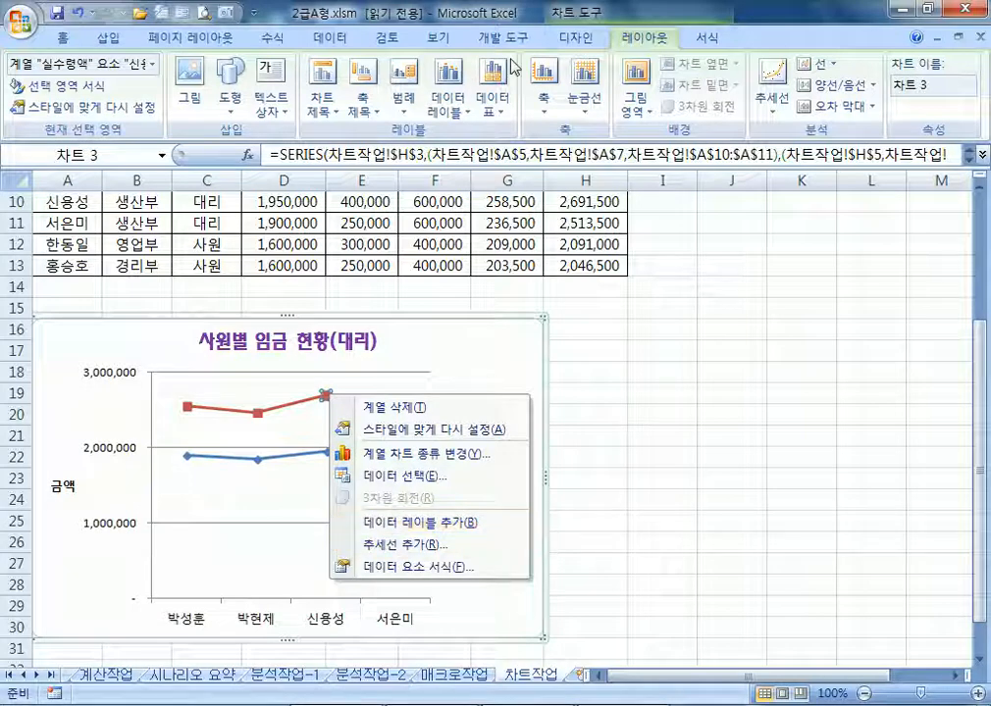
click(465, 94)
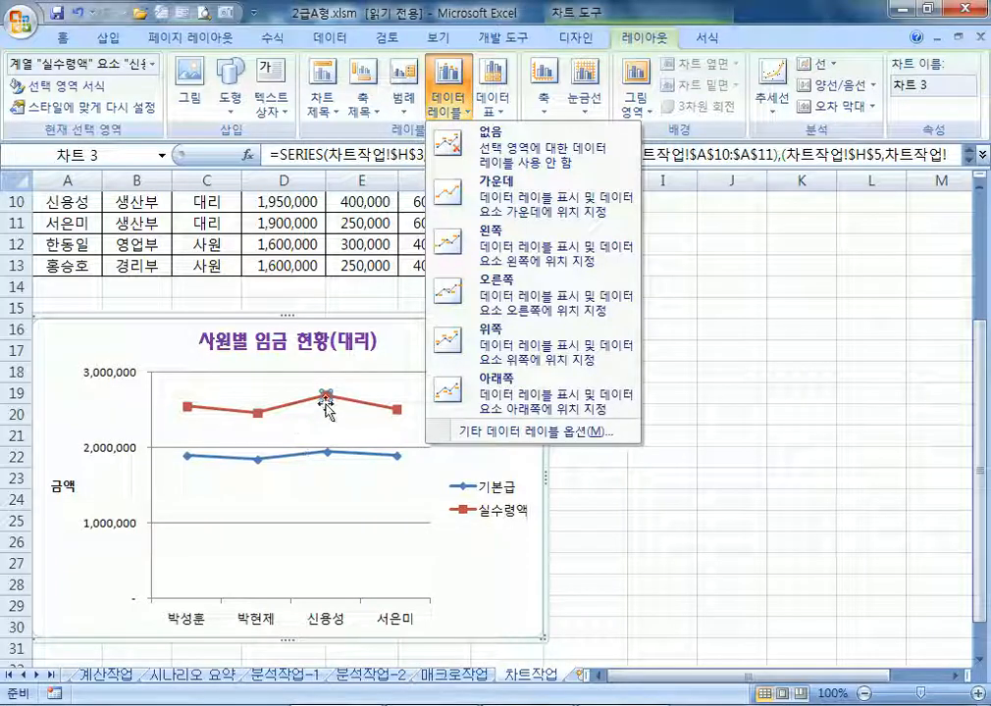
right_click(329, 402)
click(340, 529)
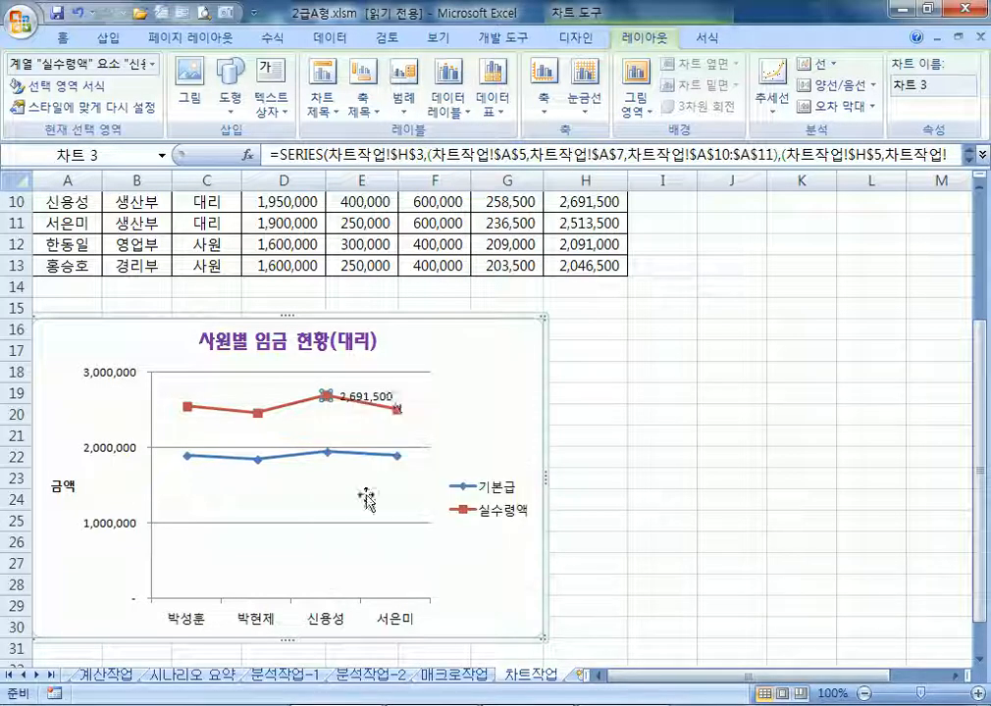
click(364, 402)
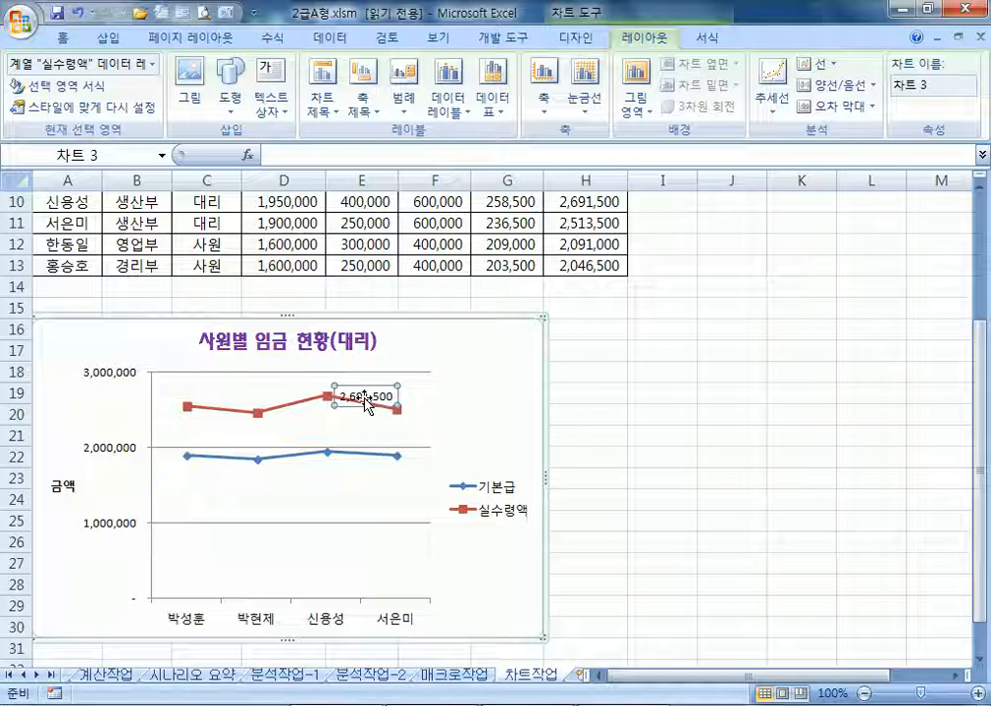
key(Delete)
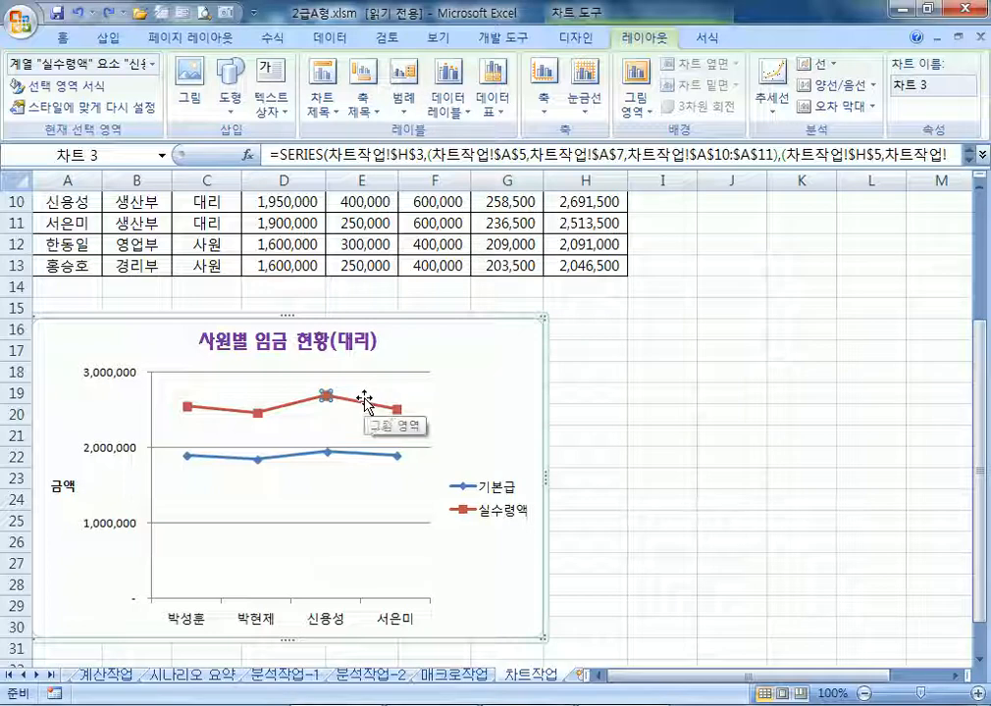
click(448, 101)
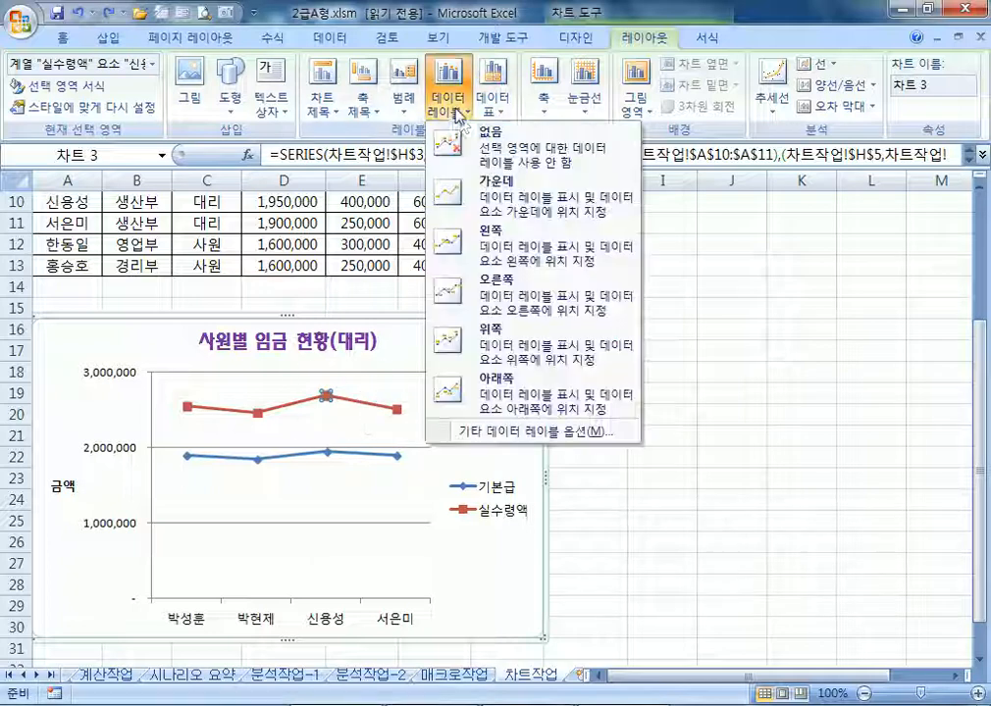
click(497, 347)
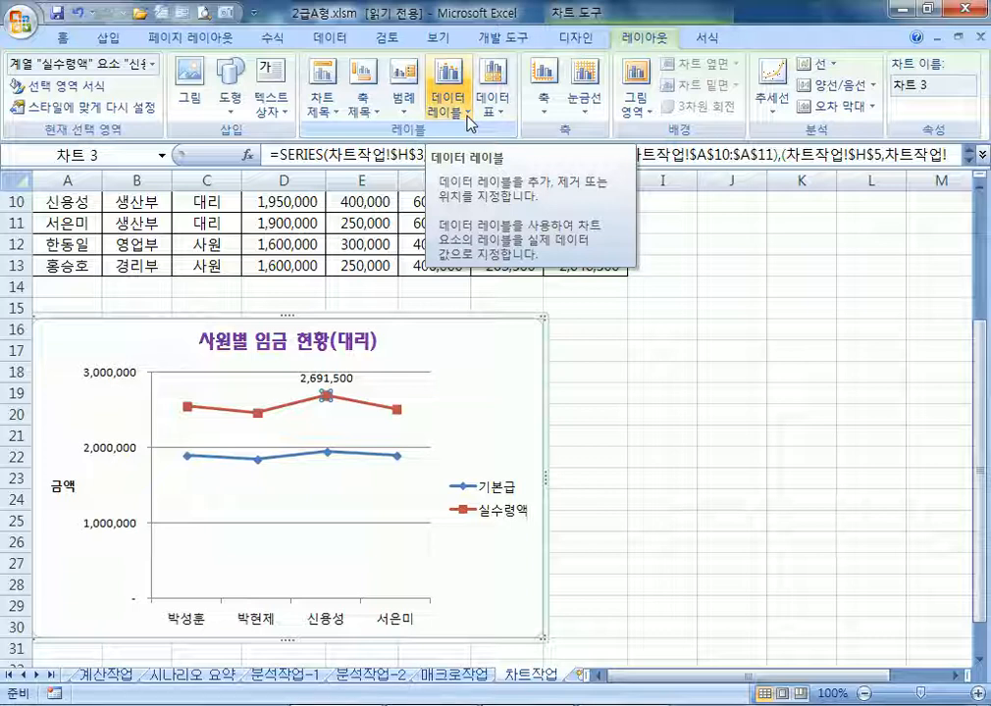
double_click(512, 402)
drag(534, 46, 720, 101)
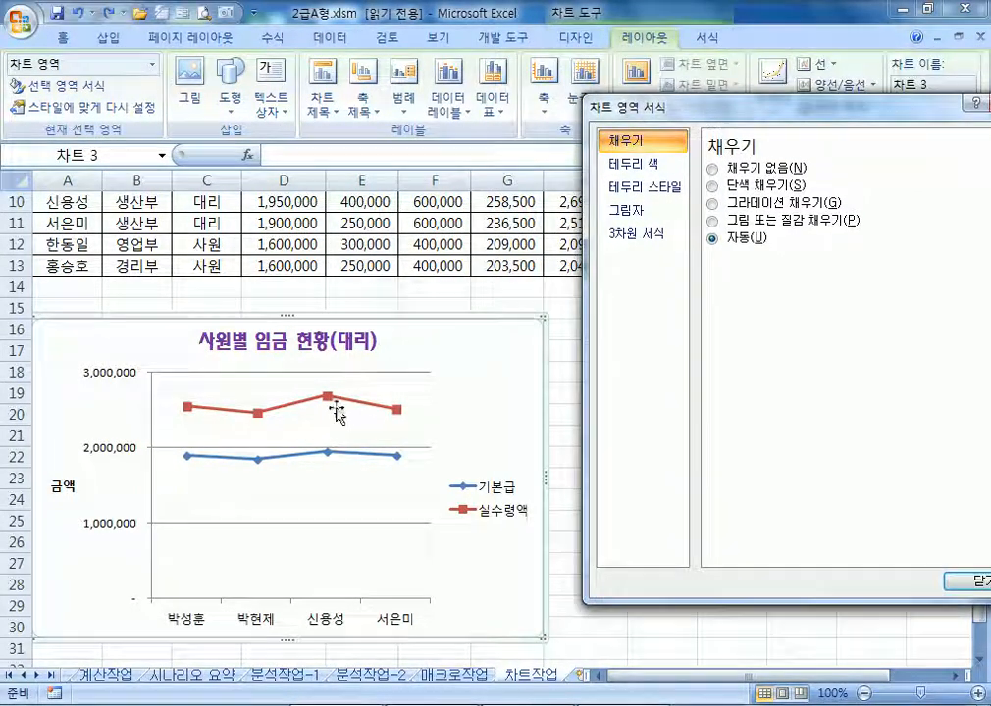
click(328, 402)
click(325, 398)
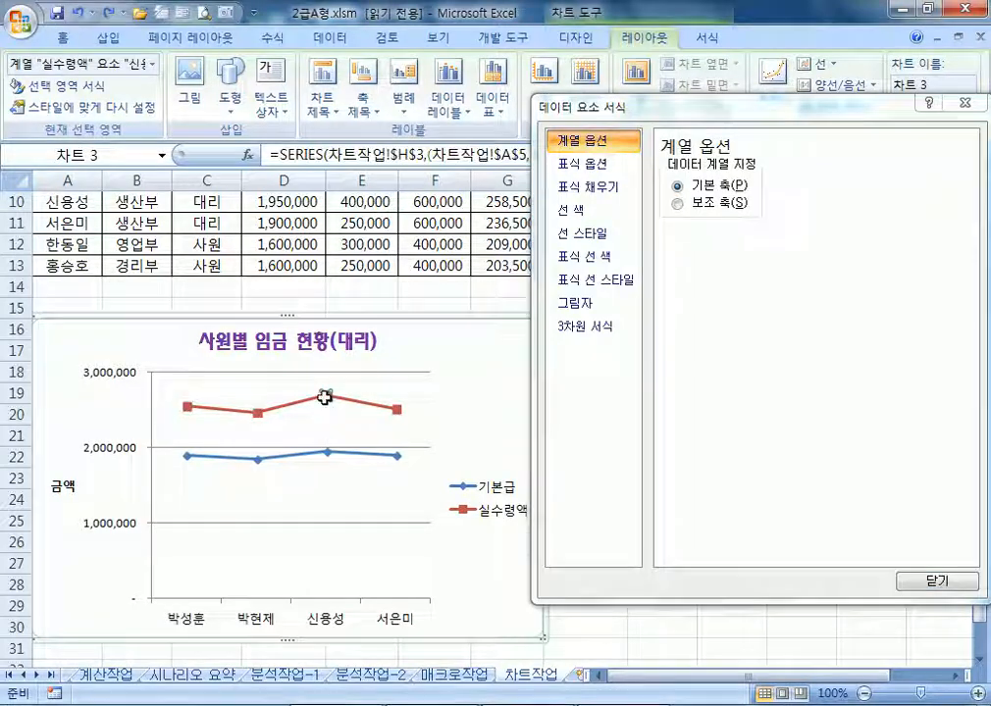
right_click(325, 397)
click(385, 527)
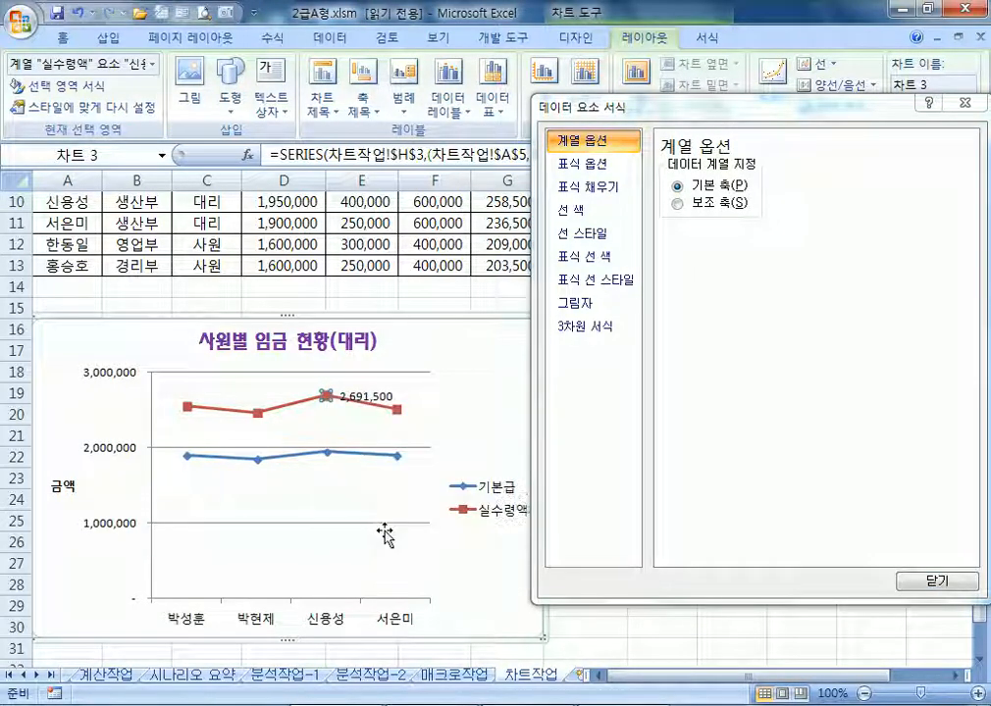
Position the 2,691,500 data label above its point
click(353, 398)
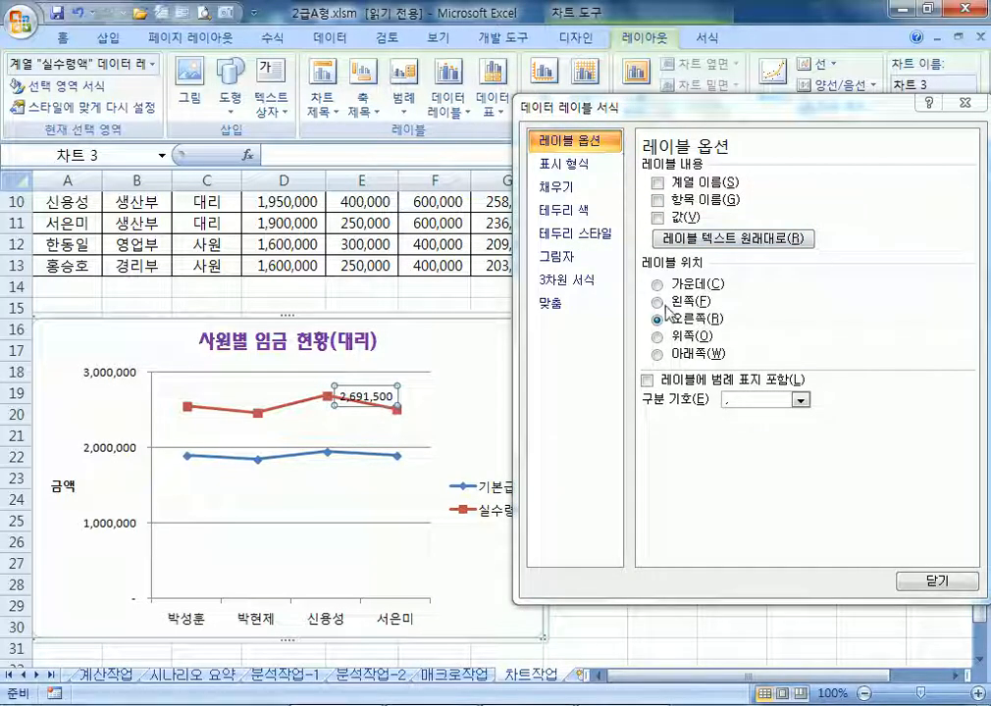
click(667, 336)
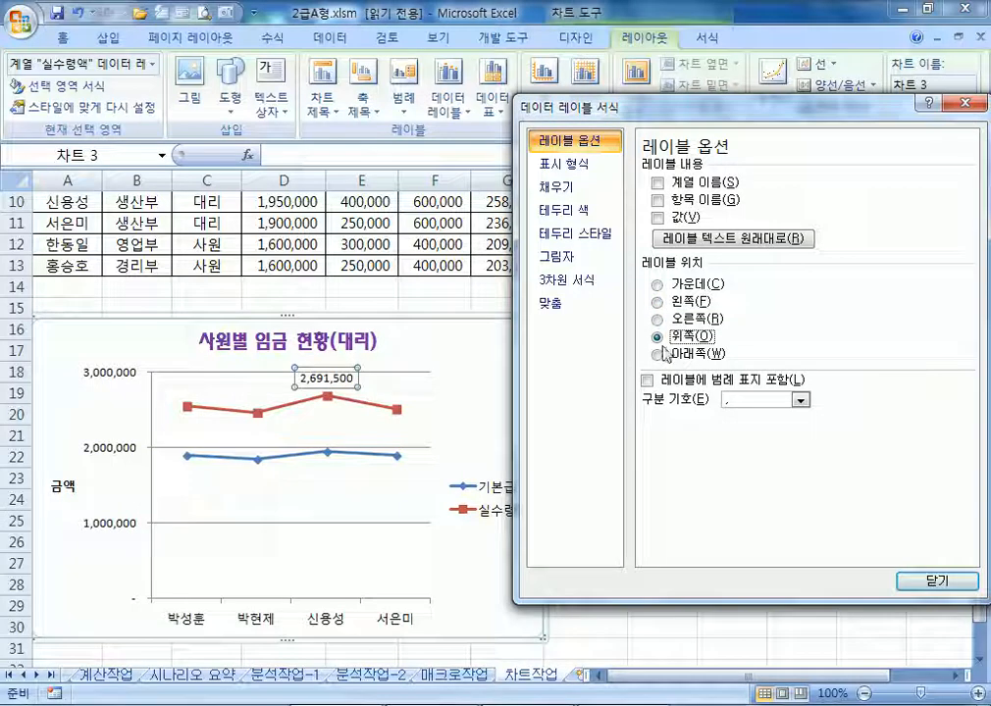
click(659, 353)
click(662, 336)
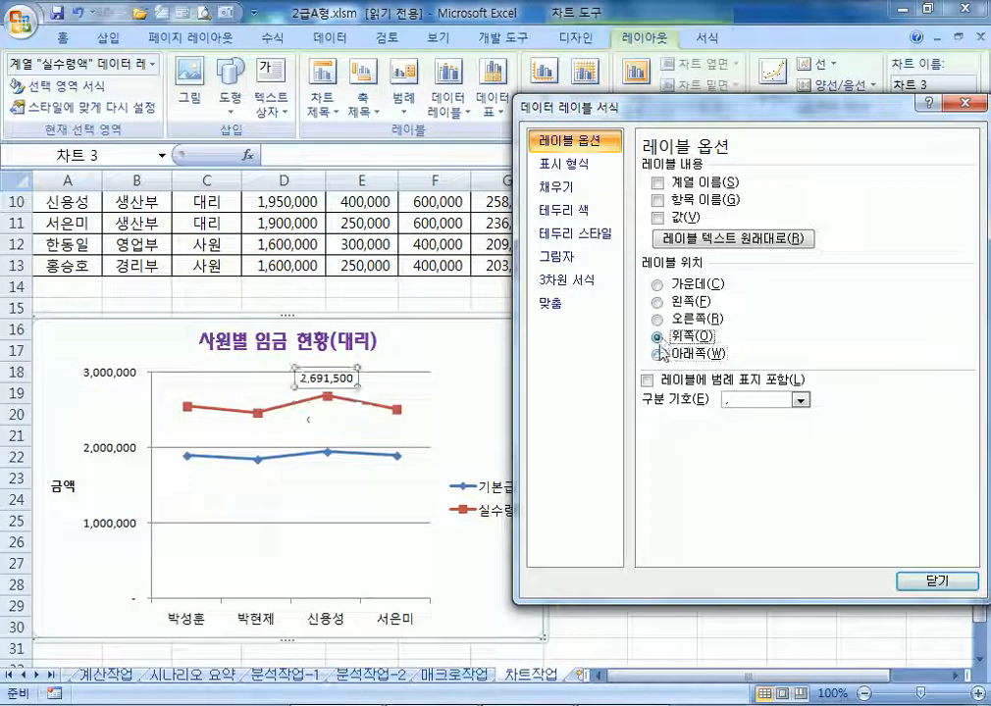
drag(636, 115, 734, 88)
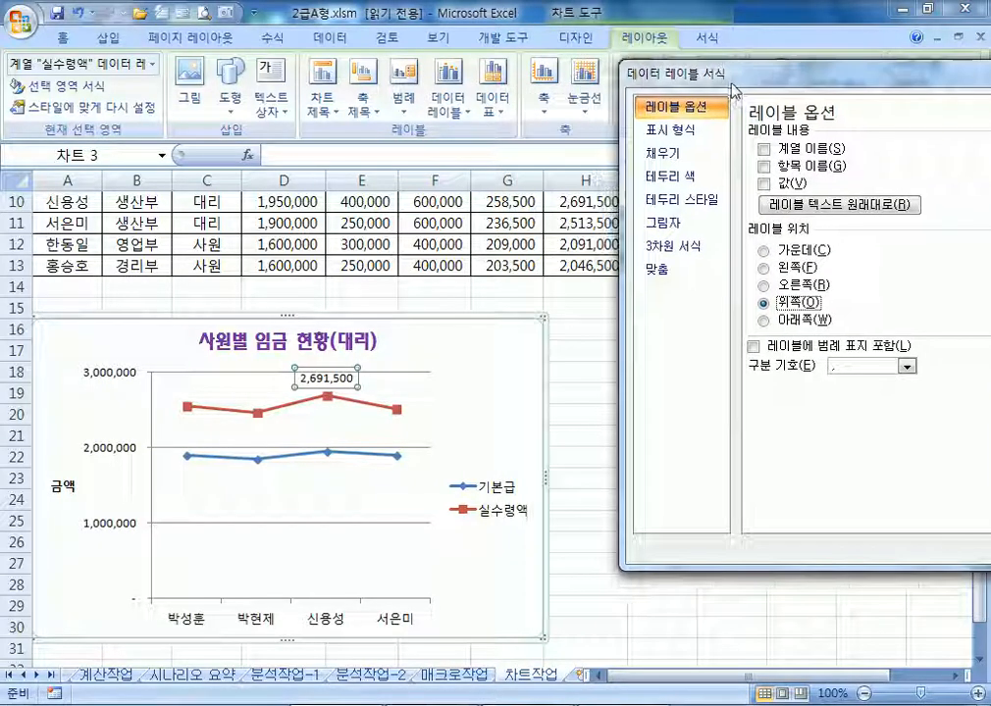
click(479, 399)
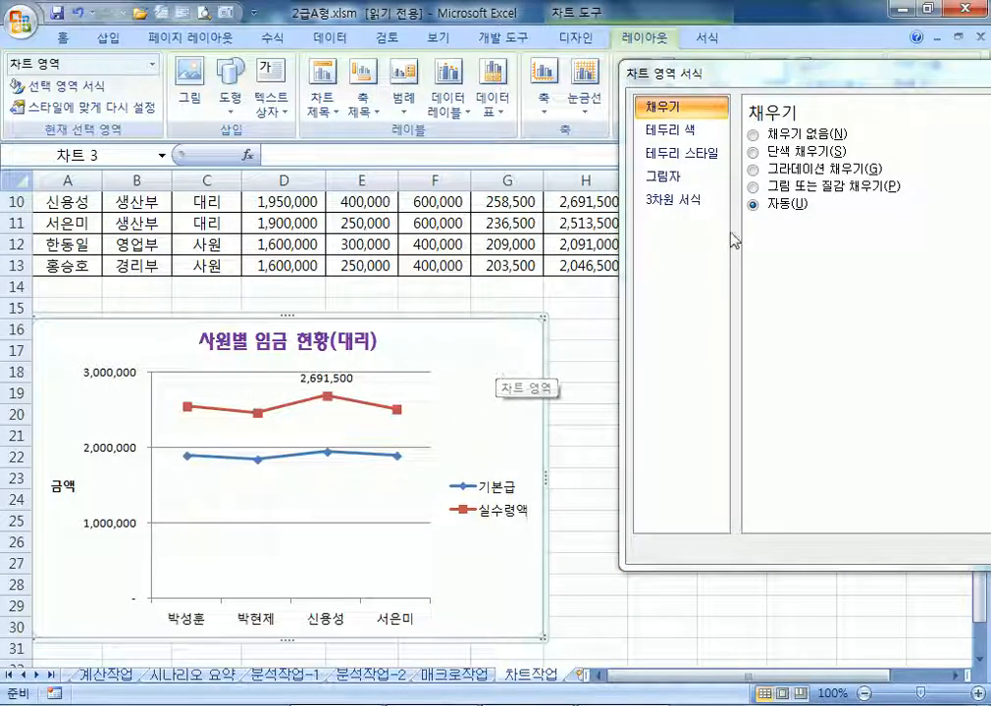
Turn on Rounded corners in the chart area's Border Styles, then deselect the chart
click(667, 154)
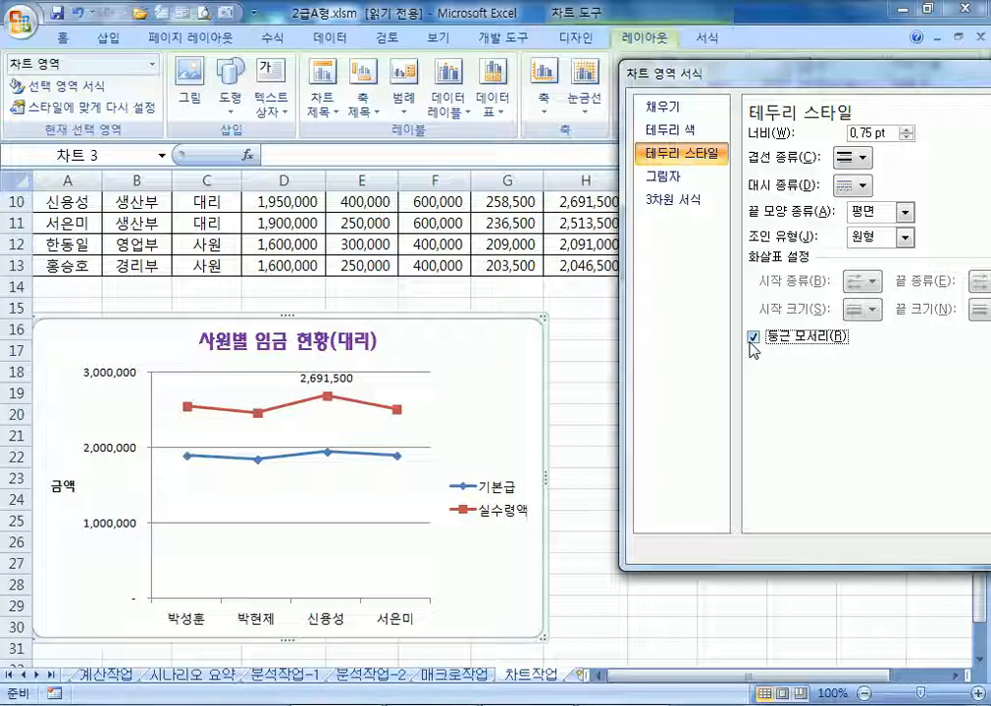
click(570, 369)
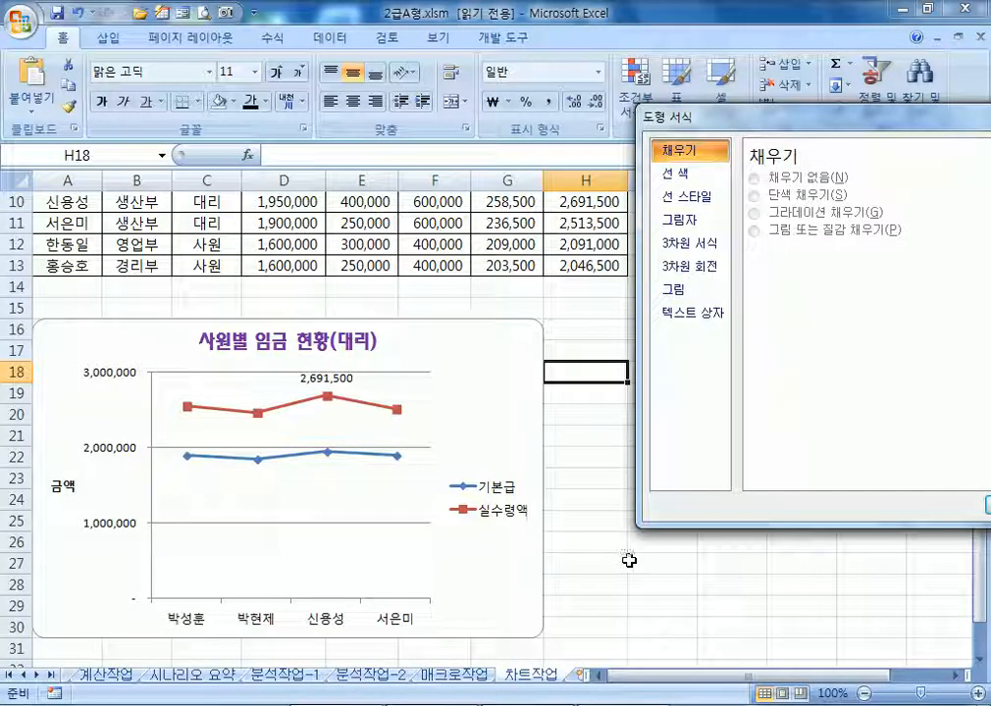